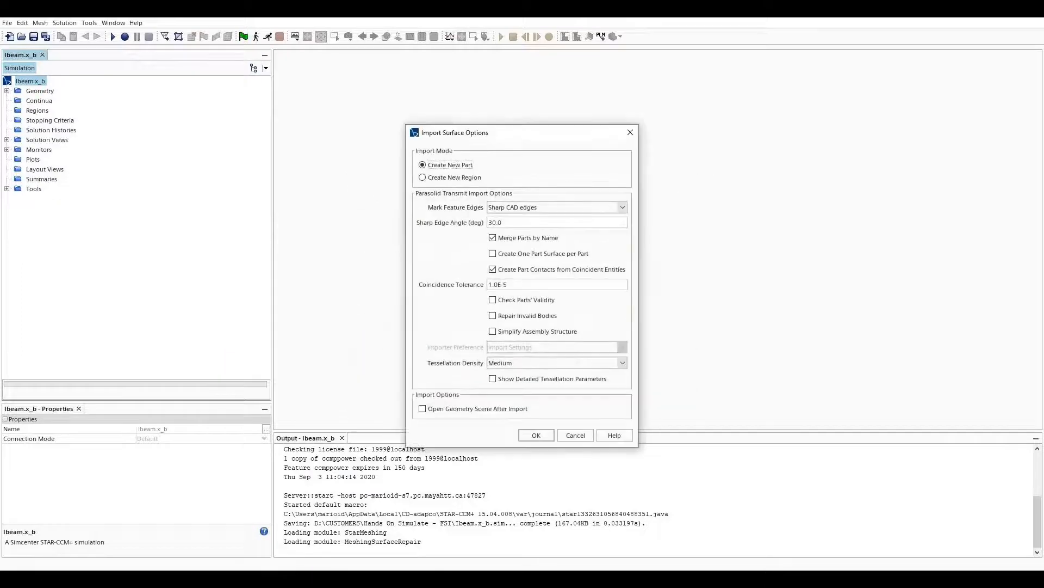
Import the I-beam surface as a new part with the option to open a geometry scene after import enabled.
left_click(423, 408)
left_click(536, 435)
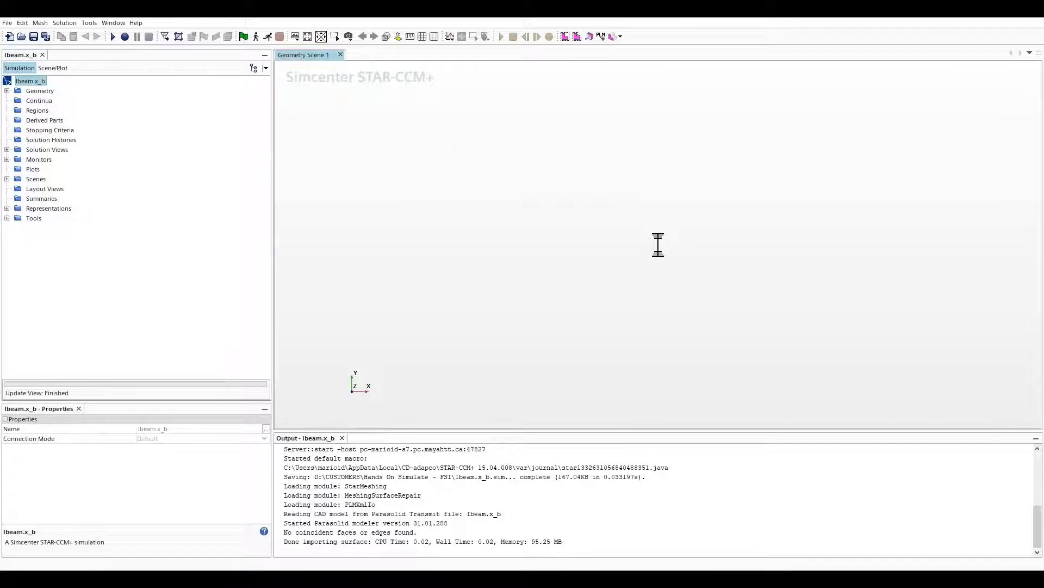
left_click_drag(668, 264, 620, 278)
scroll(650, 263, "up", 5)
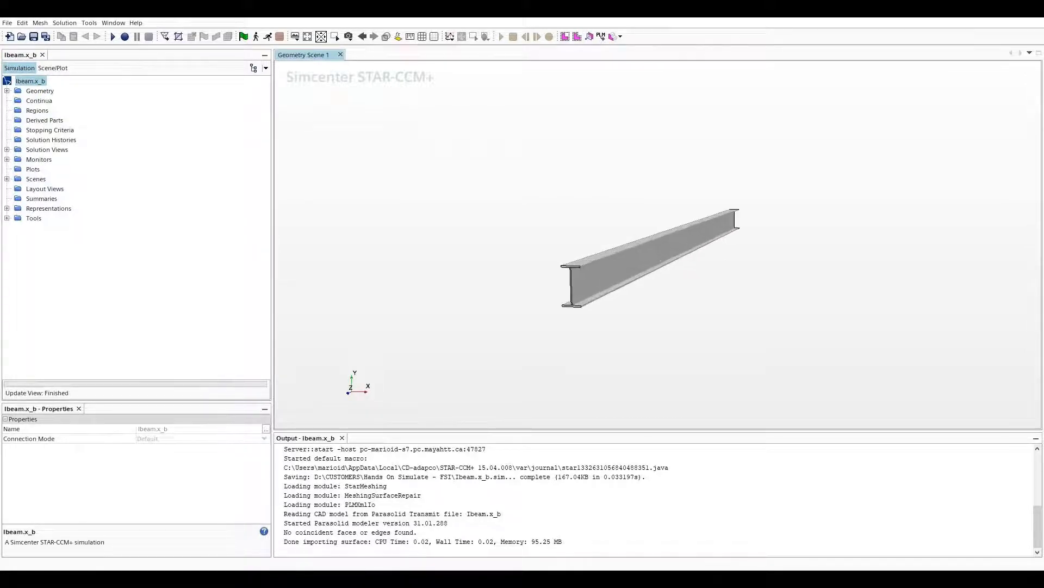
scroll(618, 294, "up", 1)
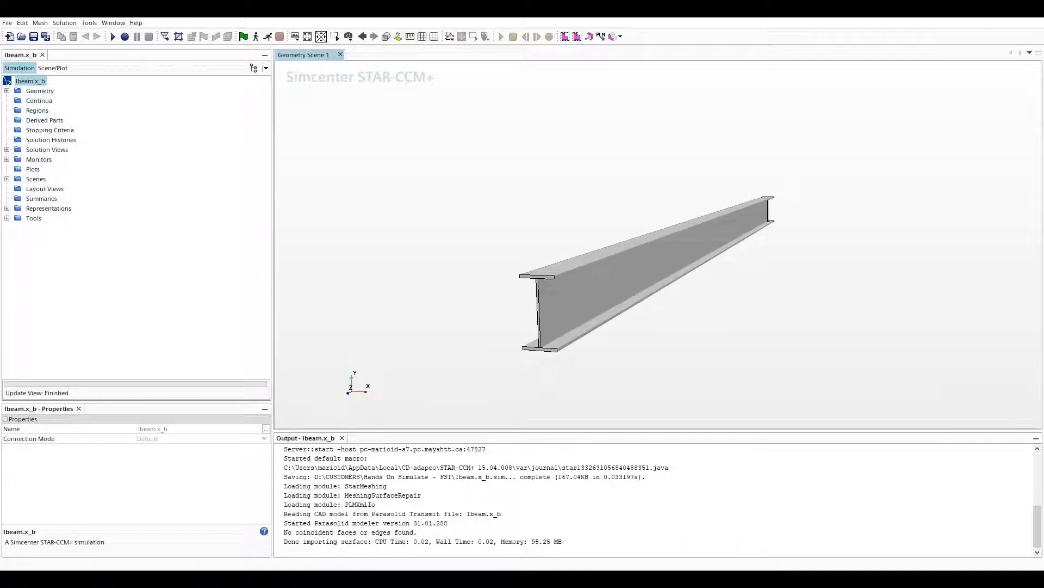
right_click_drag(617, 294, 605, 280)
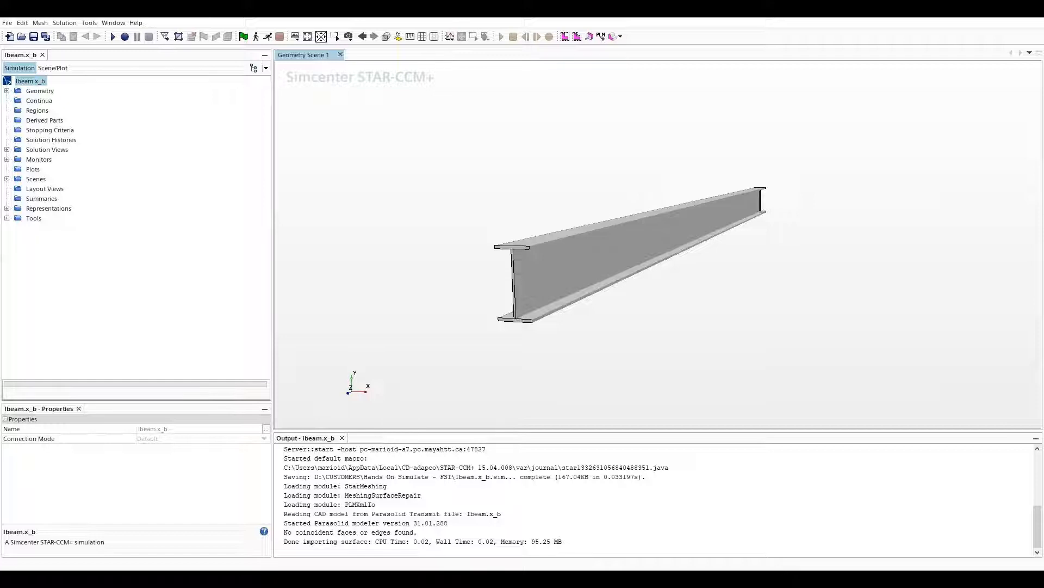
Assign the Beam part to regions, creating a region for each part and a boundary for each part.
left_click(7, 91)
left_click(17, 110)
left_click(27, 120)
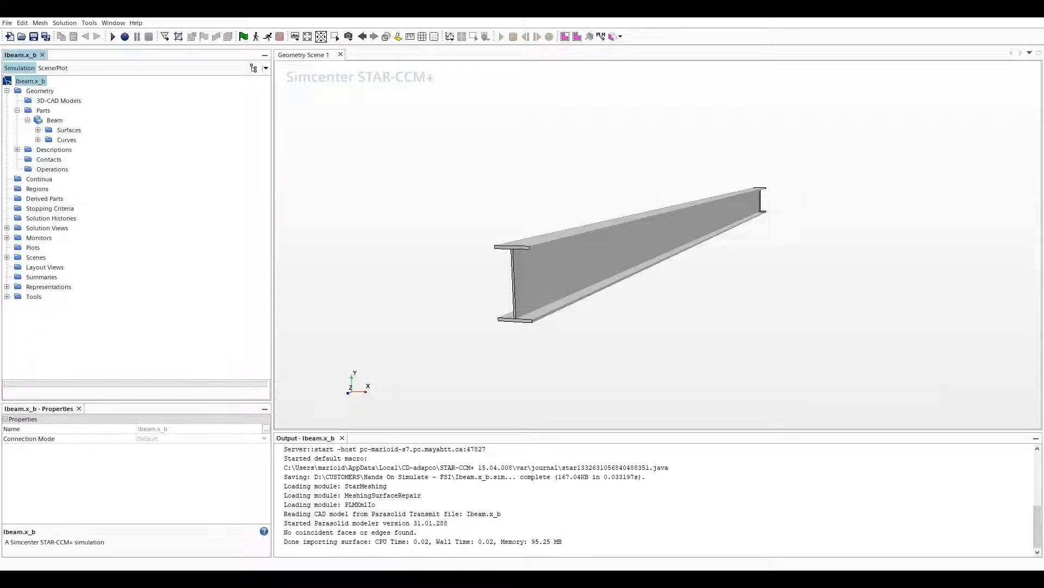
left_click(38, 130)
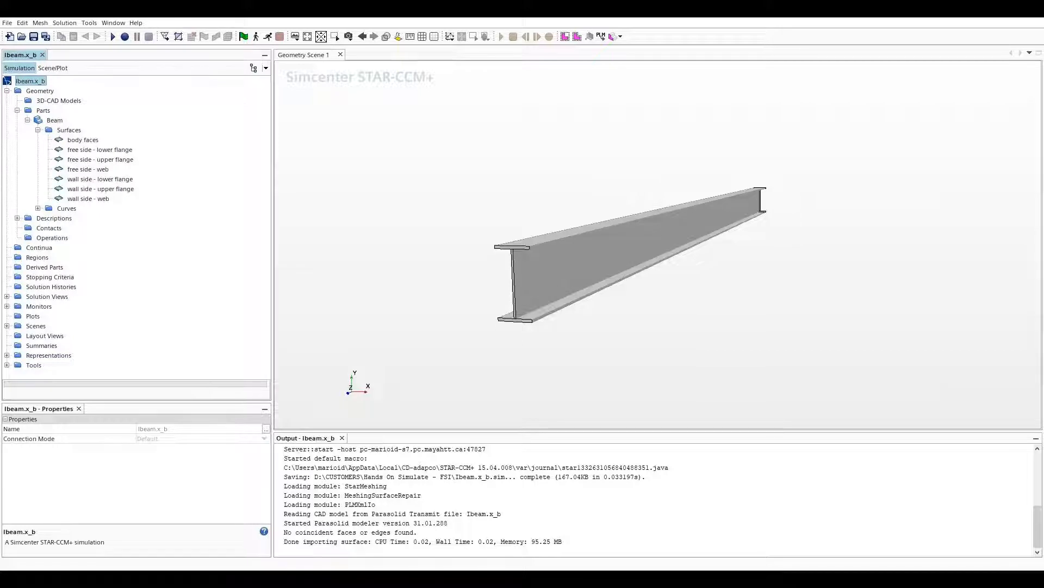
right_click(55, 121)
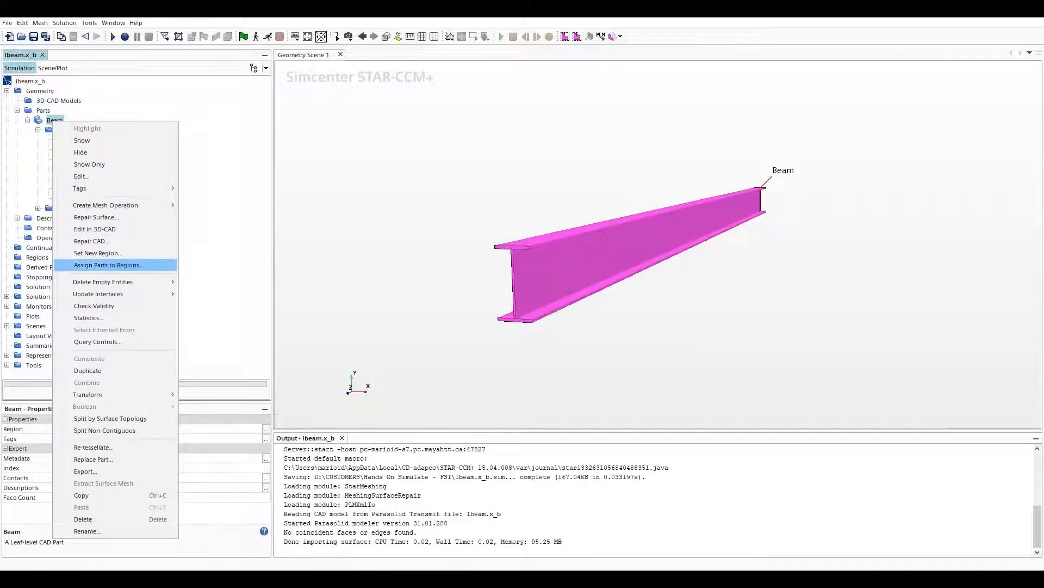
key("Return")
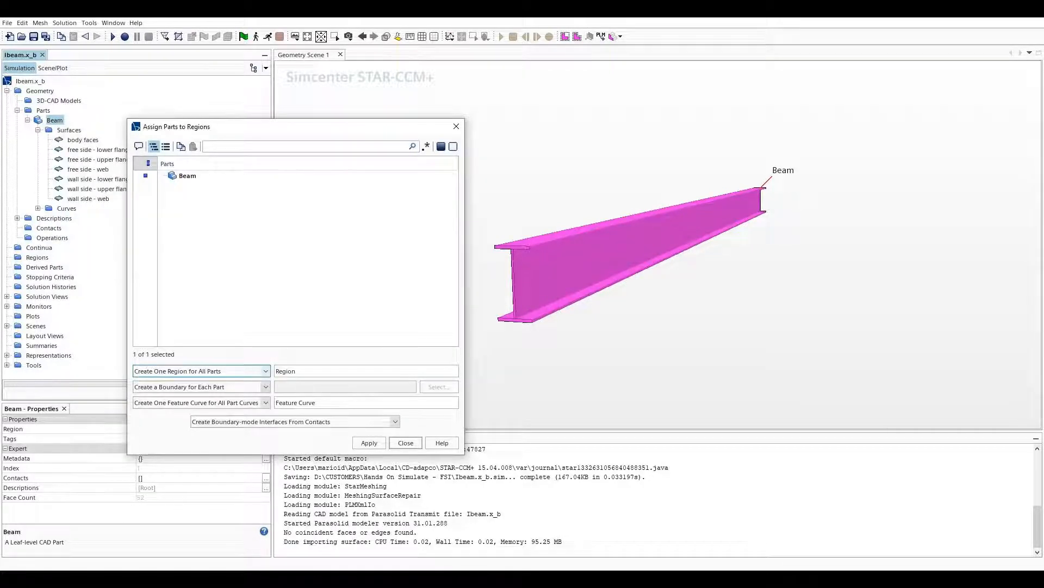
left_click(201, 371)
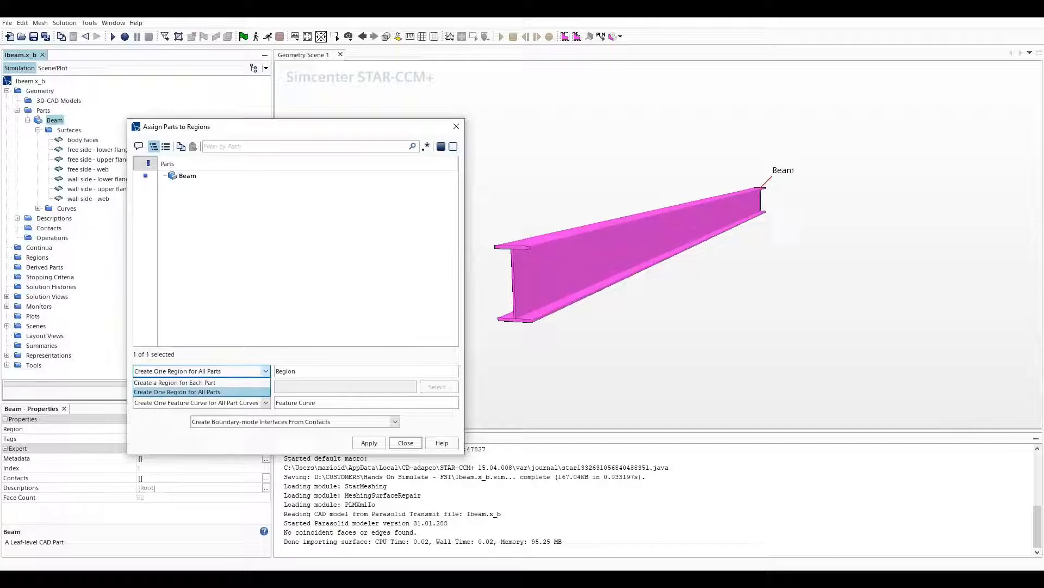
key("Return")
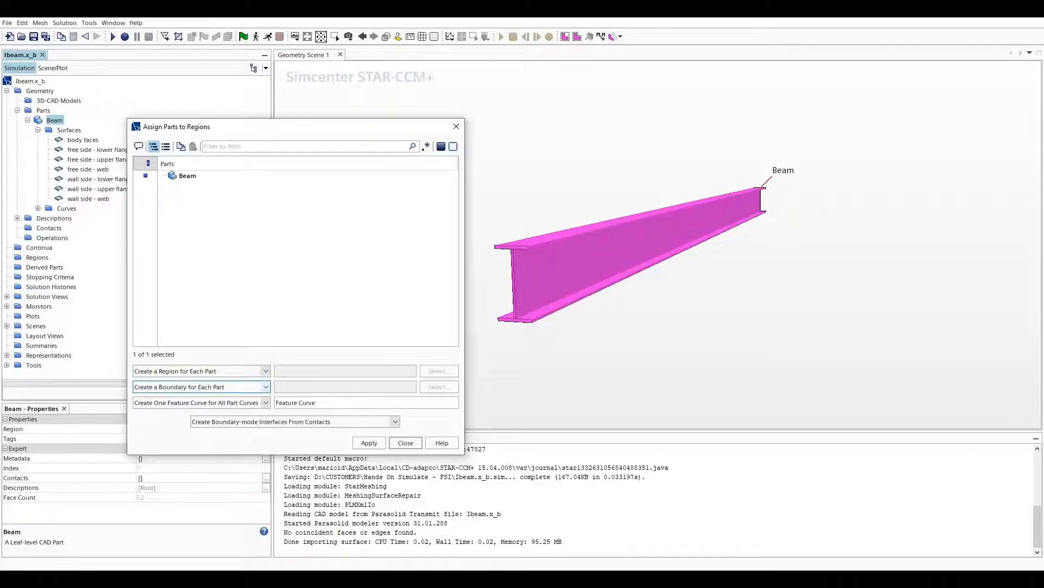
left_click(201, 386)
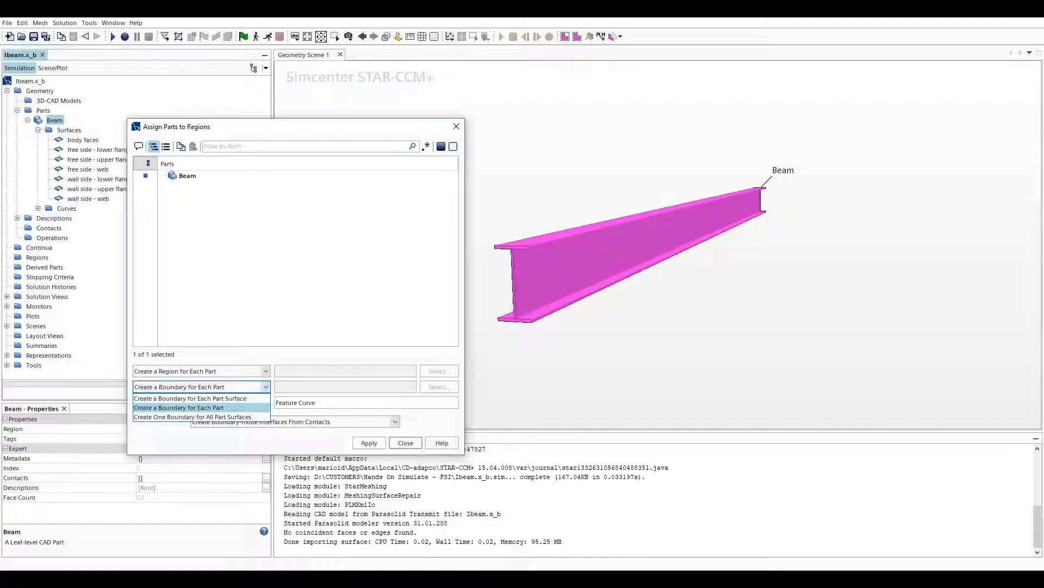
left_click(201, 405)
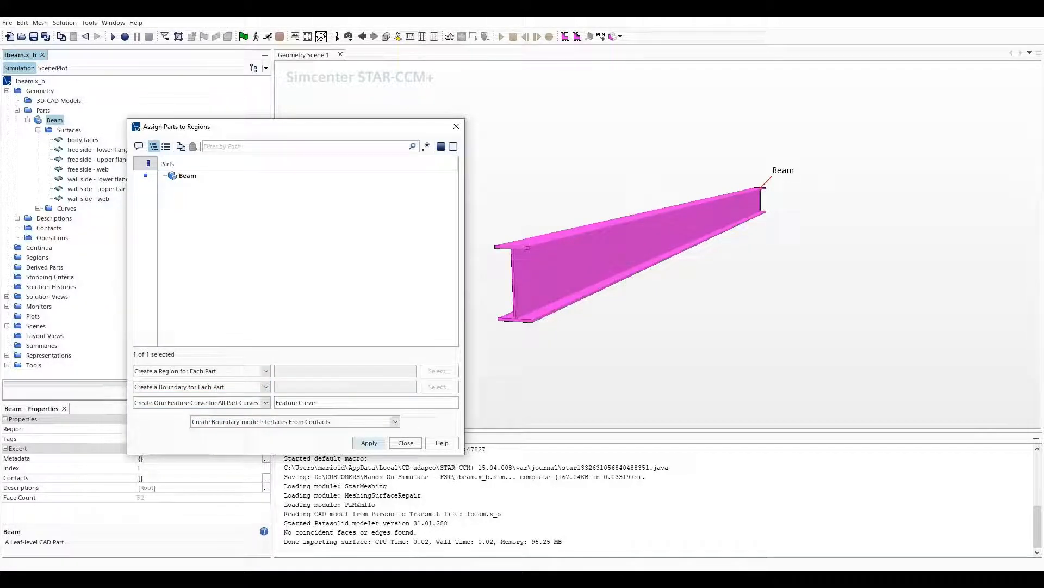
left_click(369, 442)
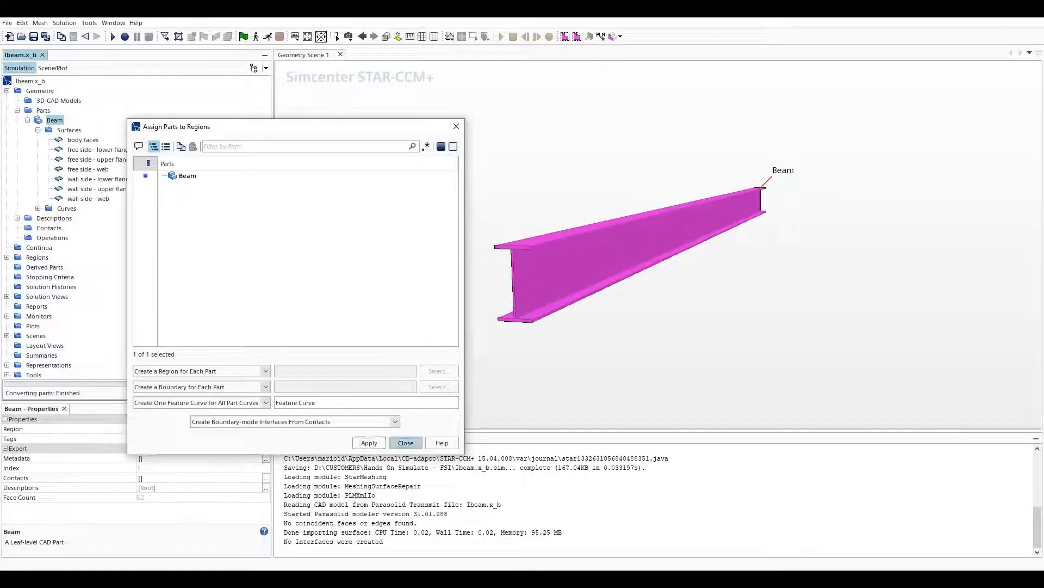
left_click(406, 442)
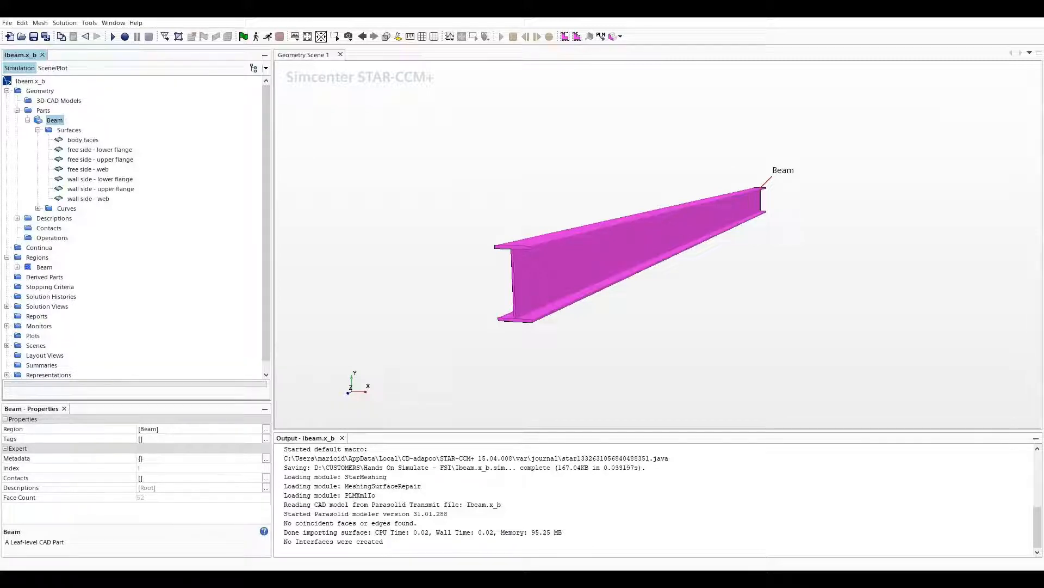
Create a new physics continuum and rename it BeamPhysics.
left_click(39, 247)
right_click(39, 248)
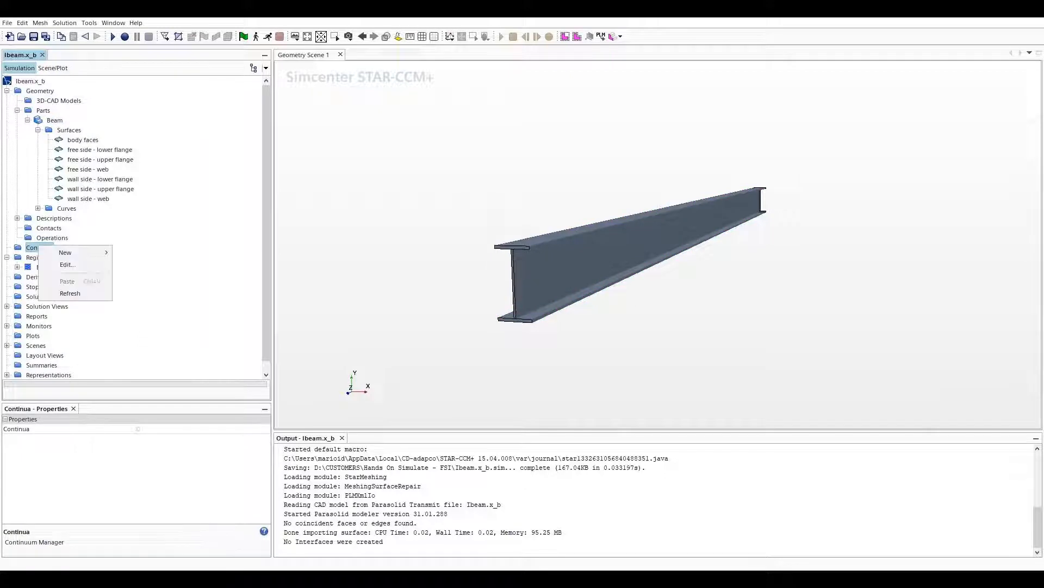
mouse_move(70, 253)
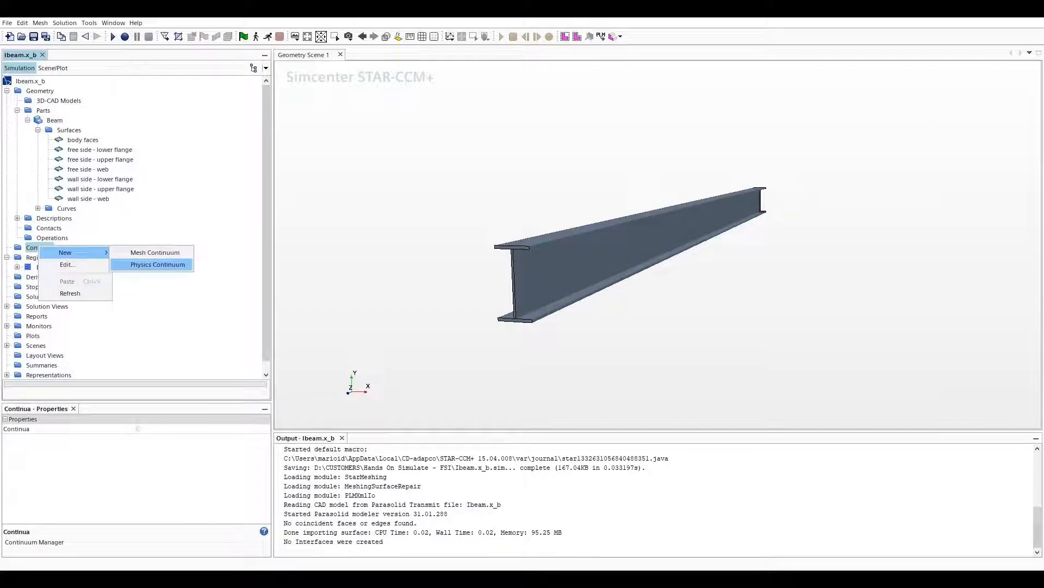
key("Return")
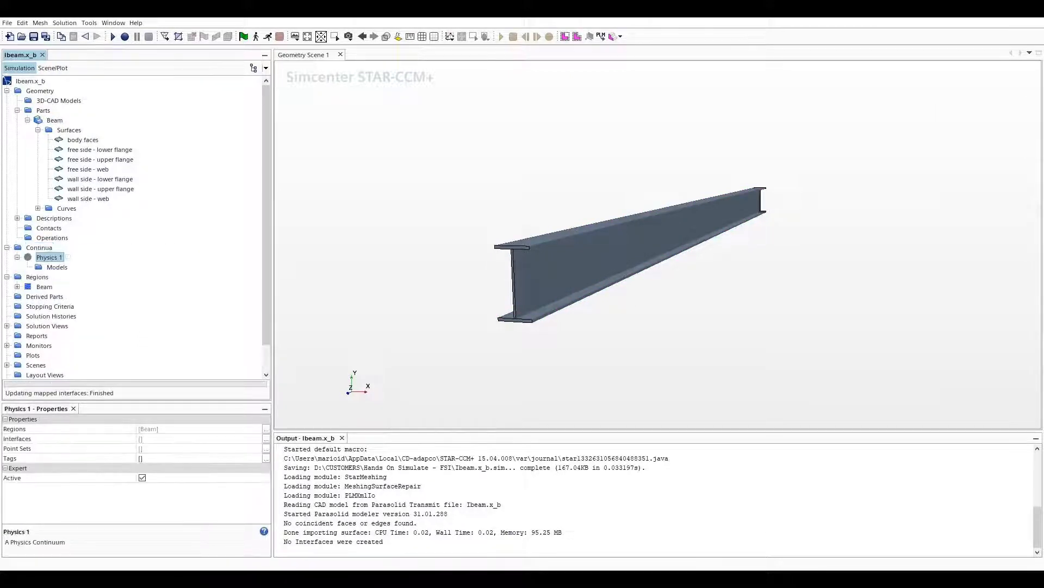
right_click(58, 255)
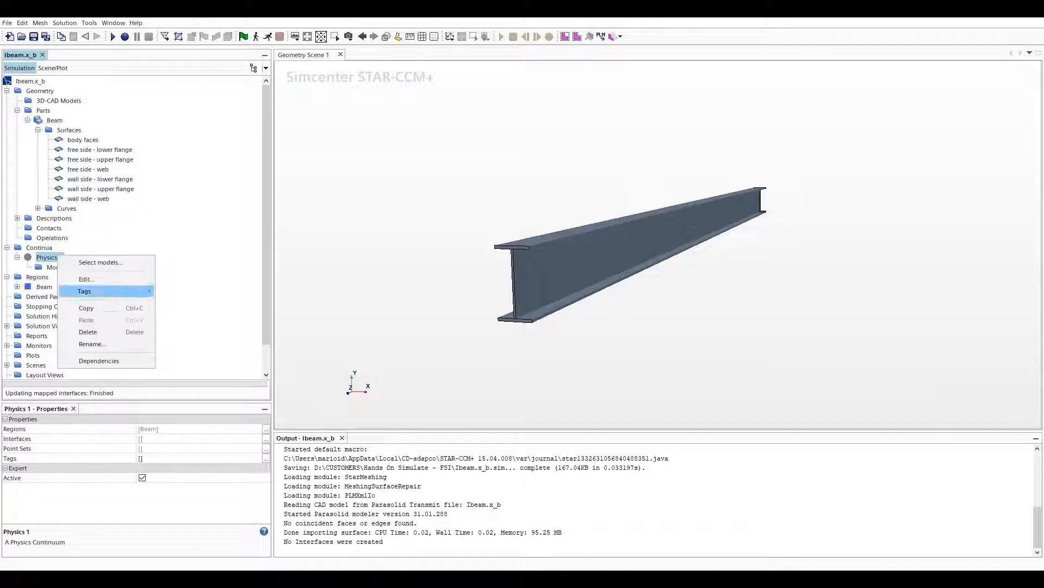
key("Return")
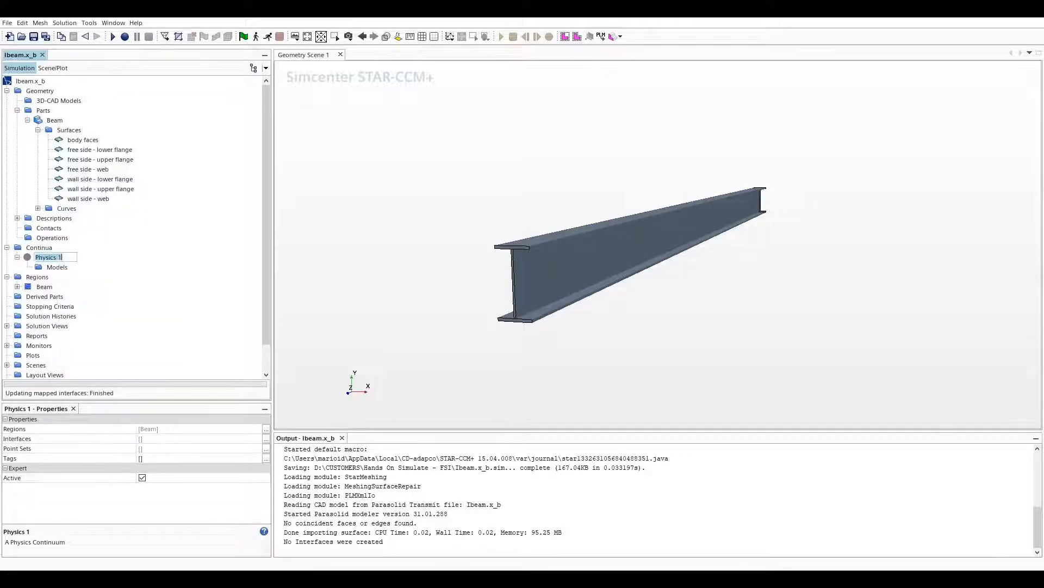
type("BeamPhysics")
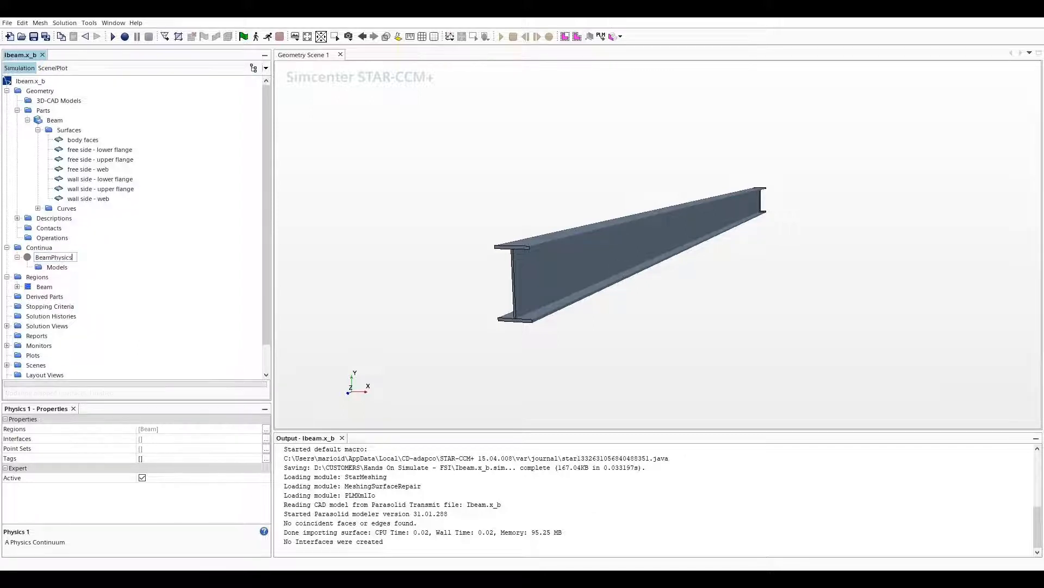
key("Return")
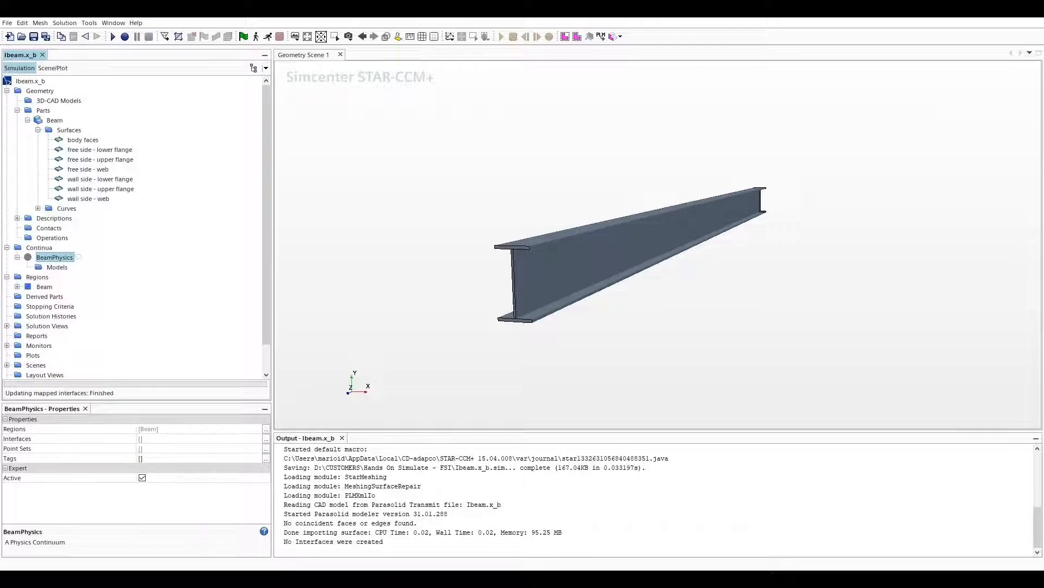
Enable the Three Dimensional, Solid, Steady and Solid Stress models for the BeamPhysics continuum.
right_click(51, 267)
left_click(95, 272)
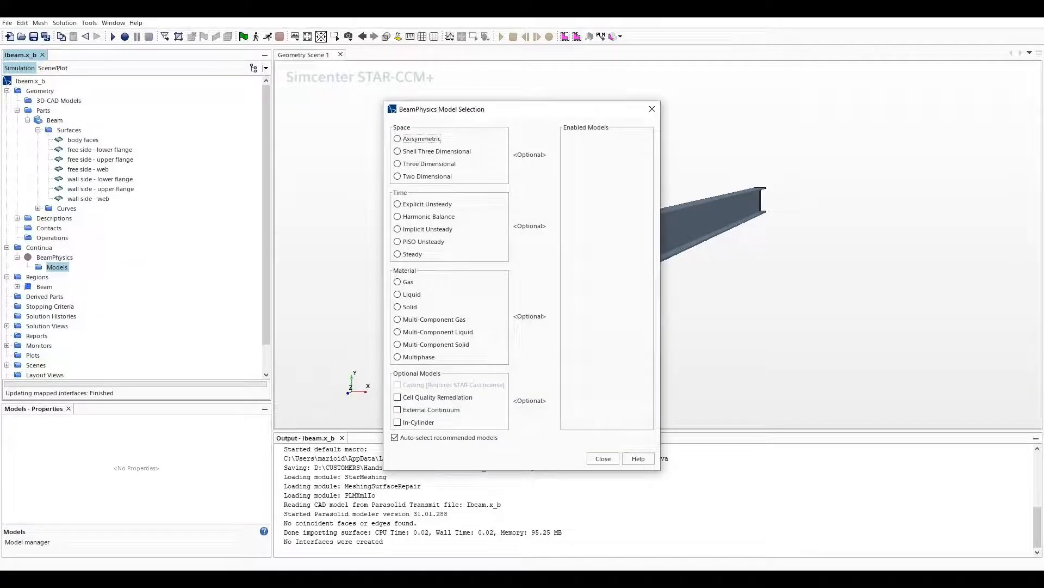
left_click(397, 164)
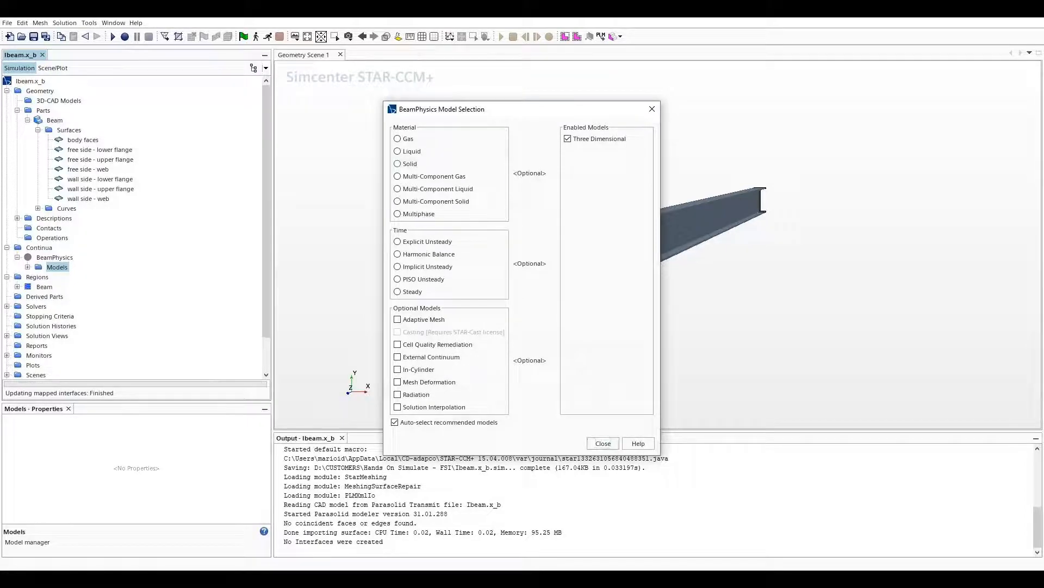
left_click(398, 164)
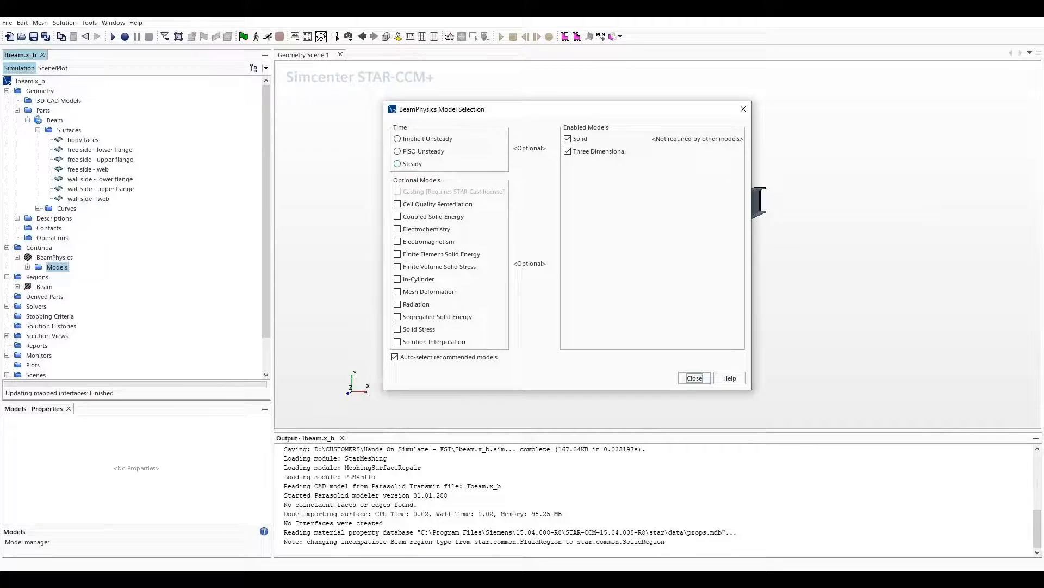
left_click(398, 164)
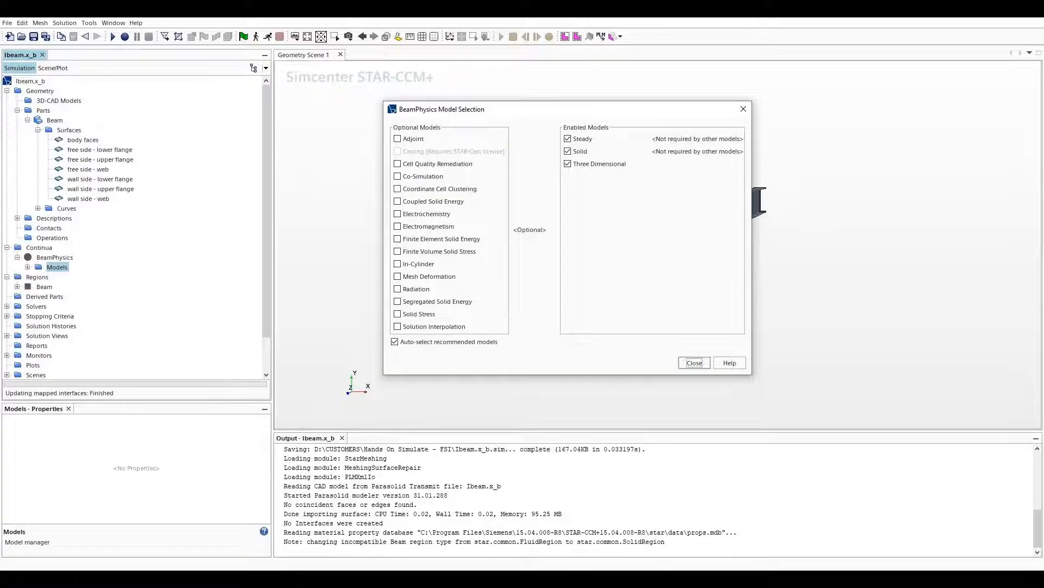
left_click(397, 314)
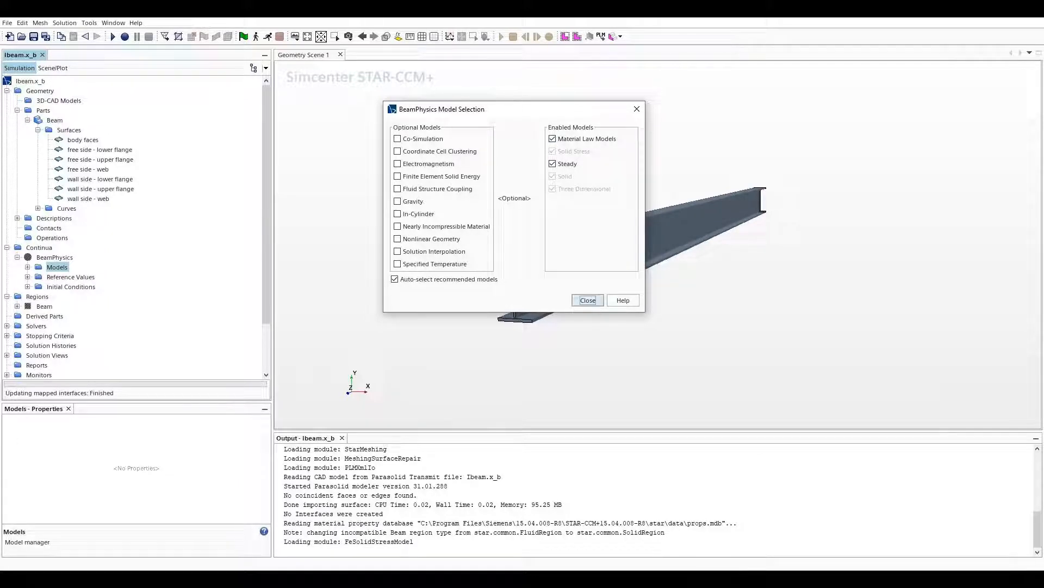
left_click(588, 301)
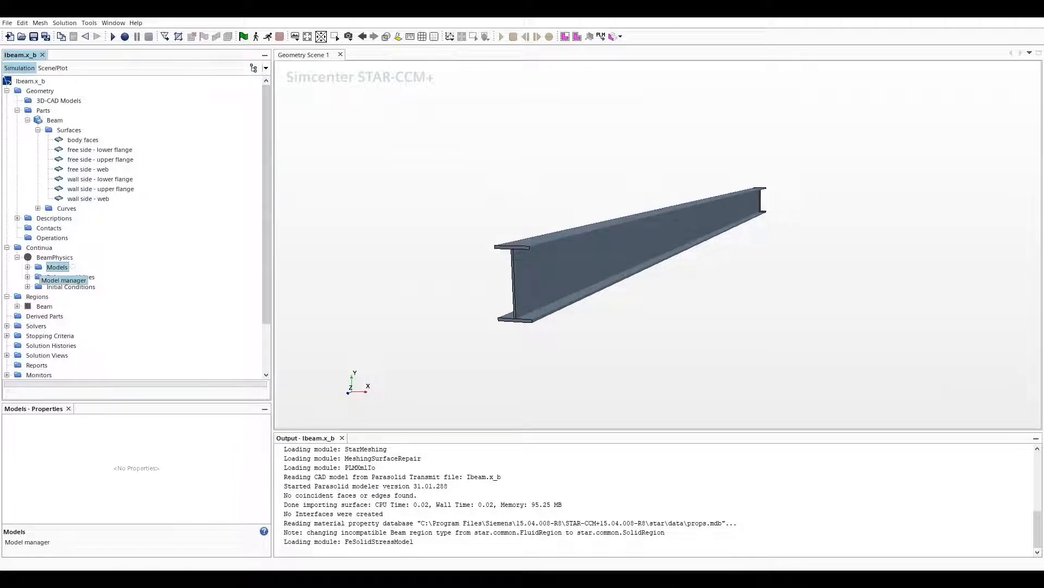
Replace the solid aluminum material in the BeamPhysics models with UNSS44600 (Ferretic Stainless Steel) from the standard solids database.
left_click(28, 267)
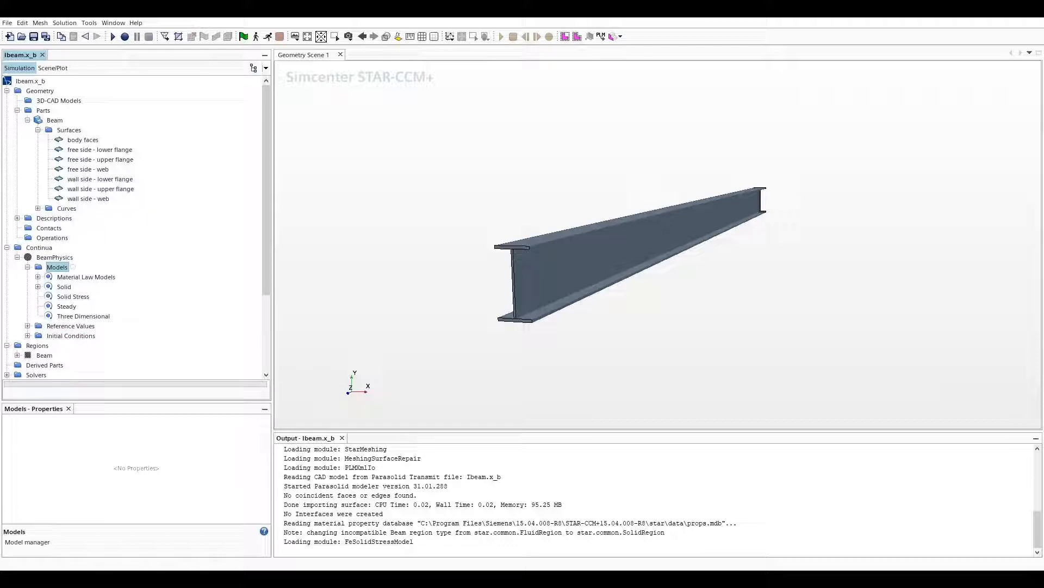
left_click(38, 286)
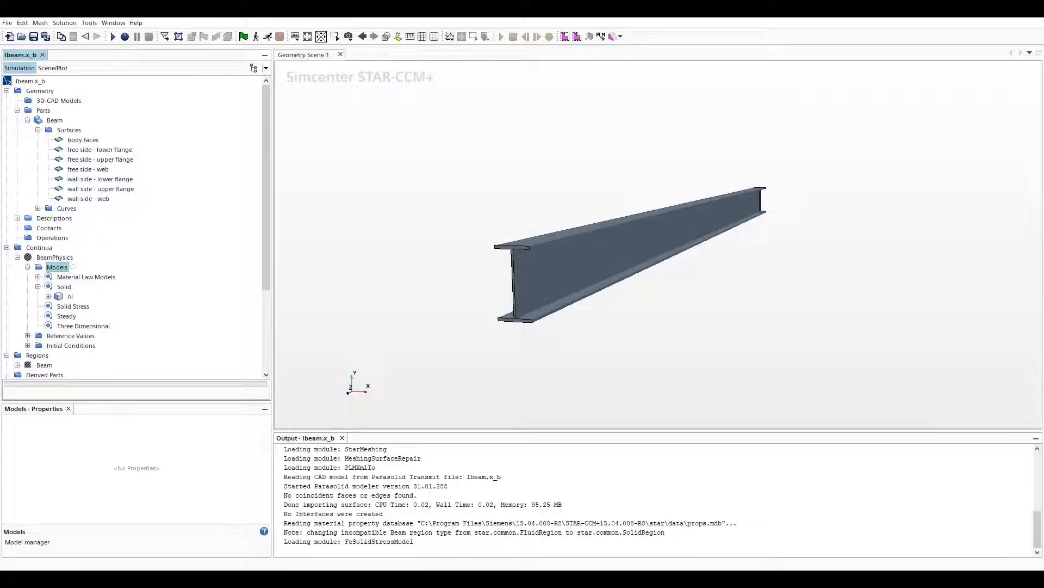
left_click(48, 297)
left_click(71, 297)
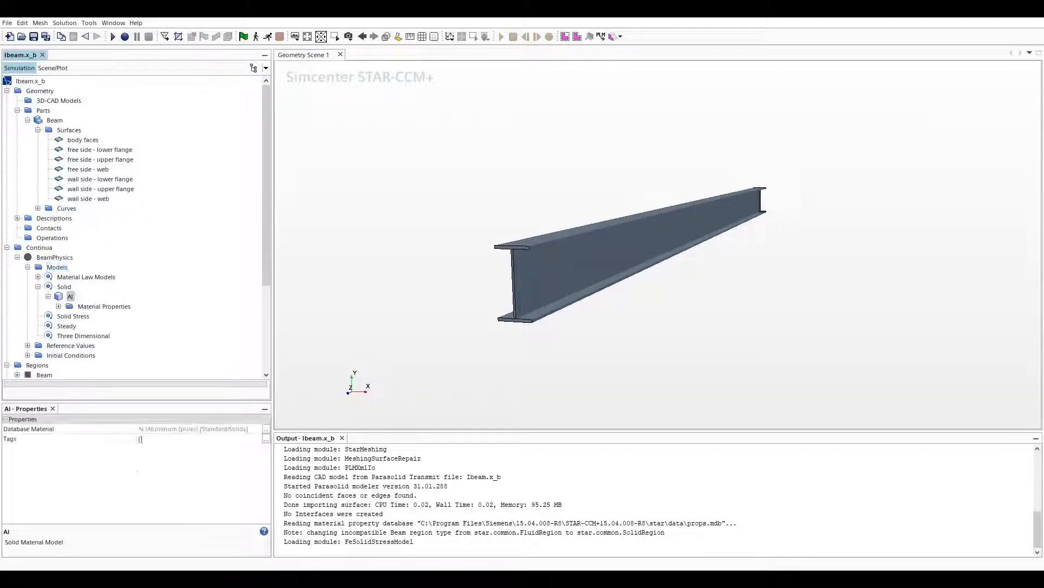
right_click(70, 297)
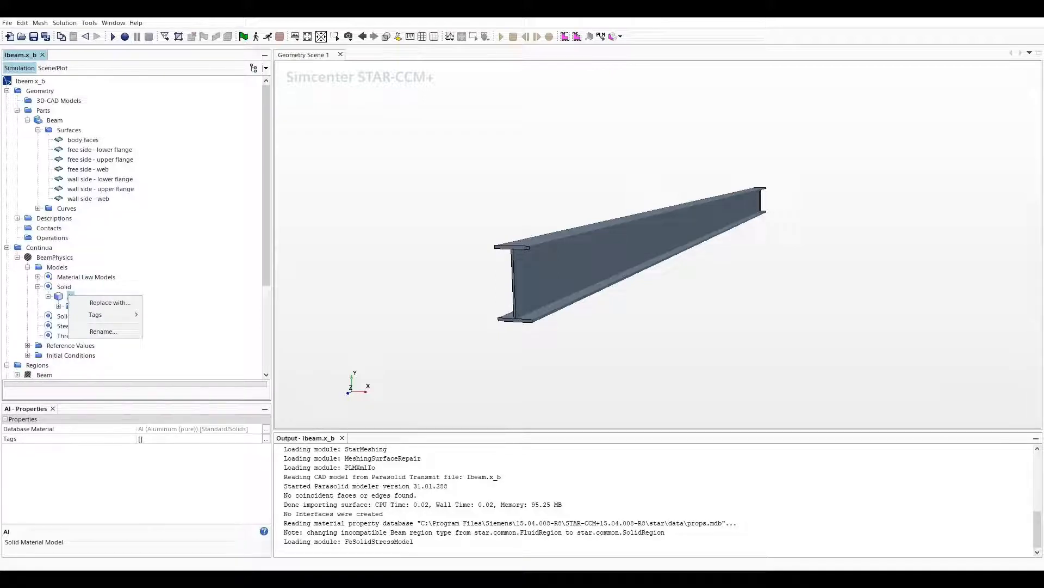
left_click(110, 303)
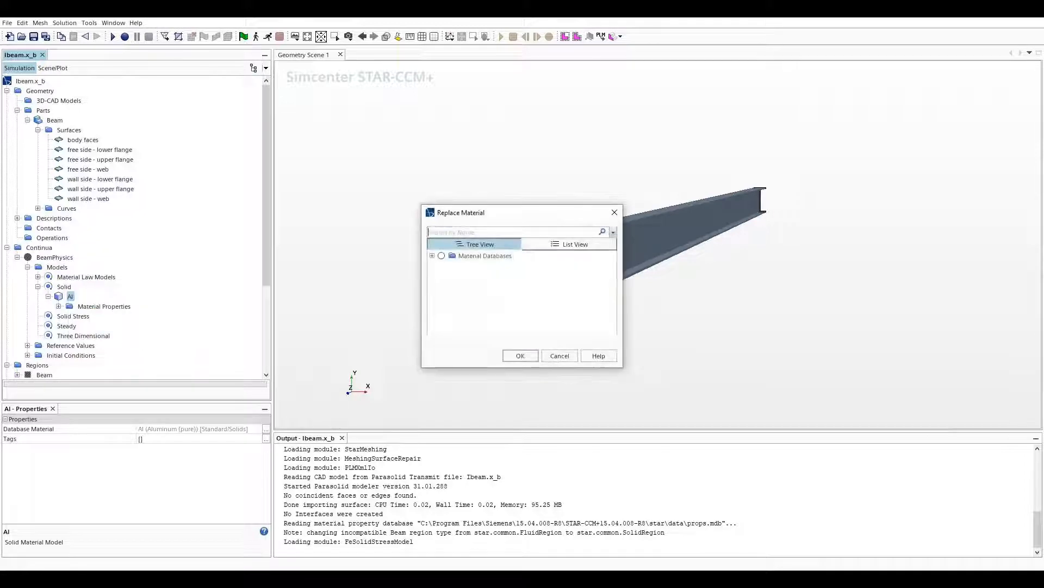
left_click(432, 256)
left_click(442, 264)
left_click(452, 273)
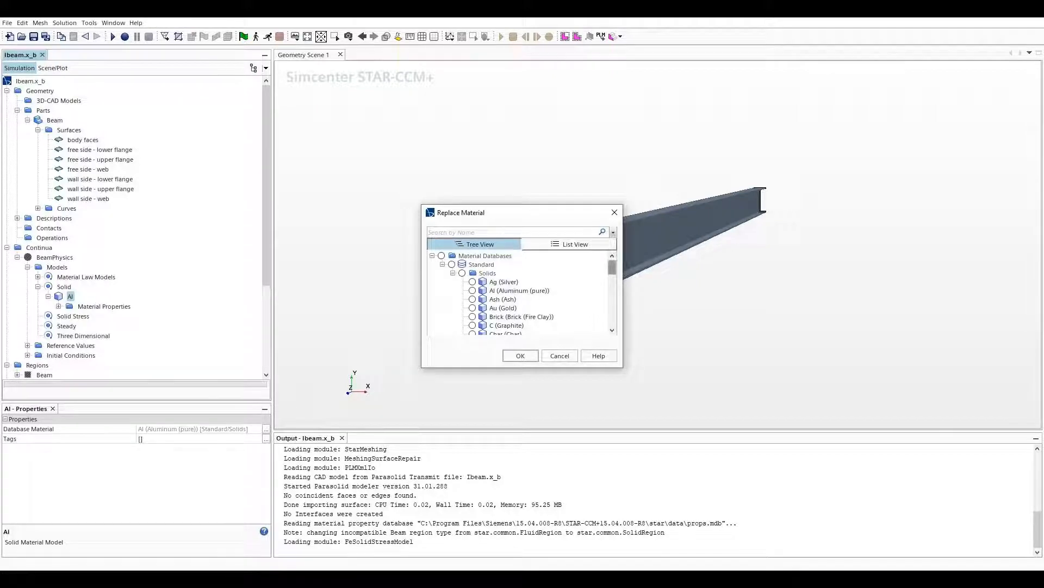
scroll(520, 292, "down", 10)
scroll(520, 293, "down", 4)
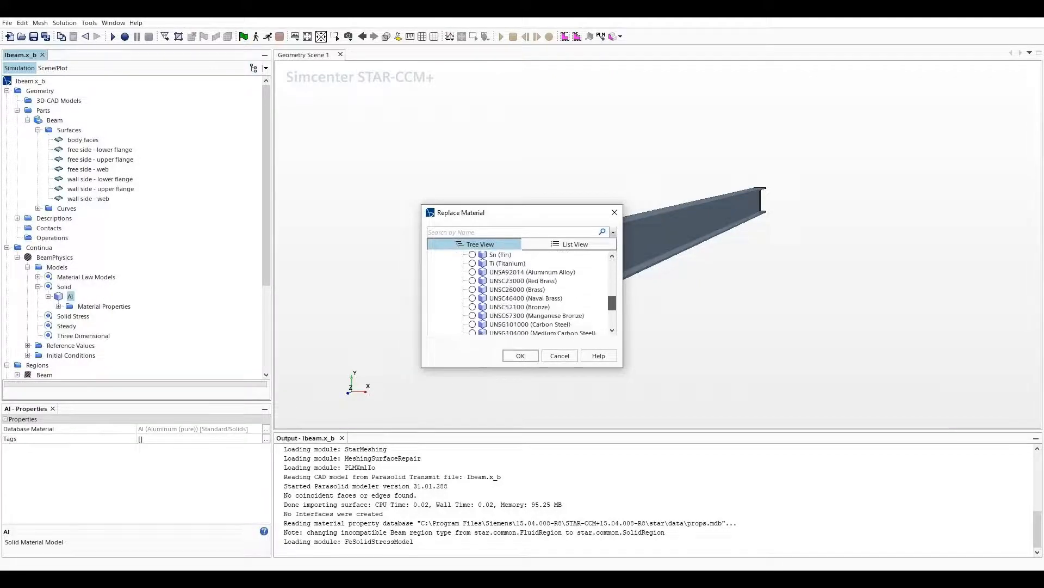
left_click_drag(612, 313, 612, 316)
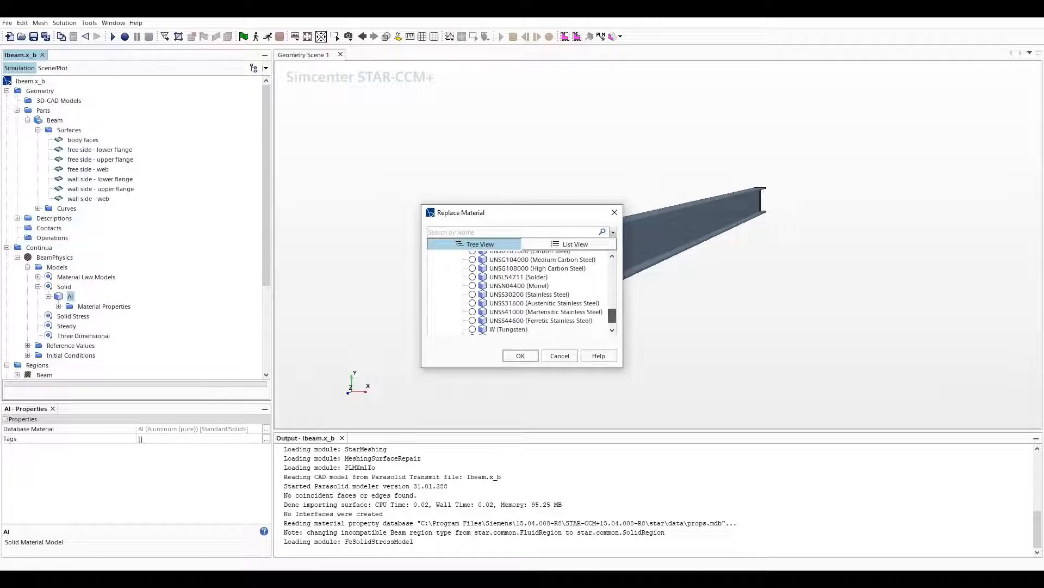
left_click(472, 321)
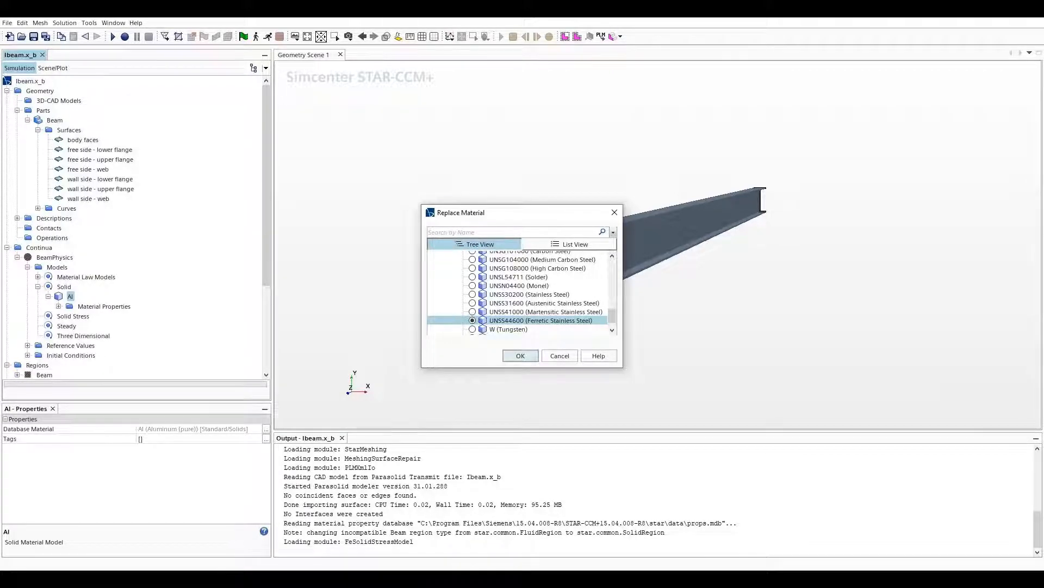
left_click(520, 356)
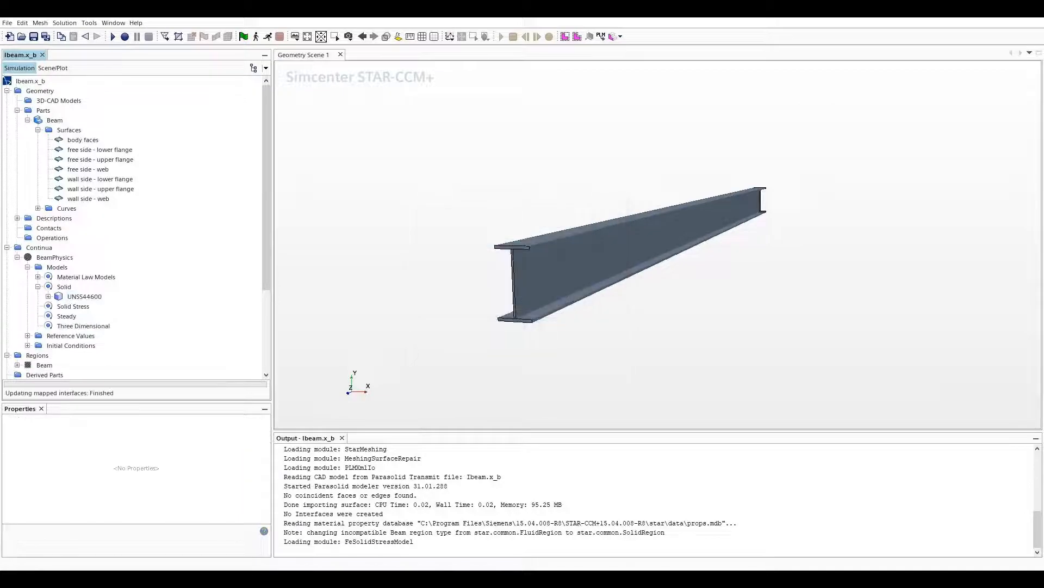
left_click(84, 296)
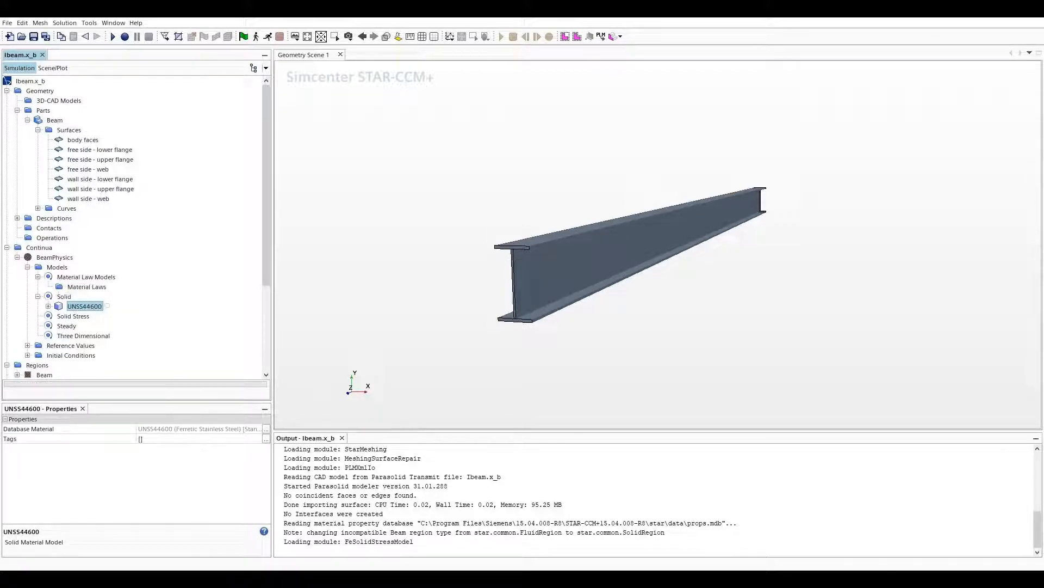
Create a new material law under Material Law Models and rename it Isotropic Linear Elastic.
left_click(87, 287)
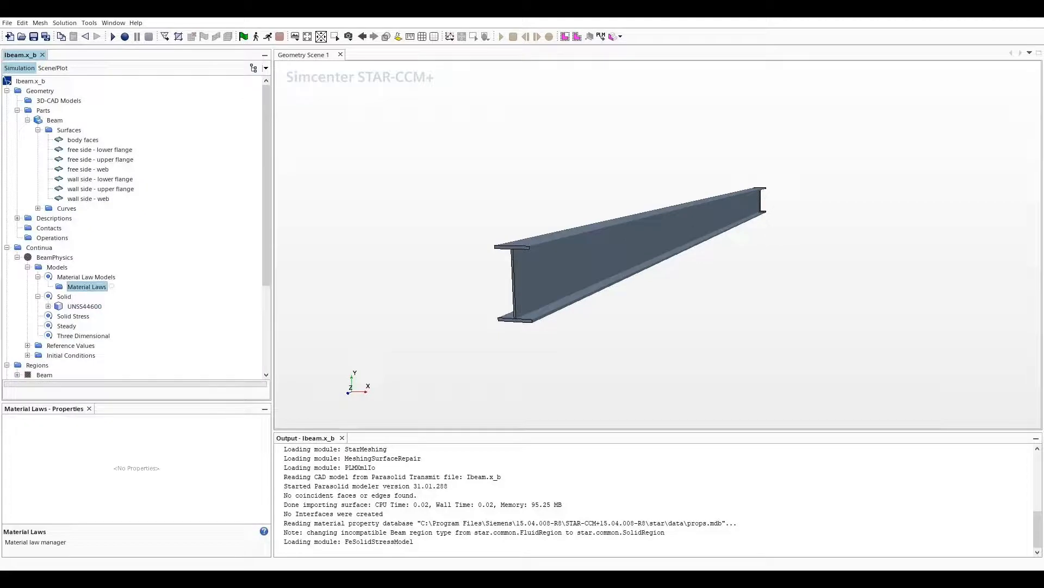
right_click(79, 285)
left_click(104, 293)
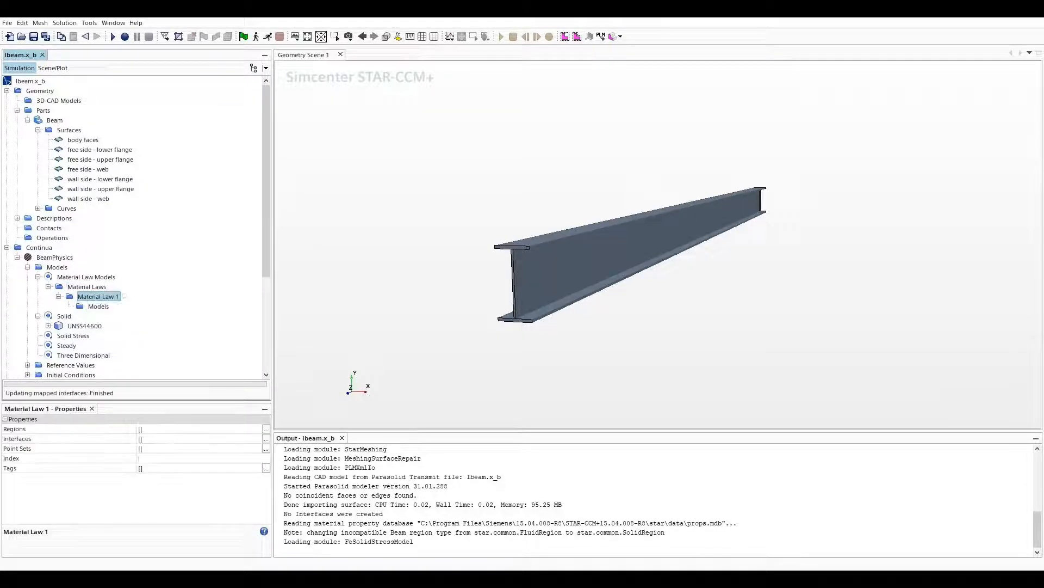
right_click(92, 296)
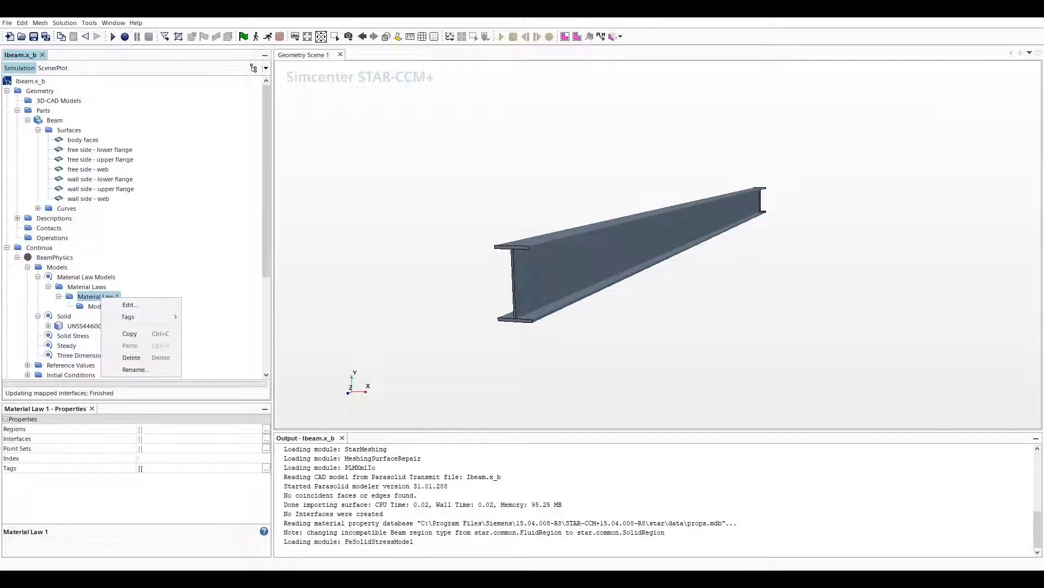
left_click(130, 370)
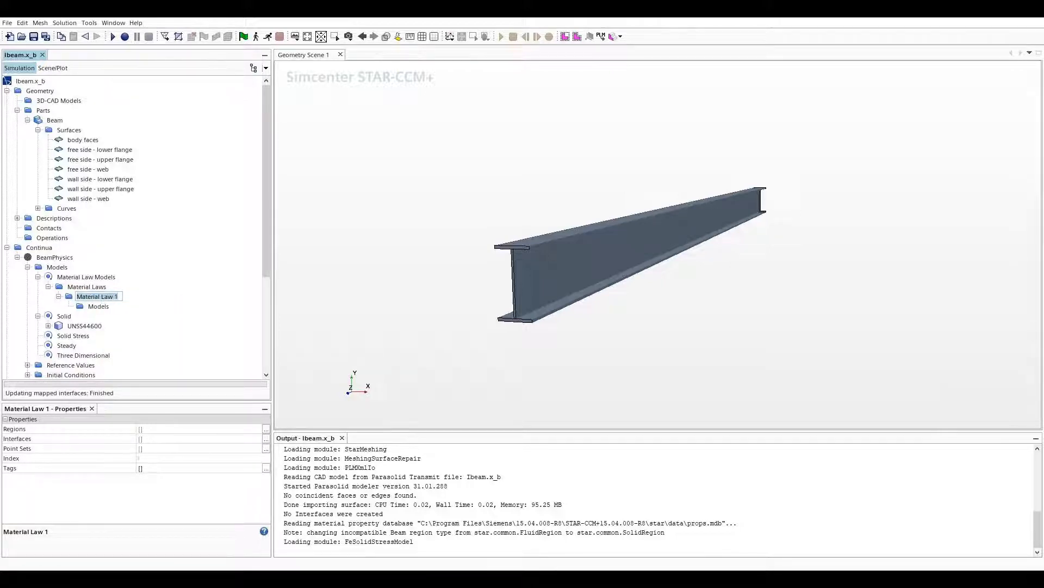
type("Iso")
type("tropic")
type(" Linear El")
type("astic")
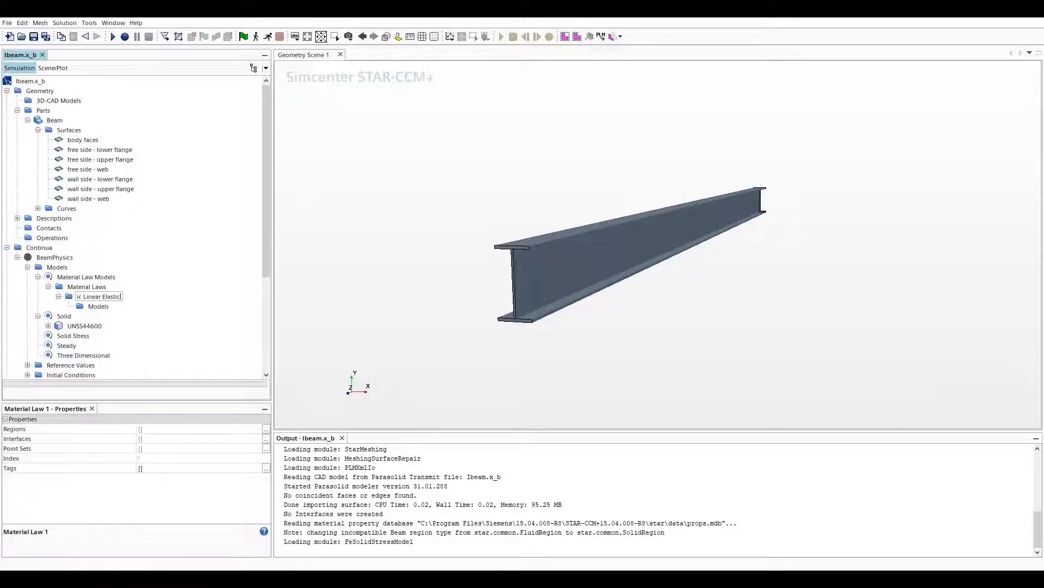
key("Return")
Enable the Isotropic Linear Elasticity model for the Isotropic Linear Elastic material law.
right_click(104, 306)
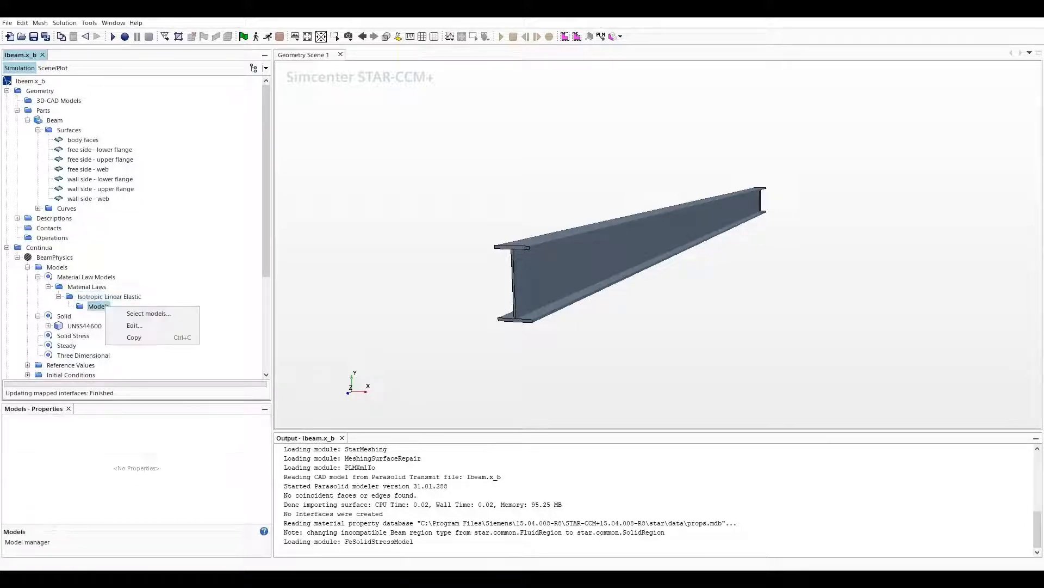
left_click(148, 313)
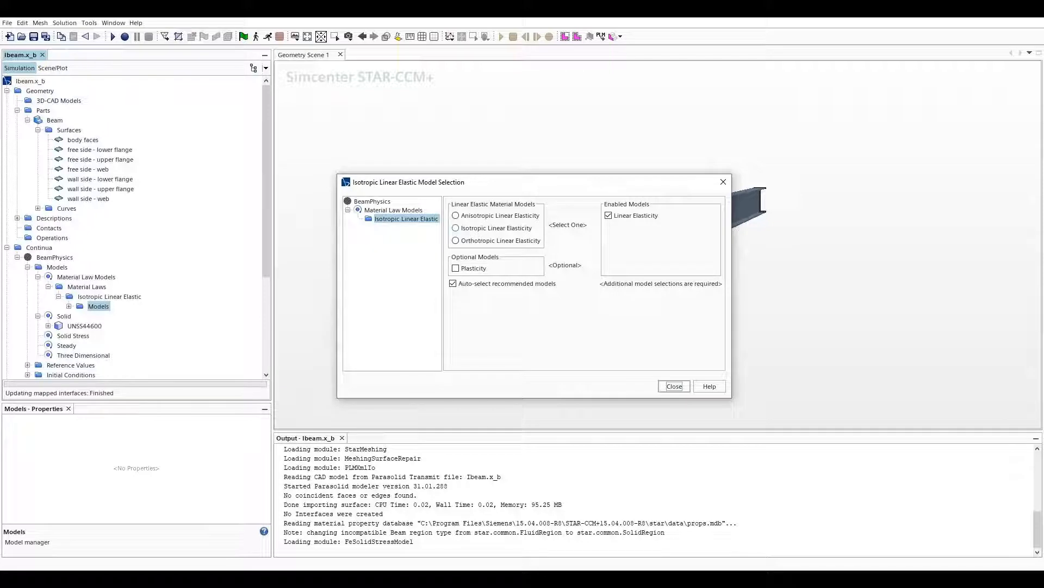
left_click(456, 228)
key("Return")
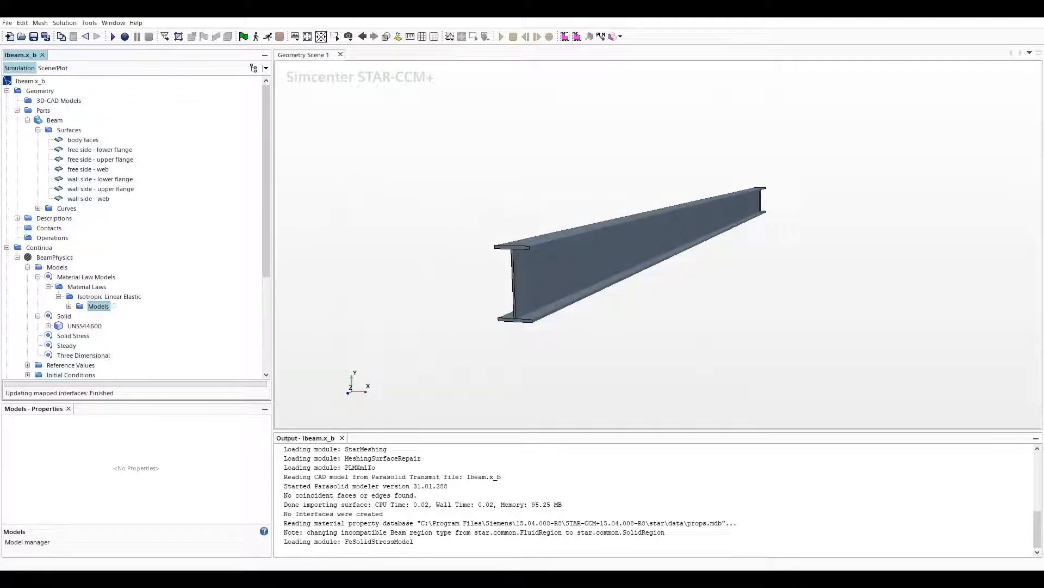
Set the material law type of the UNSS44600 material to Isotropic Linear Elastic.
left_click(48, 326)
left_click(58, 335)
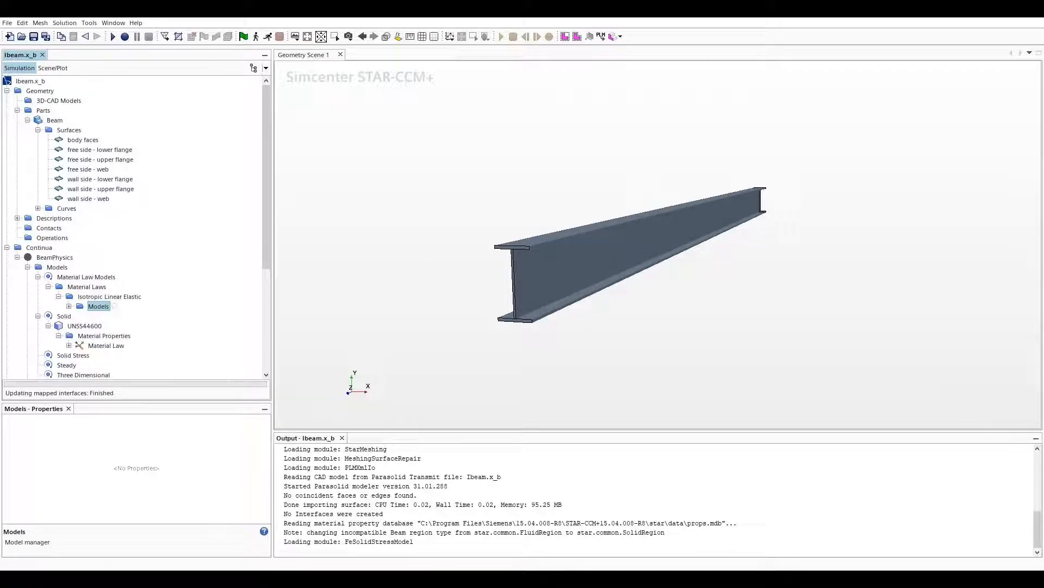
left_click(107, 346)
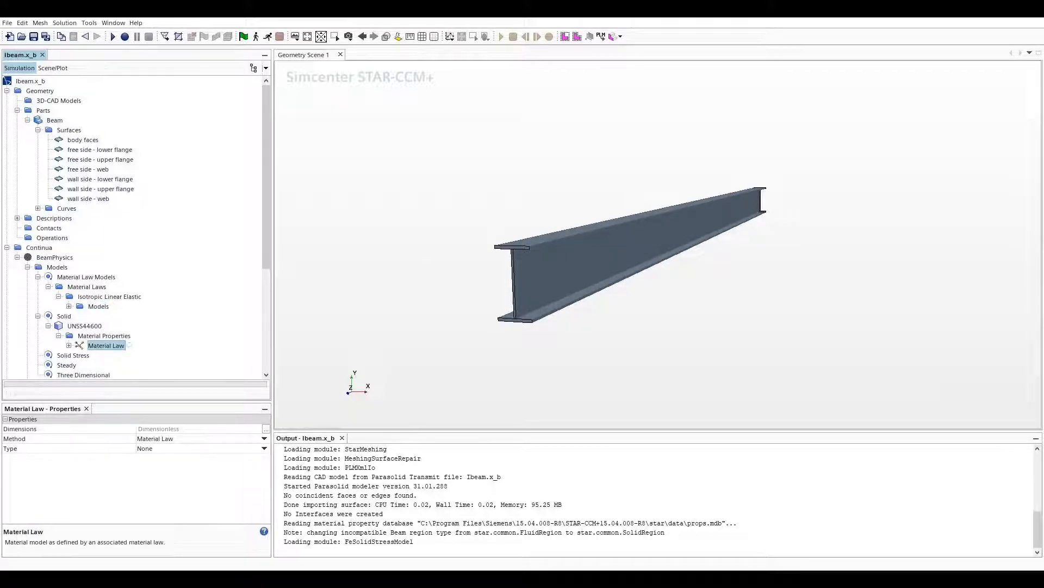
left_click(265, 449)
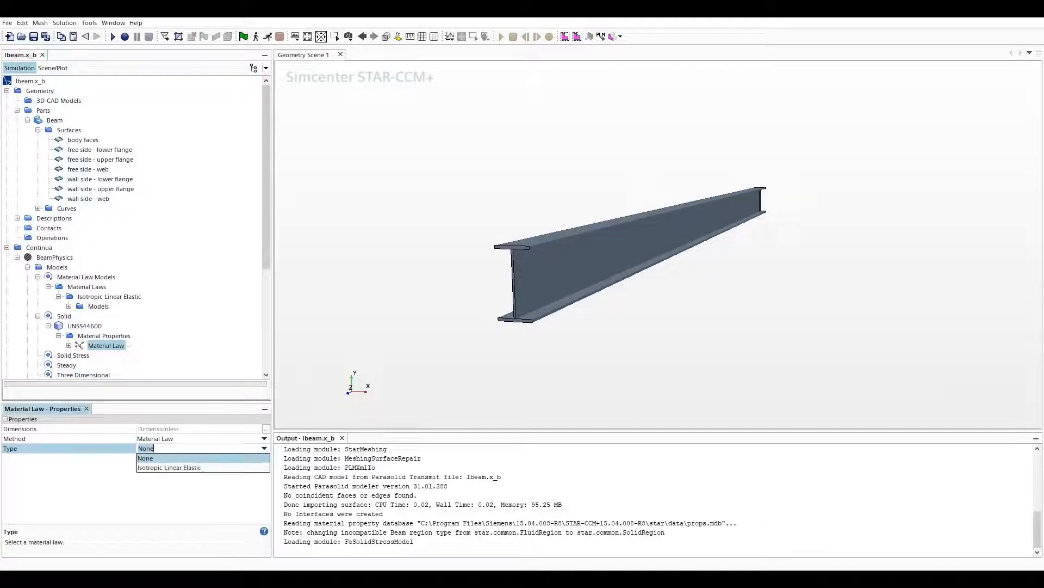
left_click(170, 468)
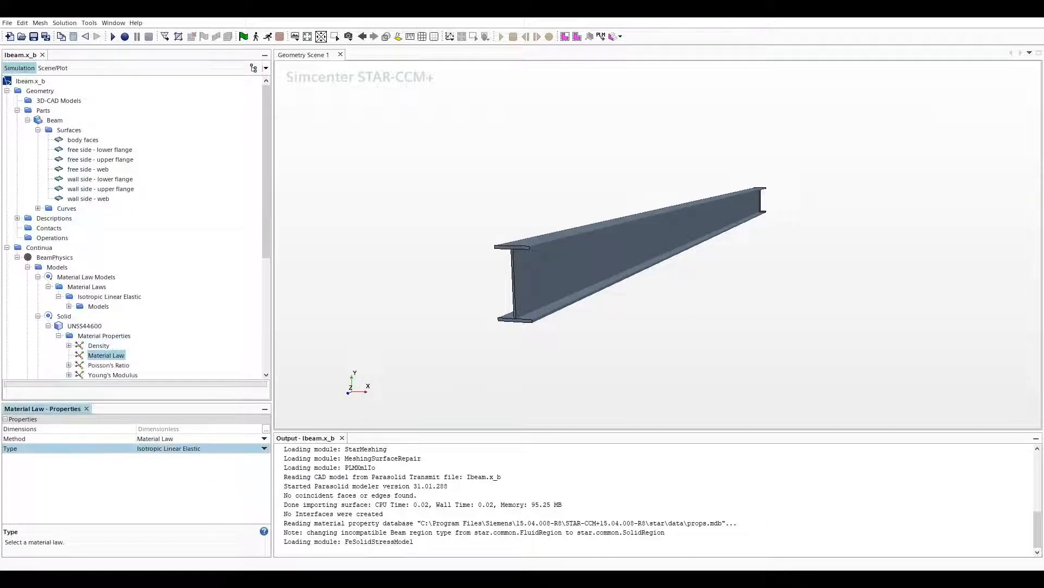
Examine the constant density, Poisson's ratio and Young's modulus values of the UNSS44600 material.
scroll(136, 228, "down", 2)
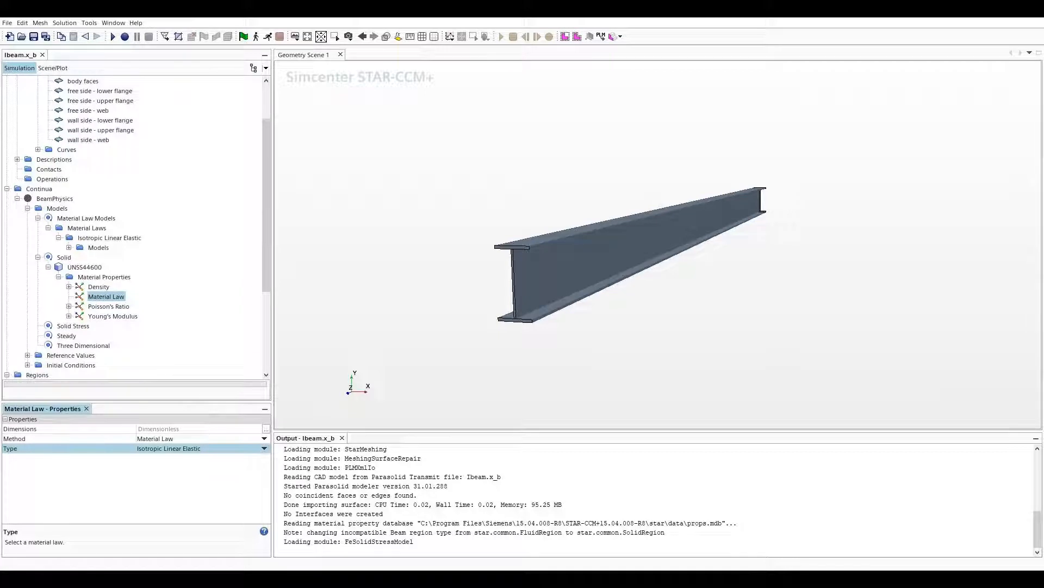
left_click(69, 287)
left_click(111, 297)
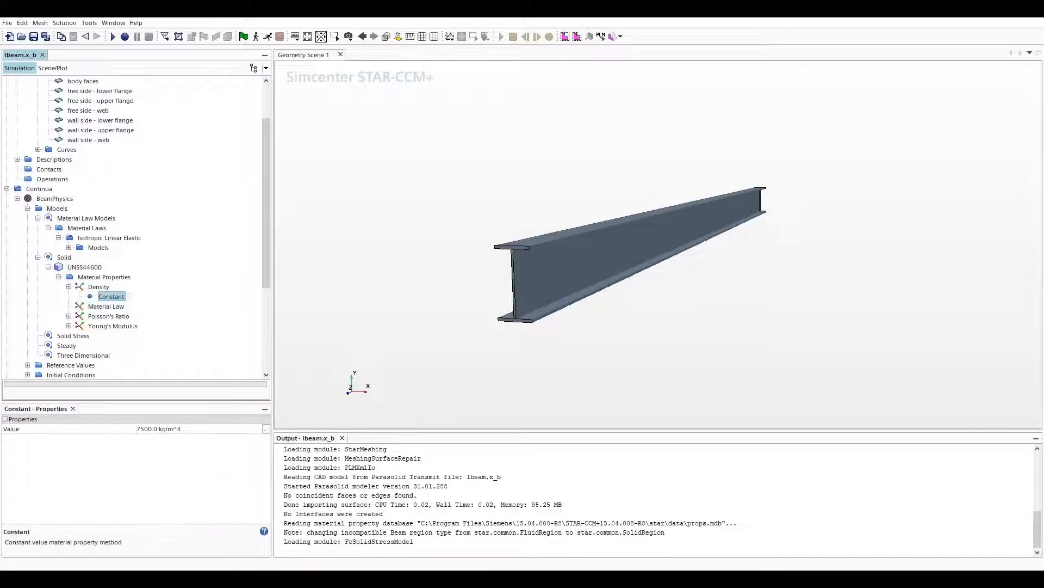
left_click(69, 316)
left_click(111, 326)
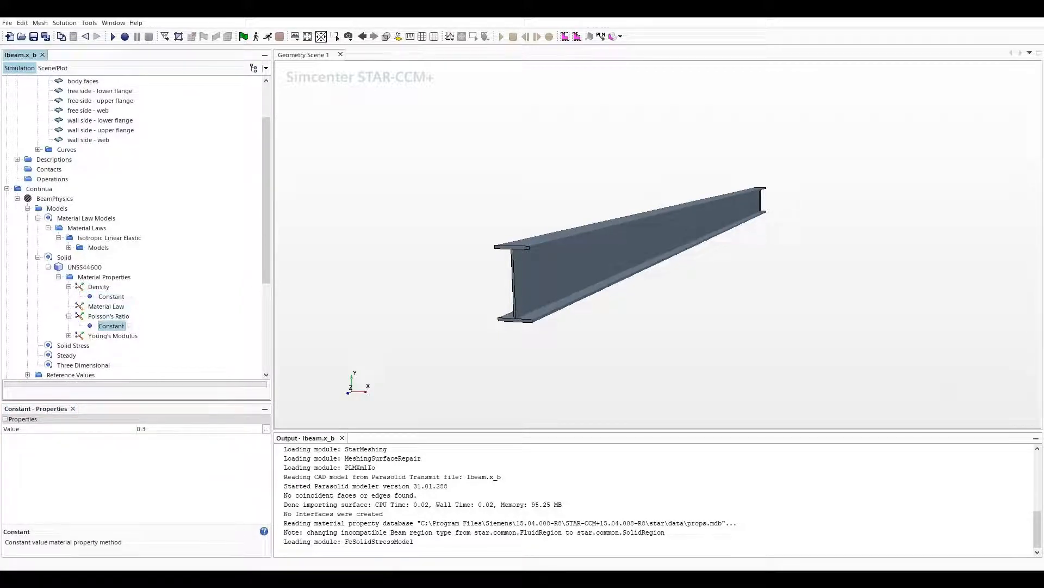
left_click(69, 336)
left_click(110, 345)
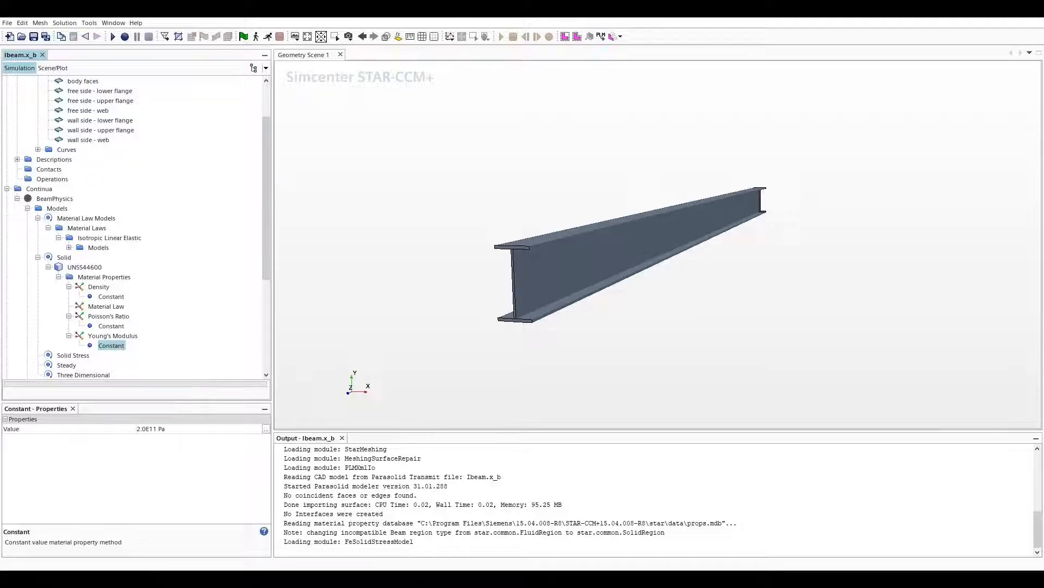
Save the simulation and collapse the BeamPhysics models and the Continua branch of the simulation tree.
key("ctrl+s")
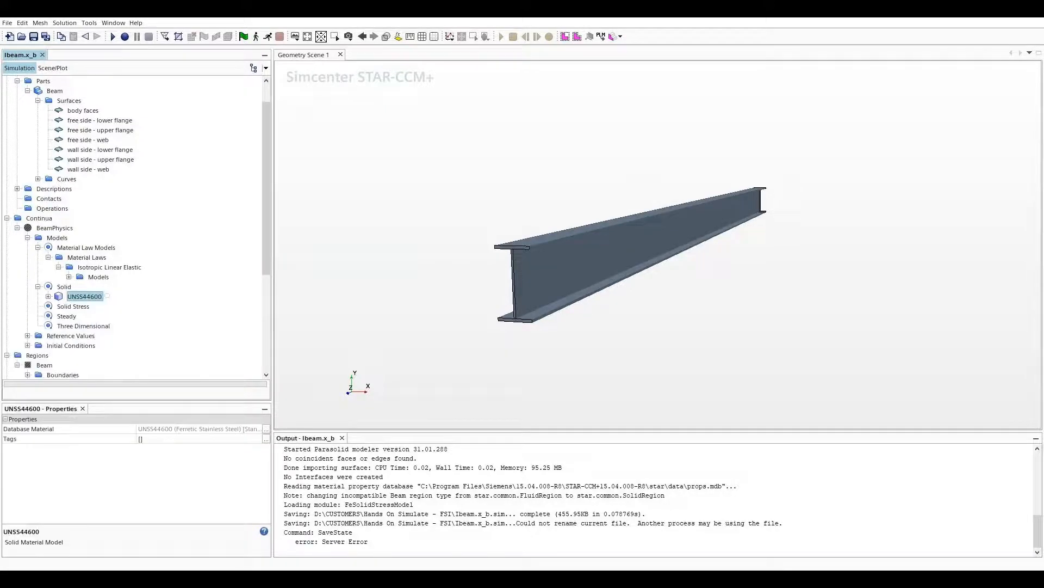
left_click(38, 287)
left_click(28, 238)
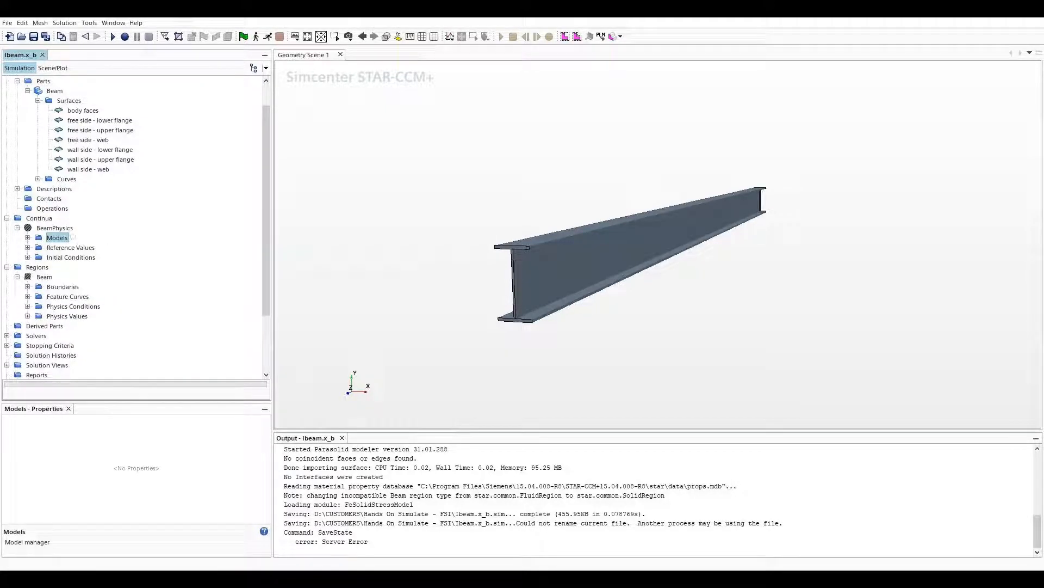
key("Left")
key("Left")
key("Left")
key("Left")
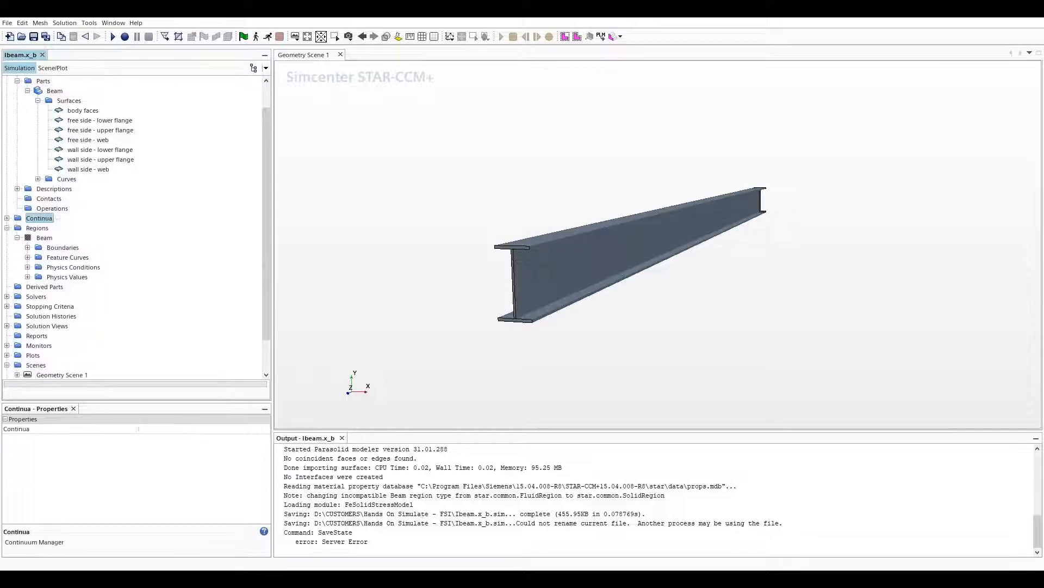
scroll(133, 228, "up", 1)
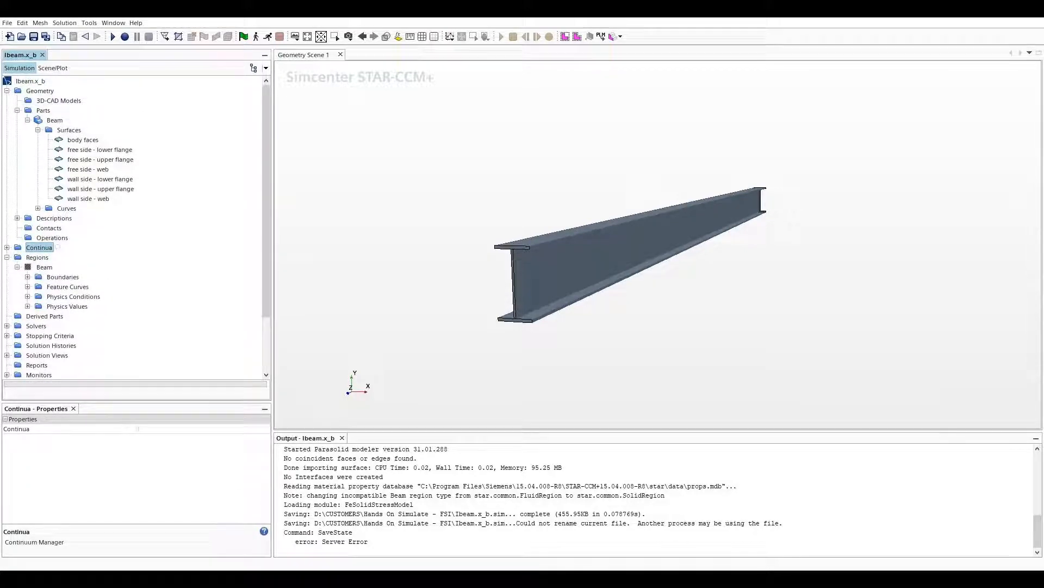
Highlight the Beam part and its free-side lower flange, upper flange and web surfaces to check their locations in the geometry scene.
left_click(54, 120)
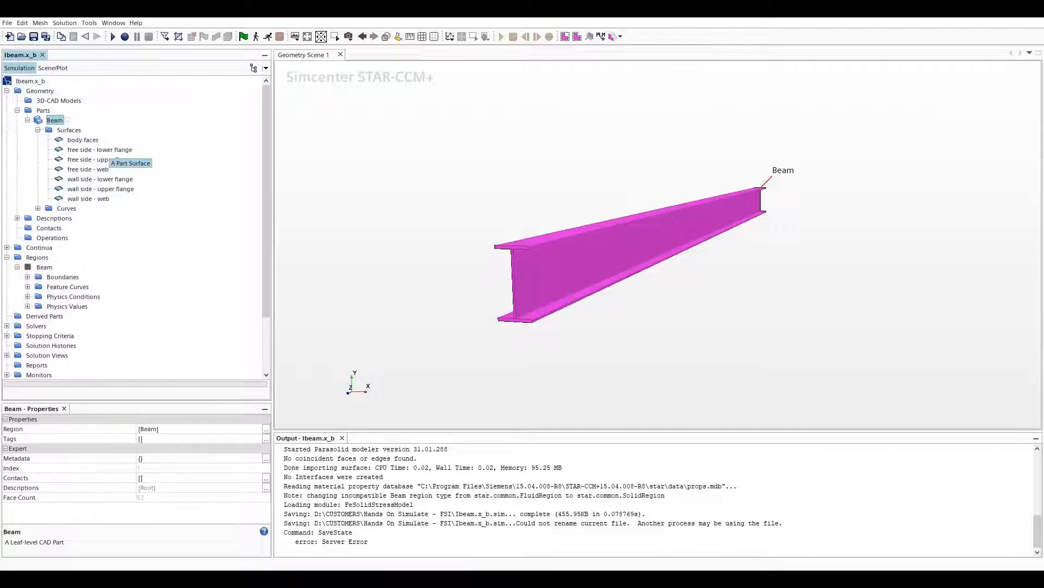
left_click(99, 149)
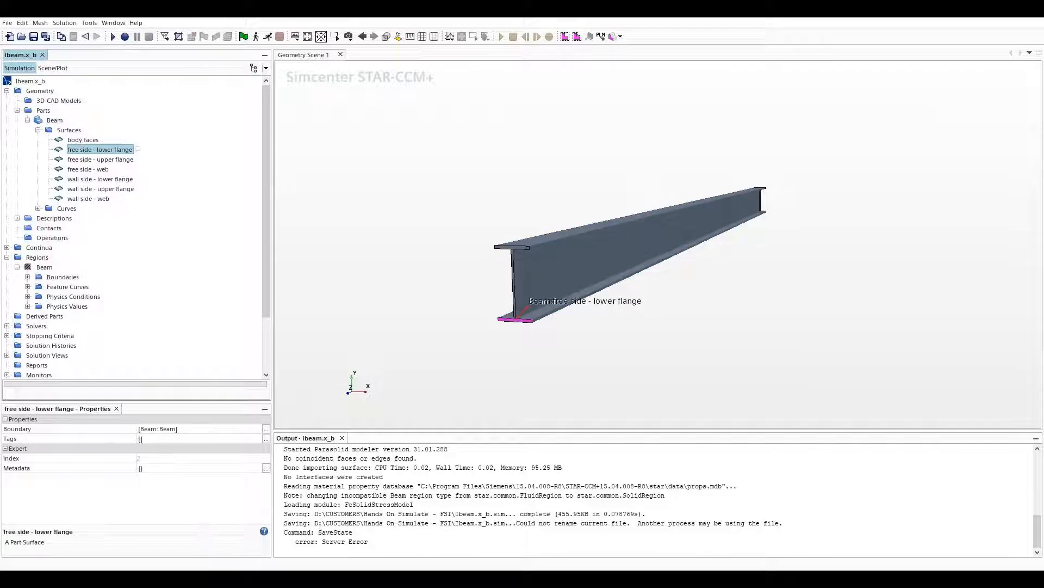
left_click(100, 160)
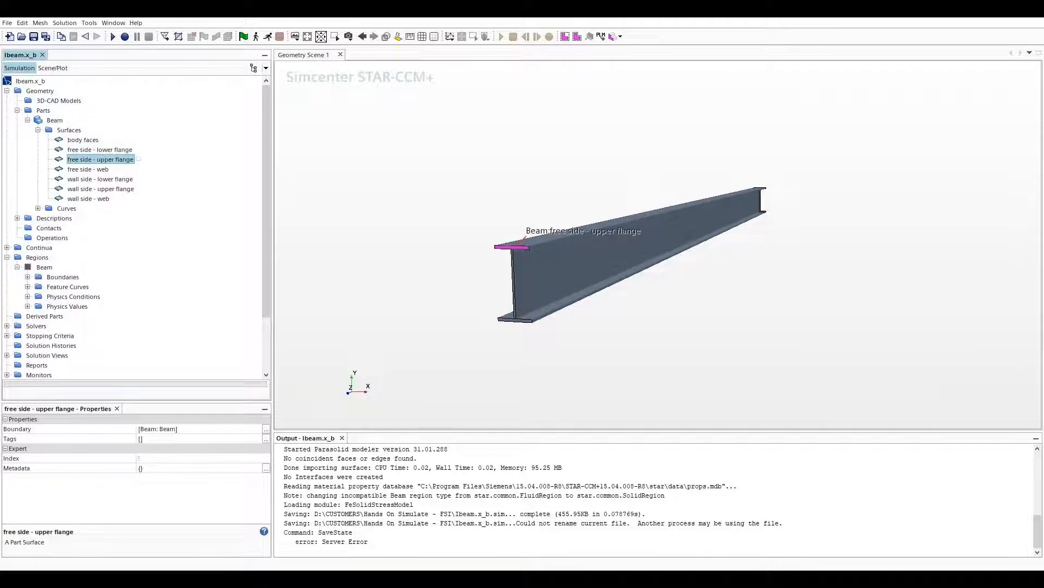
left_click(88, 169)
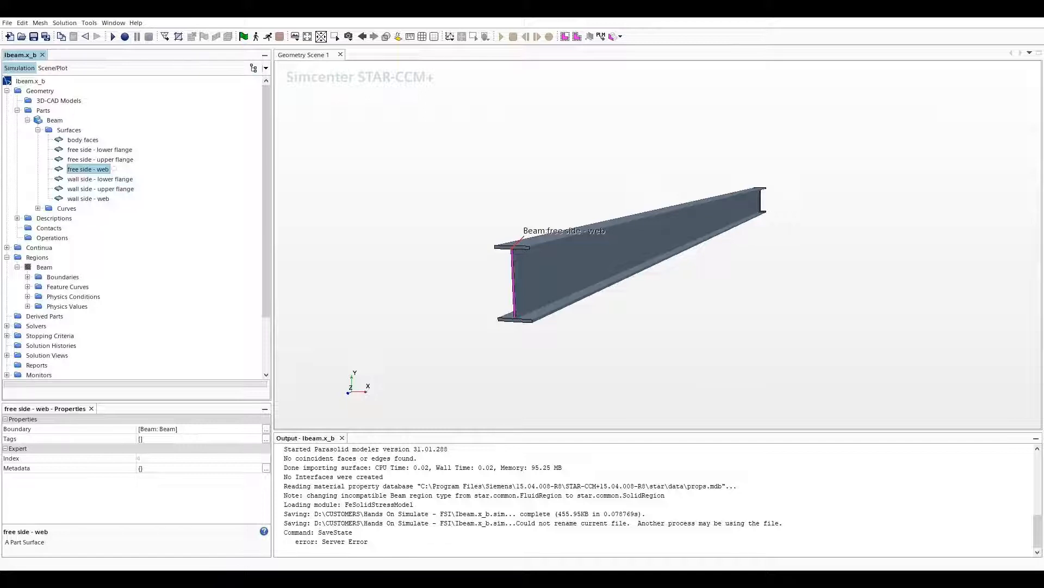
Highlight the wall-side lower flange, upper flange and web surfaces in the geometry scene, and collapse the Beam part.
left_click(108, 179)
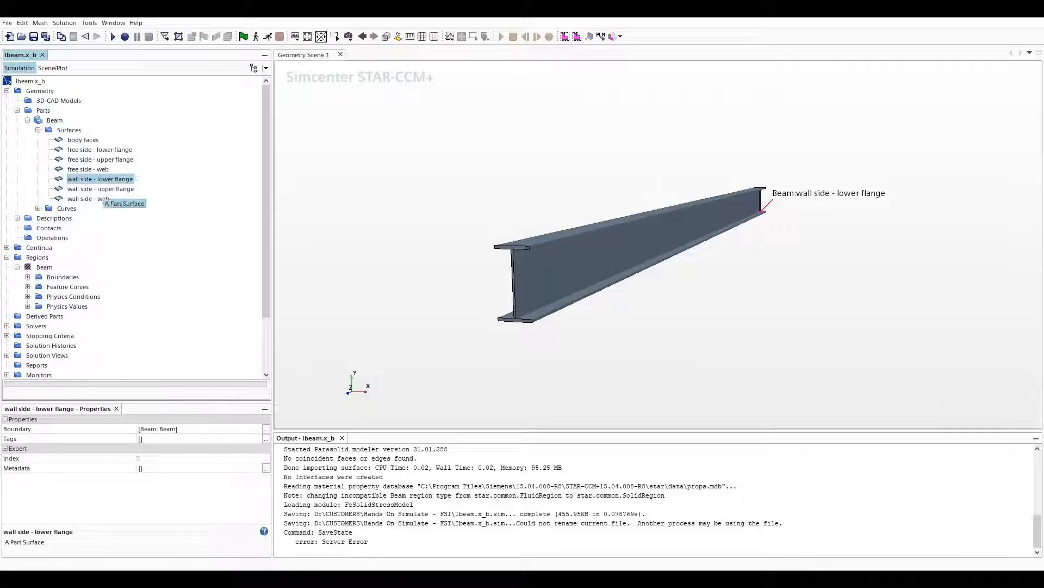
left_click(103, 188)
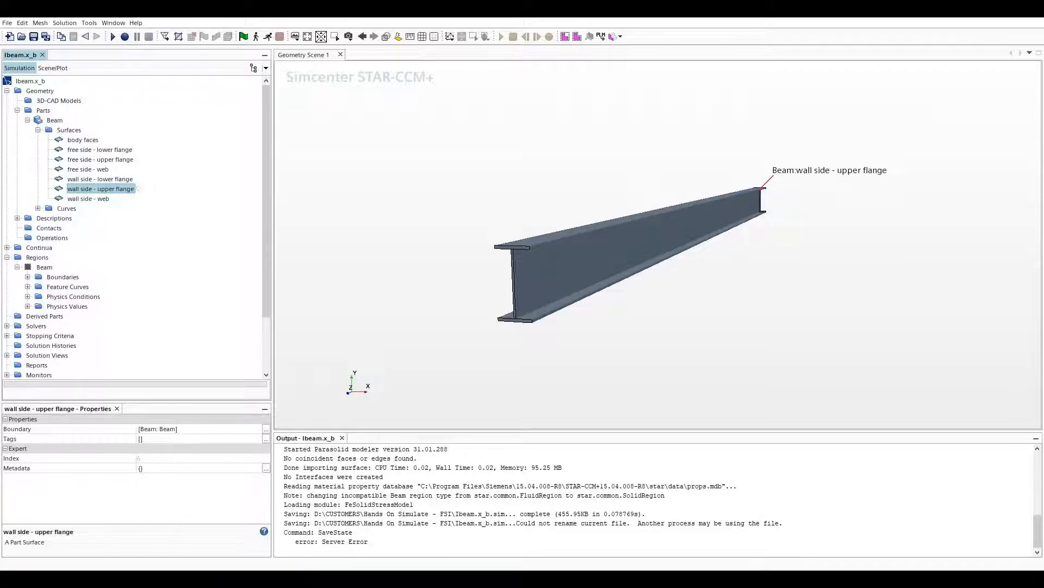
left_click(115, 199)
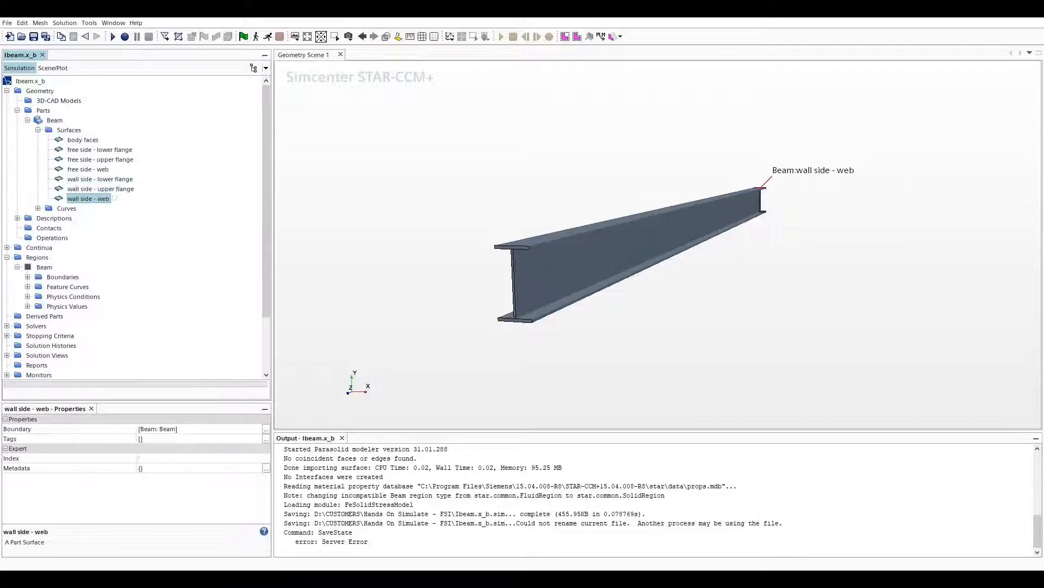
double_click(68, 119)
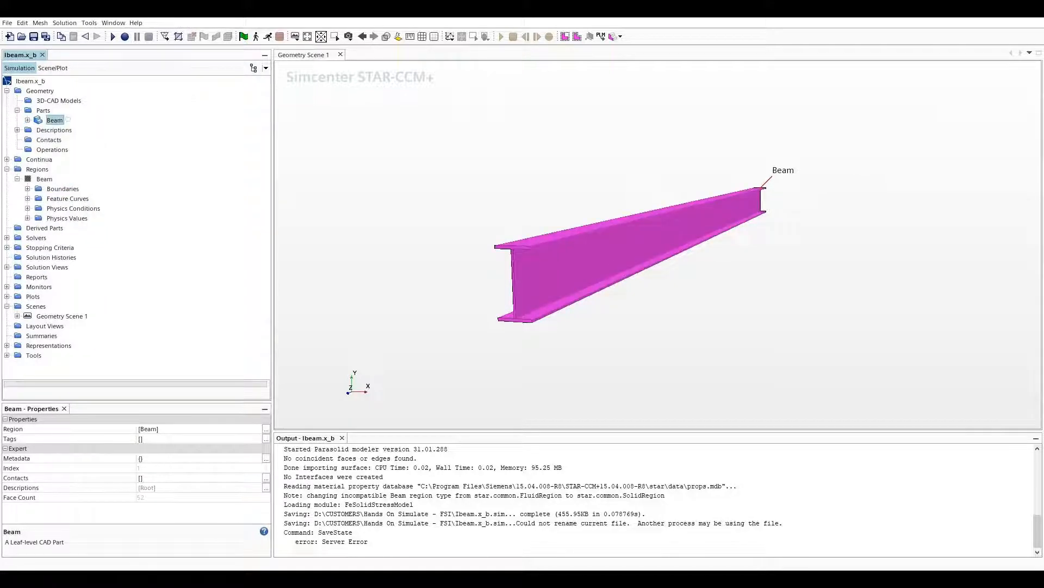
Create a surface segment in the Beam region and rename it Shear Load.
left_click(44, 179)
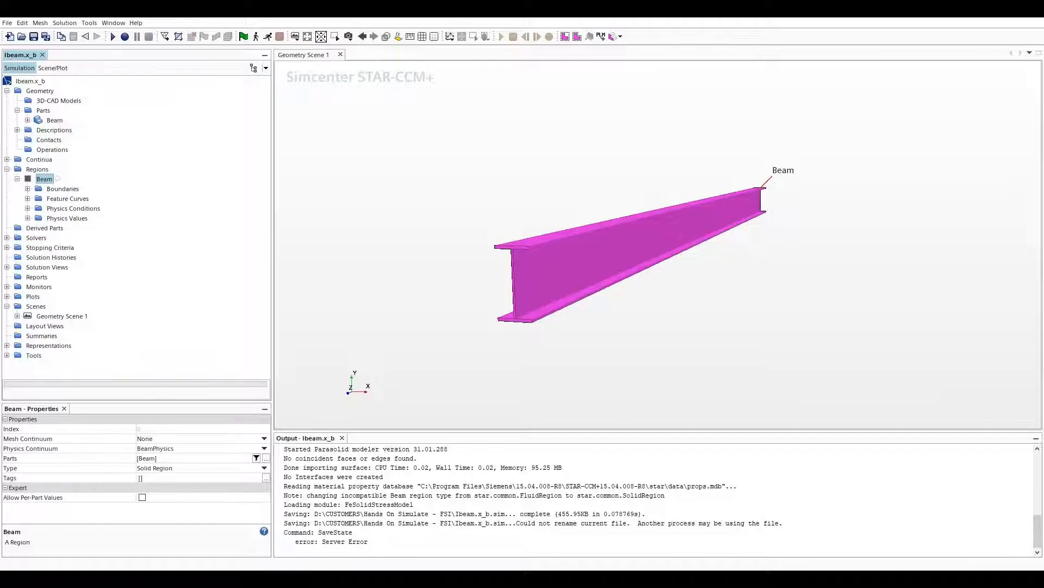
right_click(46, 179)
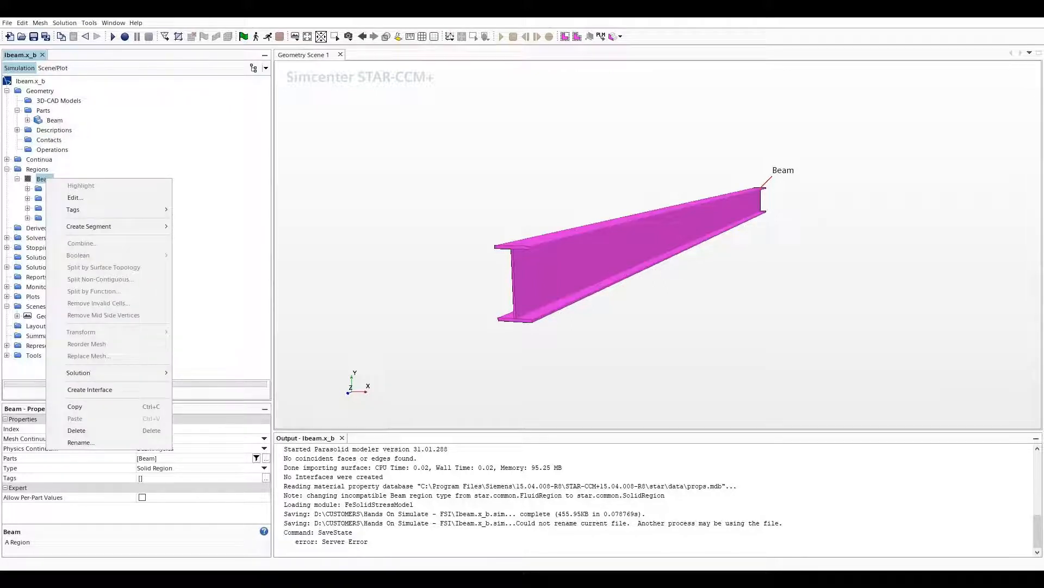
mouse_move(109, 226)
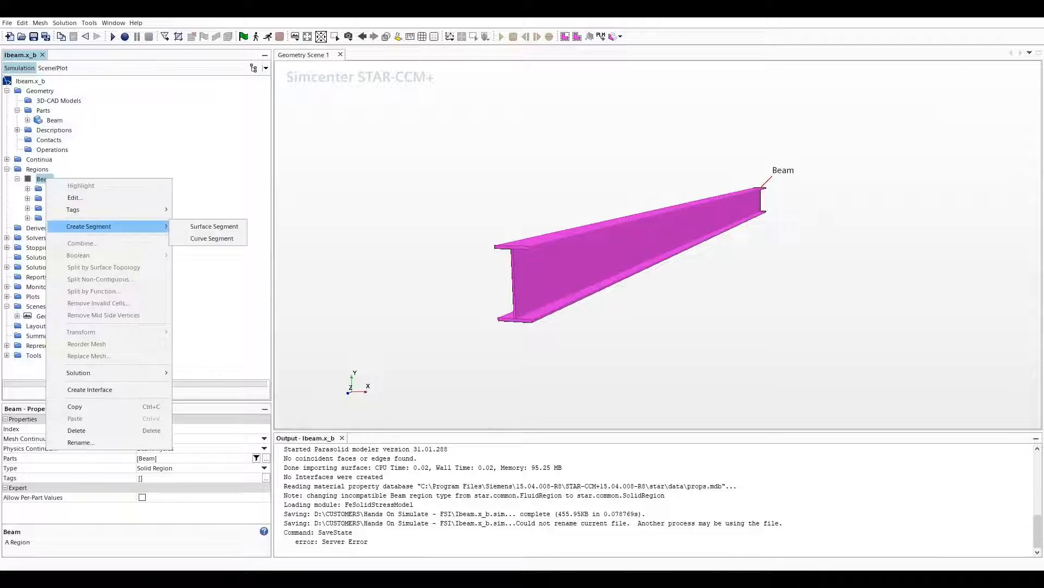
left_click(215, 226)
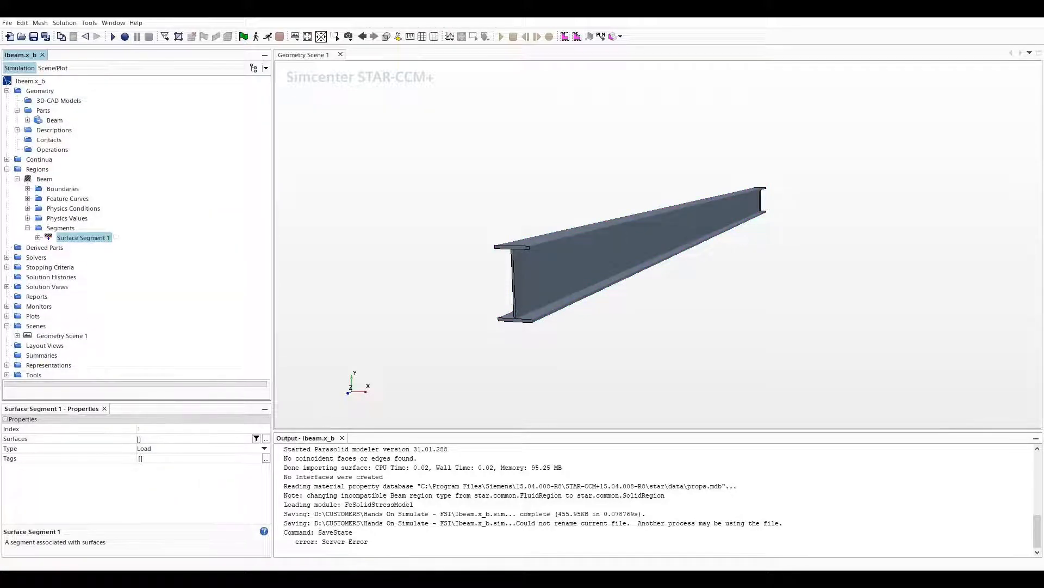
right_click(94, 238)
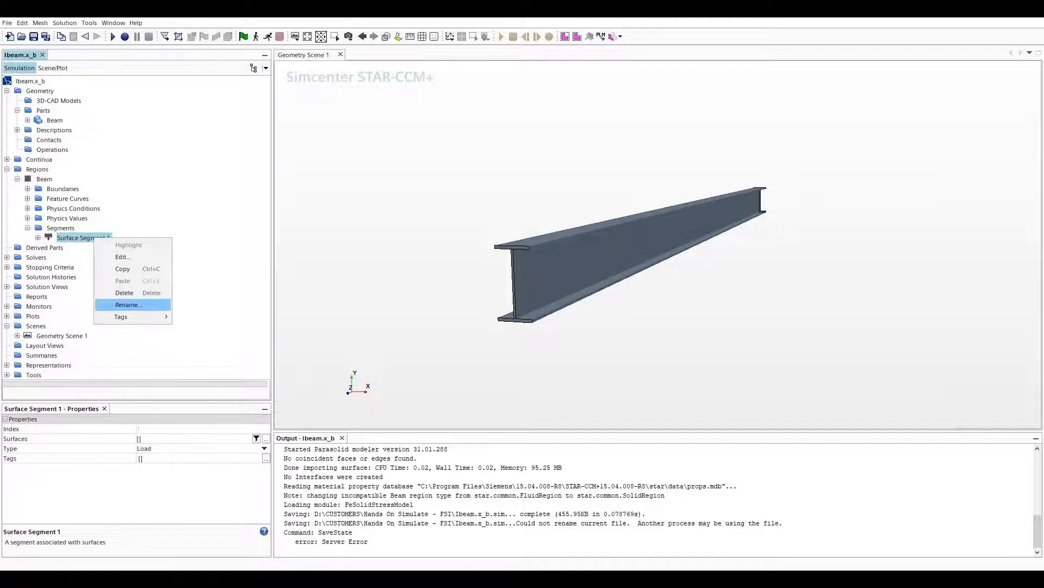
left_click(128, 305)
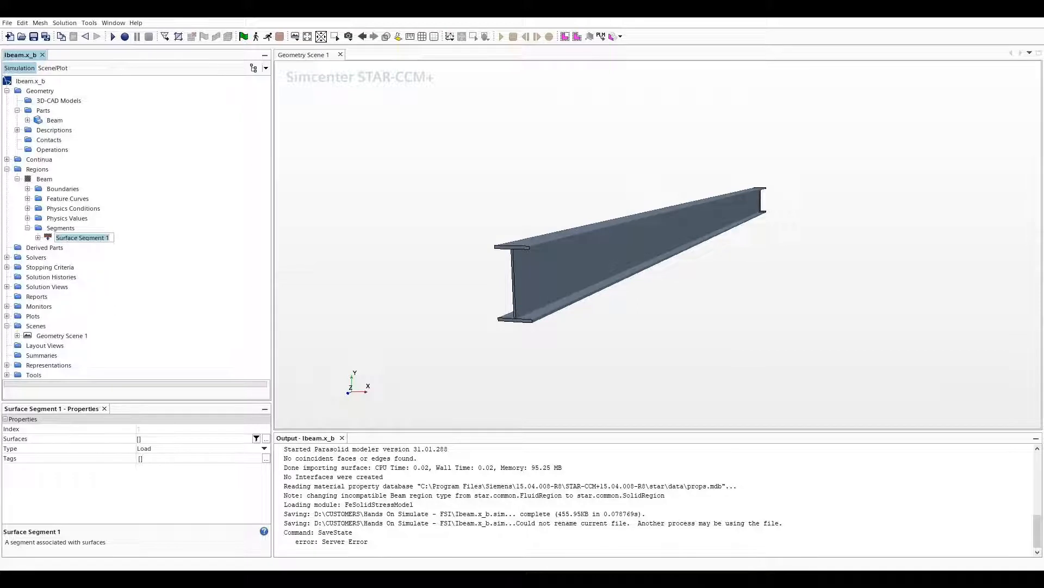
type("Shear Load")
key("Return")
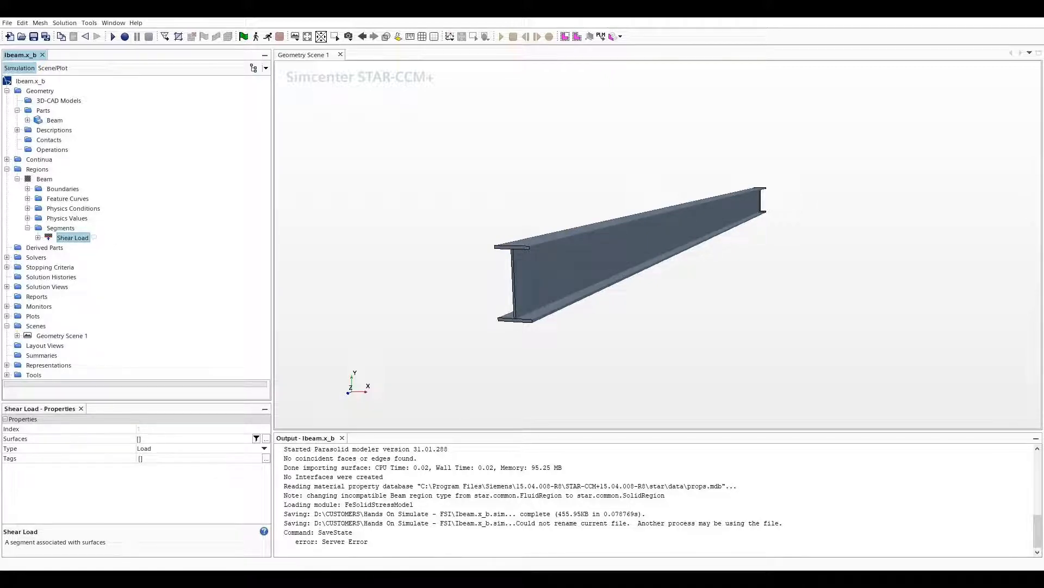
Assign the free side lower flange, upper flange and web surfaces to the Shear Load segment, keeping its type as Load.
left_click(266, 438)
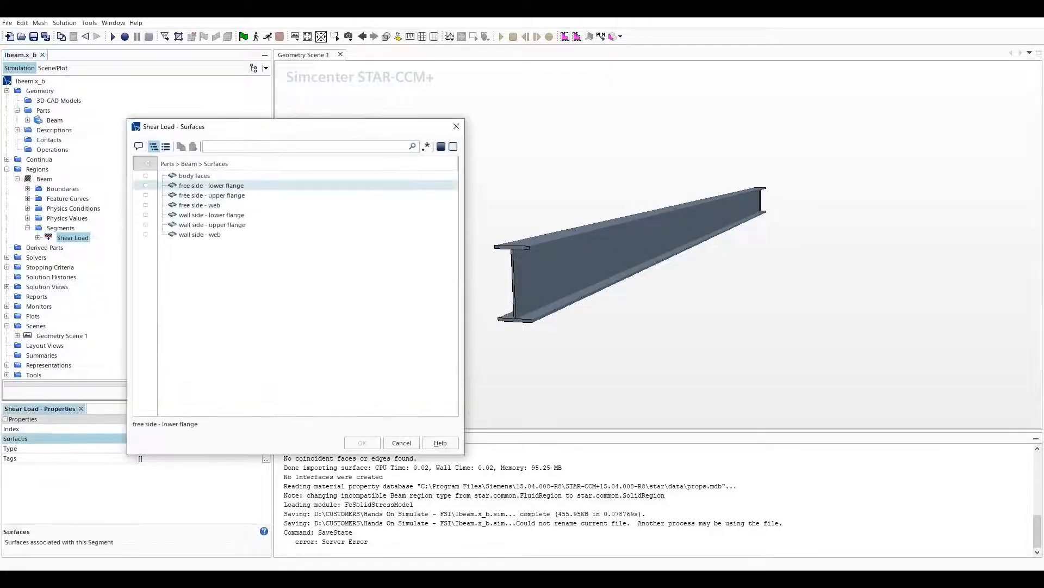
left_click(145, 186)
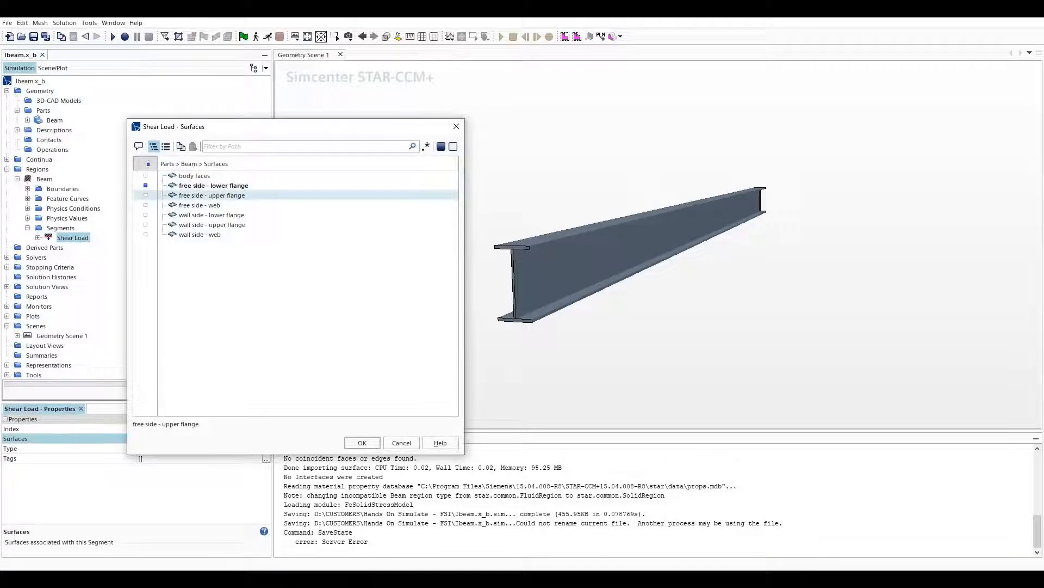
left_click(145, 195)
left_click(145, 205)
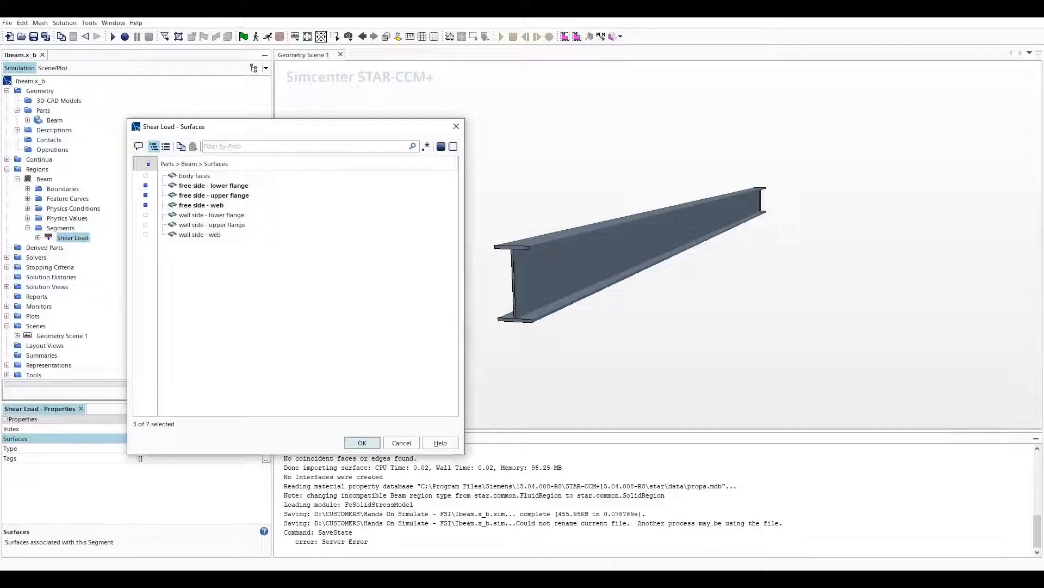
left_click(362, 442)
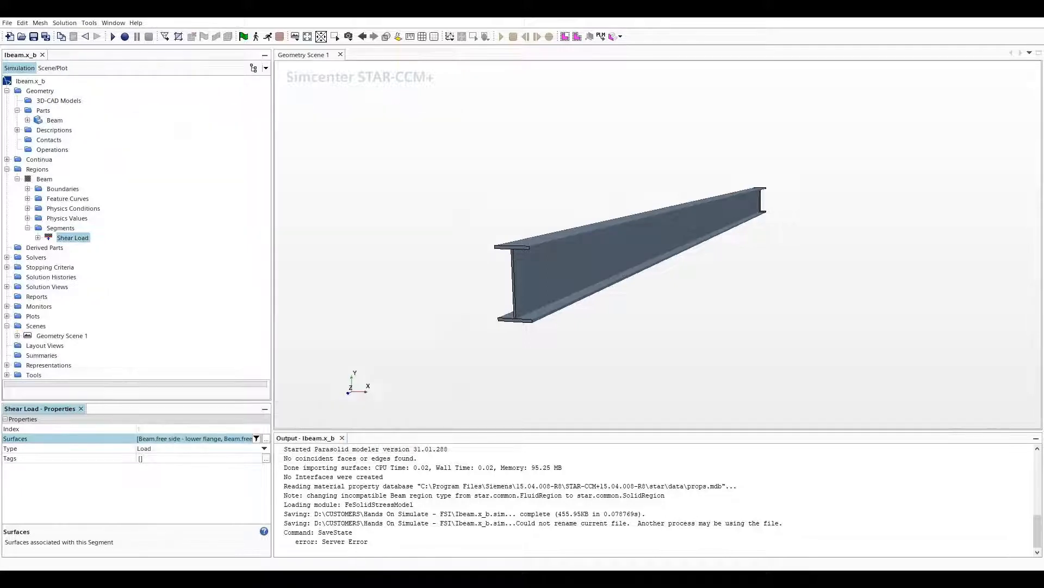
left_click(264, 448)
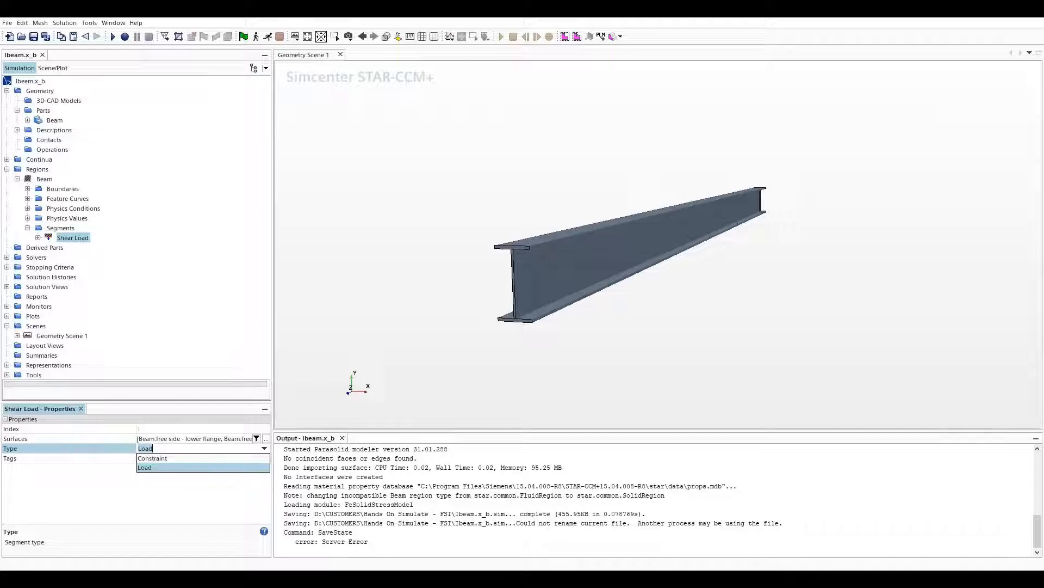
key("Return")
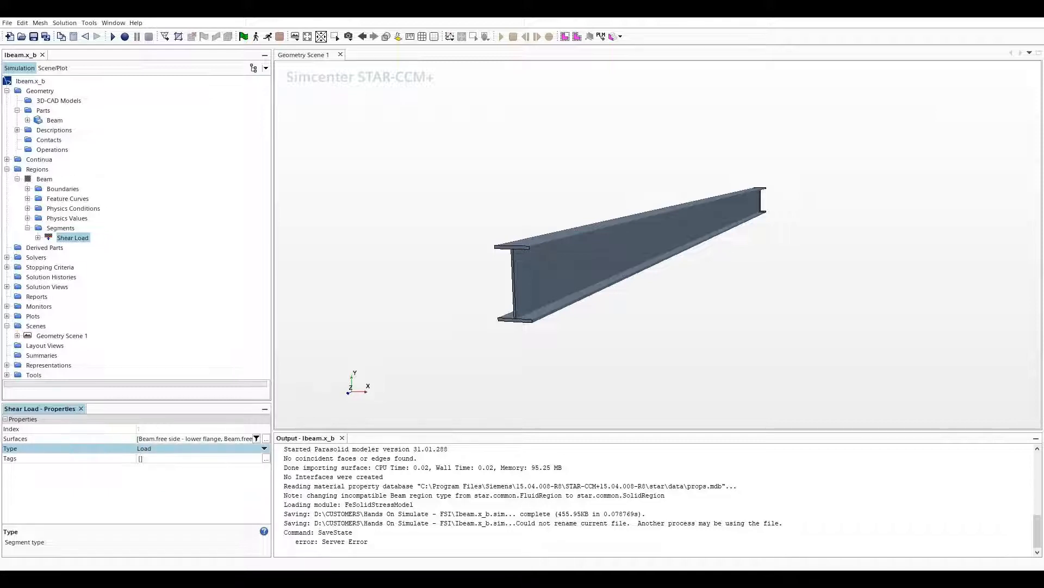
Check the solid stress load methods available for the Shear Load segment, keeping Force.
left_click(38, 238)
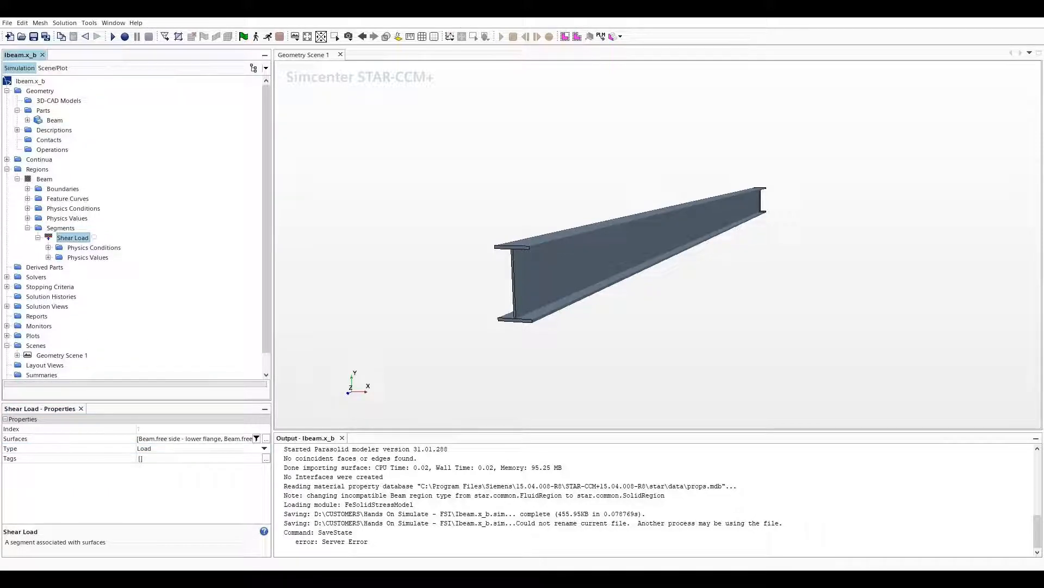
left_click(48, 248)
left_click(103, 257)
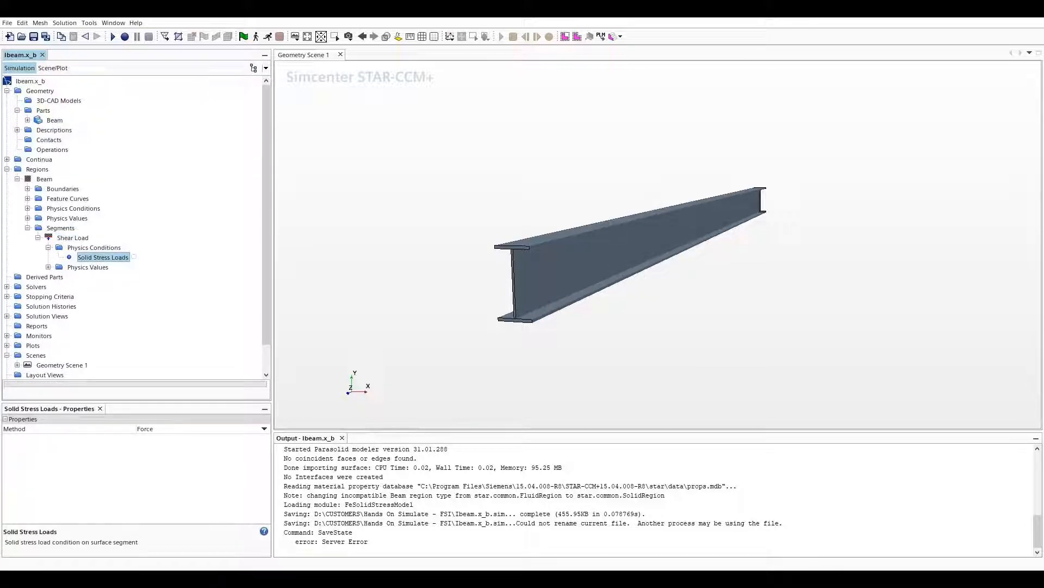
left_click(264, 429)
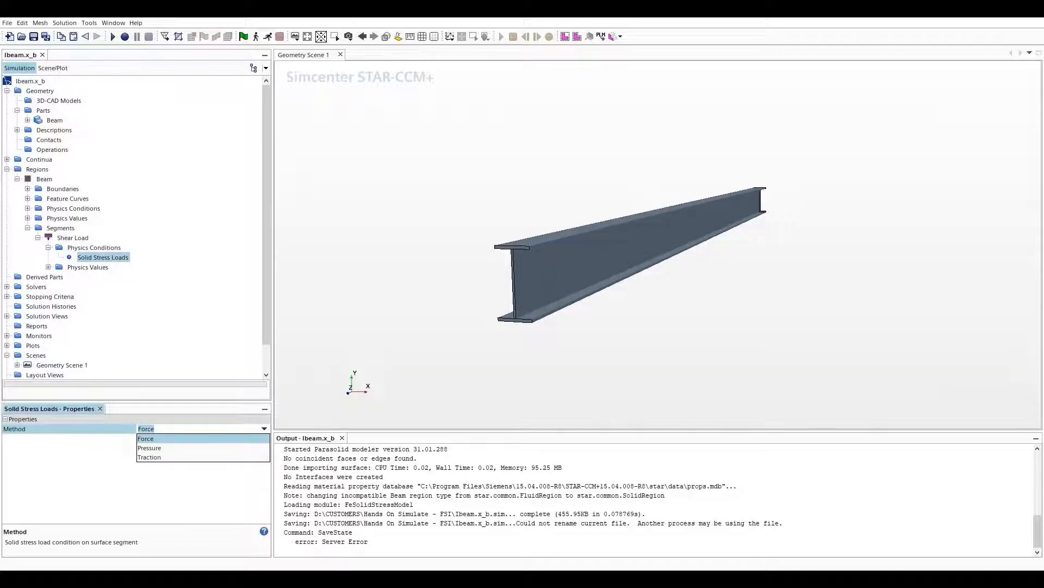
left_click(133, 256)
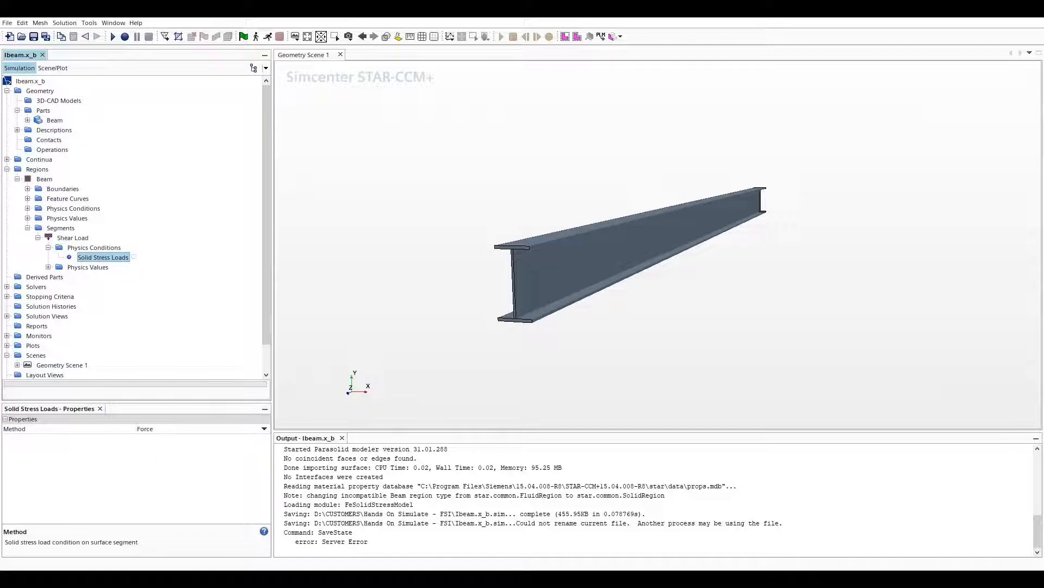
Set the Y component of the Shear Load segment's constant force to -800.
left_click(86, 277)
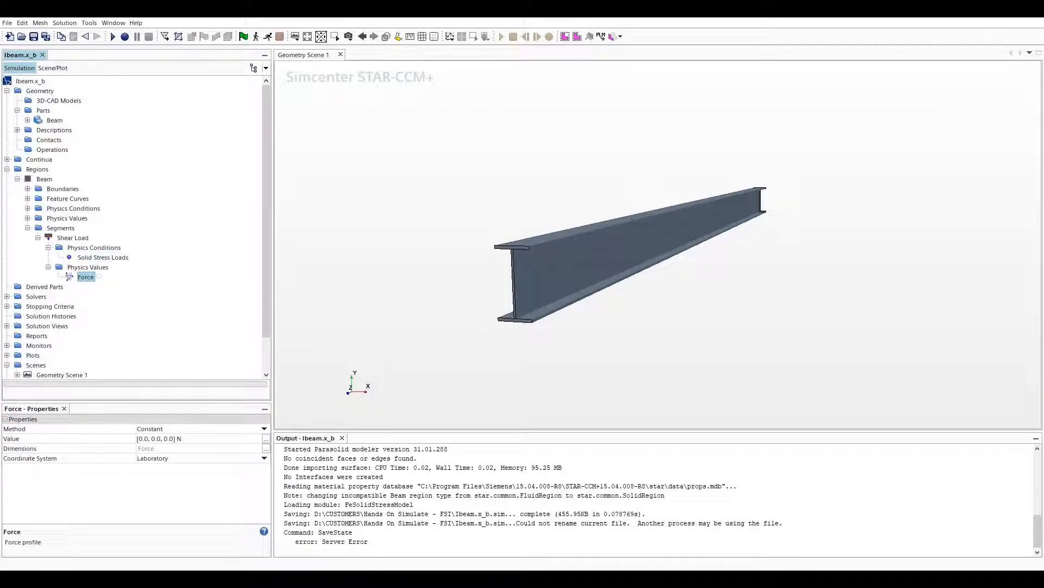
left_click(183, 439)
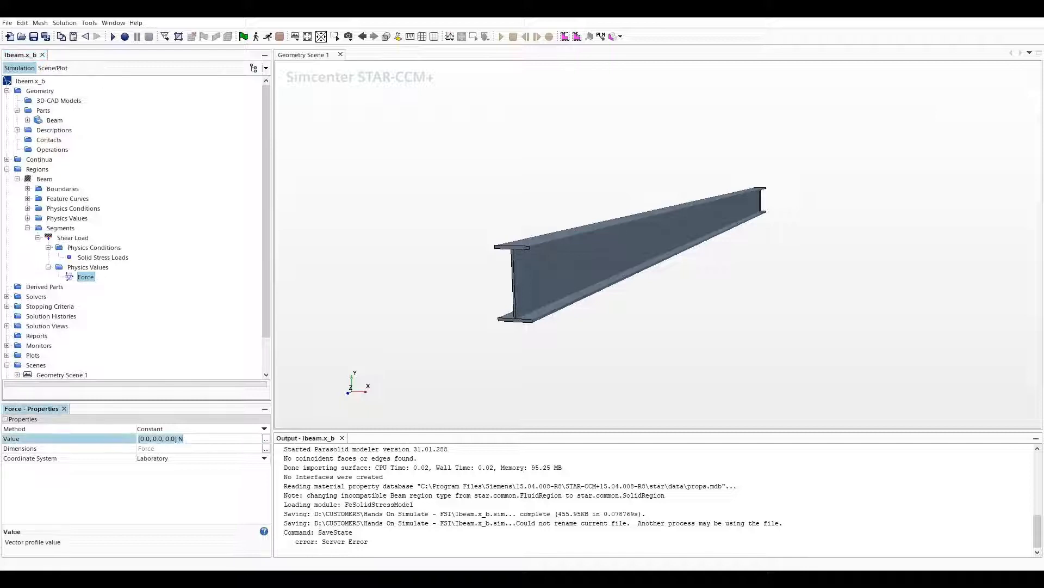
left_click(158, 439)
type("-80")
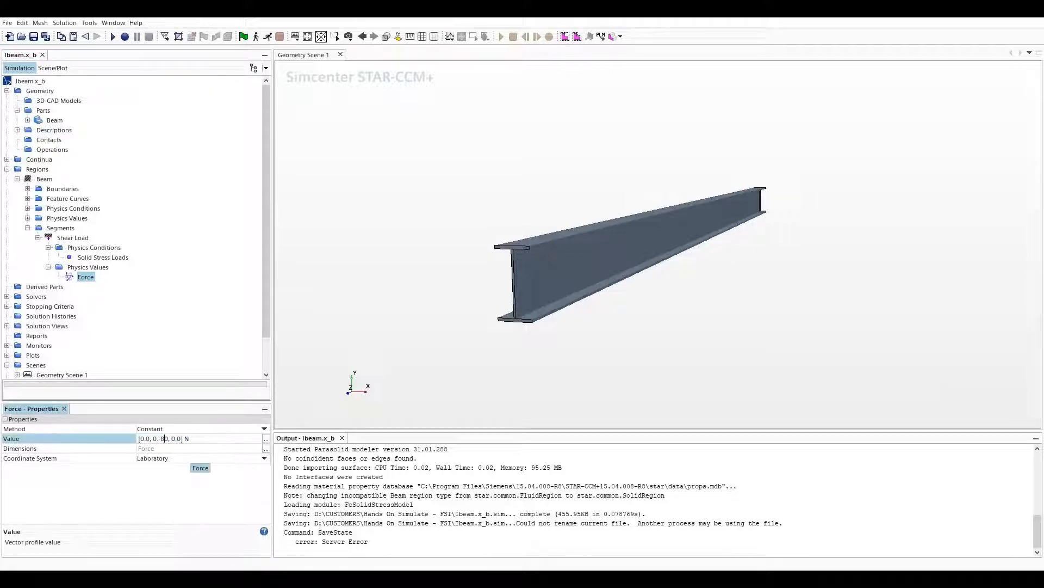
key("Return")
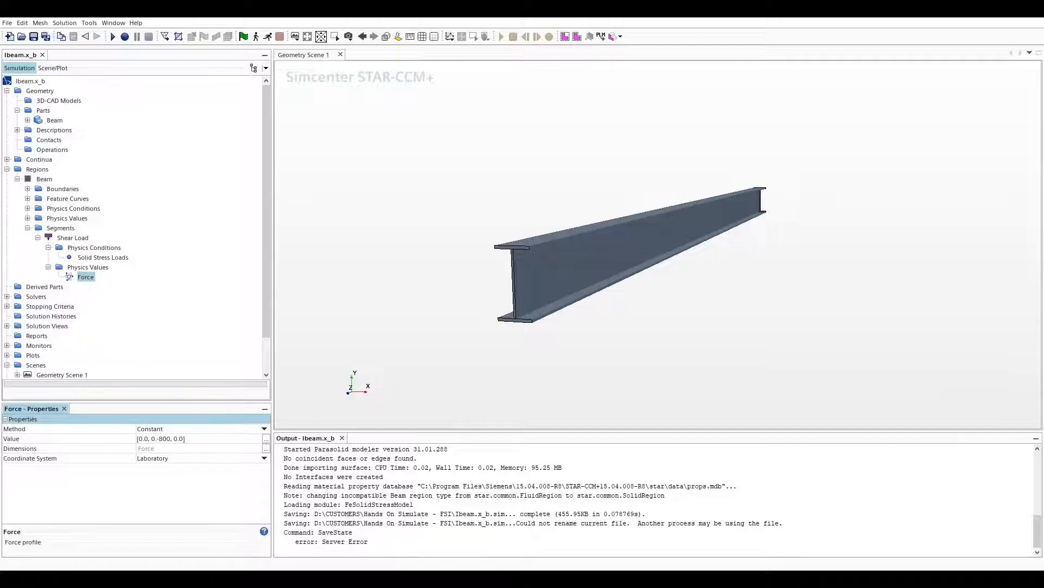
Create a second surface segment in the Beam region and rename it Web Constraint.
right_click(57, 228)
mouse_move(99, 235)
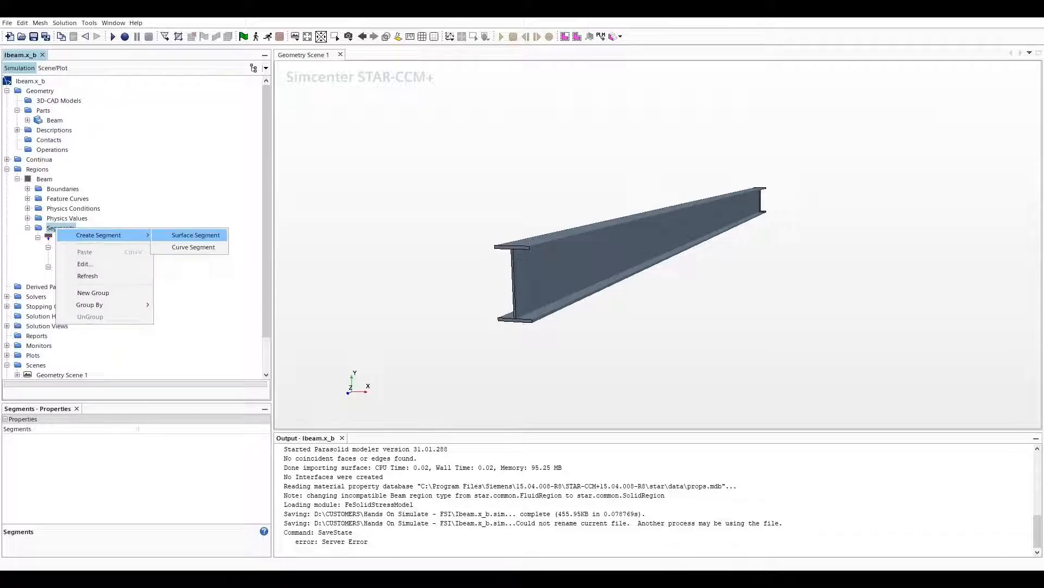
left_click(196, 235)
right_click(89, 286)
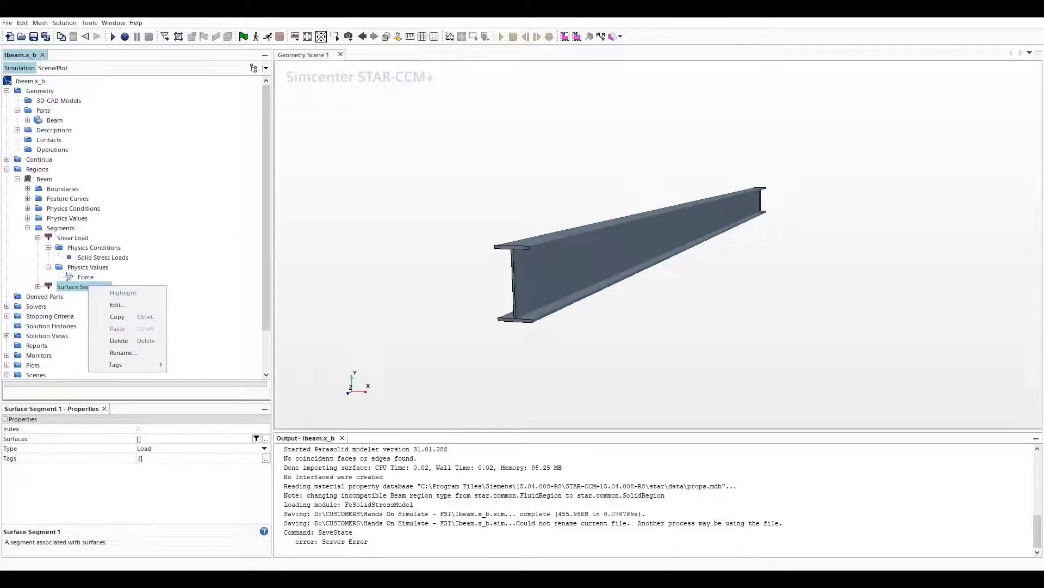
left_click(123, 352)
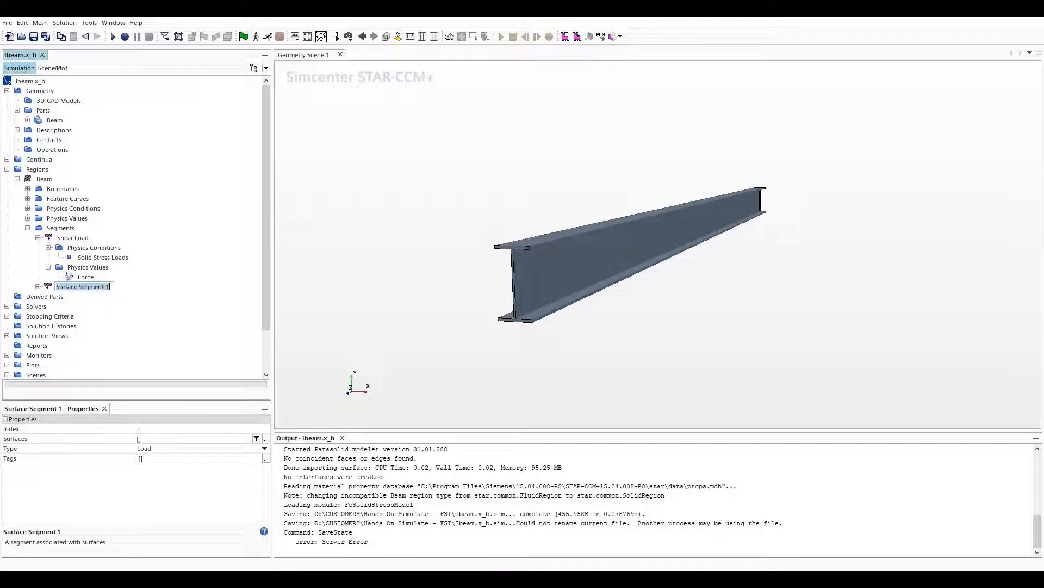
type("Web Constraint")
key("Return")
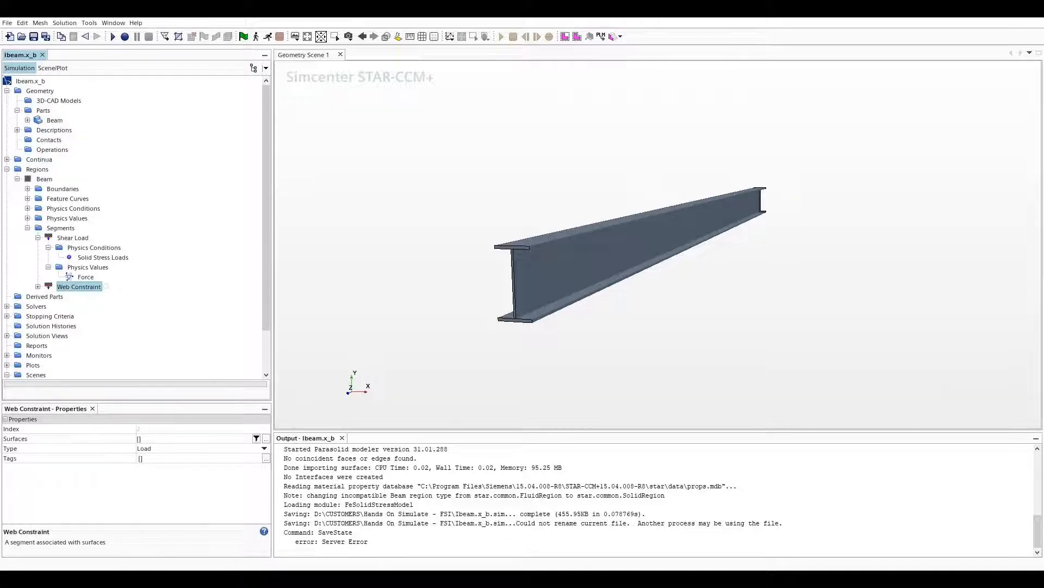
Assign the wall side - web surface to the Web Constraint segment and set the segment type to Constraint.
left_click(266, 438)
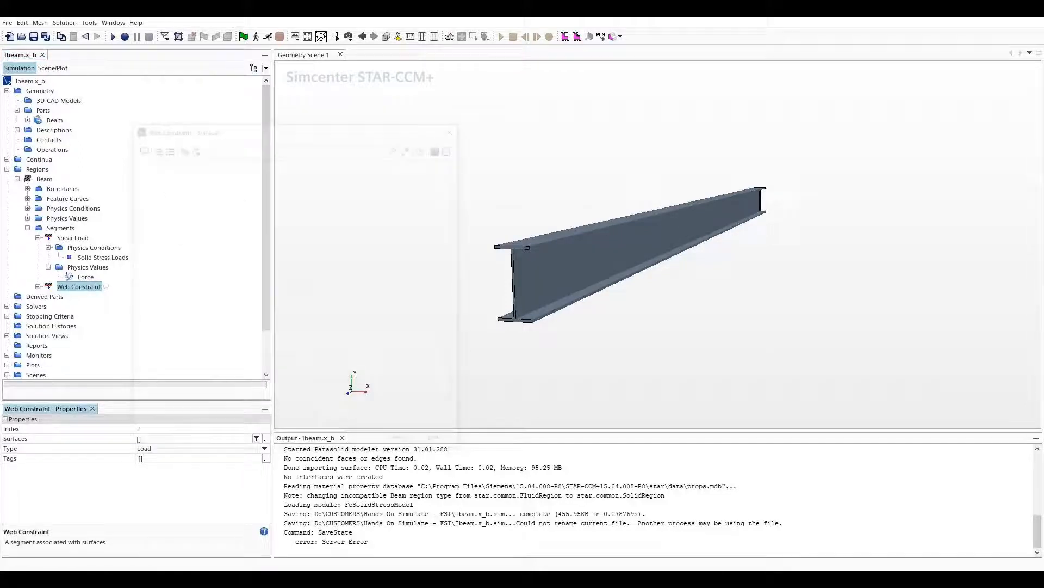
left_click(200, 234)
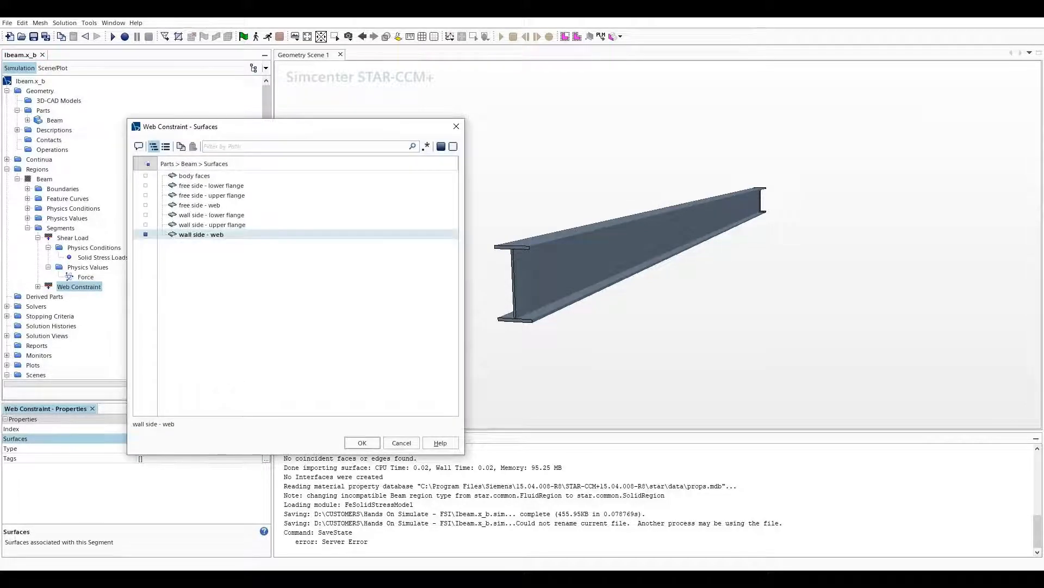
left_click(362, 442)
left_click(264, 448)
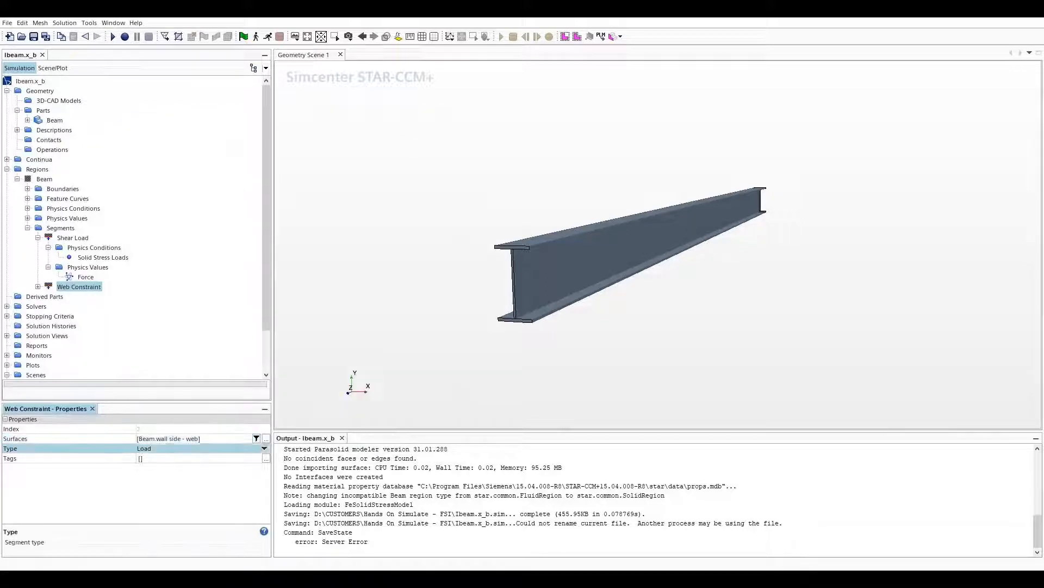
key("Return")
Examine the solid stress constraint method in the Web Constraint segment's physics conditions.
double_click(94, 287)
left_click(48, 296)
left_click(143, 306)
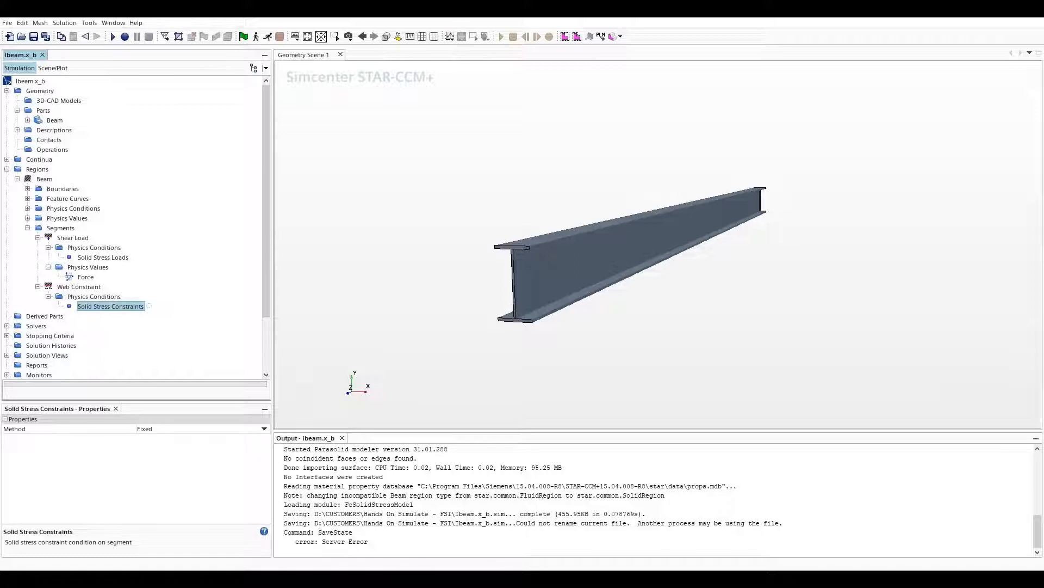
Create a third surface segment in the Beam region and rename it Flanges Constraint.
right_click(60, 228)
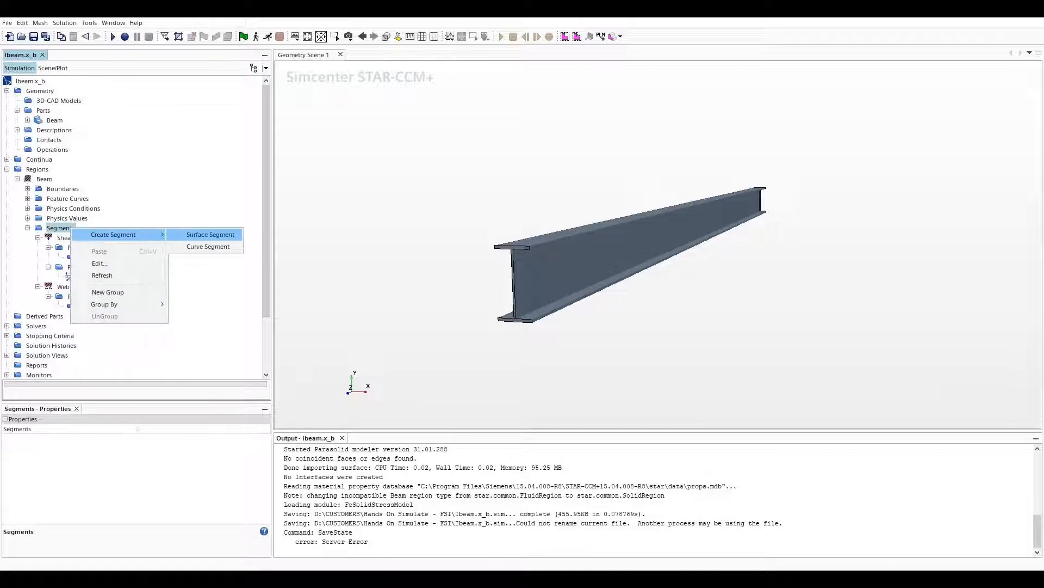
left_click(210, 235)
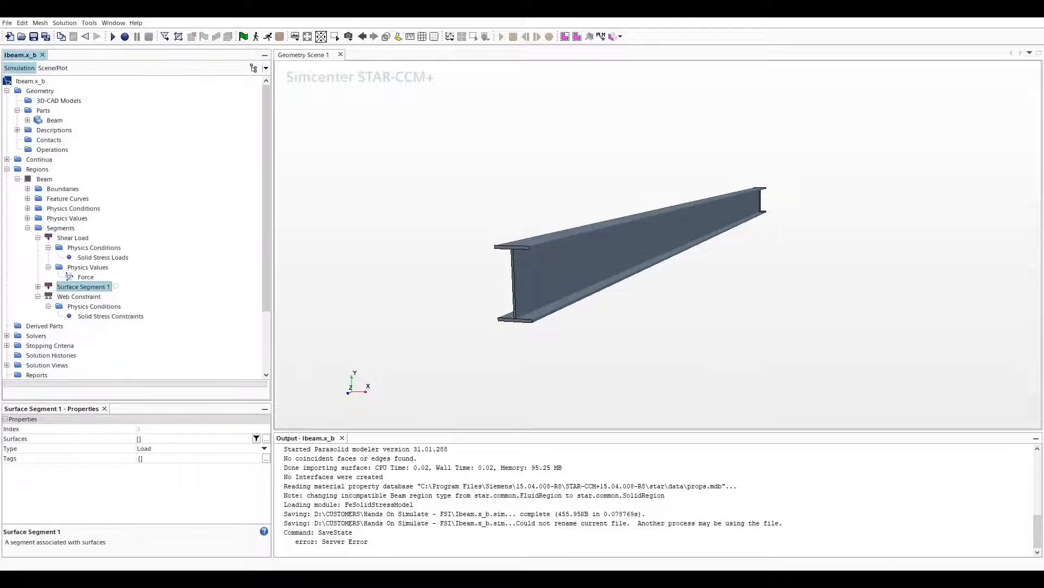
right_click(96, 287)
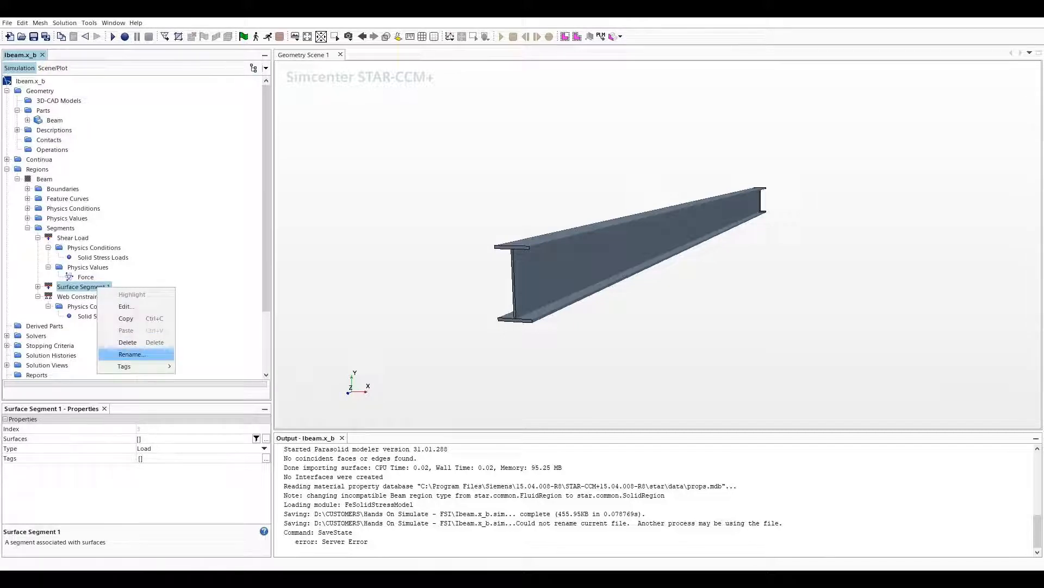
left_click(131, 355)
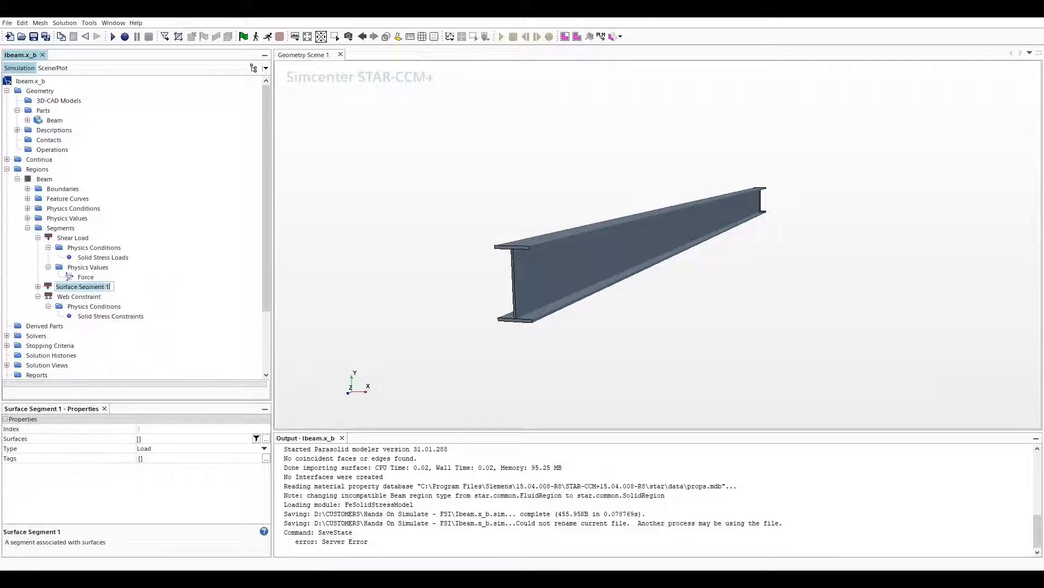
type("Flanges Constraint")
key("Return")
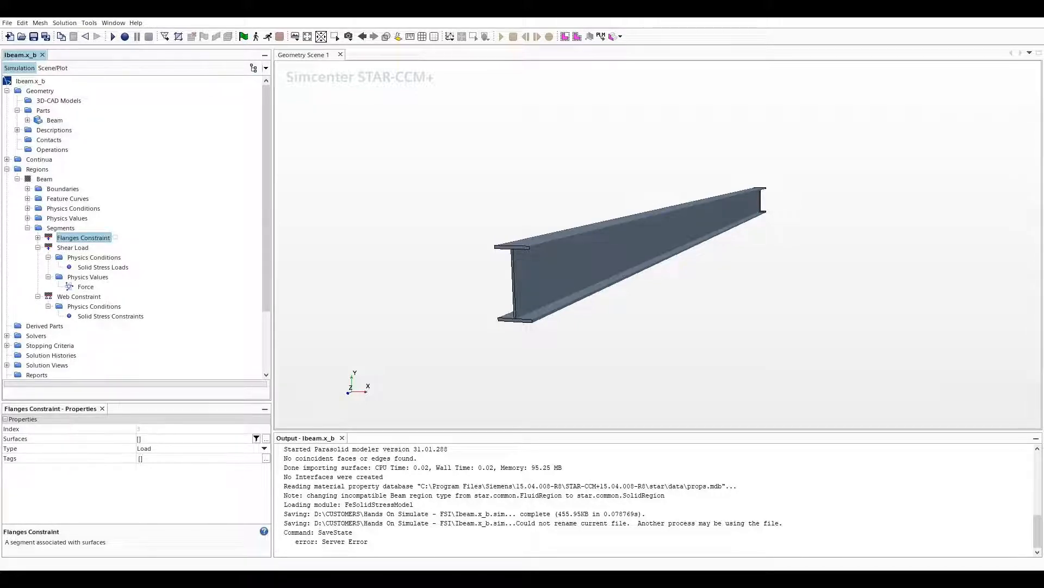
Assign the wall side - lower flange and wall side - upper flange surfaces to the Flanges Constraint segment and set its type to Constraint.
left_click(267, 438)
left_click(145, 225)
left_click(145, 215)
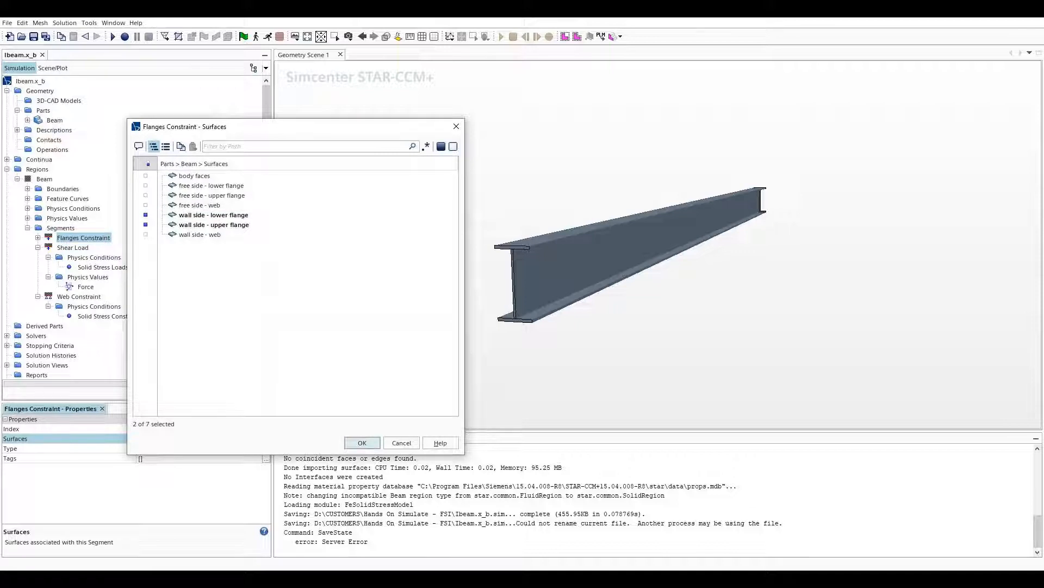
left_click(361, 443)
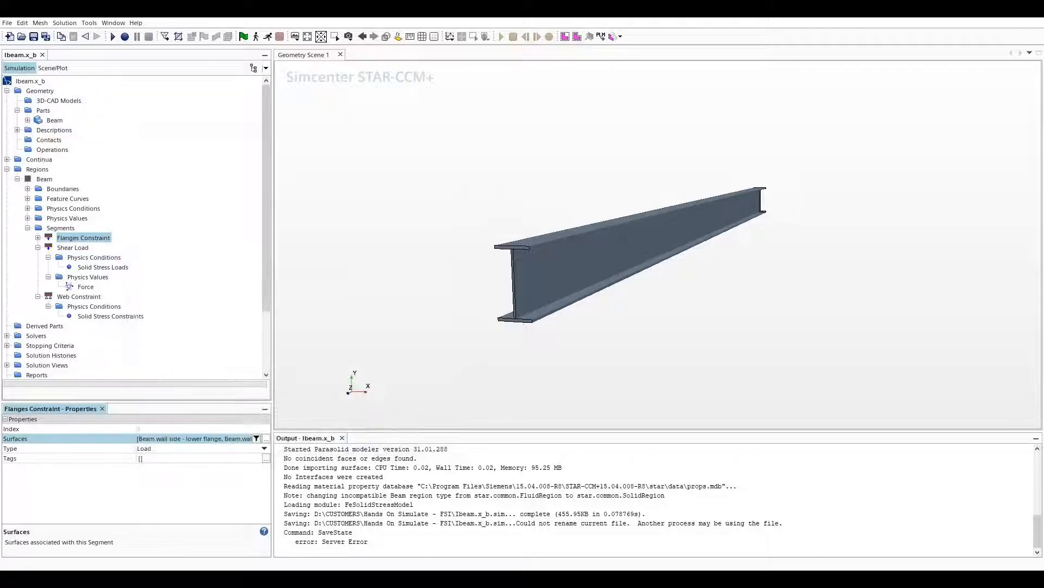
left_click(264, 447)
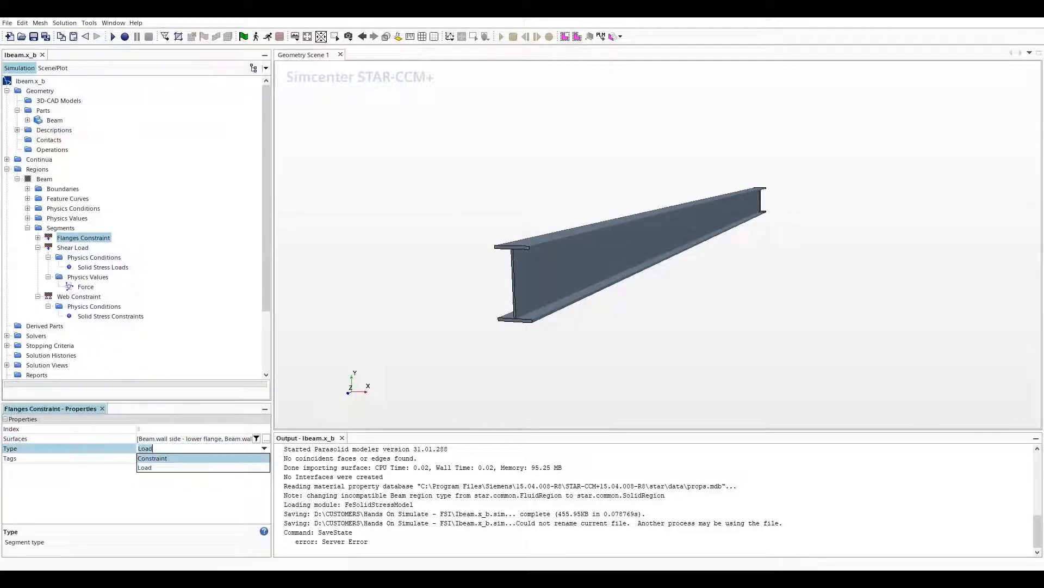
left_click(163, 467)
Set the Flanges Constraint segment's solid stress constraint method to Normal displacement, check its normal displacement value, and save the simulation.
left_click(37, 237)
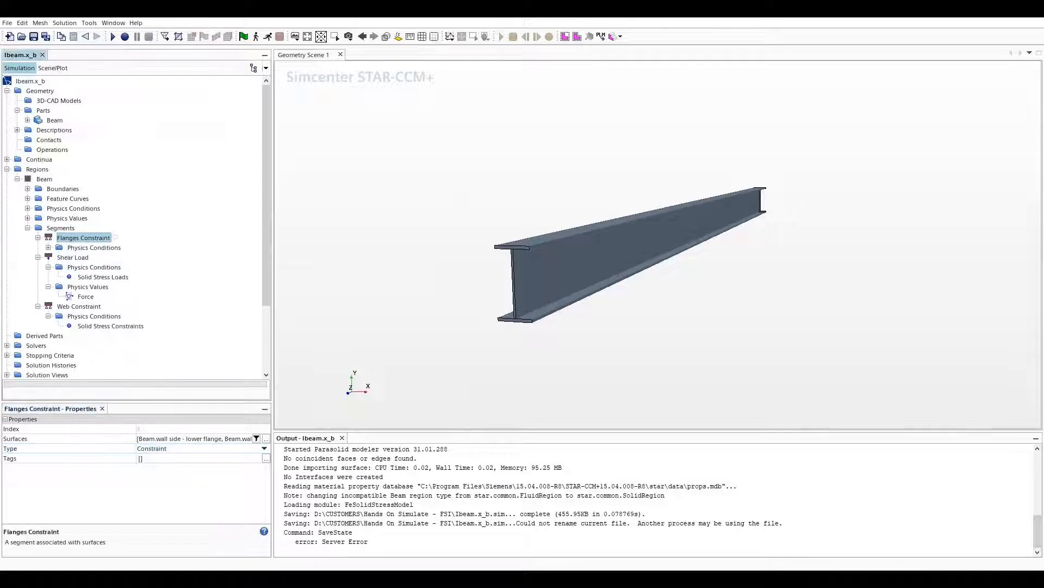
left_click(48, 247)
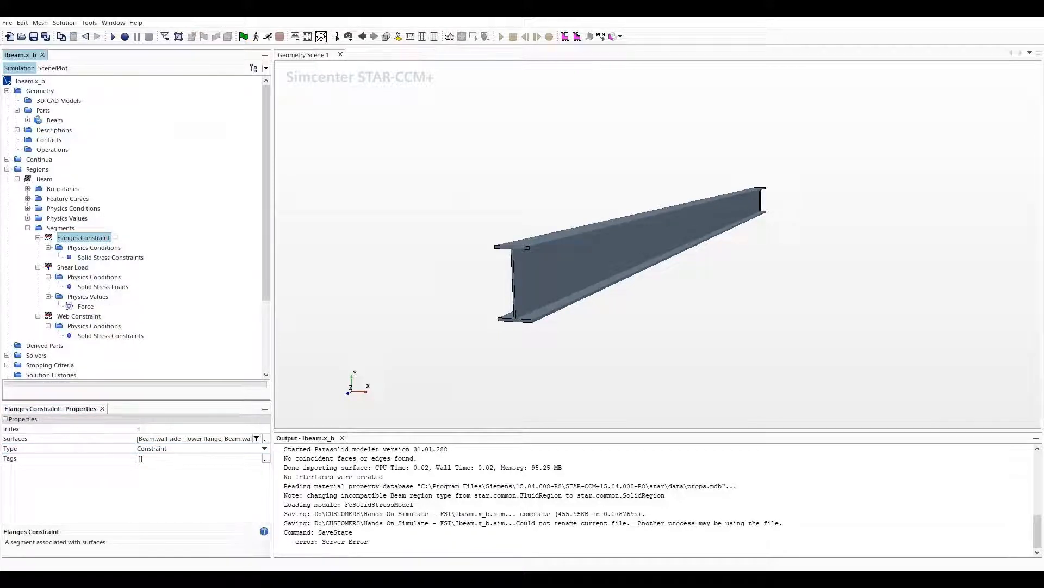
left_click(111, 257)
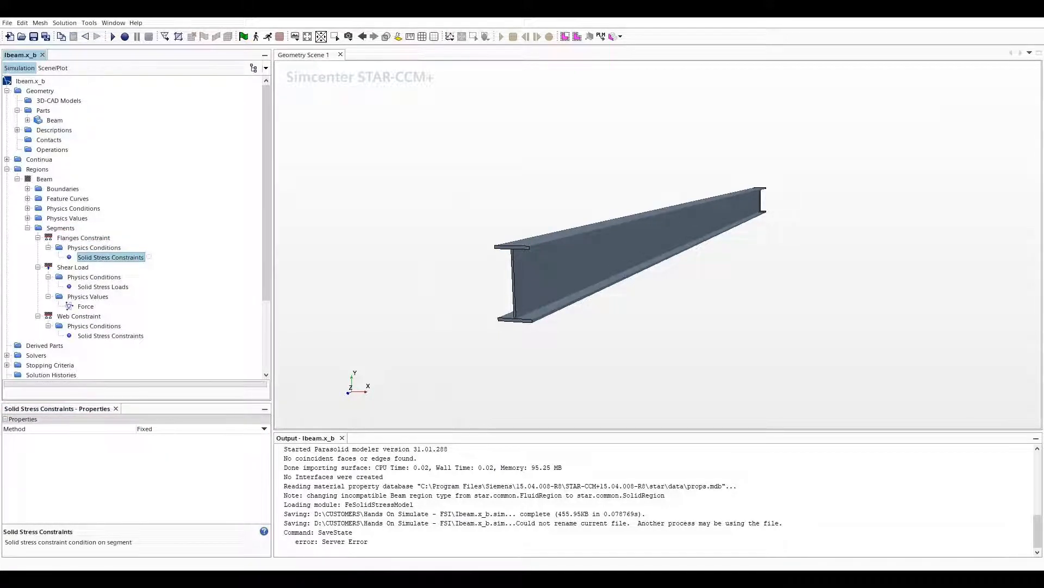
left_click(201, 428)
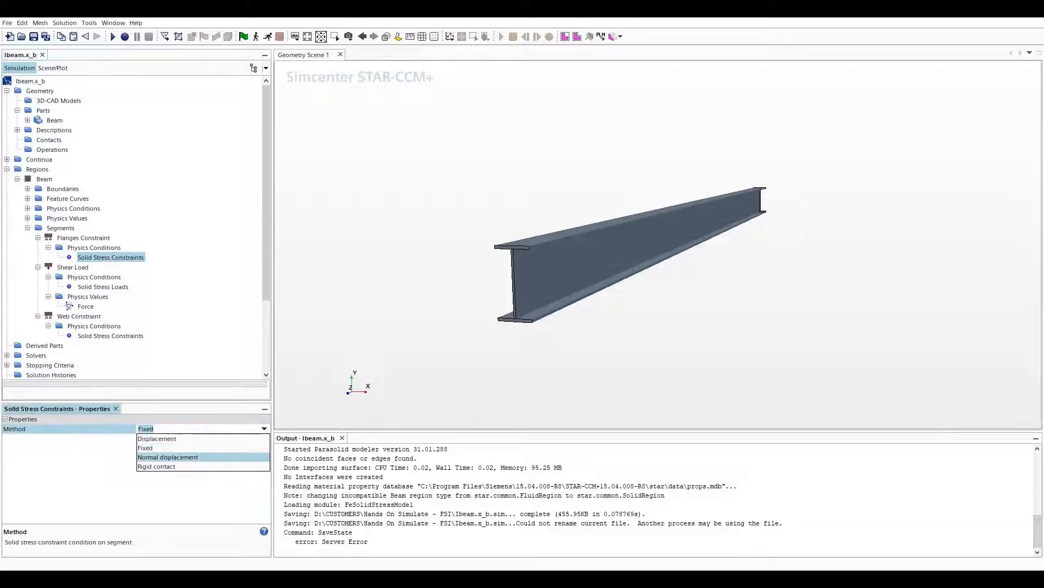
key("Return")
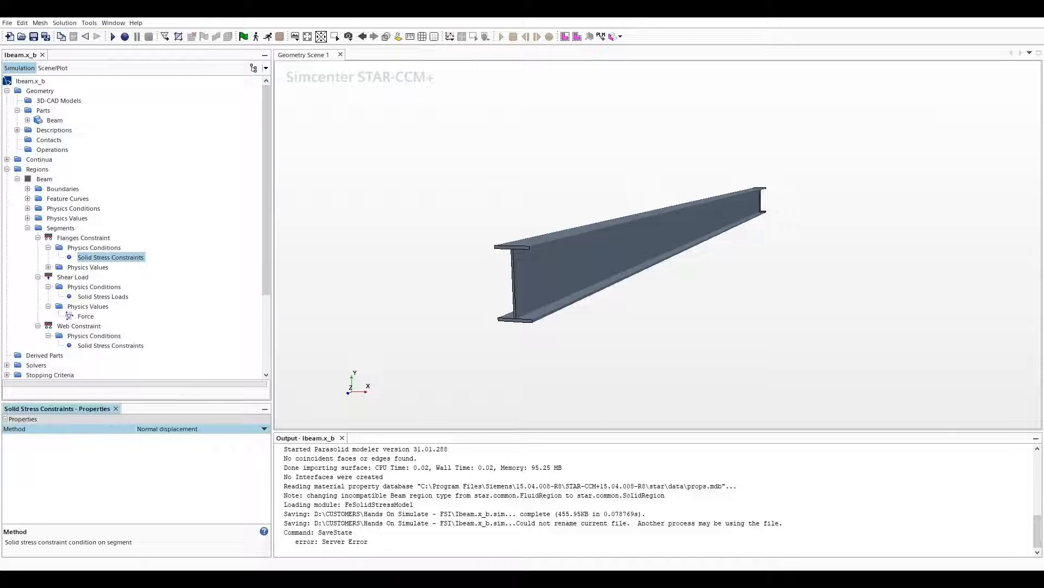
left_click(108, 277)
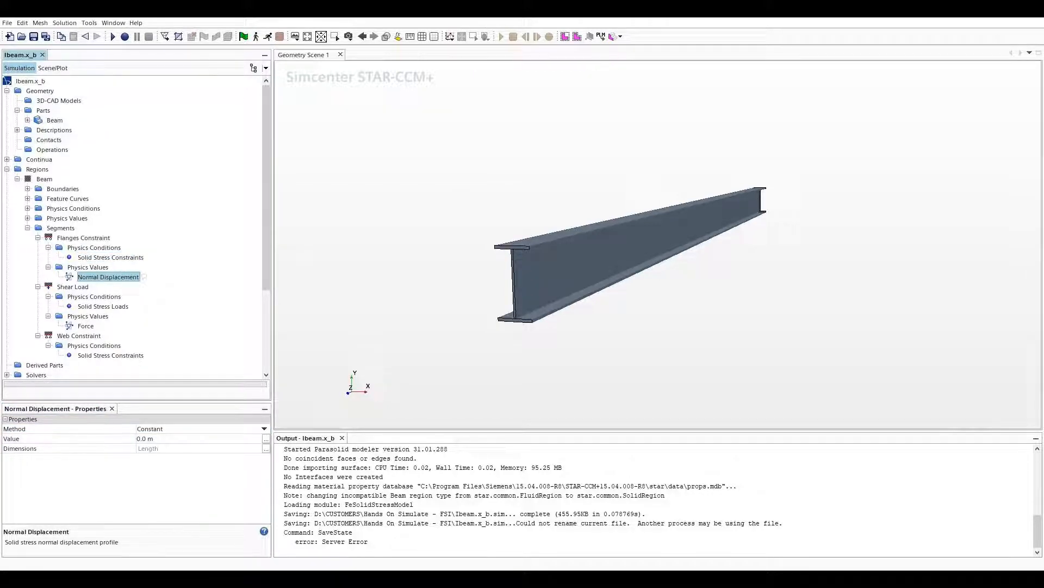
key("ctrl+s")
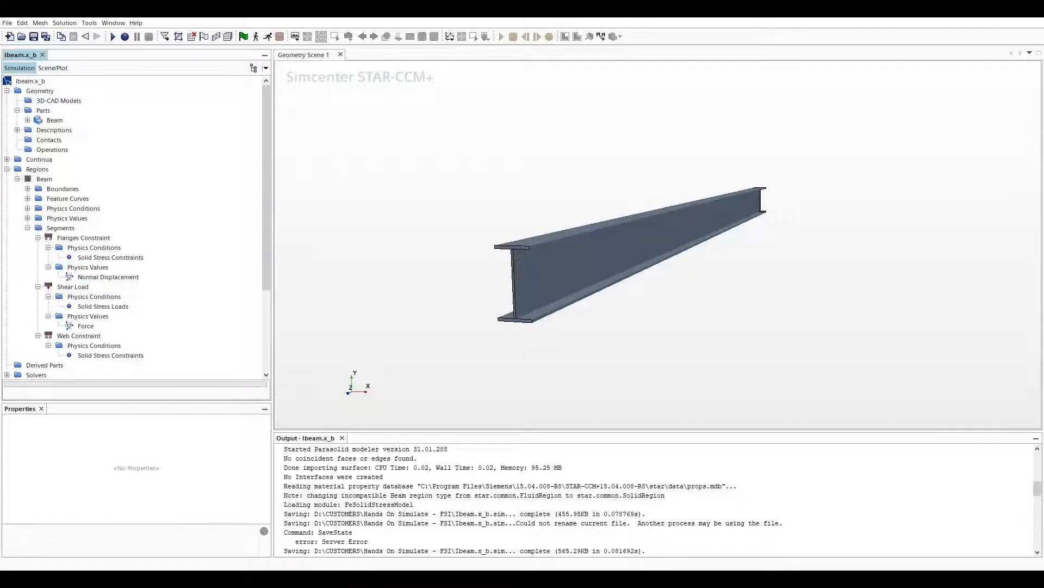
Collapse the Regions branch and create a Directed Mesh operation with Beam as the input part.
left_click(28, 228)
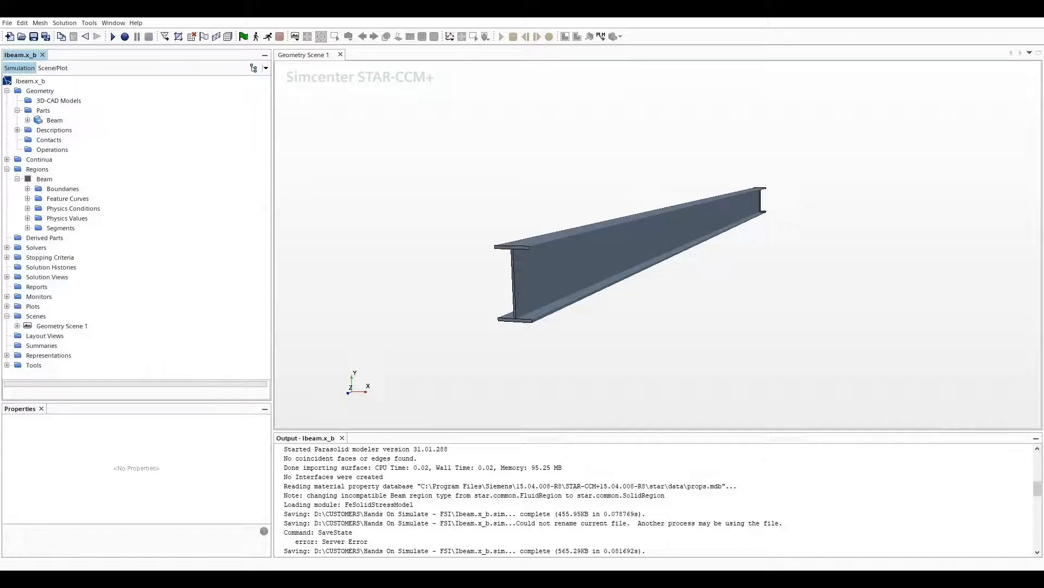
left_click(16, 179)
left_click(7, 169)
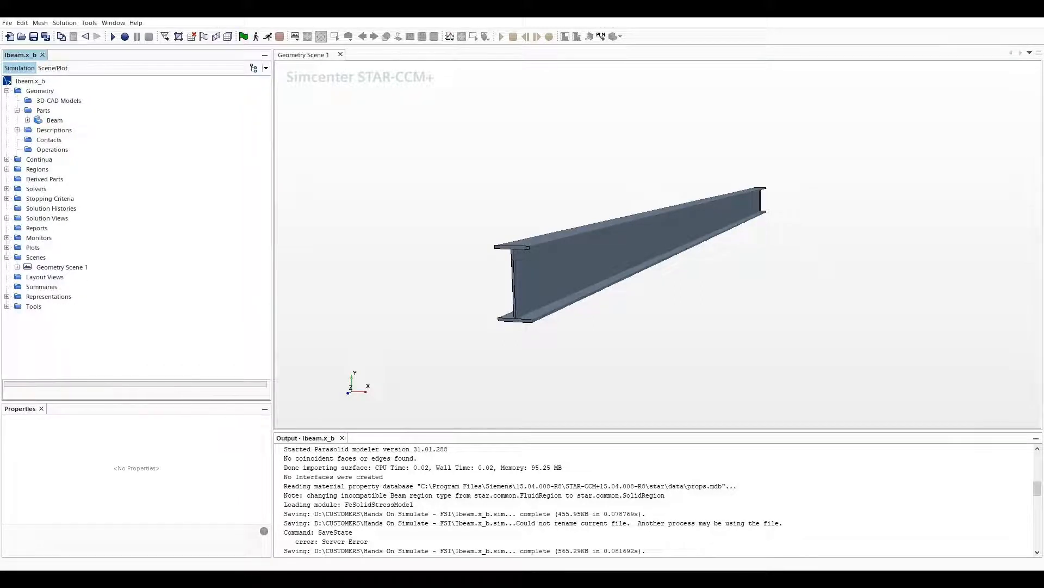
left_click(51, 149)
right_click(54, 150)
mouse_move(82, 156)
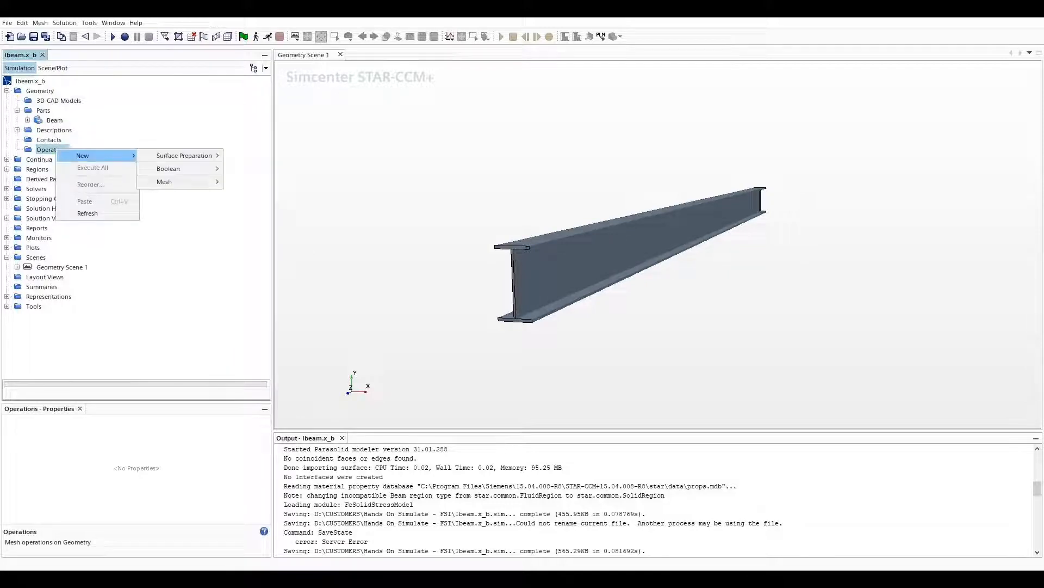
mouse_move(169, 182)
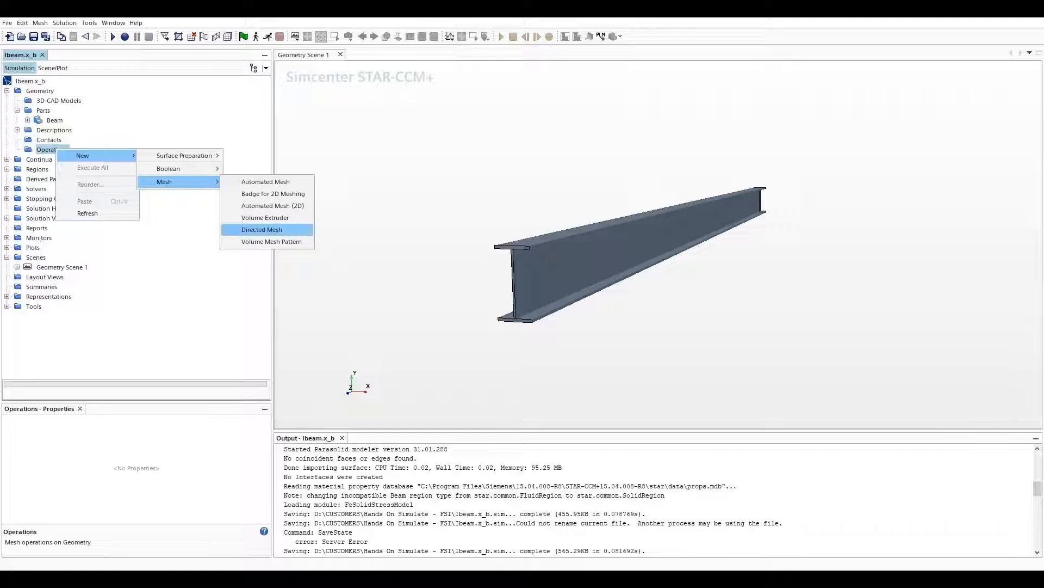
left_click(262, 229)
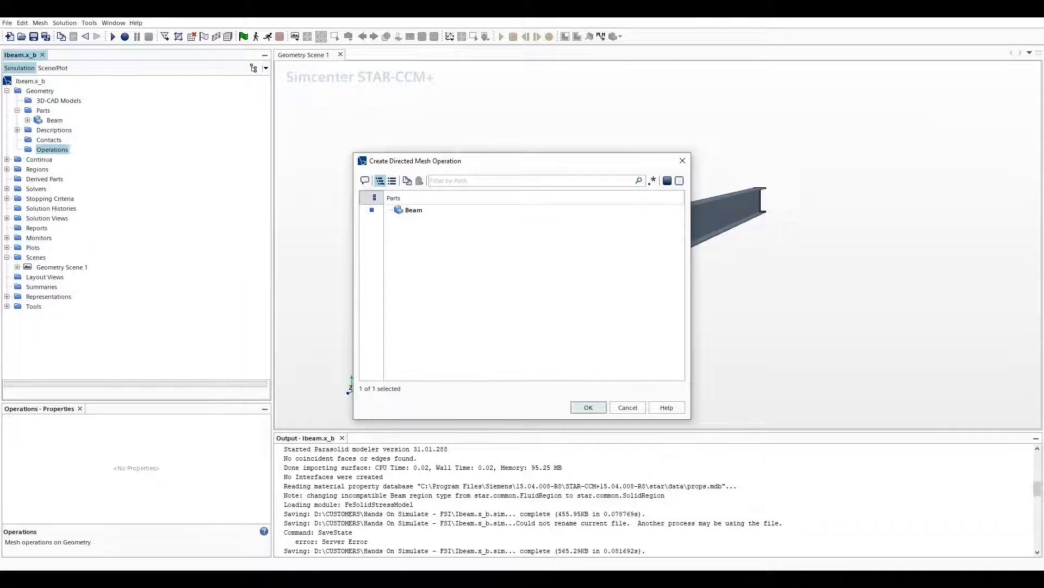
left_click(588, 407)
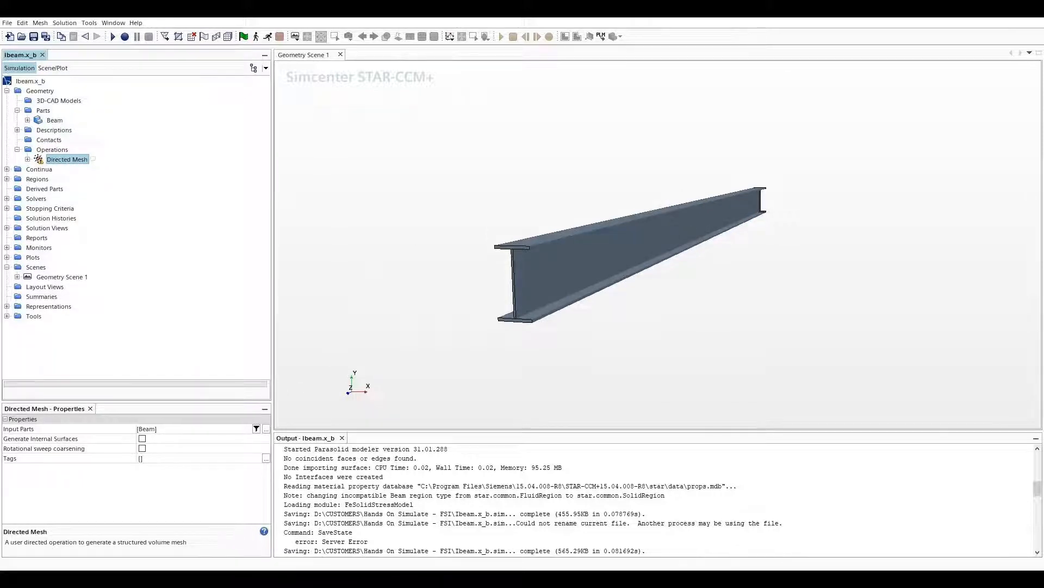
Open the Directed Mesh operation for editing and assign the wall side lower flange, upper flange and web as source surfaces.
right_click(75, 160)
left_click(103, 167)
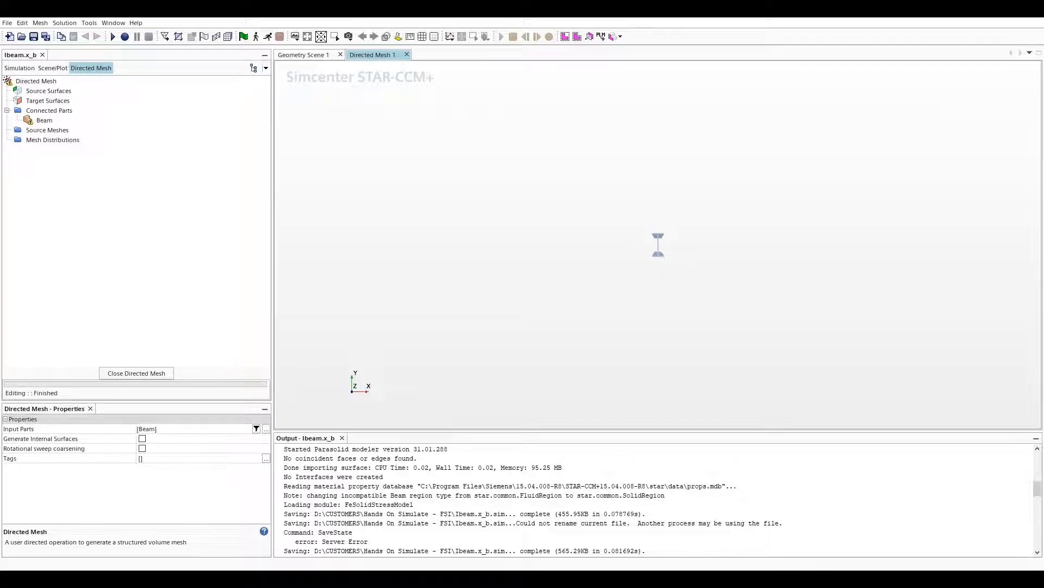
left_click(49, 91)
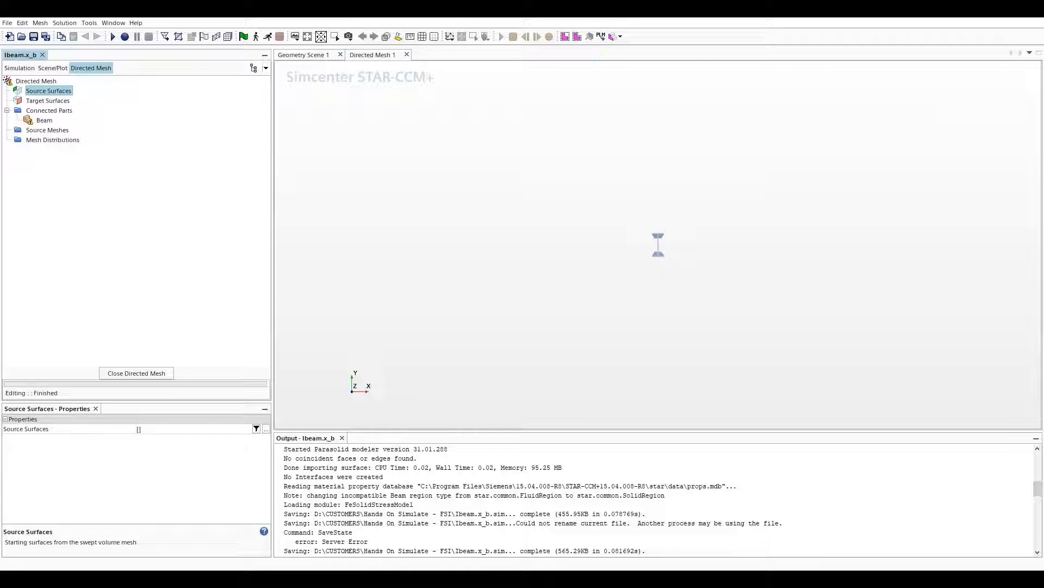
left_click(266, 429)
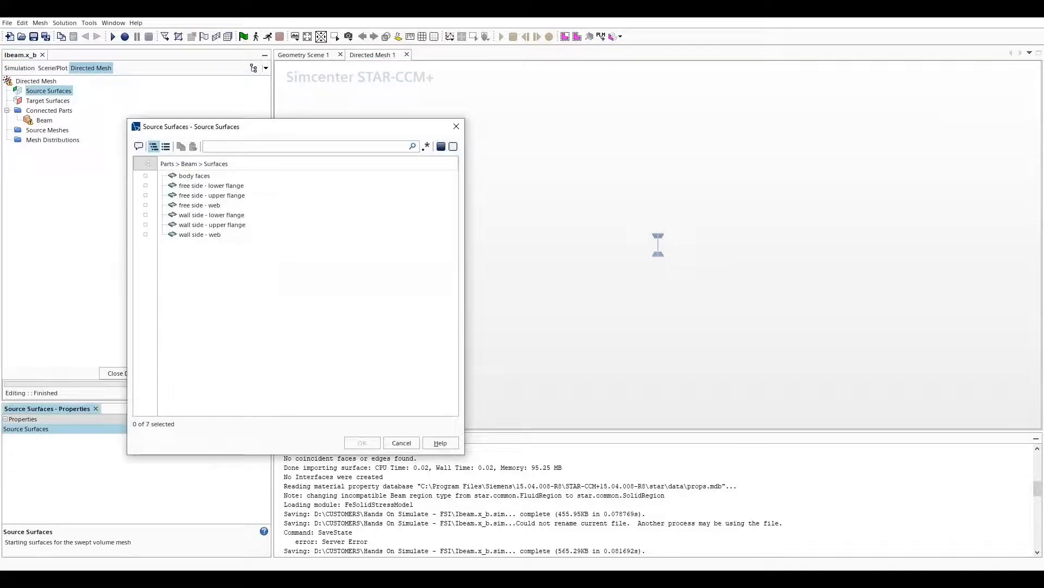
left_click(211, 215)
left_click(211, 225)
left_click(201, 234)
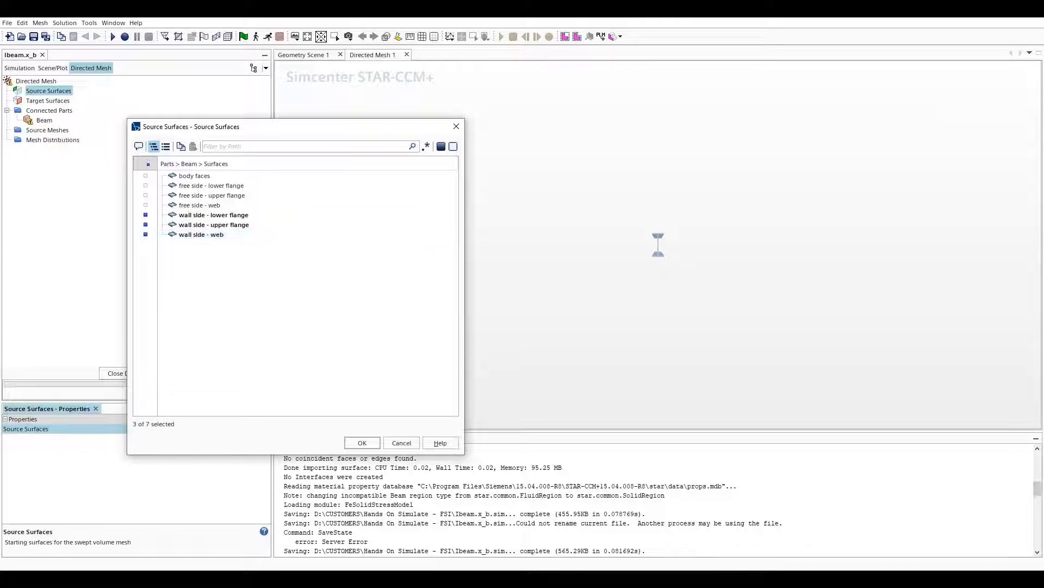
left_click(362, 443)
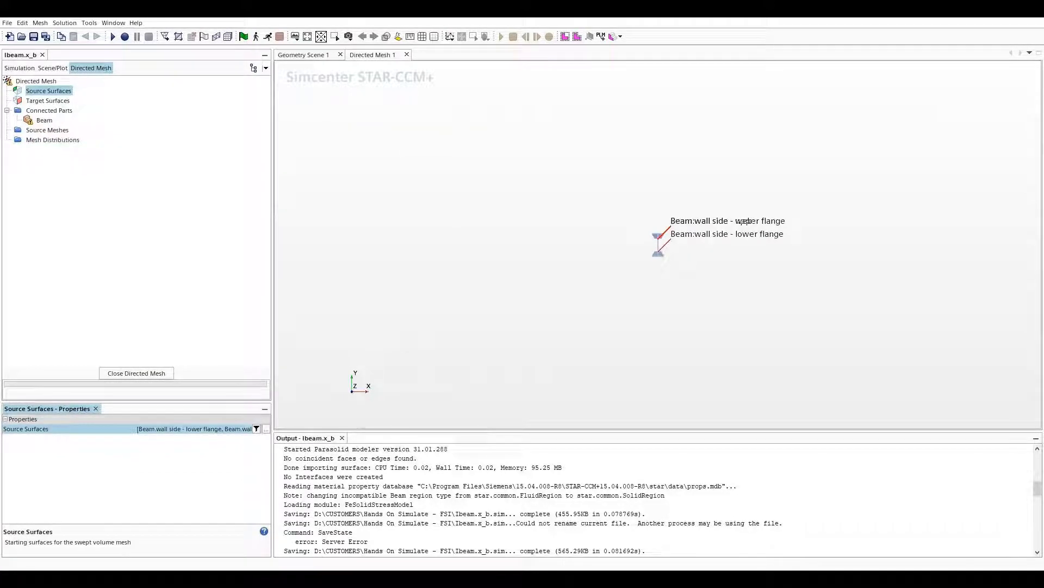
Assign the free side lower flange, upper flange and web as the directed mesh's target surfaces.
left_click(48, 100)
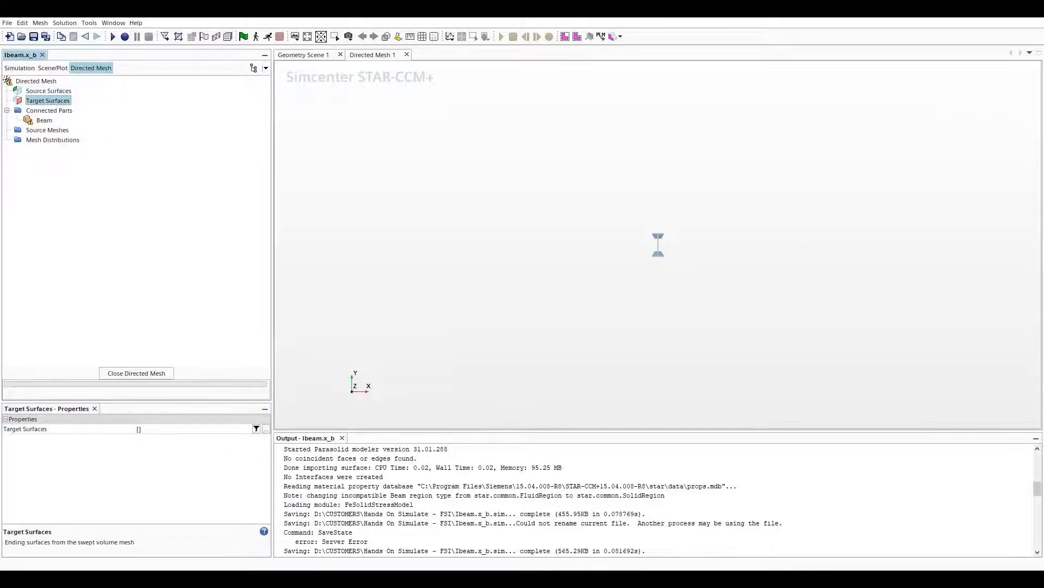
left_click(266, 428)
left_click(145, 186)
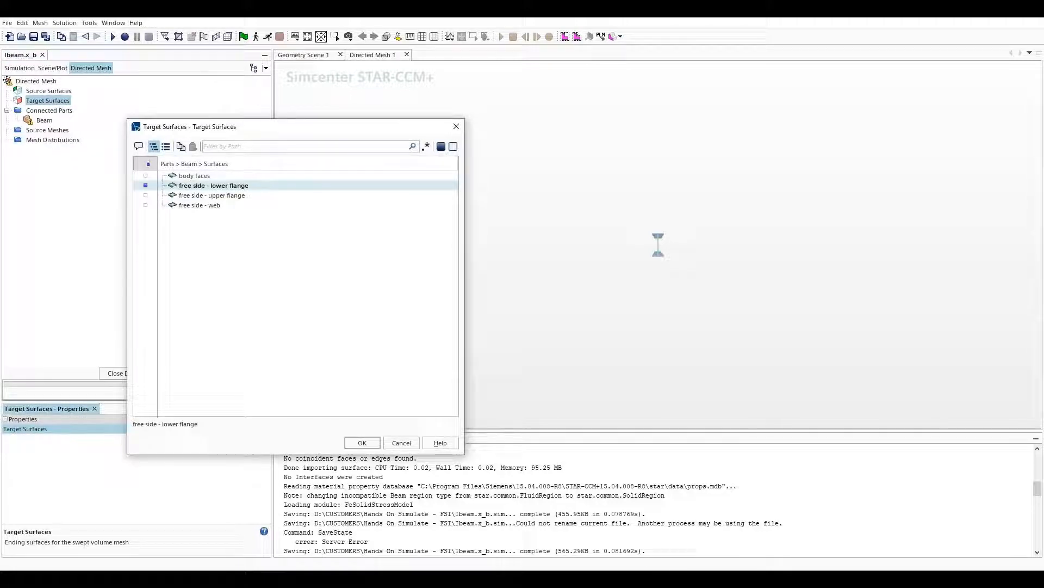
left_click(146, 195)
left_click(145, 205)
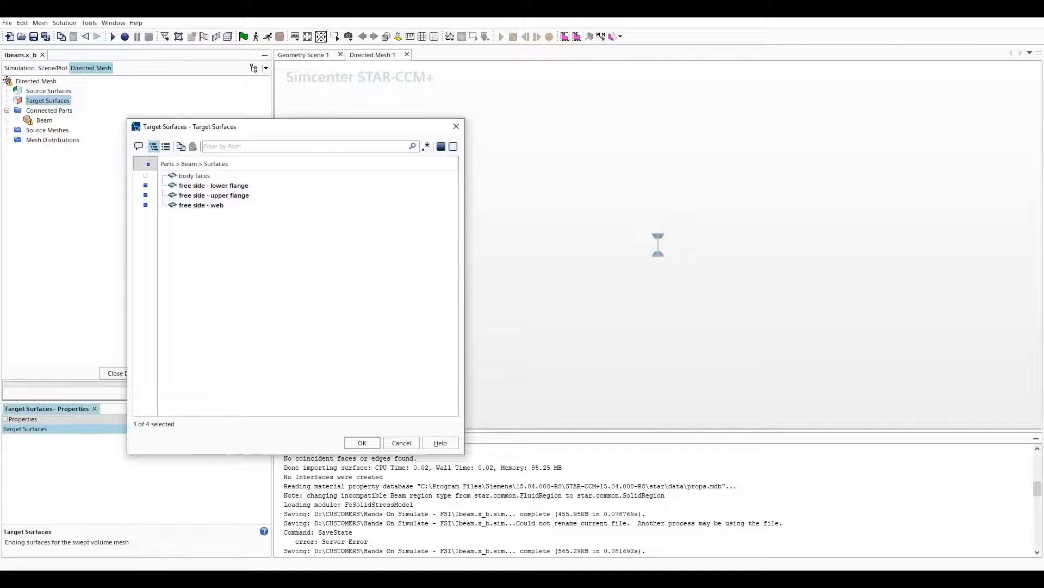
left_click(362, 443)
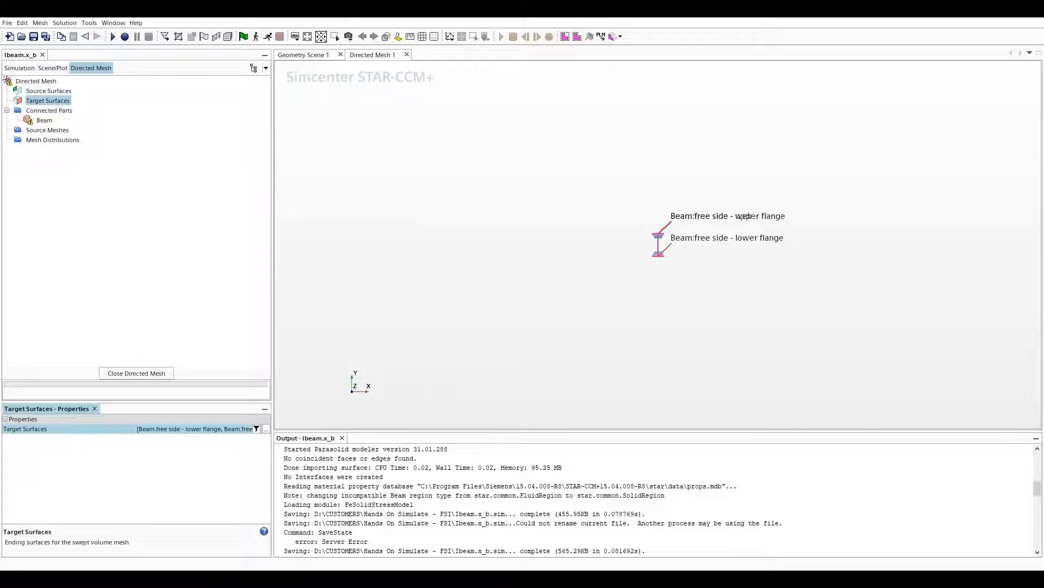
Create a Patch Mesh source mesh for the Beam part and generate patch vertices and curves along the I-section's outline.
left_click(47, 130)
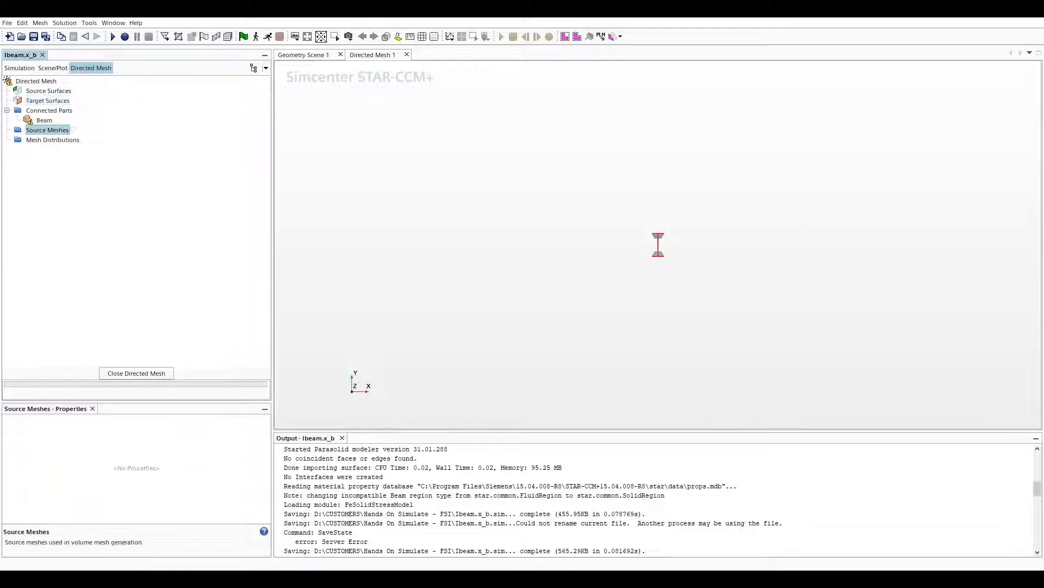
right_click(47, 130)
mouse_move(125, 138)
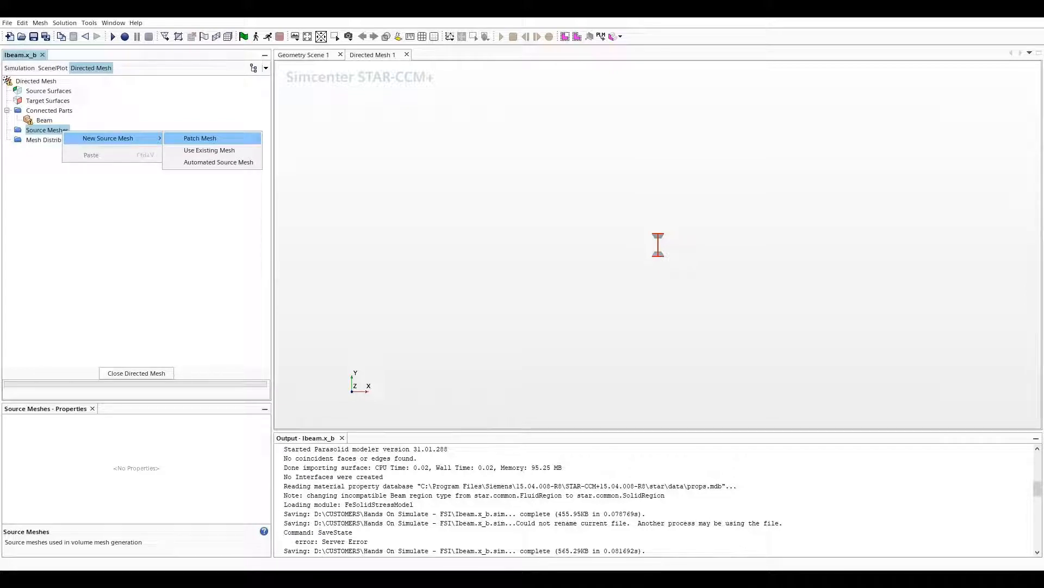
left_click(200, 138)
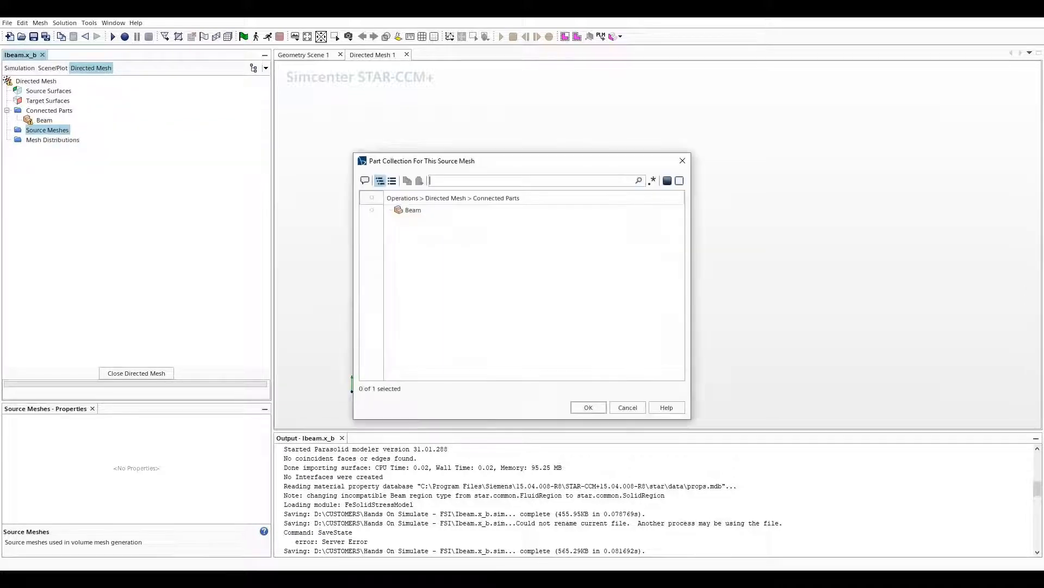
left_click(414, 210)
left_click(589, 408)
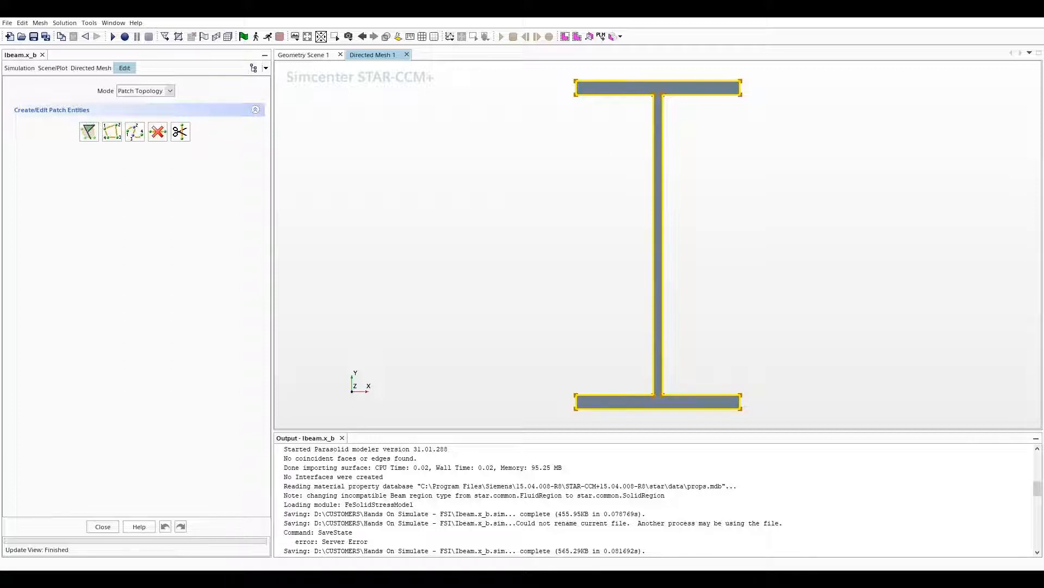
left_click(89, 132)
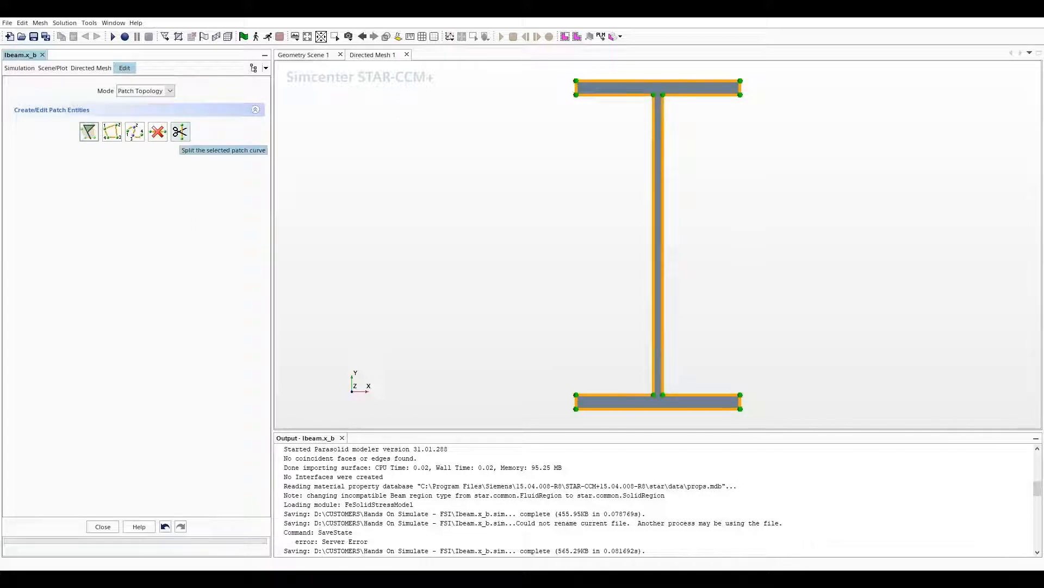
Split the outer edge curves of the upper and lower flanges at picked locations in line with both sides of the web.
left_click(181, 132)
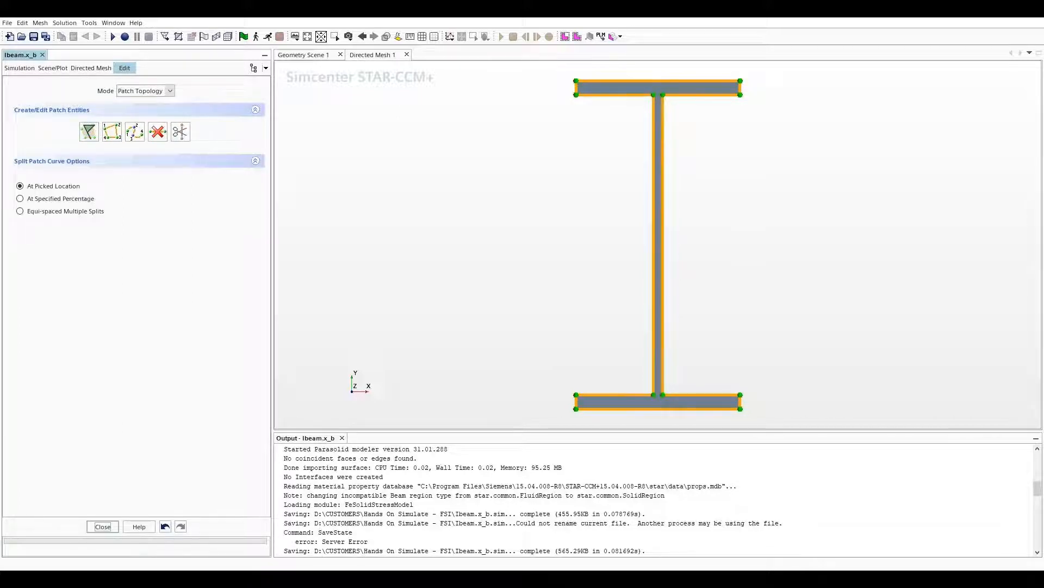
left_click(652, 81)
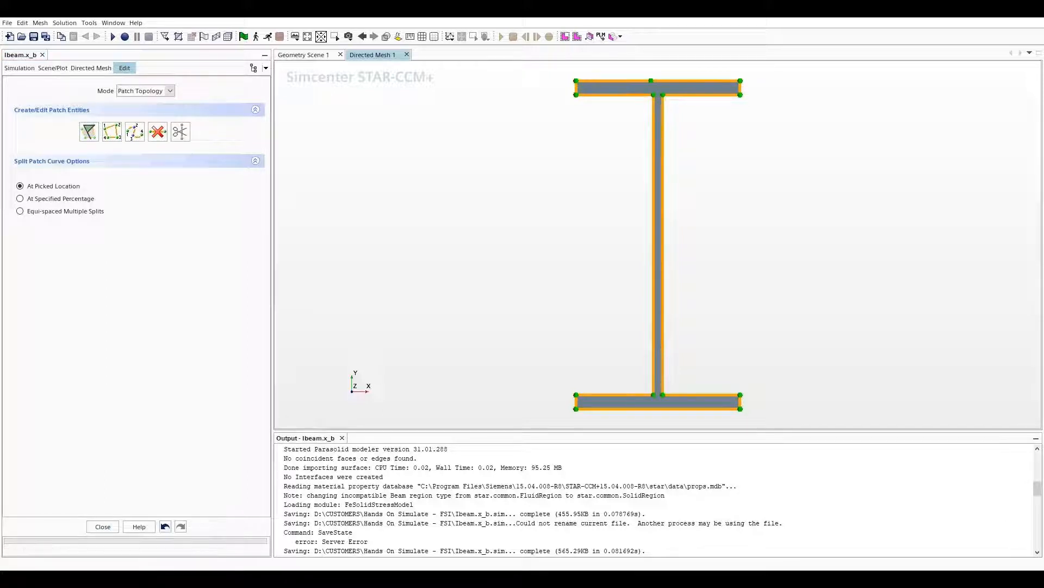
left_click(663, 81)
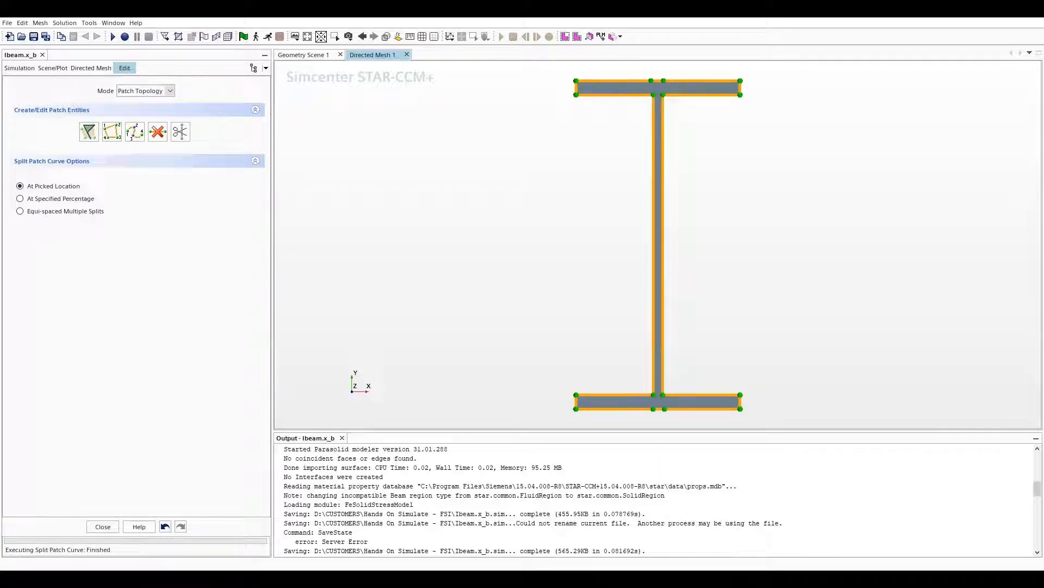
key("Escape")
Move the split vertex on the upper flange's top edge at the web's negative-X side to X -0.0028.
left_click(651, 80)
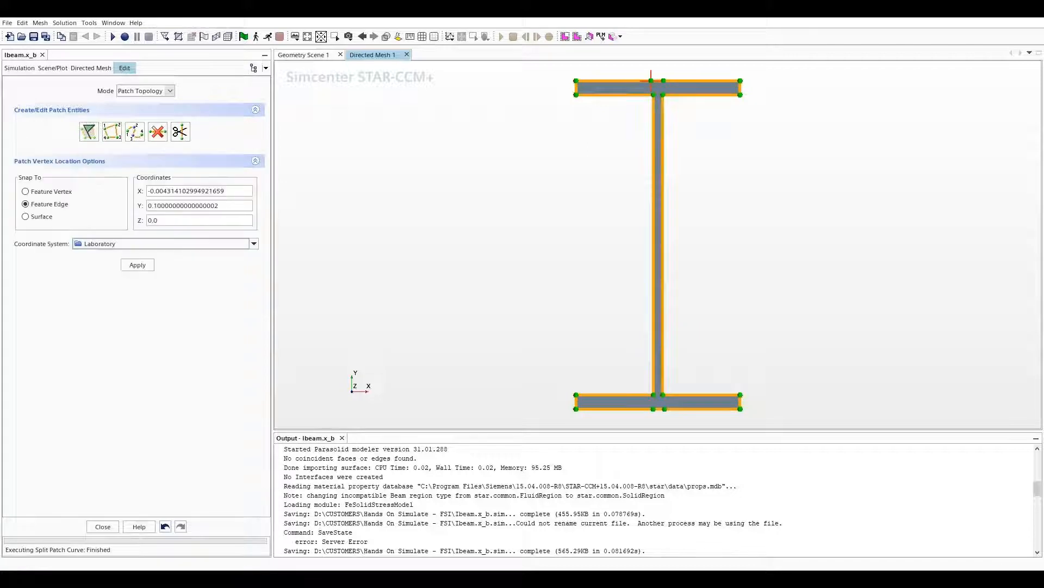
left_click(225, 190)
left_click(225, 191)
left_click_drag(225, 191, 163, 191)
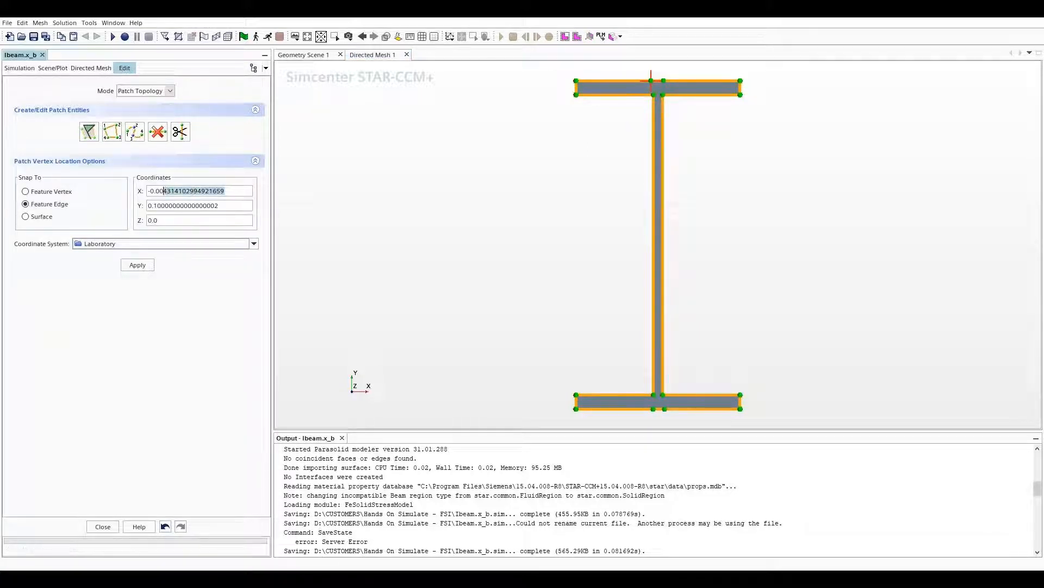
type("2")
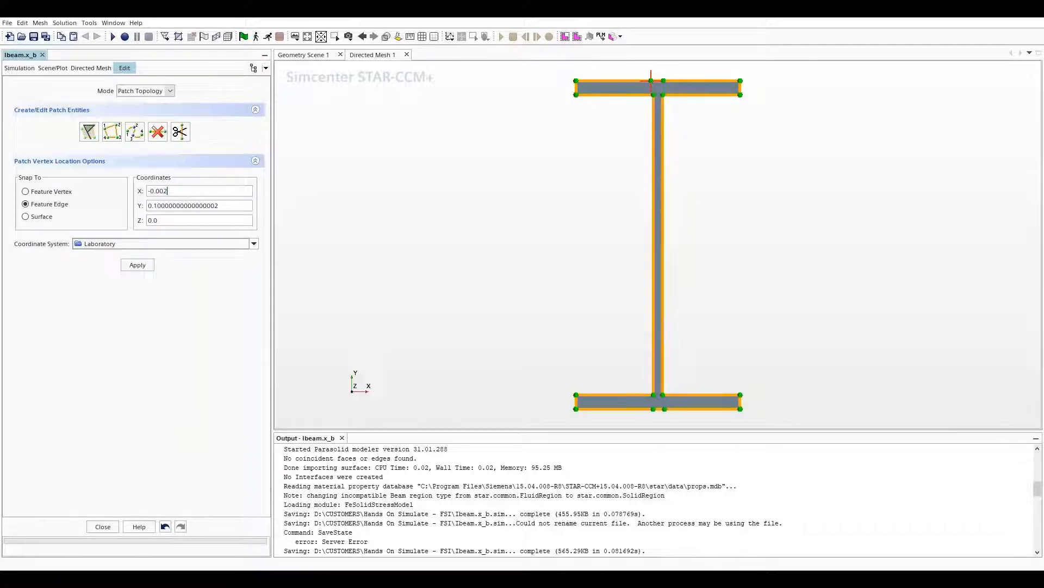
type("8")
left_click_drag(171, 191, 151, 191)
left_click(137, 265)
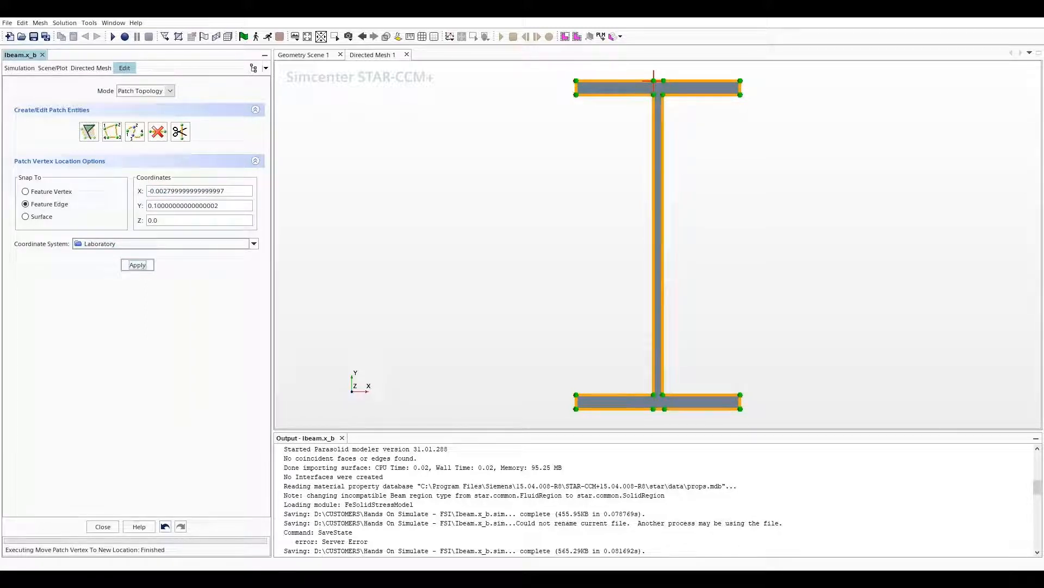
Move the split vertex on the upper flange's top edge at the web's positive-X side to X 0.0028.
left_click(663, 81)
double_click(185, 191)
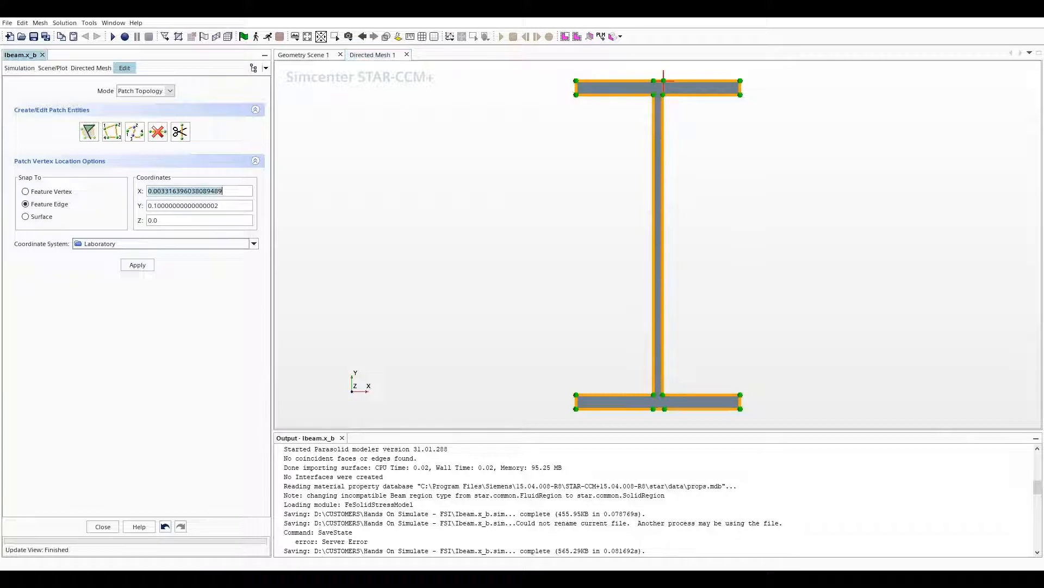
type("0.0028")
left_click(137, 265)
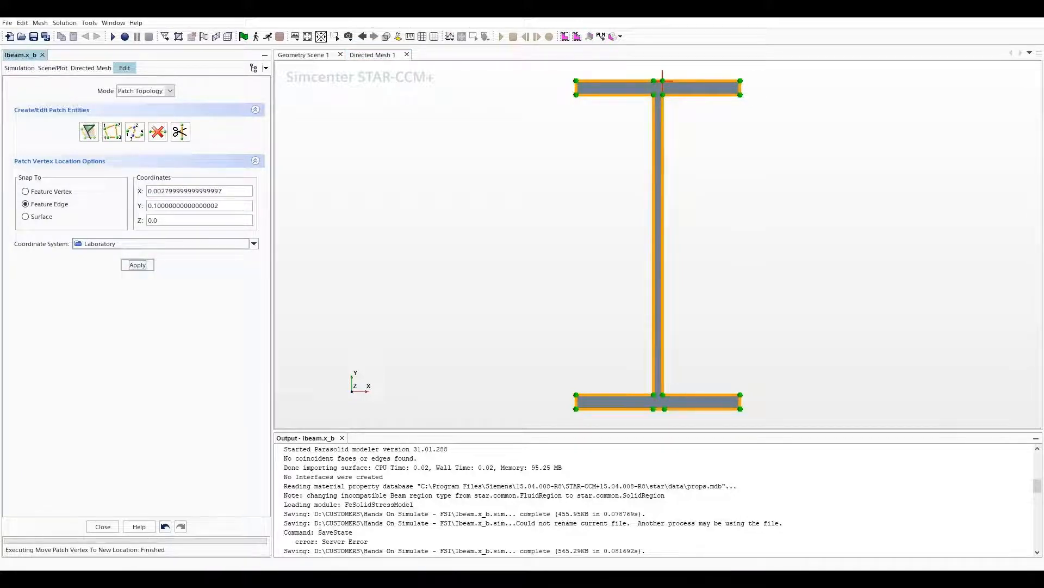
Move the split vertex on the lower flange's bottom edge at the web's negative-X side to X -0.0028.
left_click(653, 408)
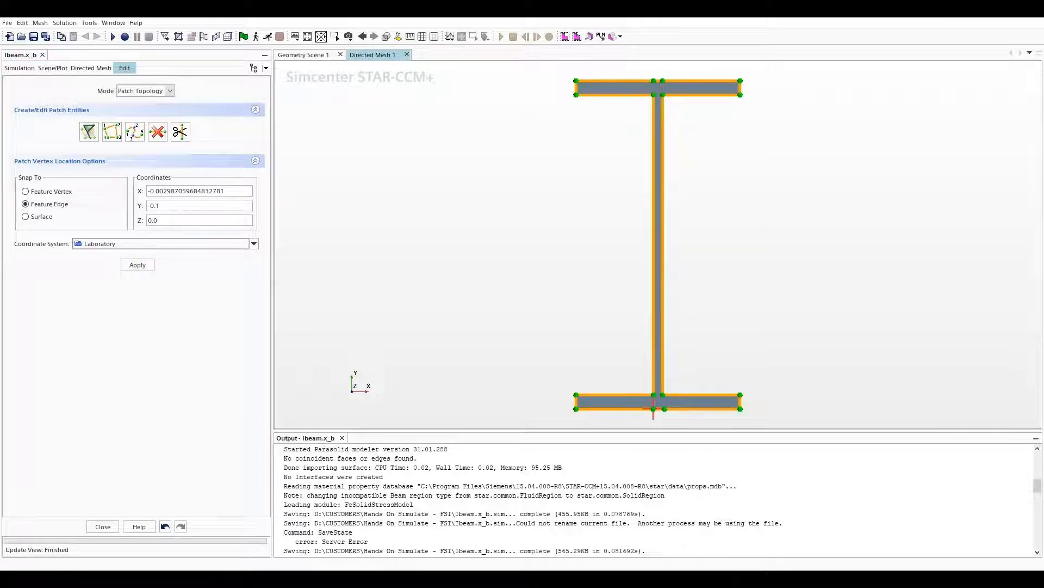
left_click(191, 190)
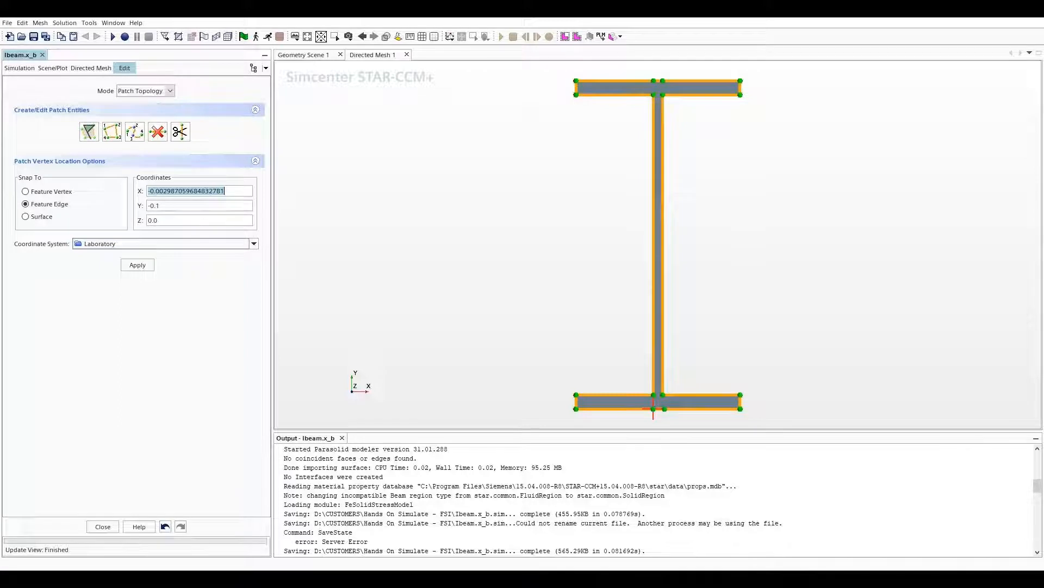
type("-0.0028")
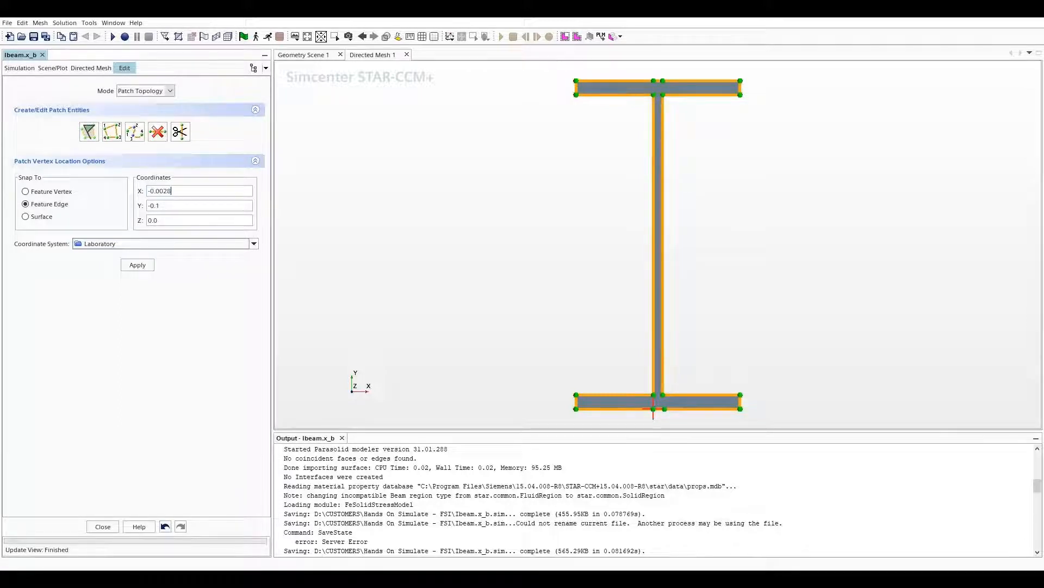
left_click(137, 265)
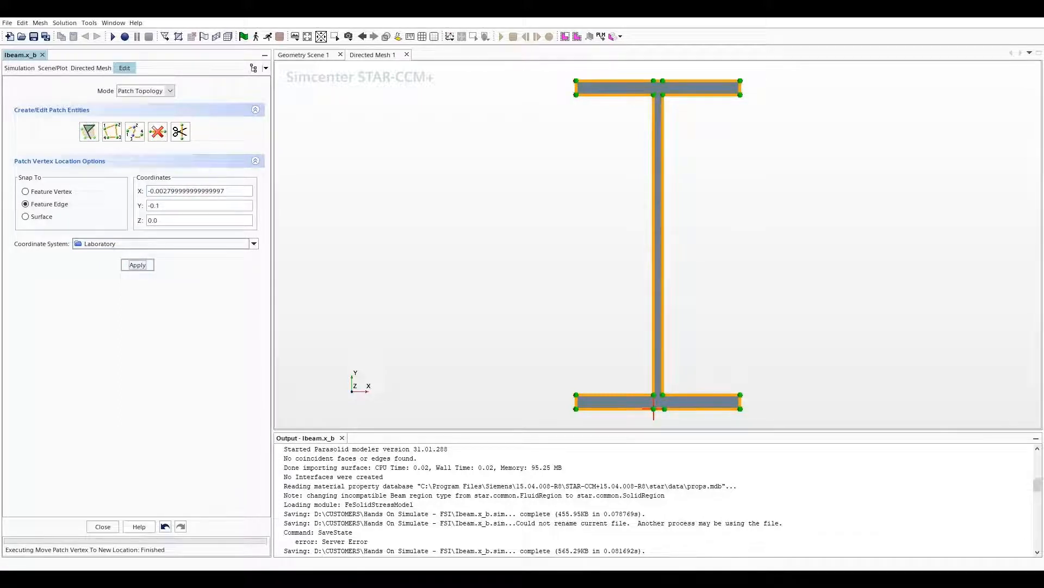
Move the split vertex on the lower flange's bottom edge at the web's positive-X side to X 0.0028.
left_click(664, 409)
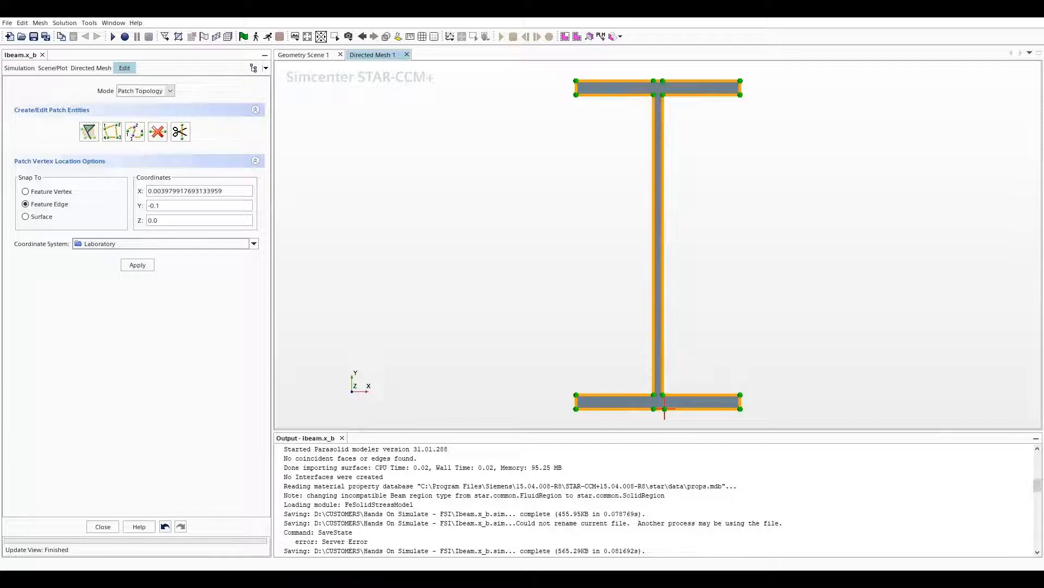
double_click(185, 191)
type("0.0028")
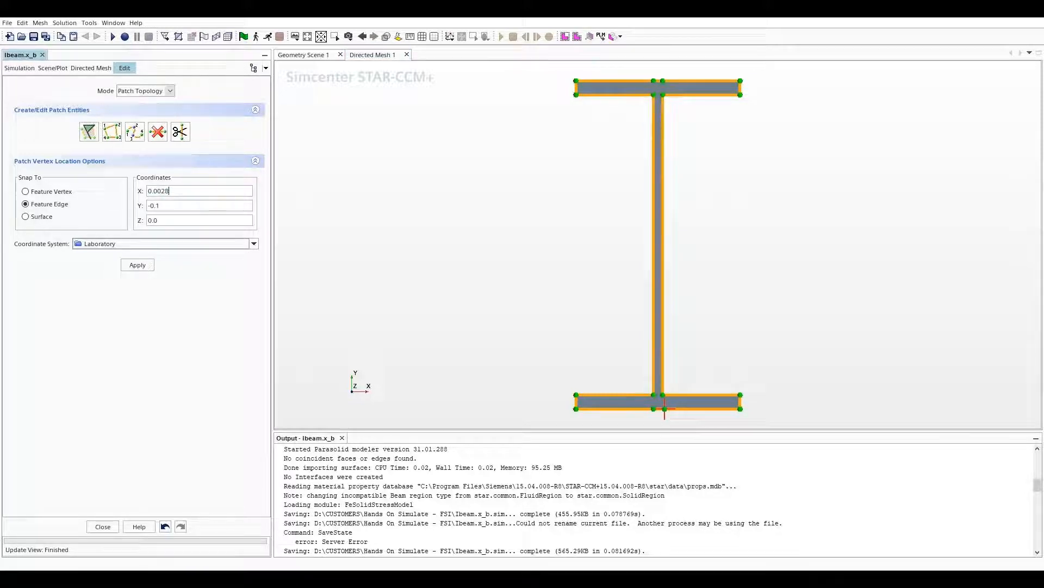
left_click(138, 265)
left_click(137, 265)
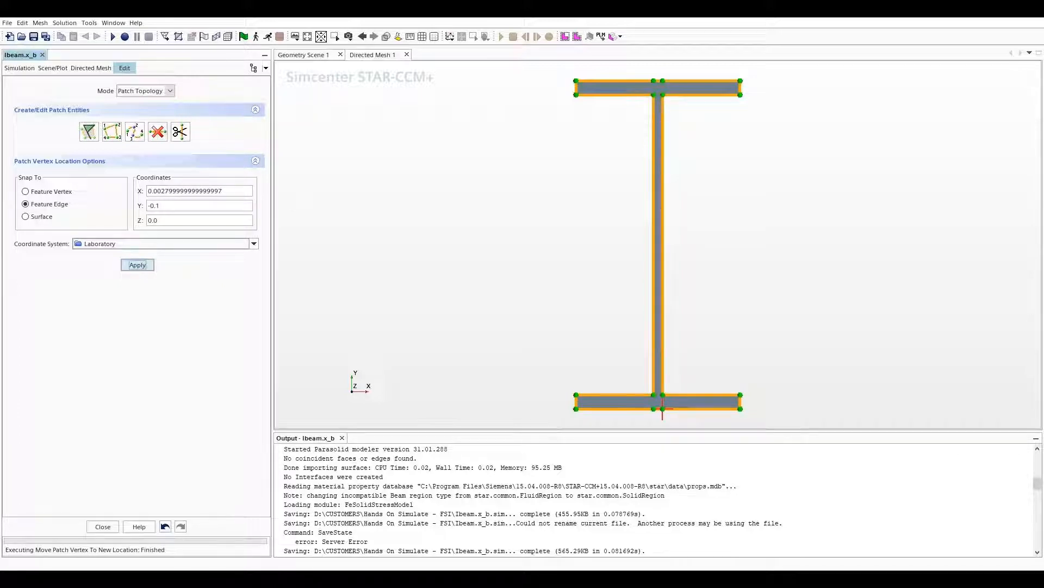
Create patch curves through the upper flange joining its two split vertices to the web corners and the web corners to each other.
right_click_drag(680, 86, 644, 157)
scroll(644, 157, "up", 4)
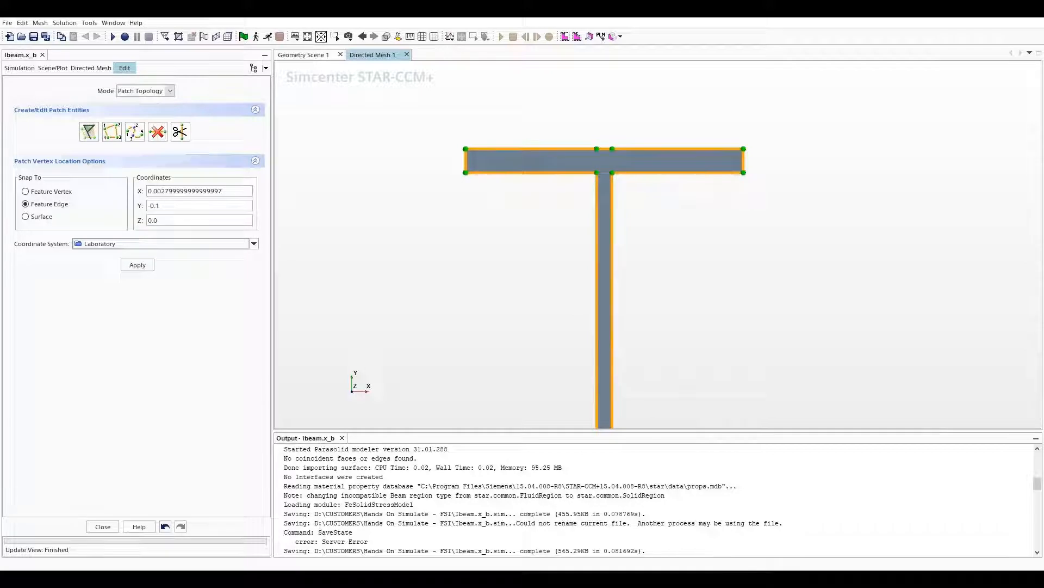
scroll(601, 141, "up", 2)
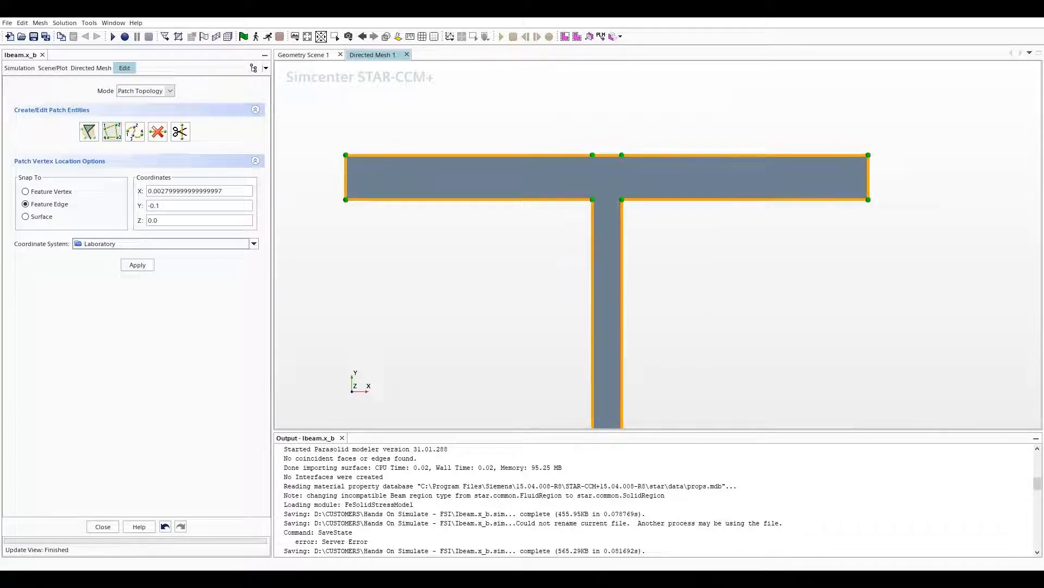
left_click(111, 132)
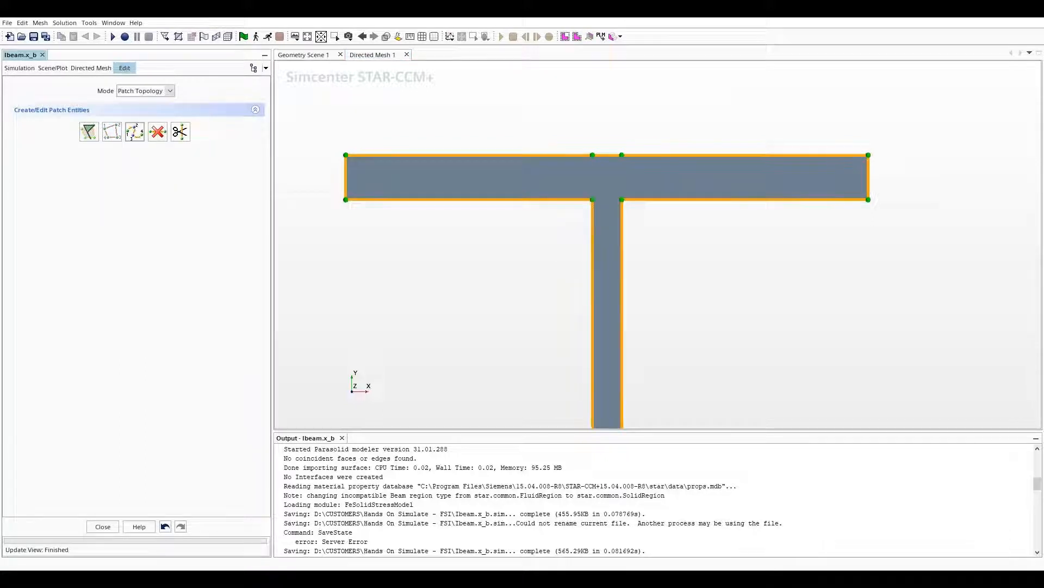
left_click(592, 200)
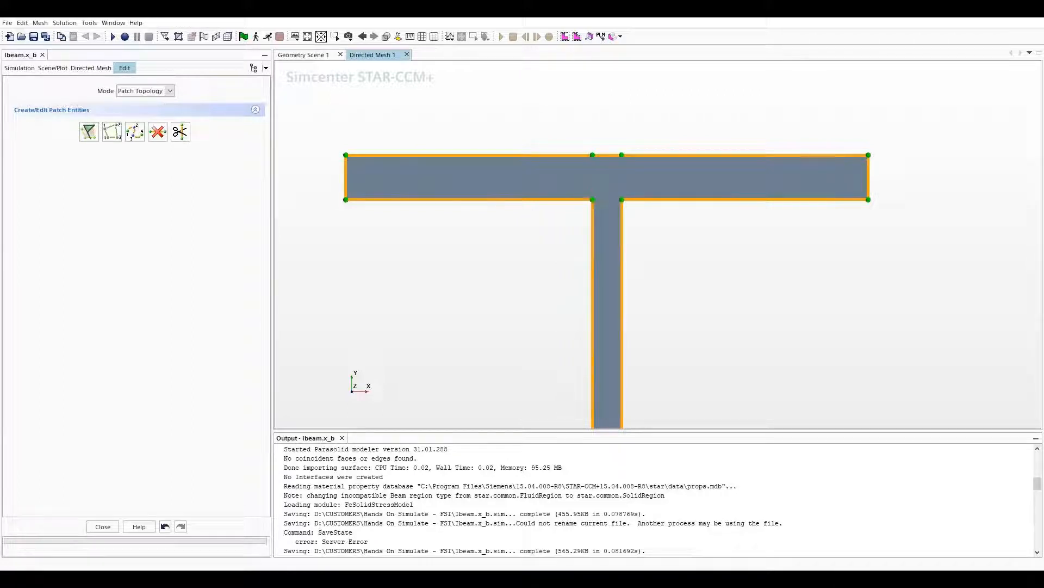
left_click(112, 131)
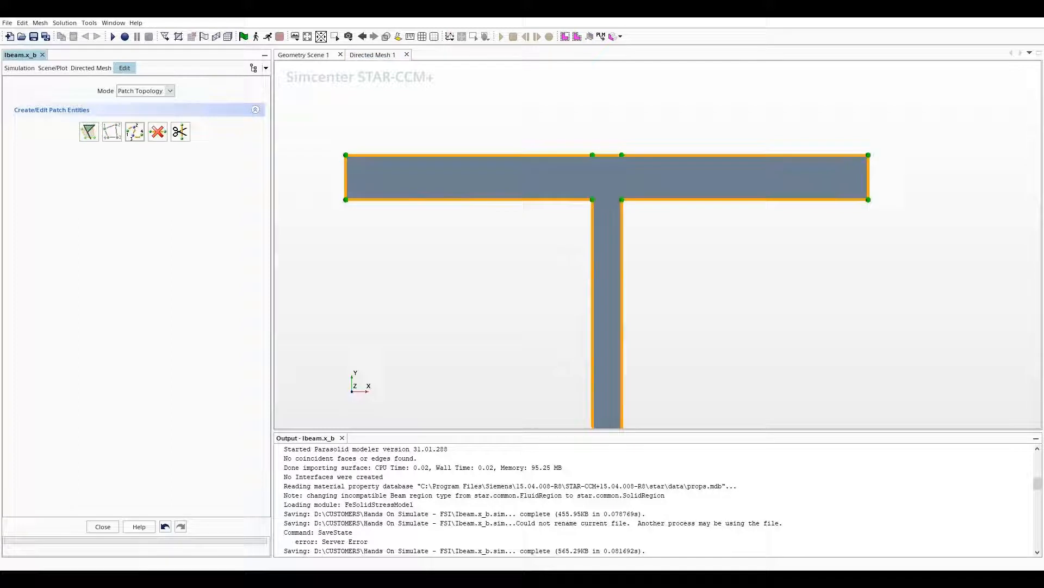
left_click(592, 155)
left_click(592, 199)
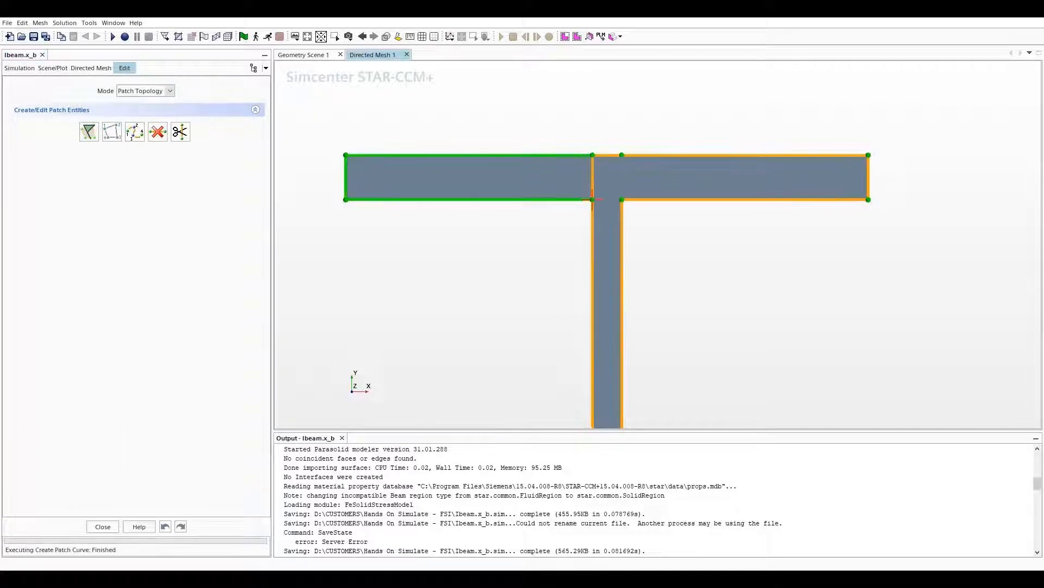
left_click(622, 199)
left_click(622, 155)
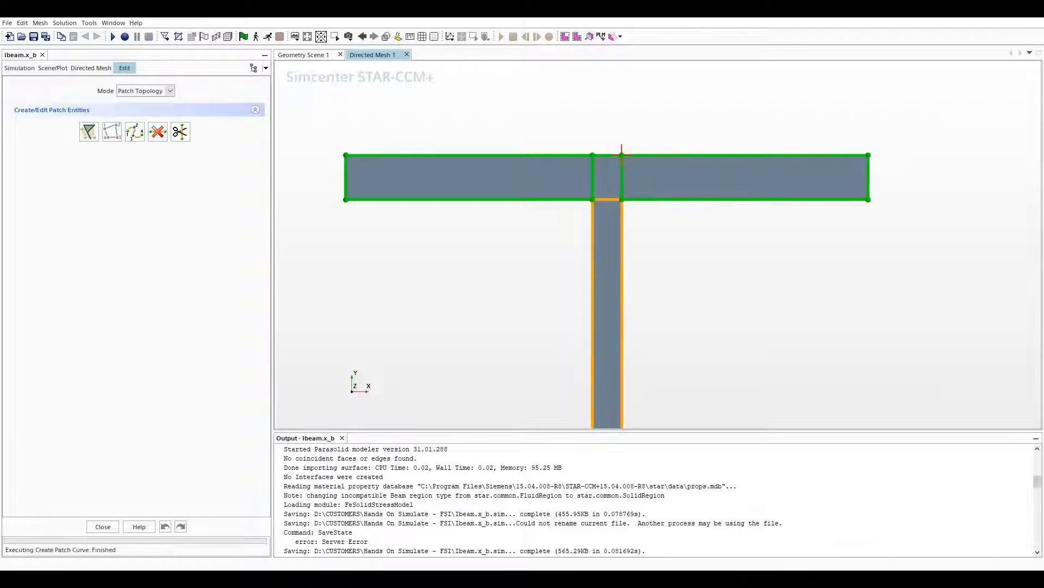
Create patch curves through the lower flange joining its two split vertices to the web corners and the web corners to each other.
scroll(658, 256, "down", 5)
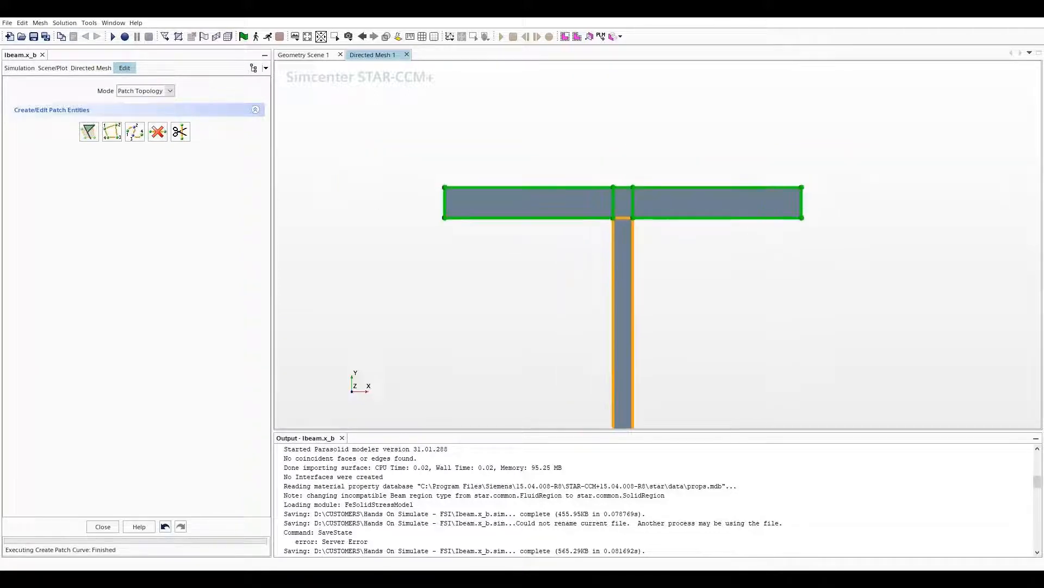
right_click_drag(710, 353, 681, 187)
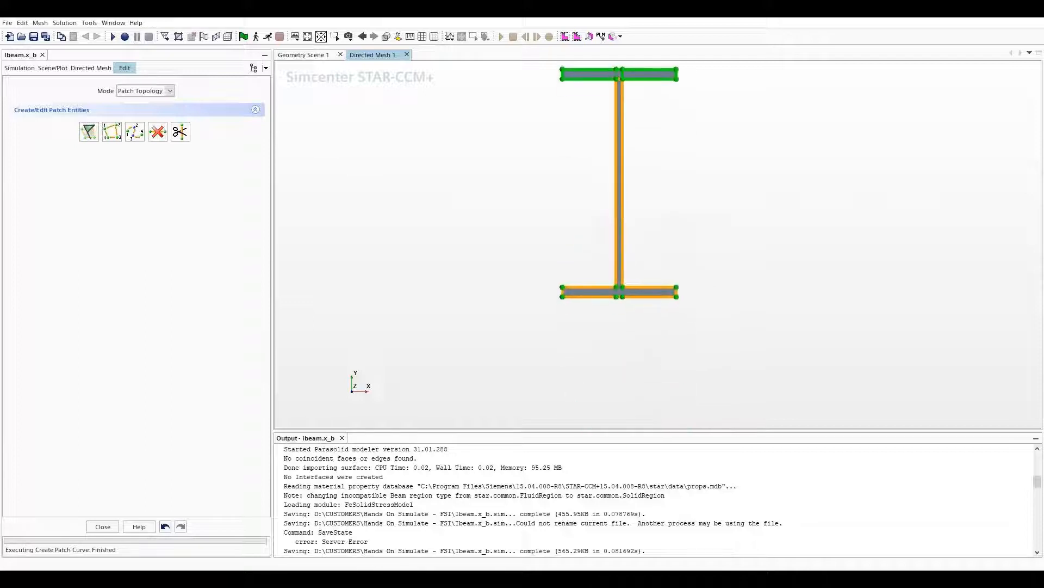
scroll(620, 293, "up", 6)
scroll(610, 272, "up", 2)
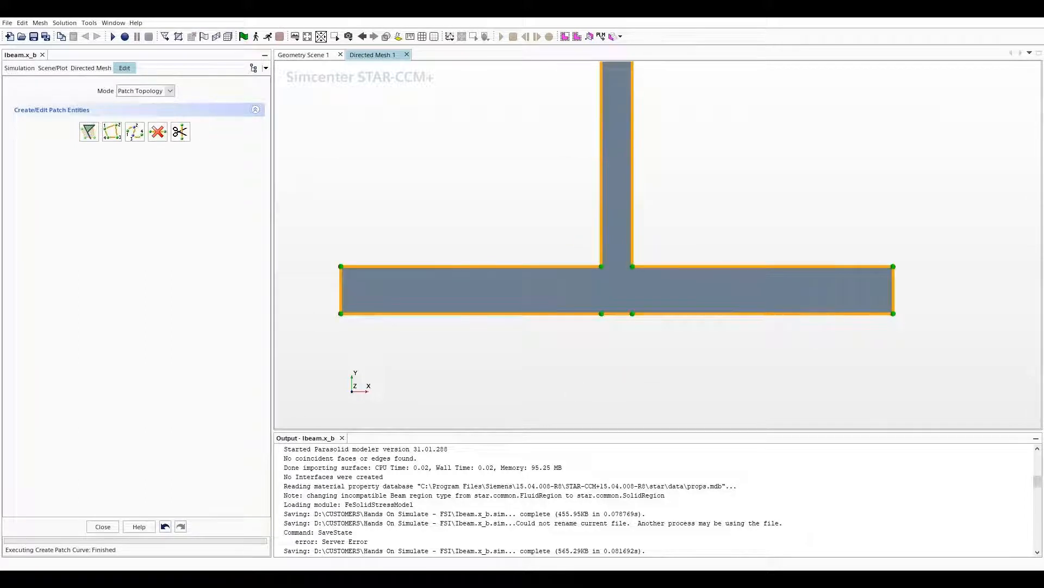
left_click(112, 132)
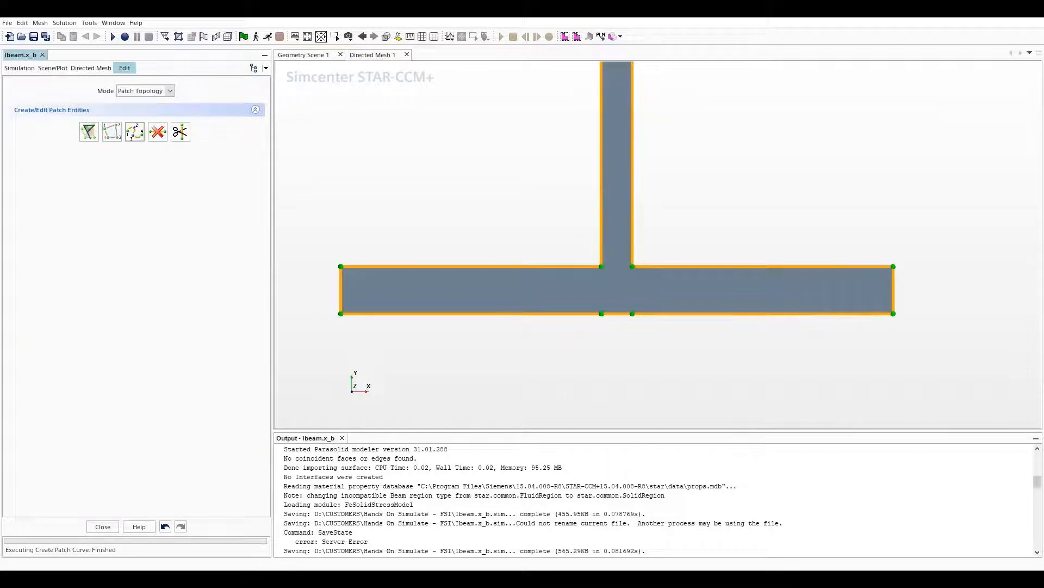
left_click(602, 314)
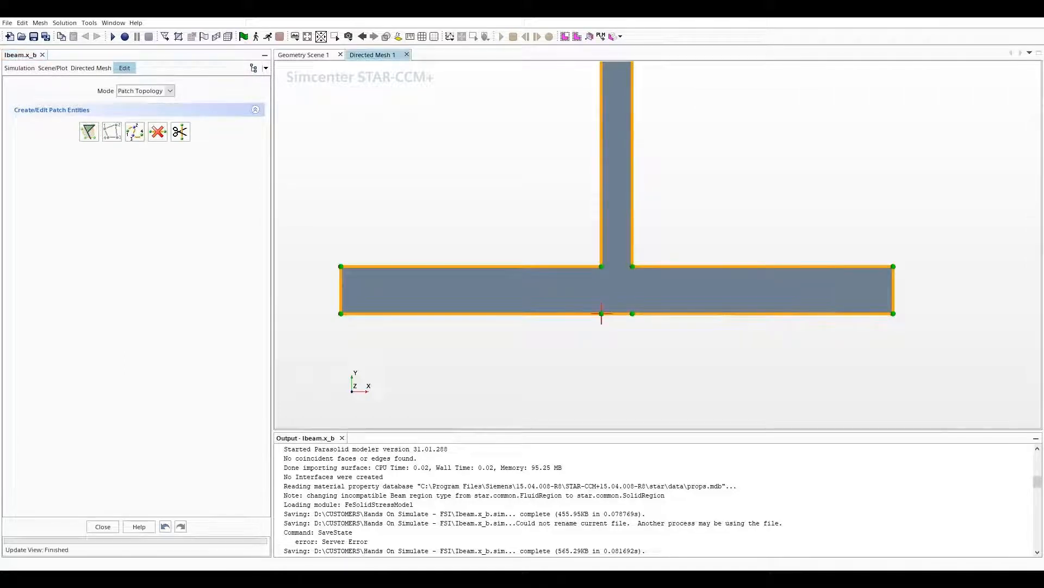
left_click(602, 267)
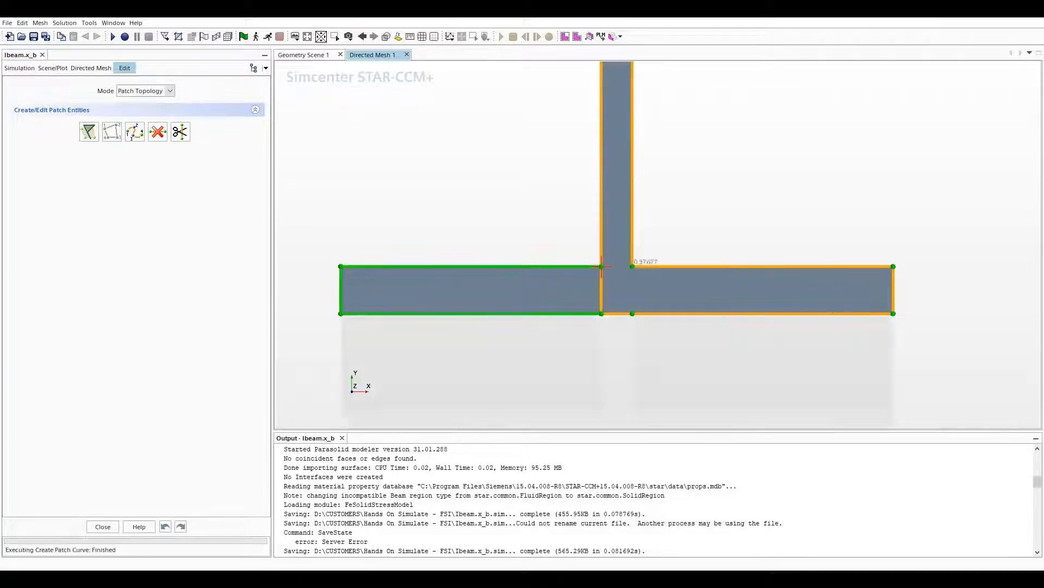
left_click(632, 266)
left_click(632, 313)
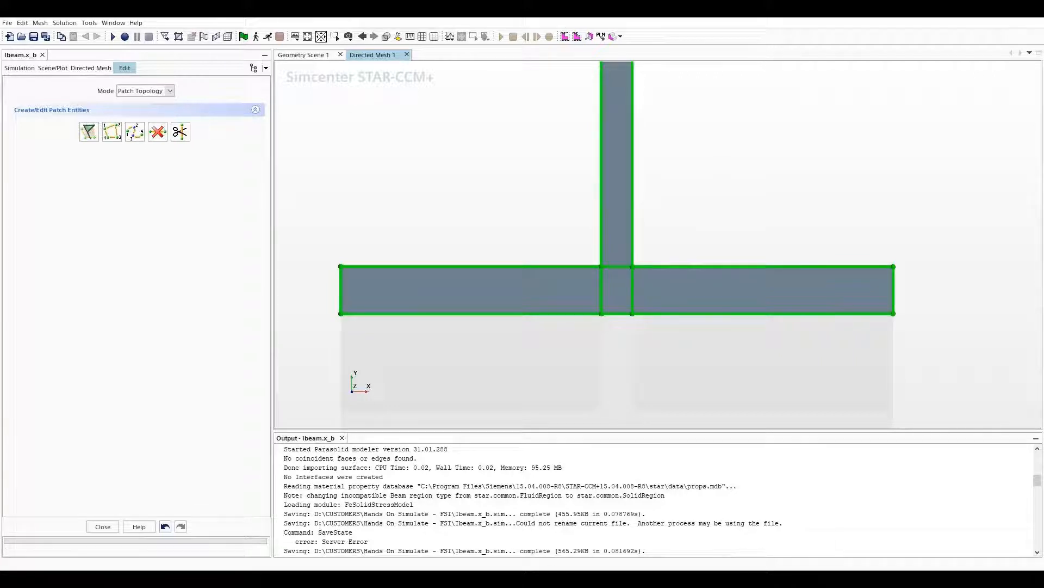
Switch to Patch Mesh mode and apply 7 divisions to the long horizontal curves of both flanges on each side of the web.
scroll(484, 229, "down", 4)
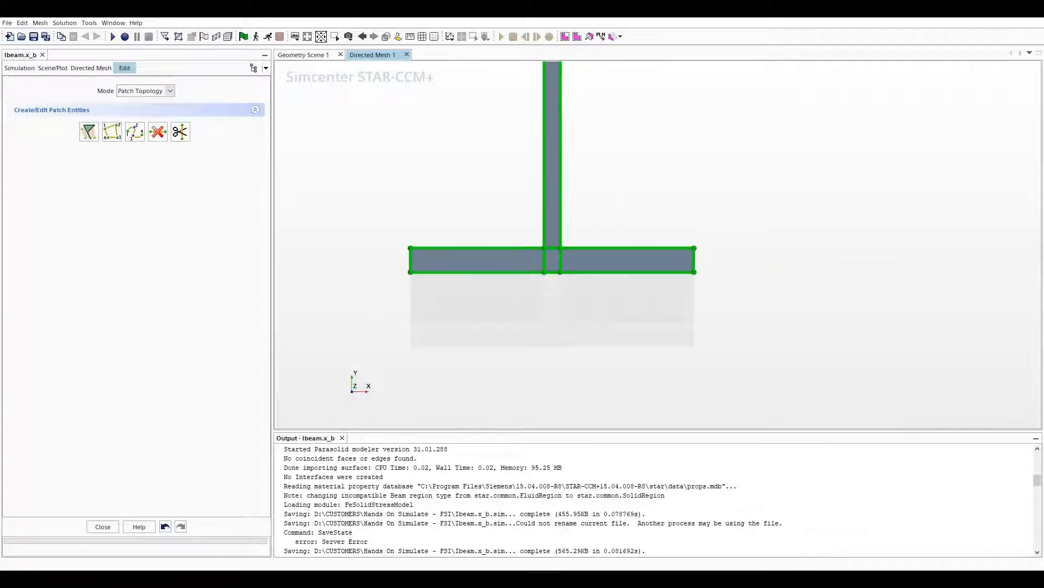
left_click(145, 90)
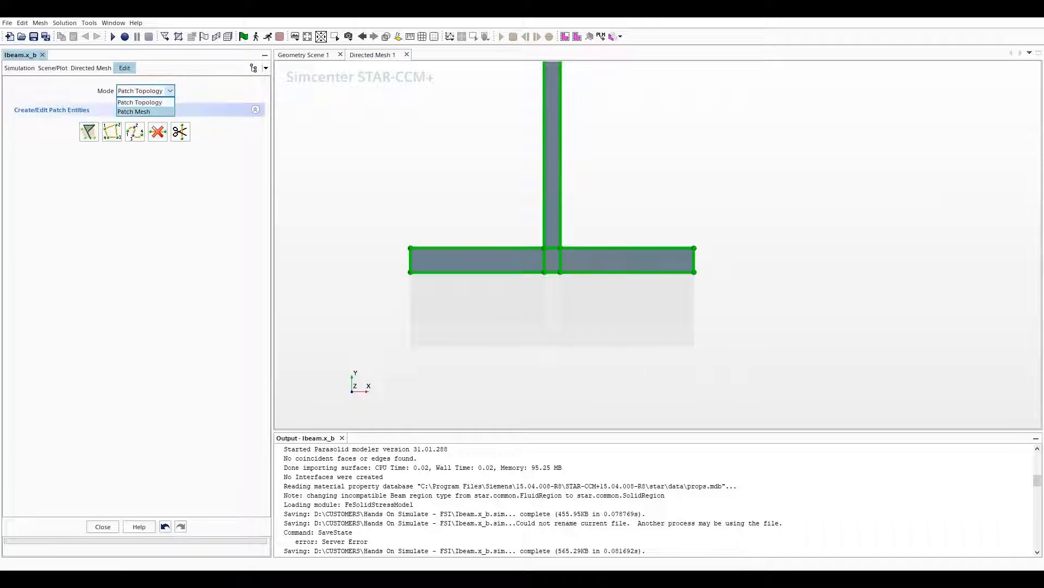
left_click(136, 111)
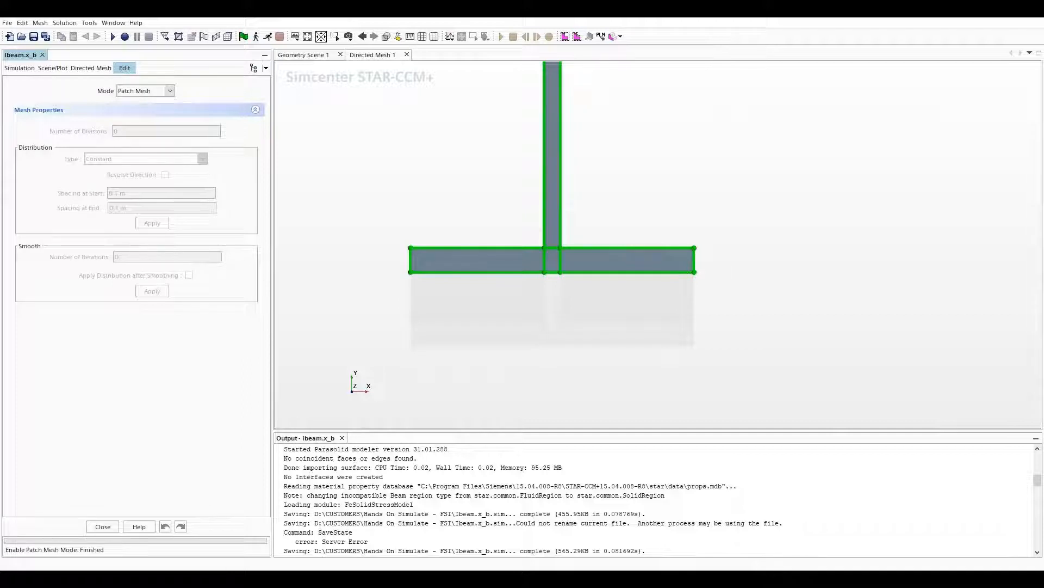
left_click(477, 248)
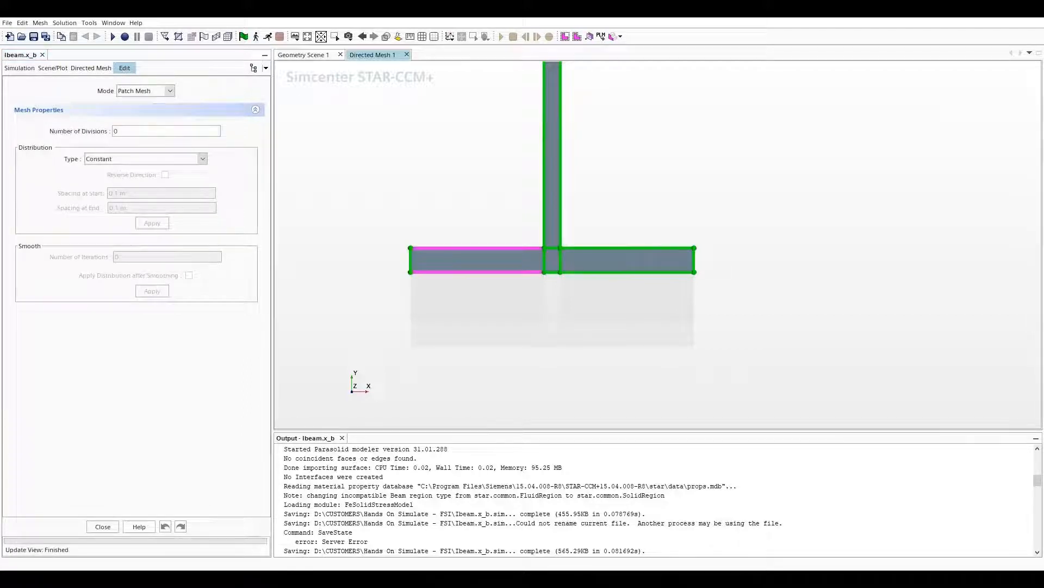
left_click(616, 248, "ctrl")
scroll(616, 217, "down", 4)
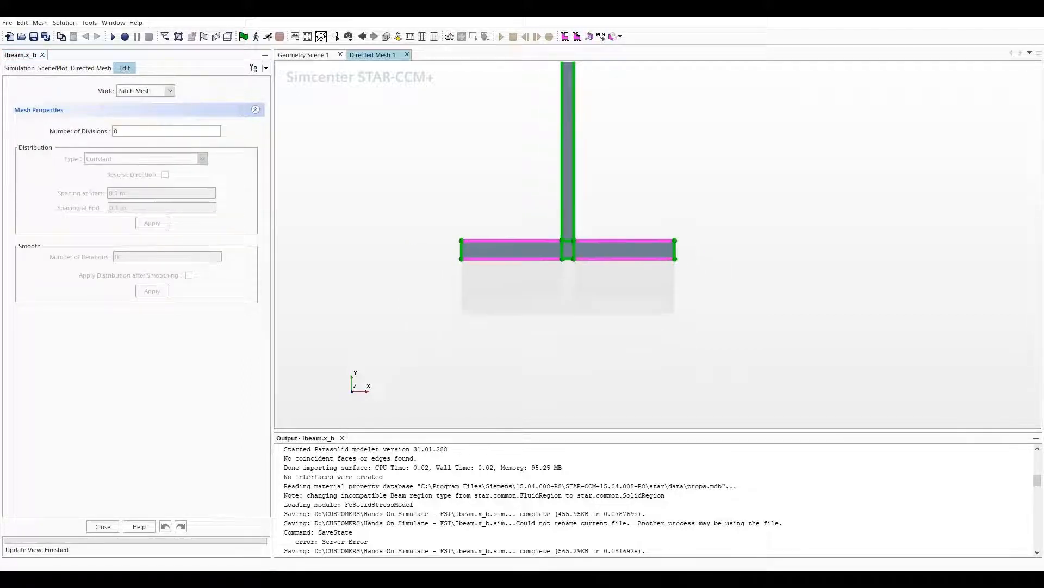
right_click_drag(618, 160, 620, 343)
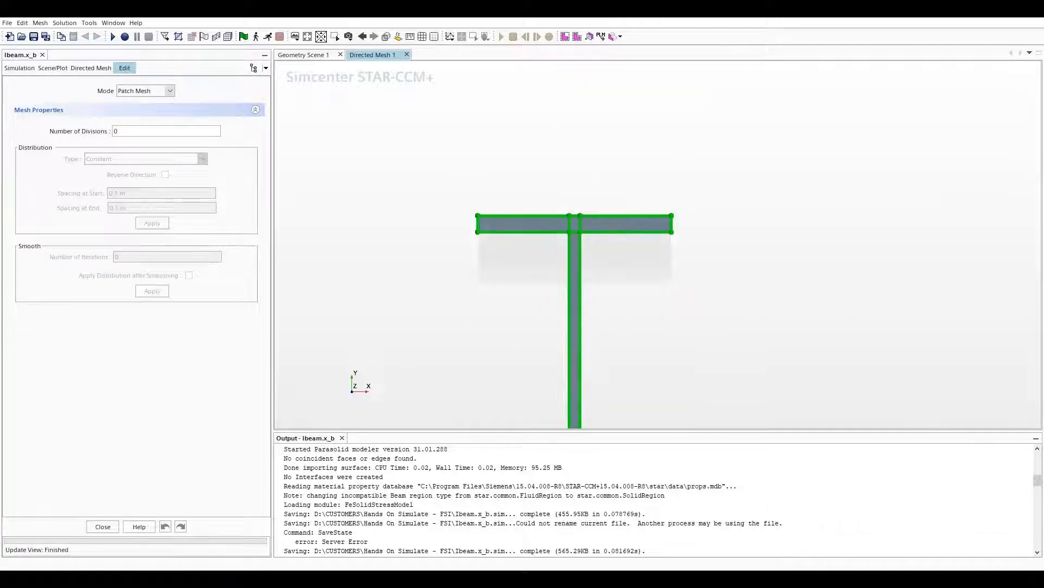
left_click(523, 216)
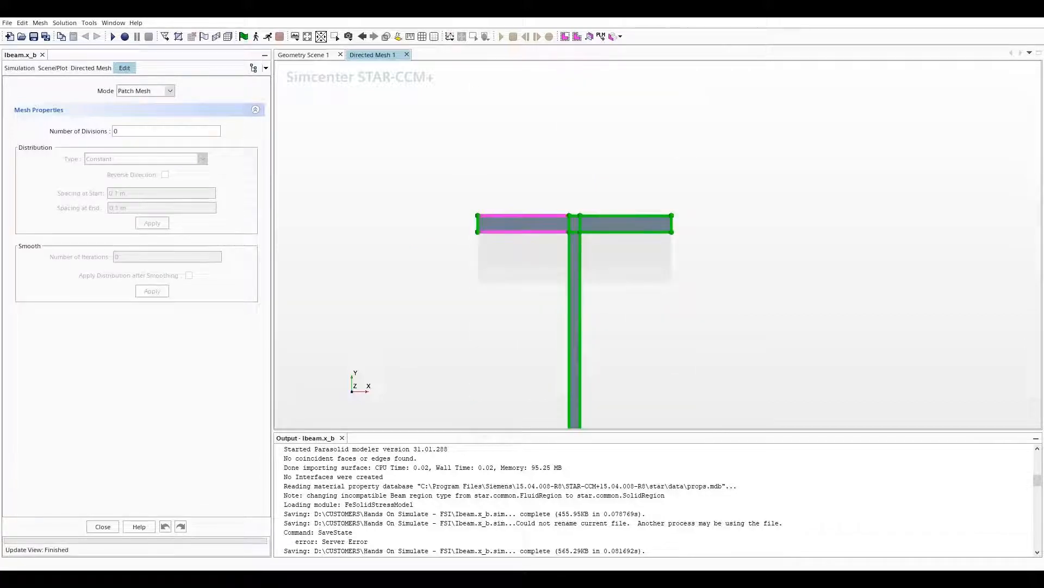
left_click(626, 215, "ctrl")
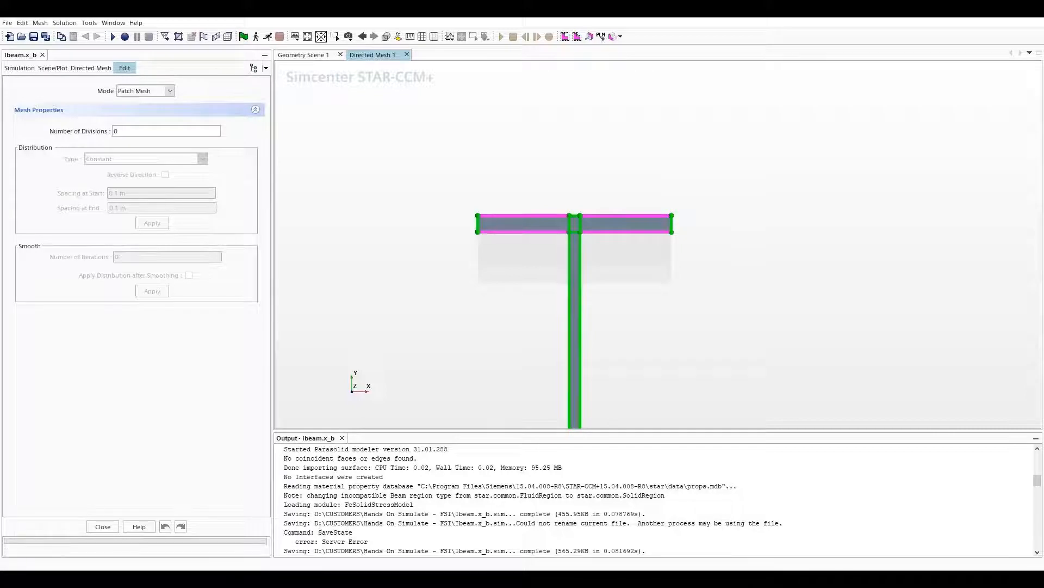
double_click(116, 131)
type("7")
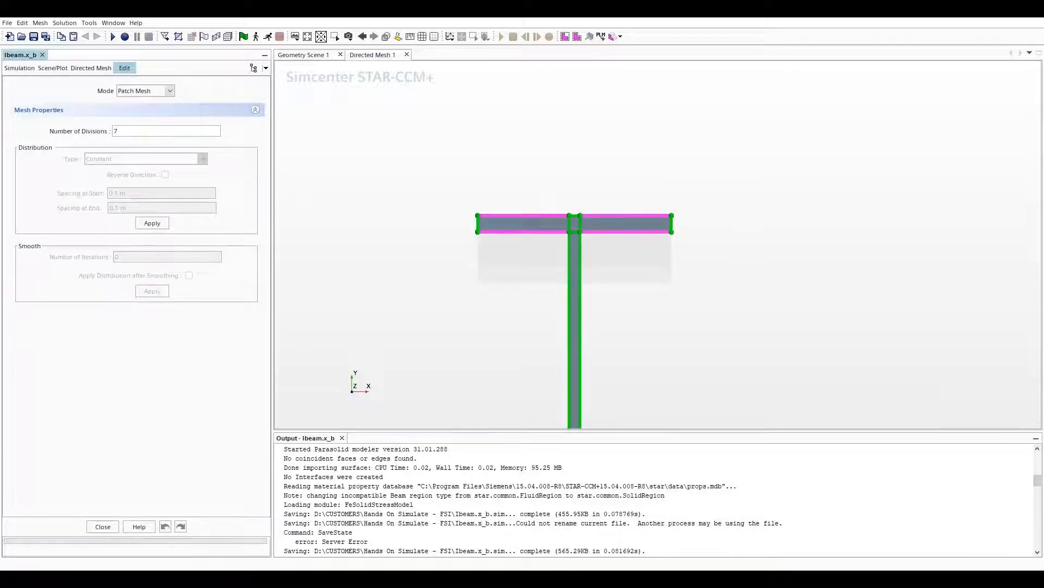
left_click(152, 223)
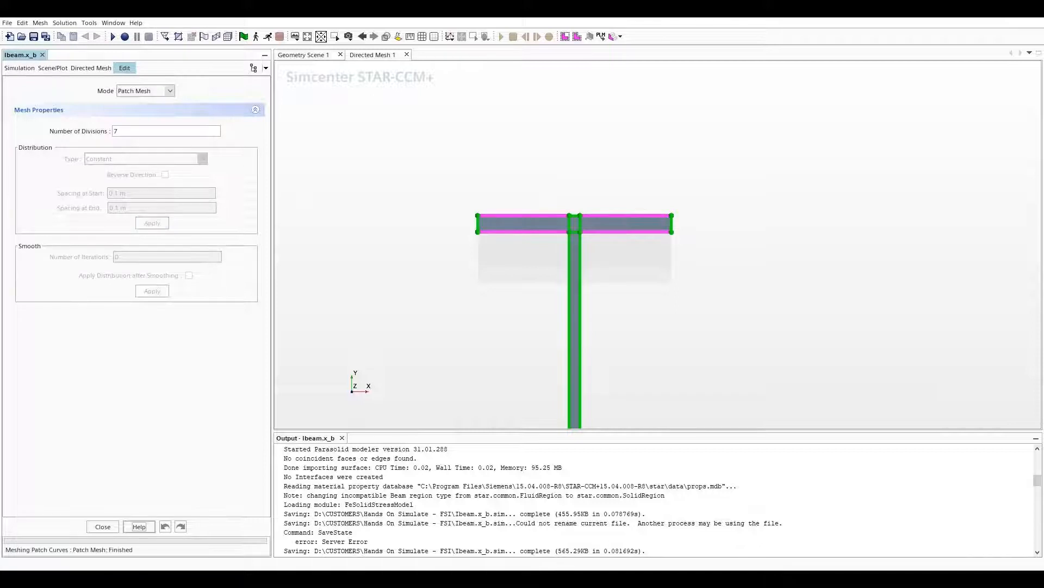
Apply 19 divisions to the two long vertical patch curves of the web.
left_click(570, 305)
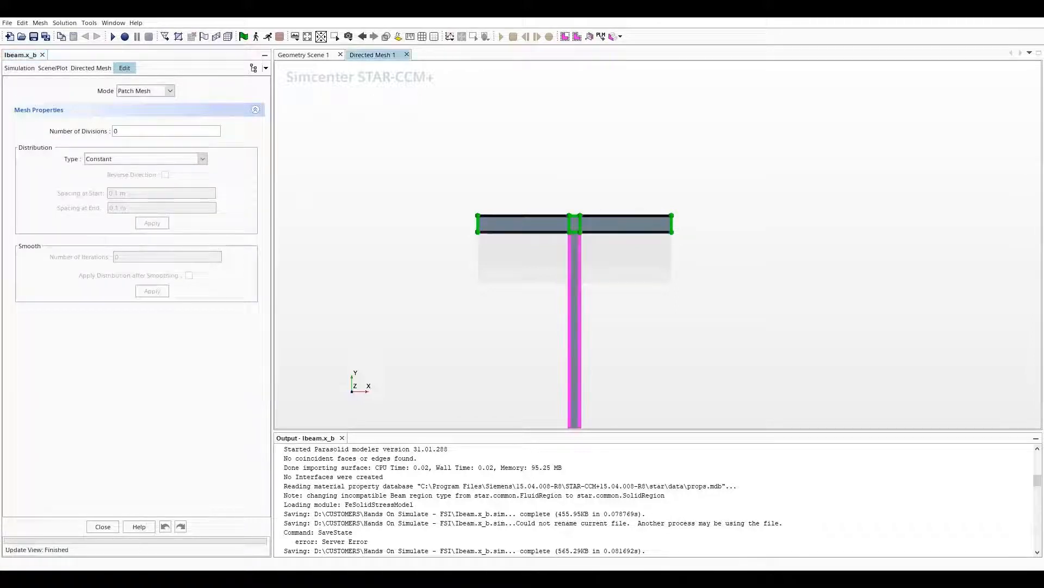
double_click(116, 131)
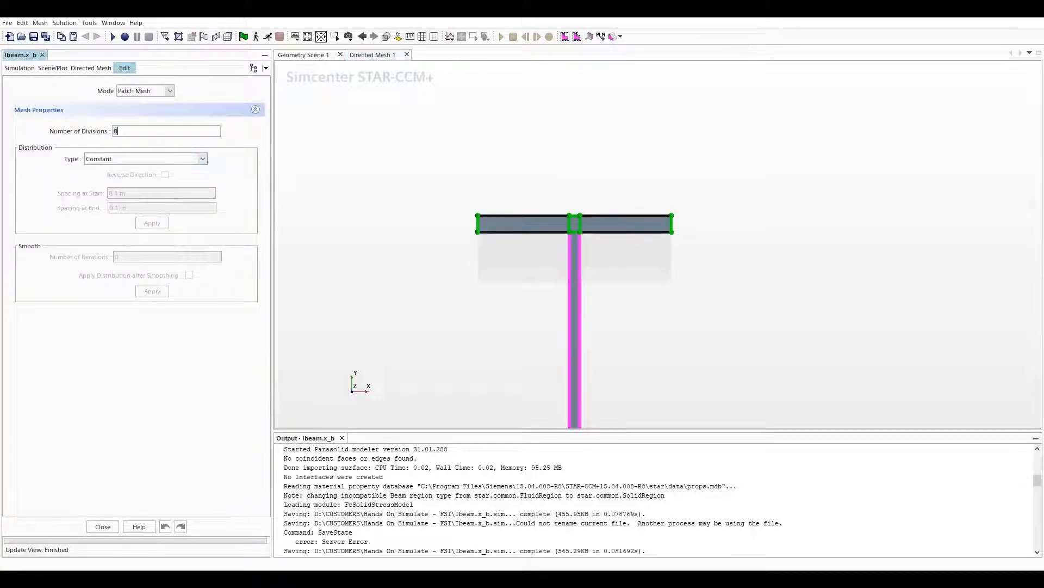
type("19")
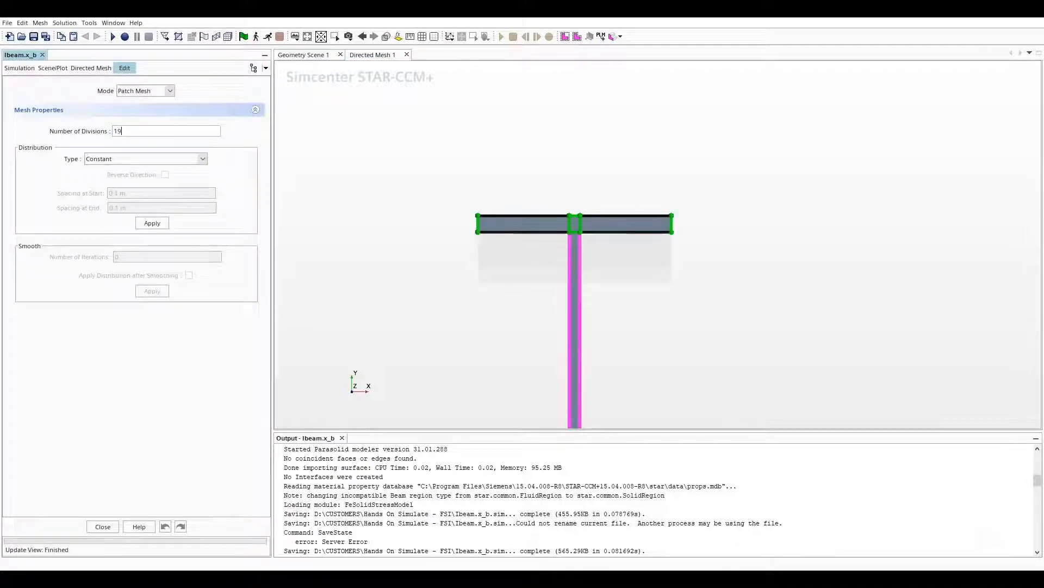
left_click(152, 224)
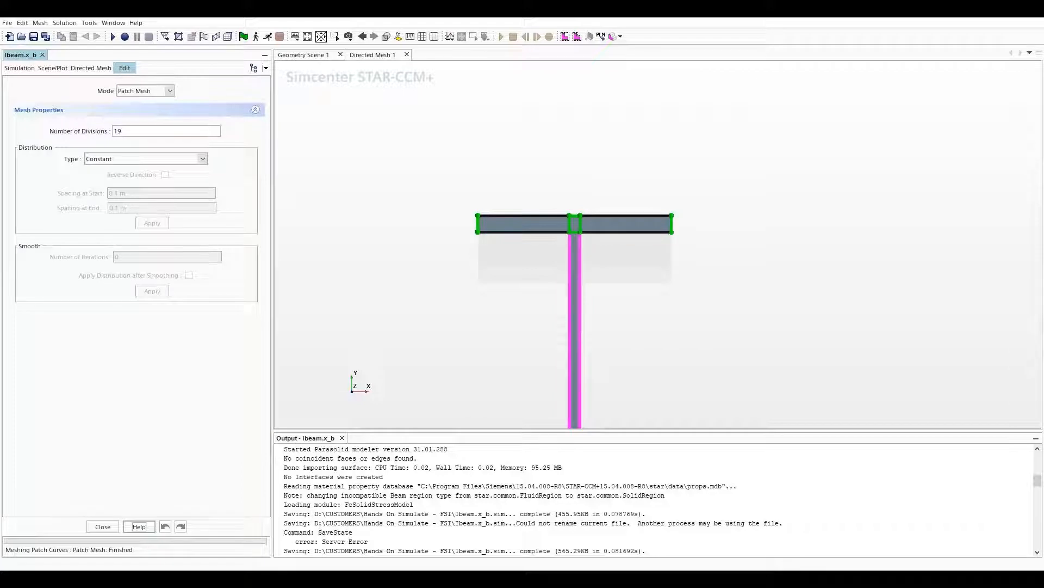
Apply 1 division to the flange-thickness and web-thickness curves at both flanges, and close the patch mesh editor.
left_click(478, 223)
scroll(580, 218, "up", 3)
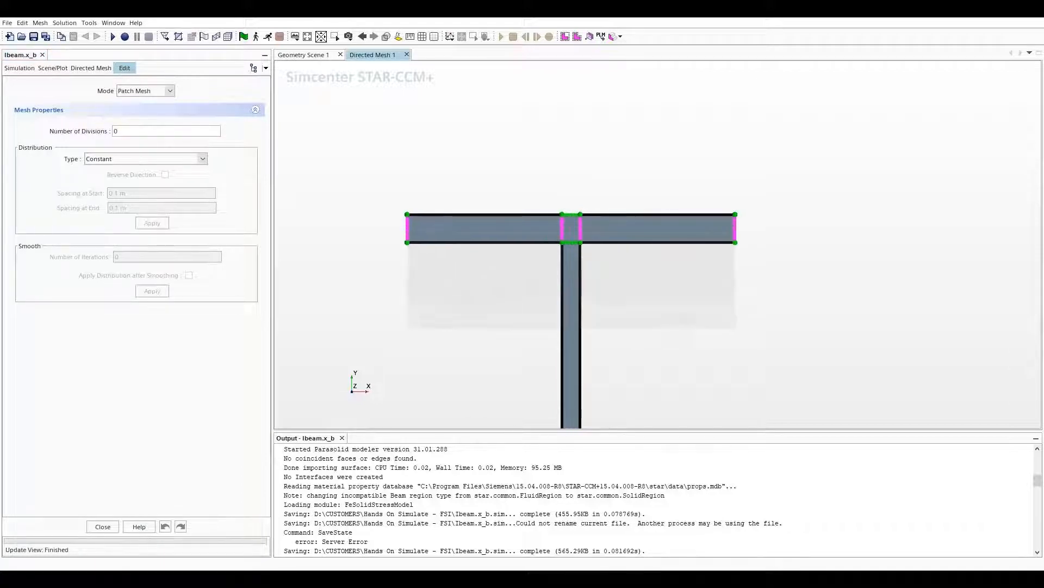
left_click(571, 215, "ctrl")
scroll(653, 276, "down", 5)
scroll(653, 276, "down", 4)
right_click_drag(665, 310, 627, 150)
scroll(585, 340, "up", 4)
scroll(583, 377, "up", 3)
left_click(584, 371, "ctrl")
double_click(116, 131)
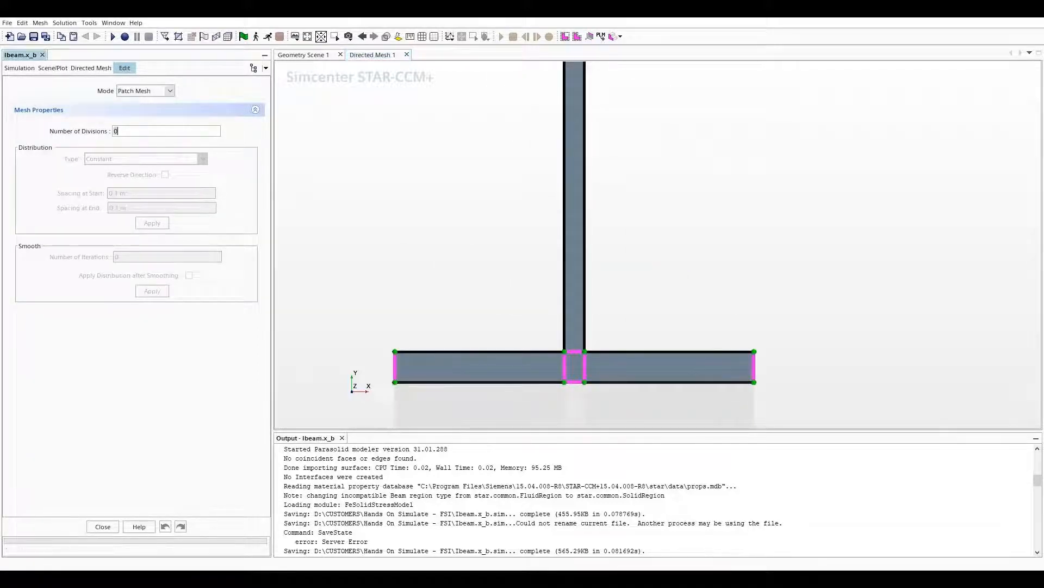
type("1")
key("Return")
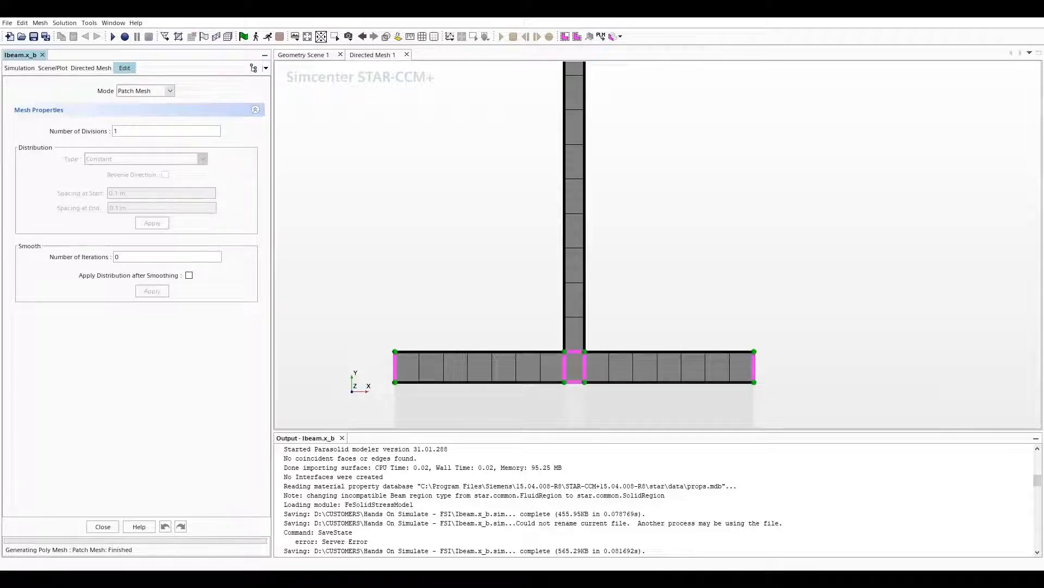
left_click(434, 215)
scroll(434, 216, "down", 3)
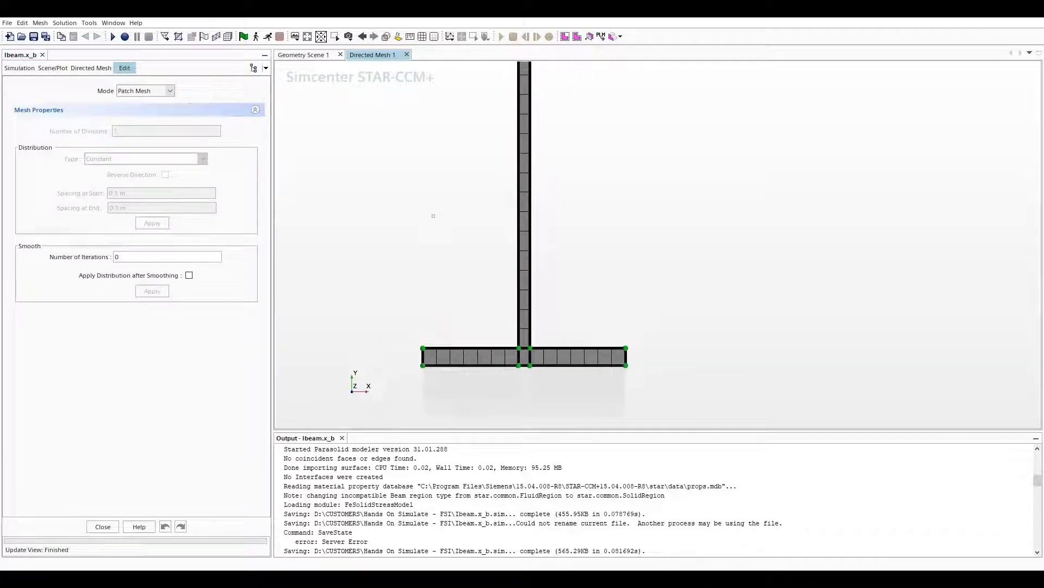
scroll(433, 216, "down", 3)
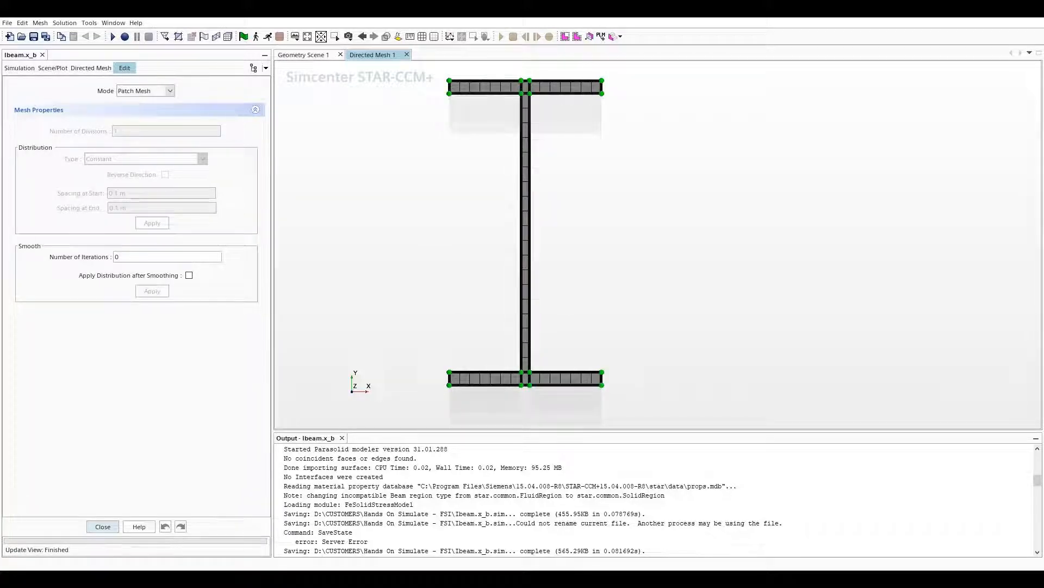
left_click(103, 526)
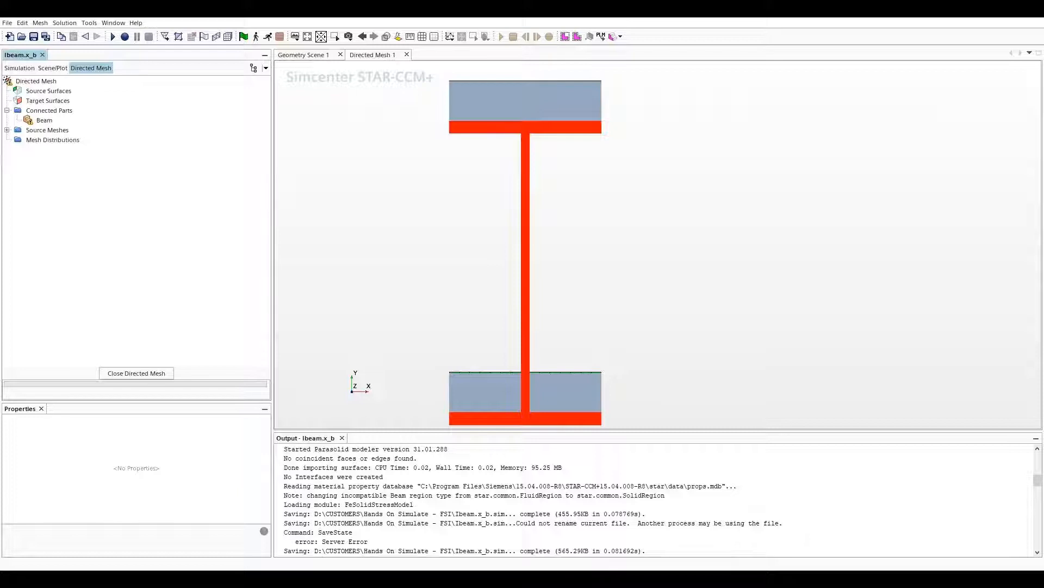
Create a new volume distribution for the Beam part in the directed mesh.
right_click(64, 139)
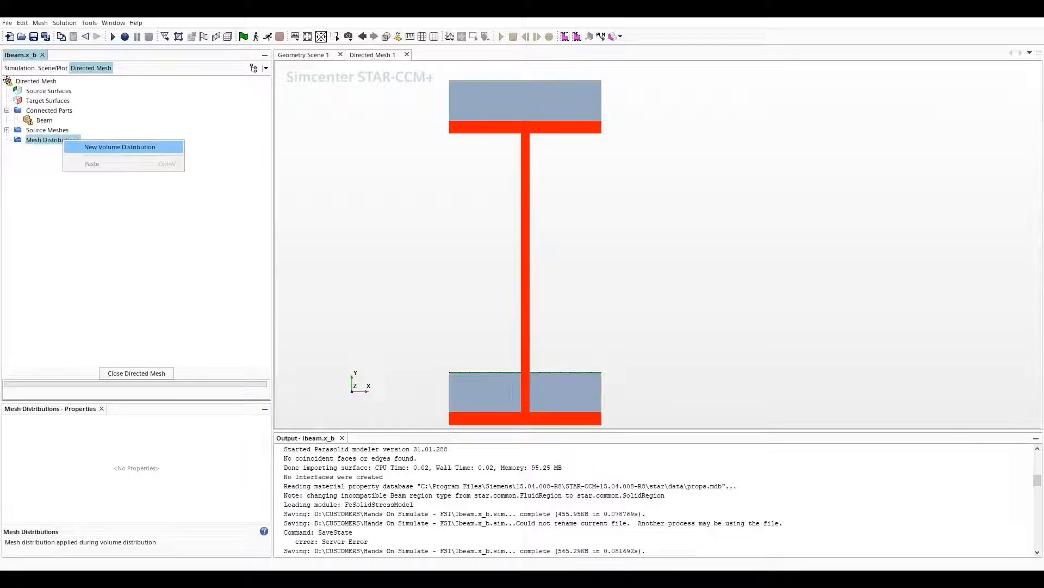
left_click(120, 147)
left_click(372, 210)
left_click(588, 407)
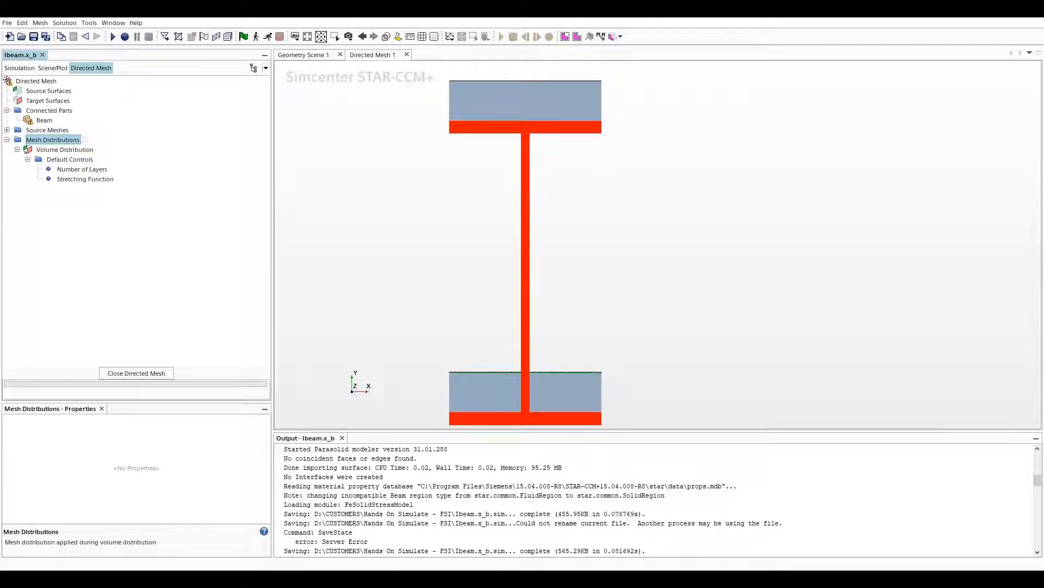
Set the volume distribution's Number of Layers to 70.
left_click(82, 169)
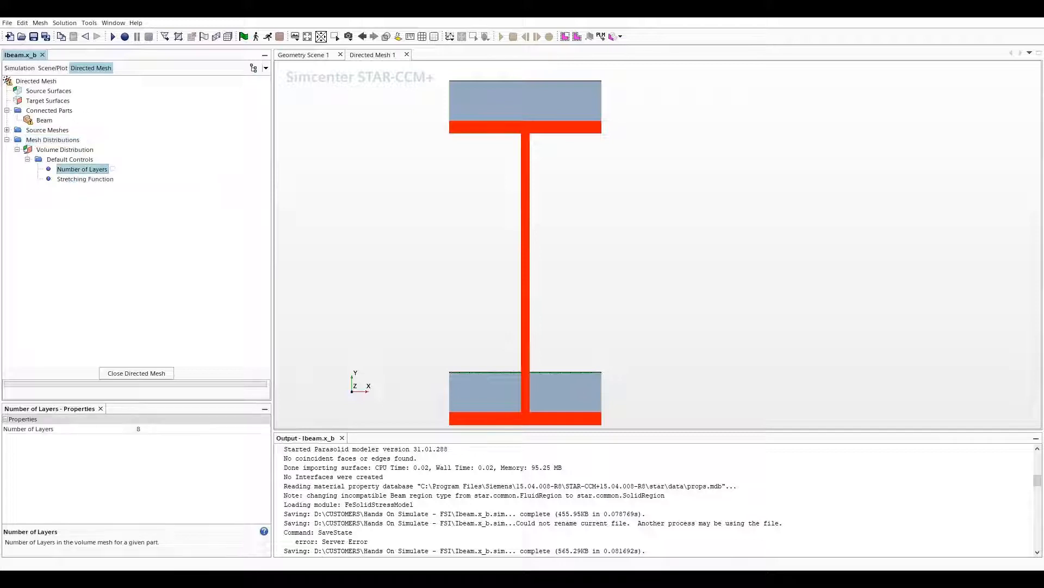
left_click(142, 429)
type("70")
key("Return")
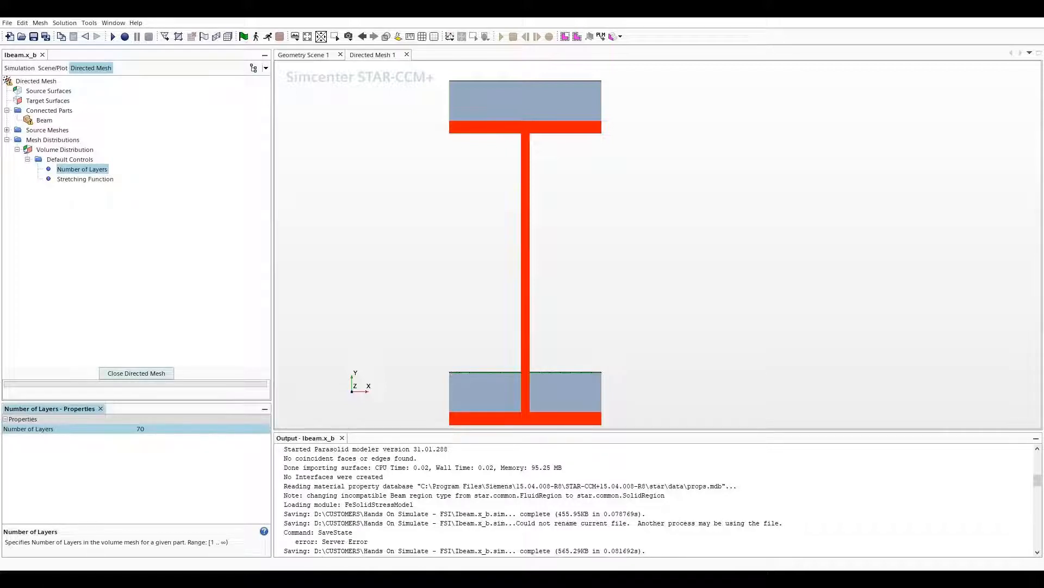
Close the directed mesh setup and execute the Directed Mesh operation.
left_click(136, 373)
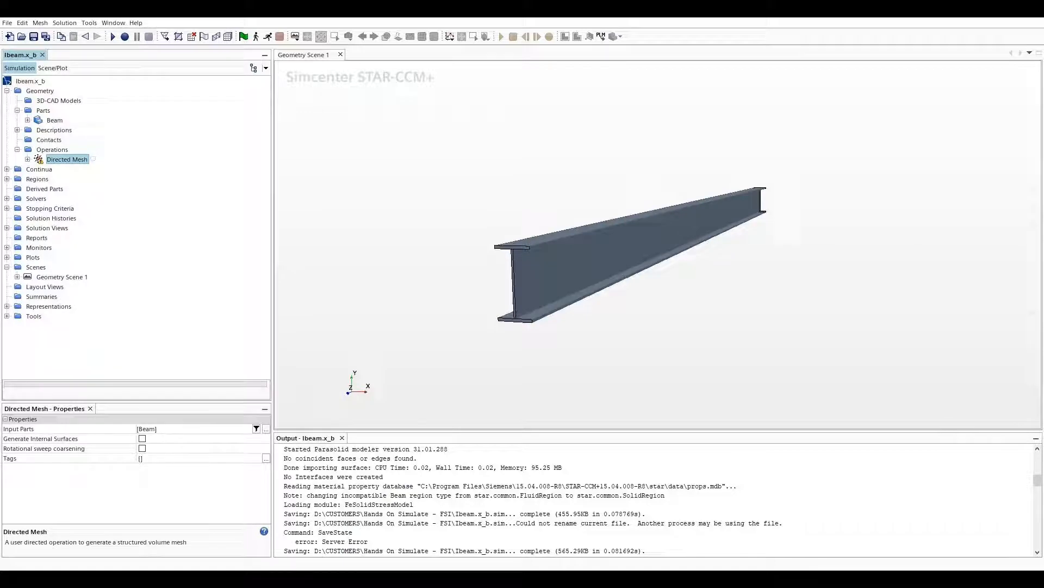
right_click(74, 159)
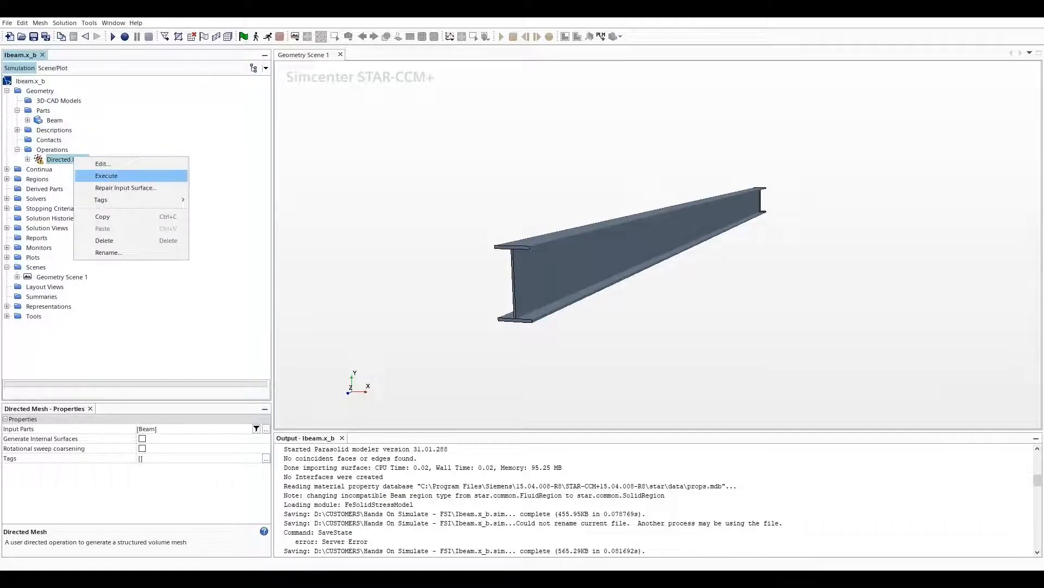
left_click(106, 175)
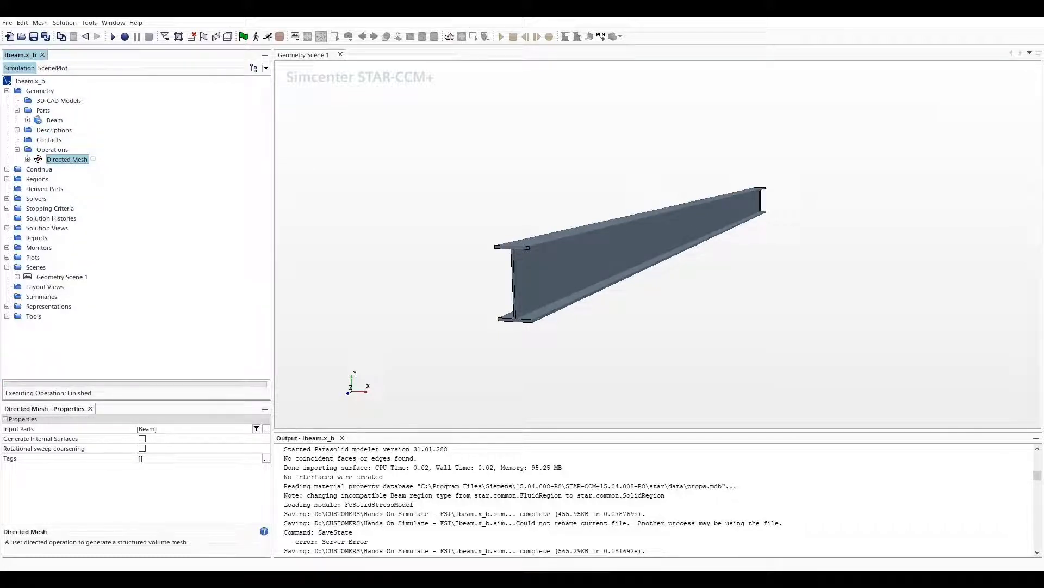
Apply the Volume Mesh representation to Geometry Scene 1.
right_click(313, 182)
mouse_move(380, 227)
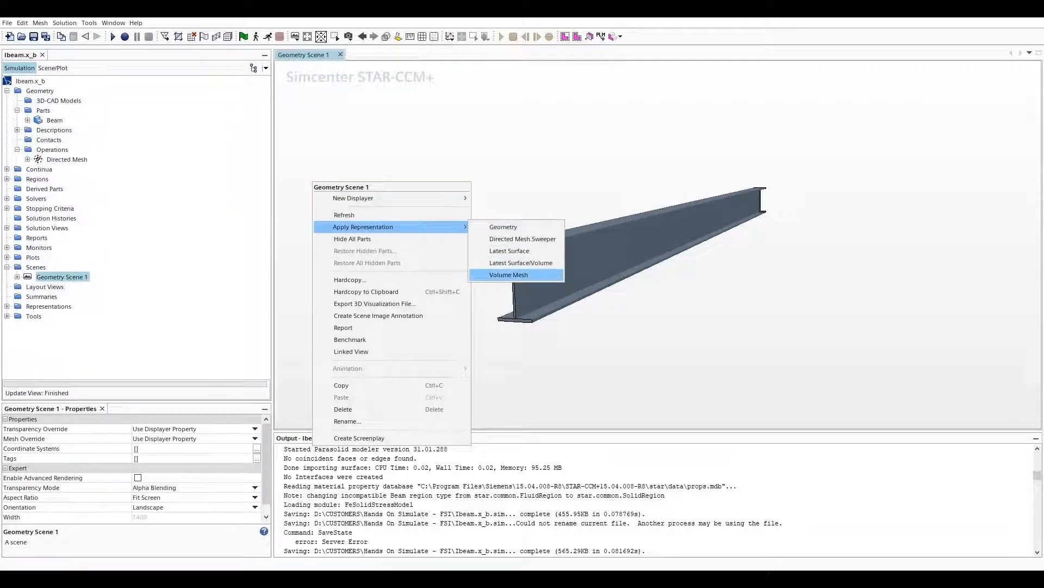
left_click(508, 275)
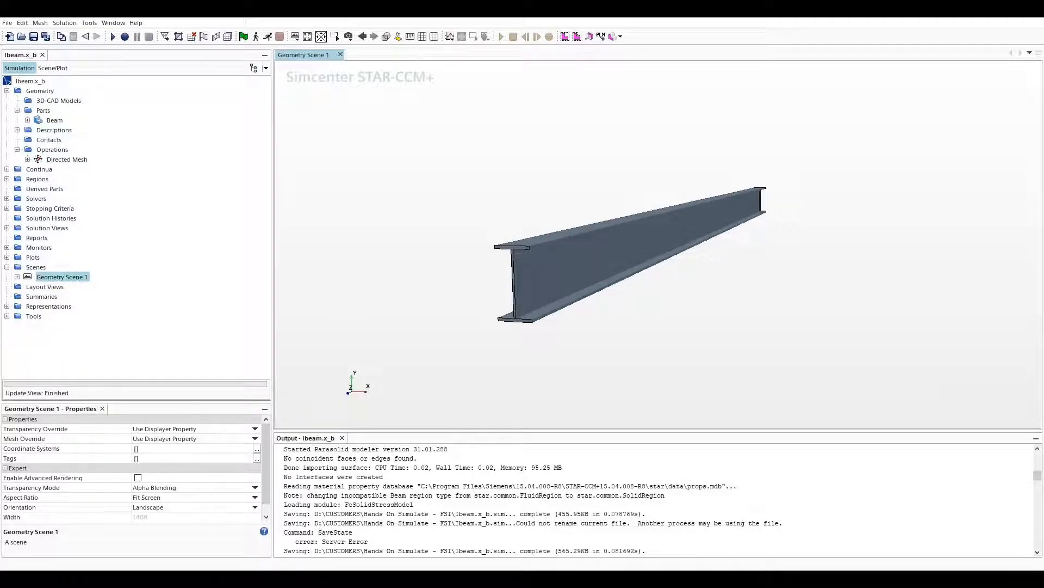
Turn on mesh line display for Surface 1 in the geometry scene and examine the beam's volume mesh.
left_click(53, 68)
left_click(39, 100)
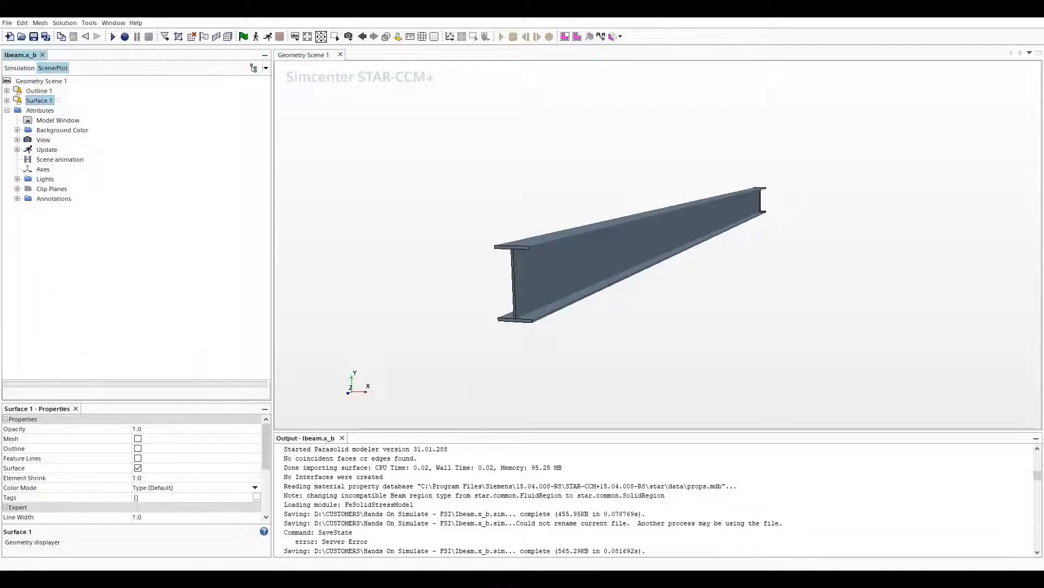
left_click(138, 439)
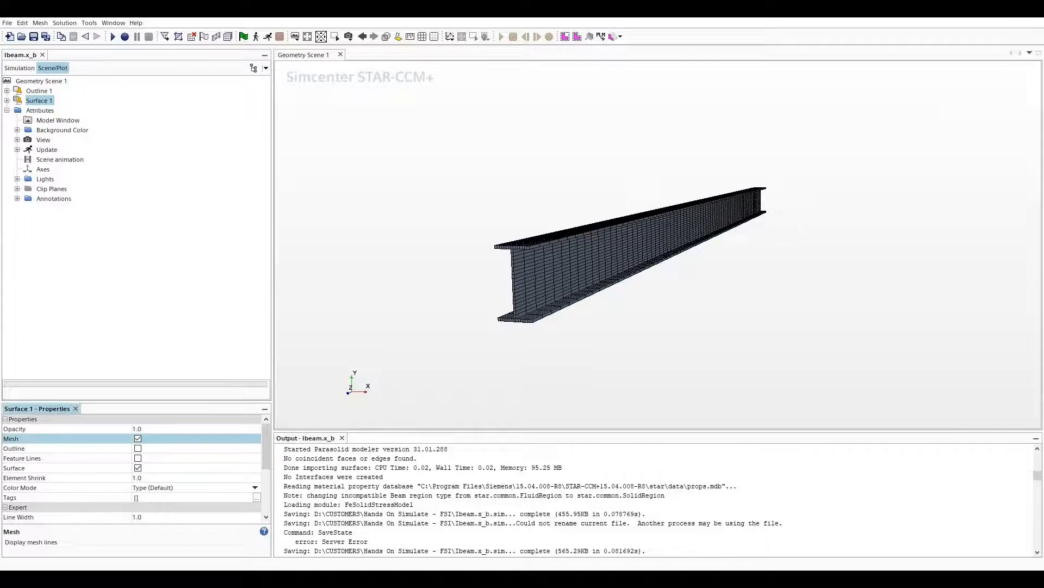
scroll(543, 267, "up", 2)
scroll(632, 269, "up", 1)
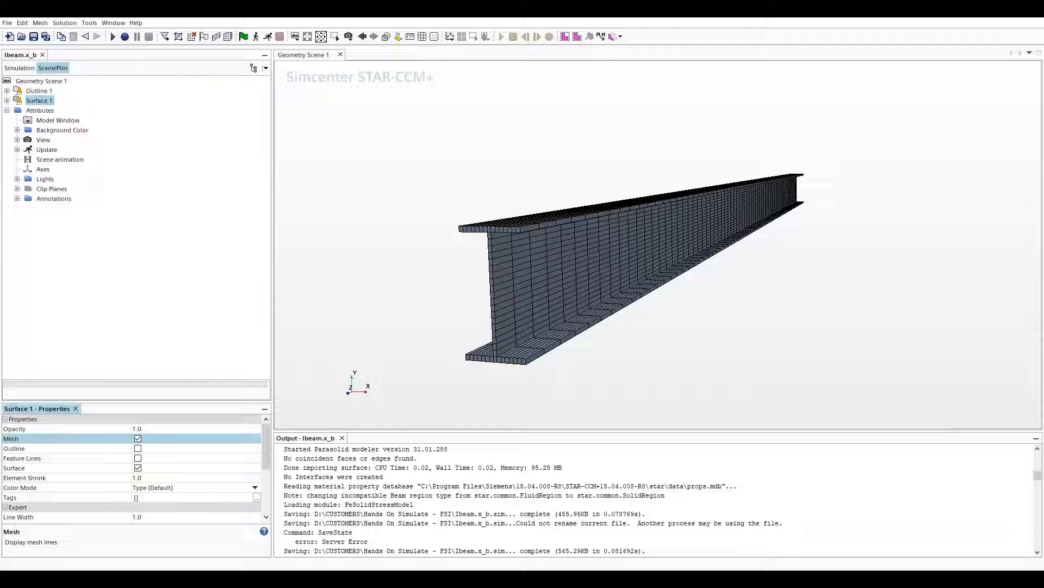
left_click_drag(554, 264, 520, 263)
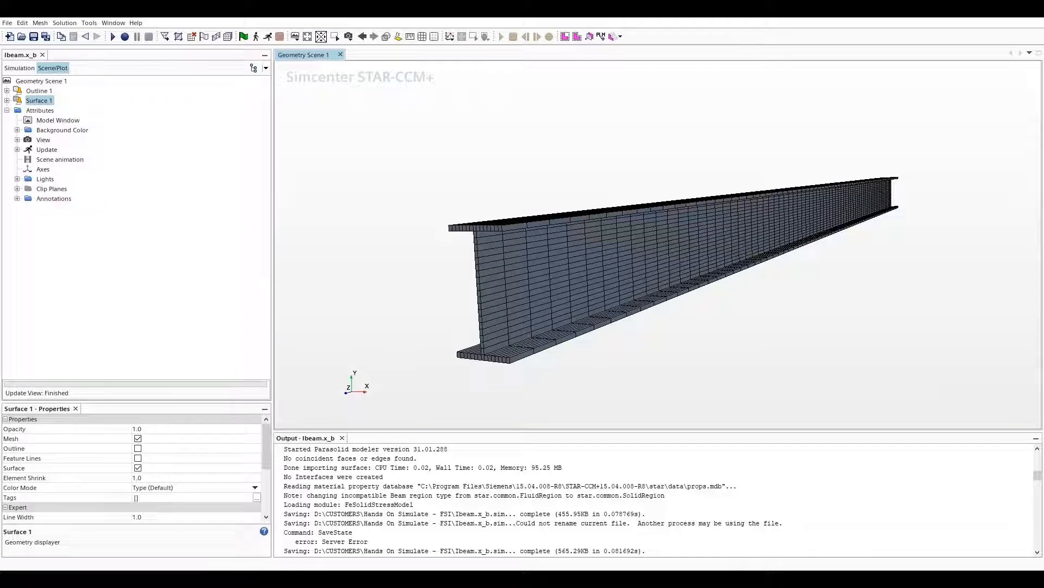
Return to the simulation tree and collapse its Regions branch.
left_click(19, 68)
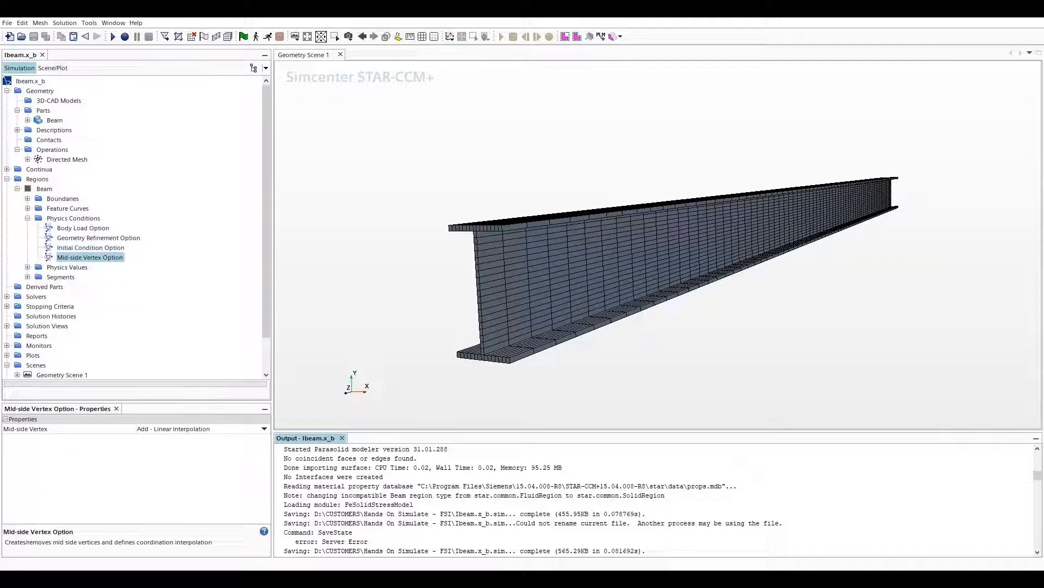
left_click(7, 179)
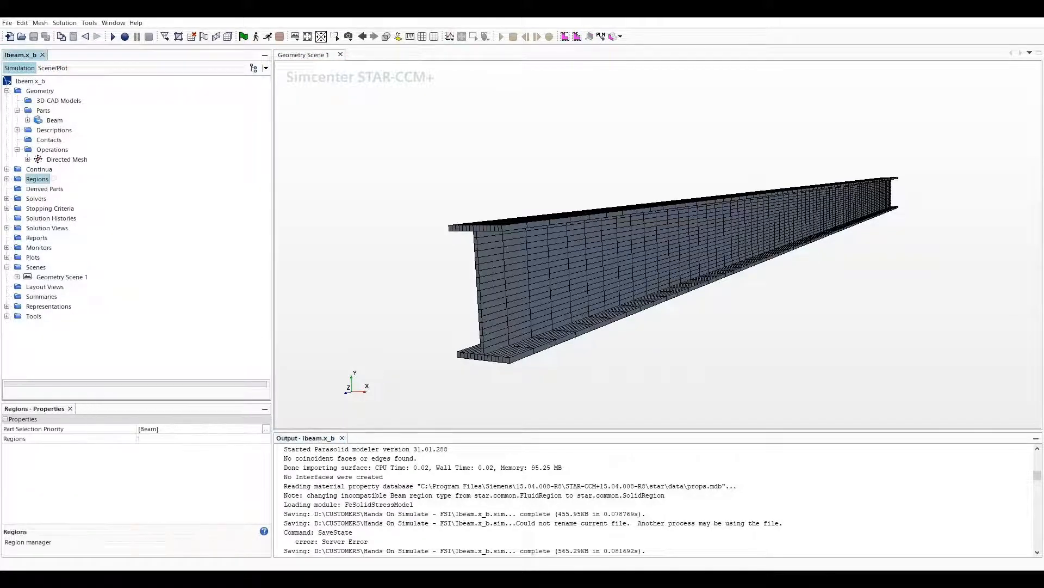
Create a new scalar scene and rename it Stress.
left_click(7, 90)
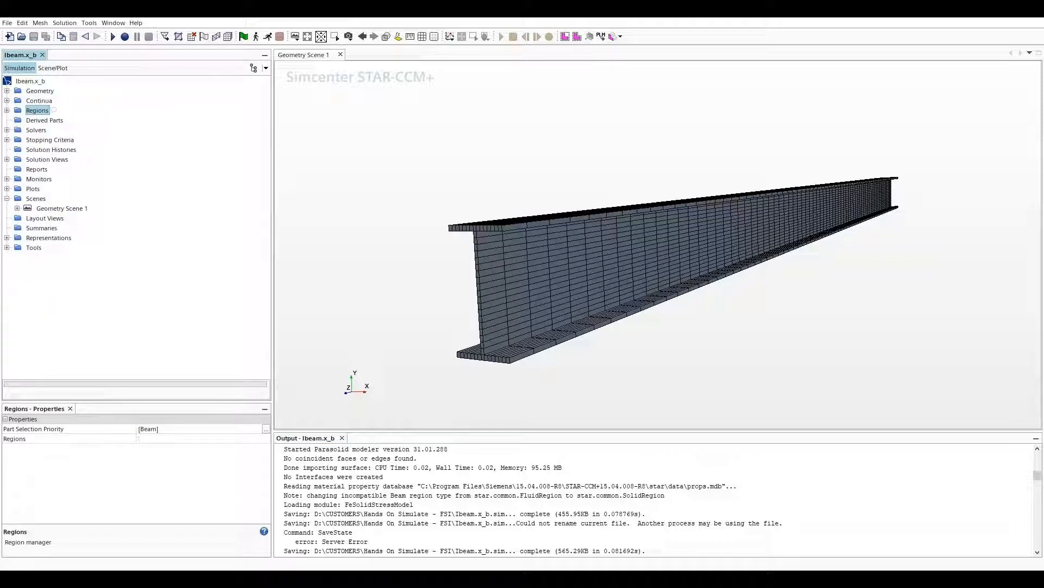
right_click(31, 198)
mouse_move(87, 204)
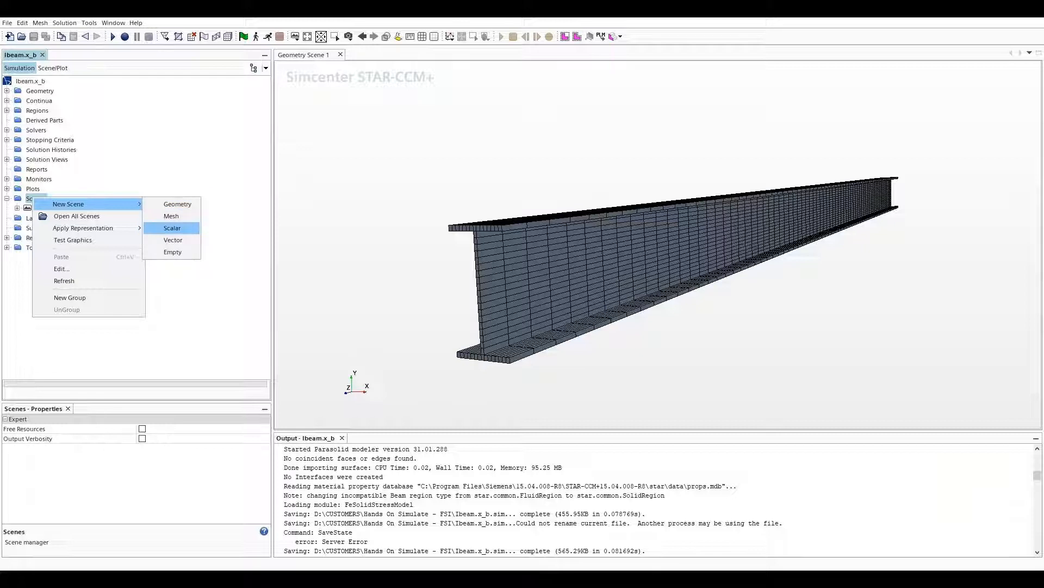
left_click(172, 227)
right_click(65, 218)
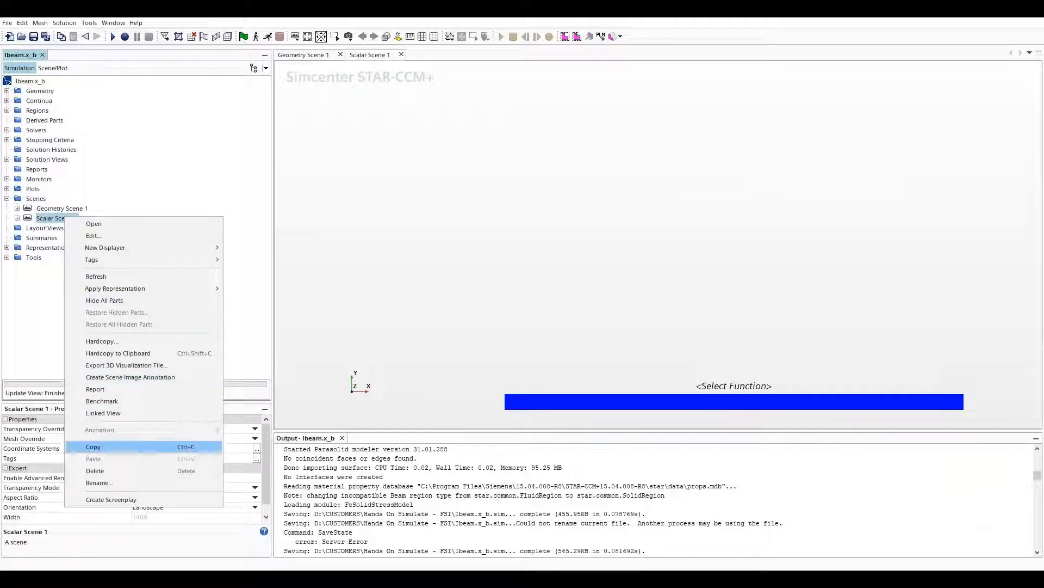
left_click(99, 482)
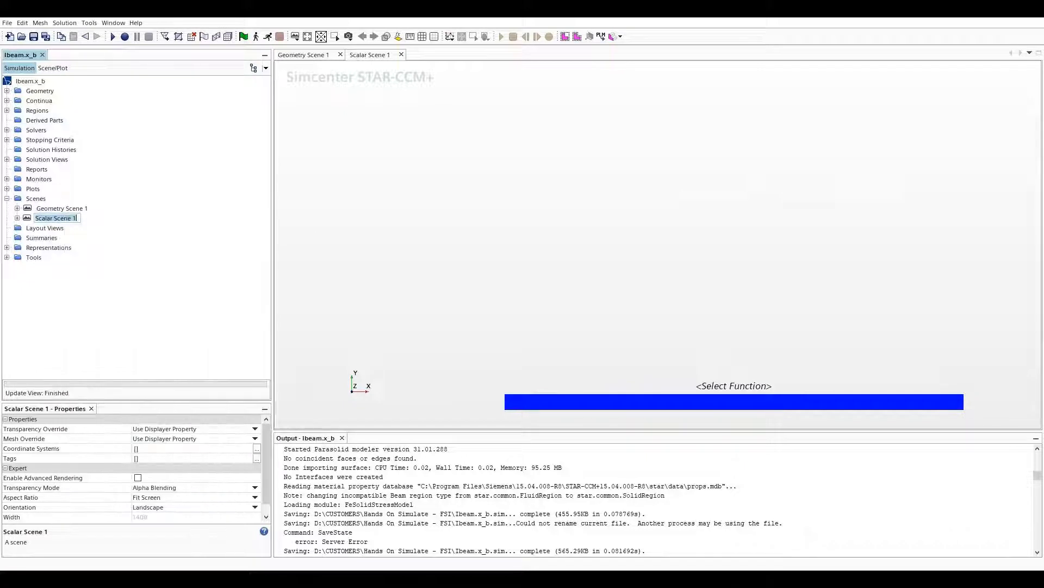
type("Stress")
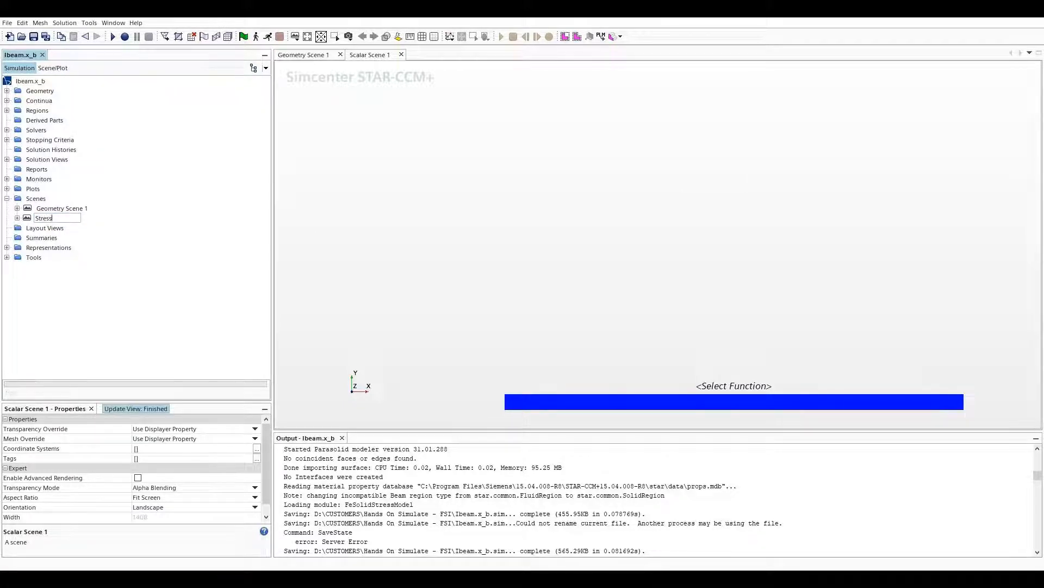
key("Return")
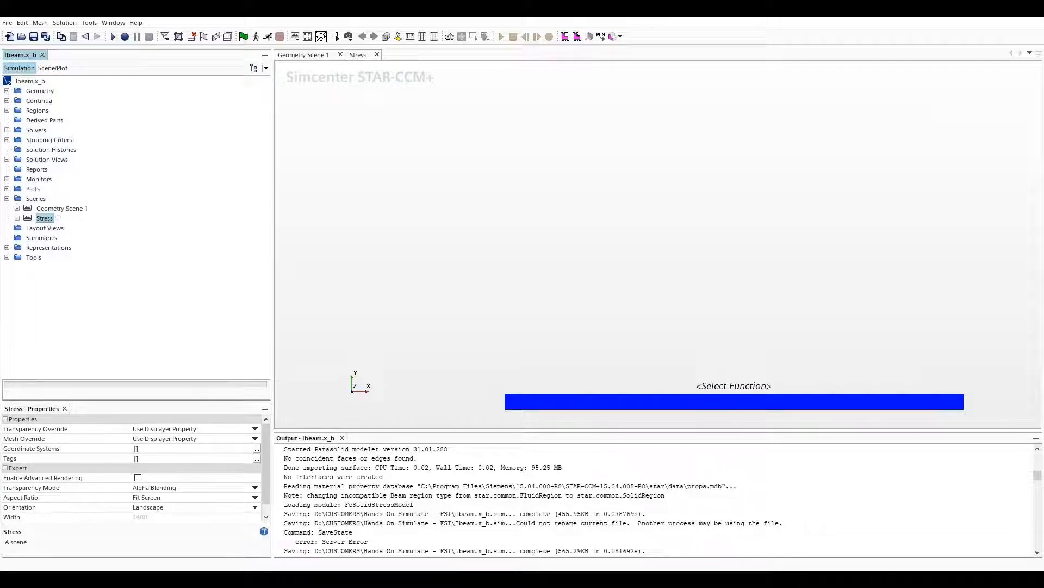
Set the contour style of the Stress scene's Scalar 1 displayer to Smooth Filled.
key("Right")
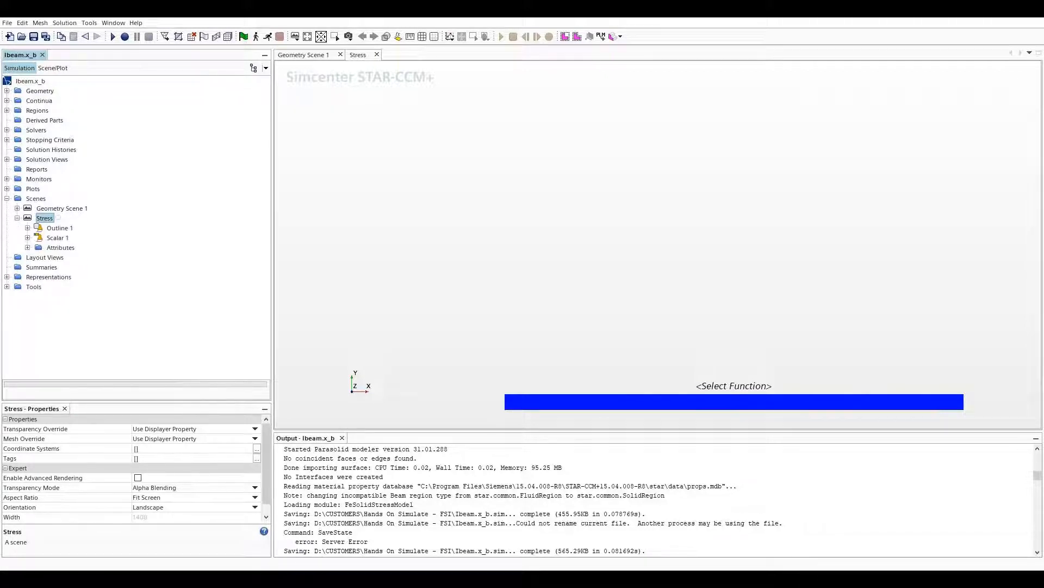
left_click(58, 238)
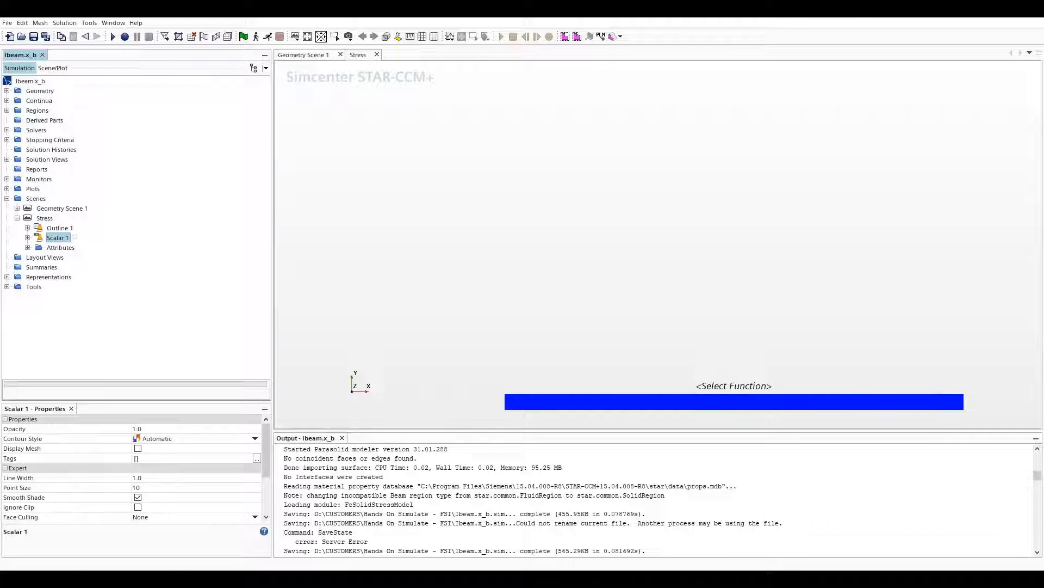
left_click(185, 438)
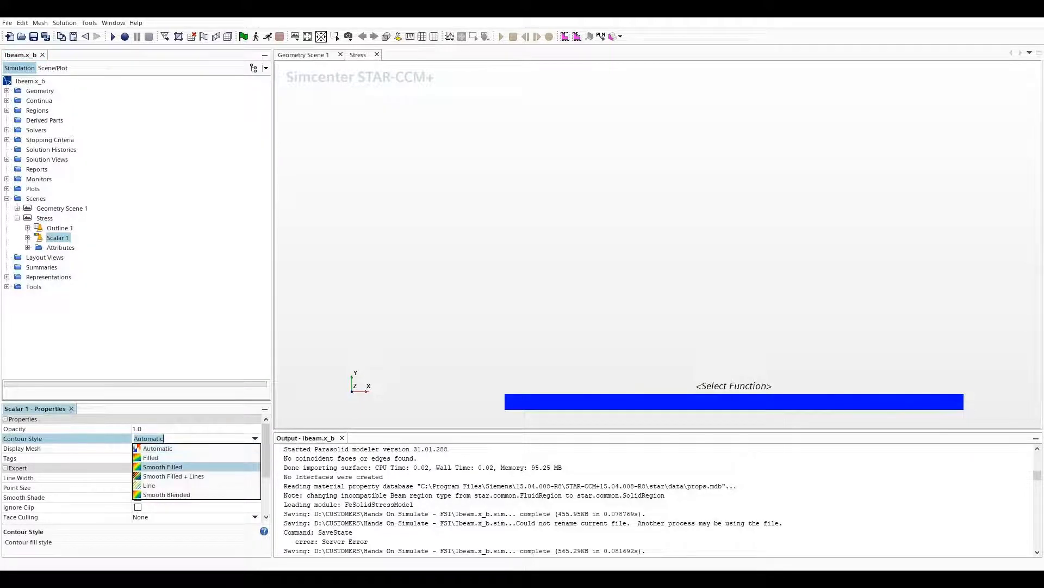
left_click(162, 466)
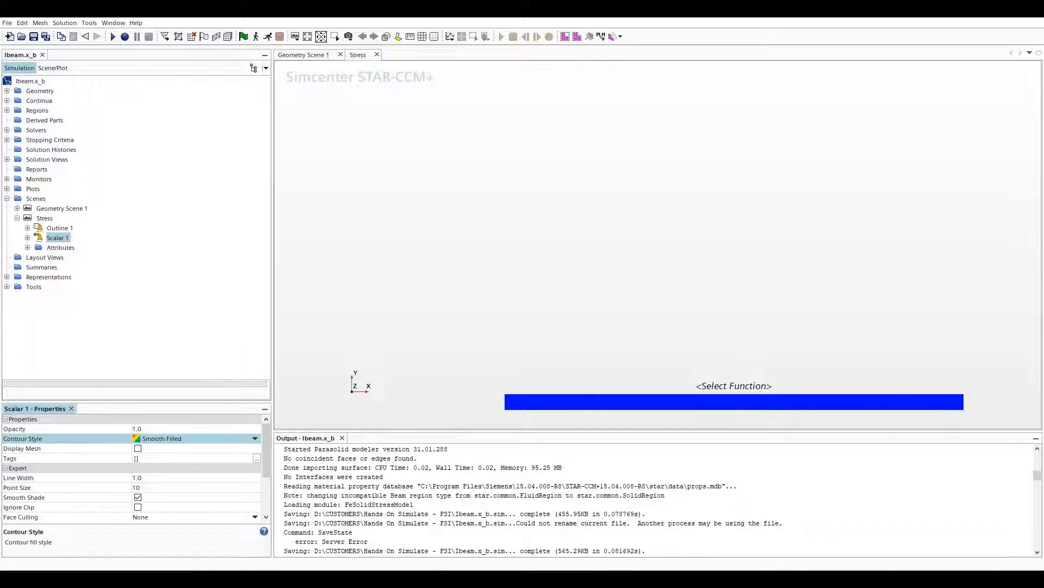
Assign all surfaces of the Beam part to the Stress scene's Scalar 1 displayer.
left_click(28, 238)
left_click(63, 247)
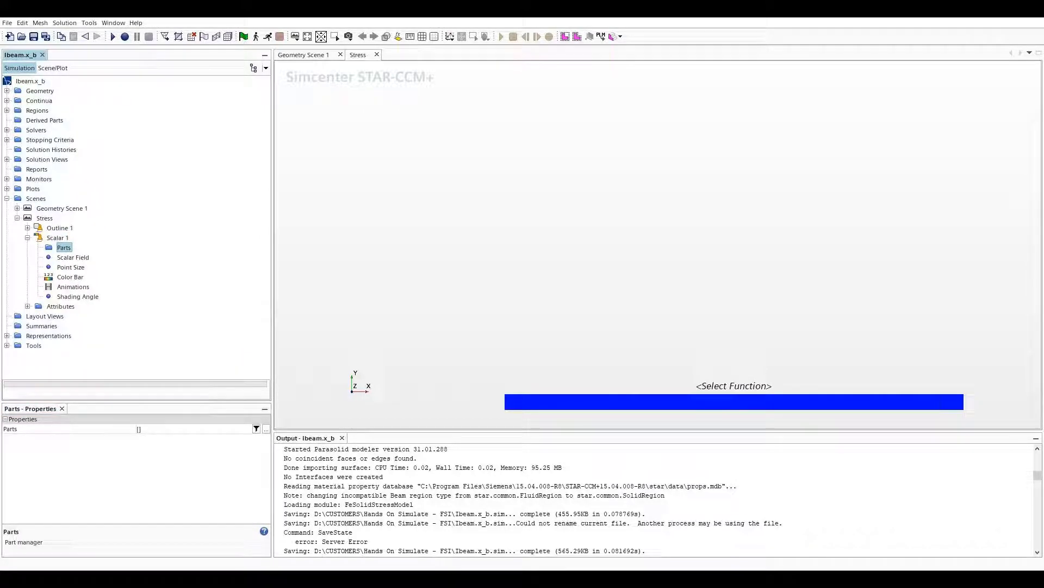
left_click(266, 428)
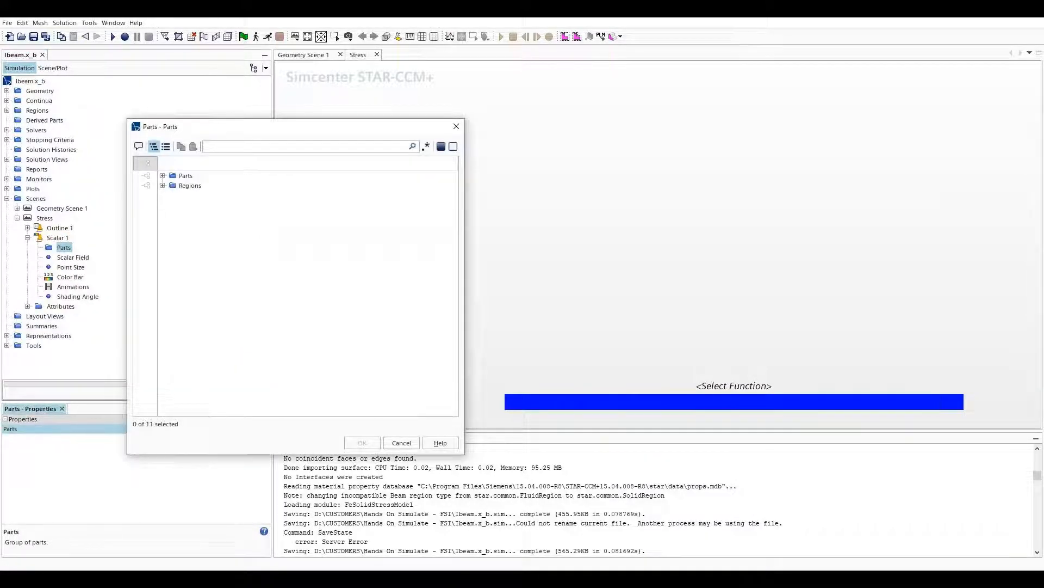
left_click(162, 176)
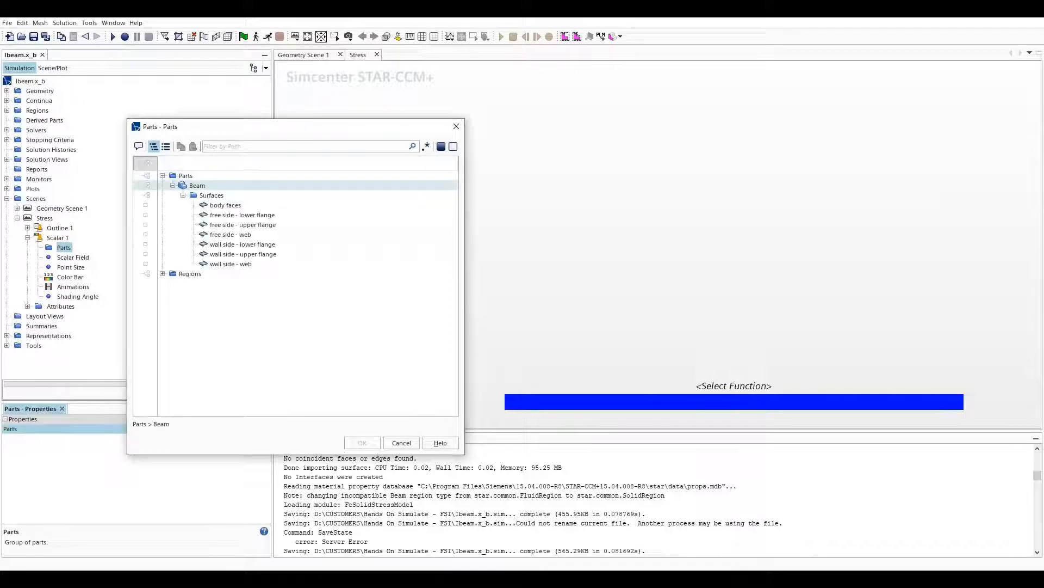
left_click(197, 186)
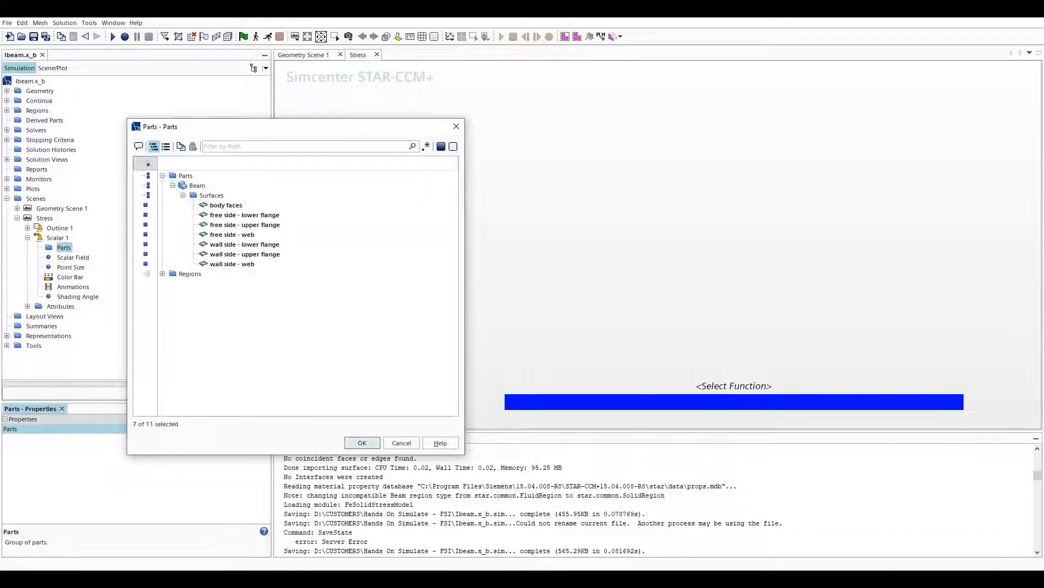
left_click(361, 443)
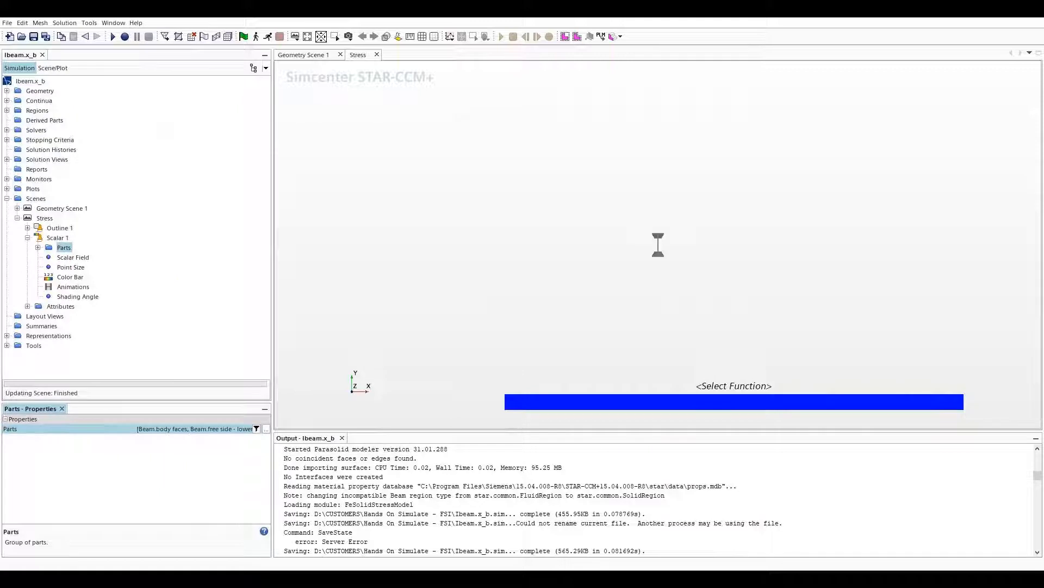
Set the Stress scene's scalar field function to the k,k component of Stress Tensor in the Laboratory coordinate system.
left_click(81, 257)
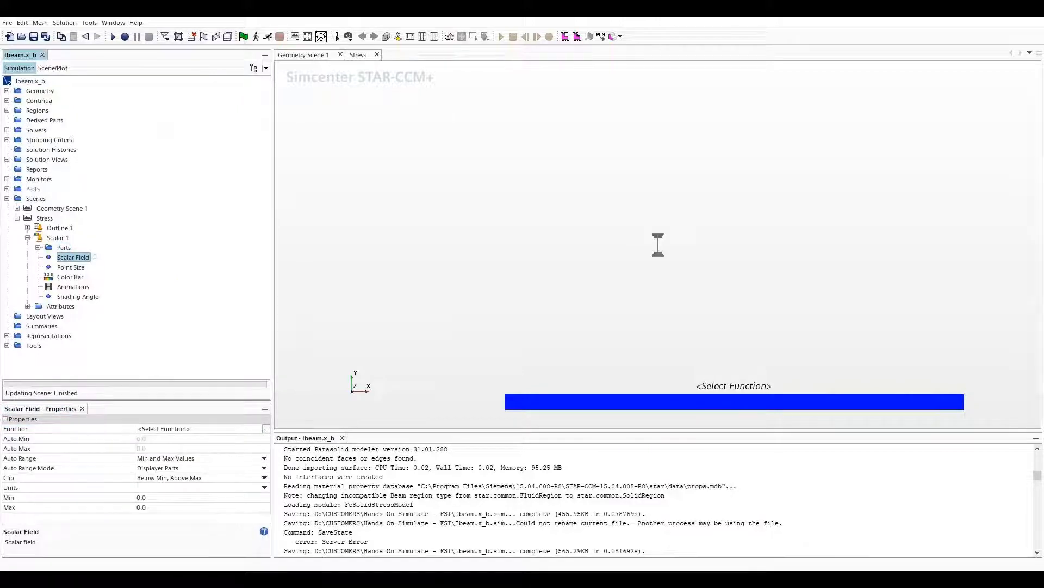
left_click(266, 429)
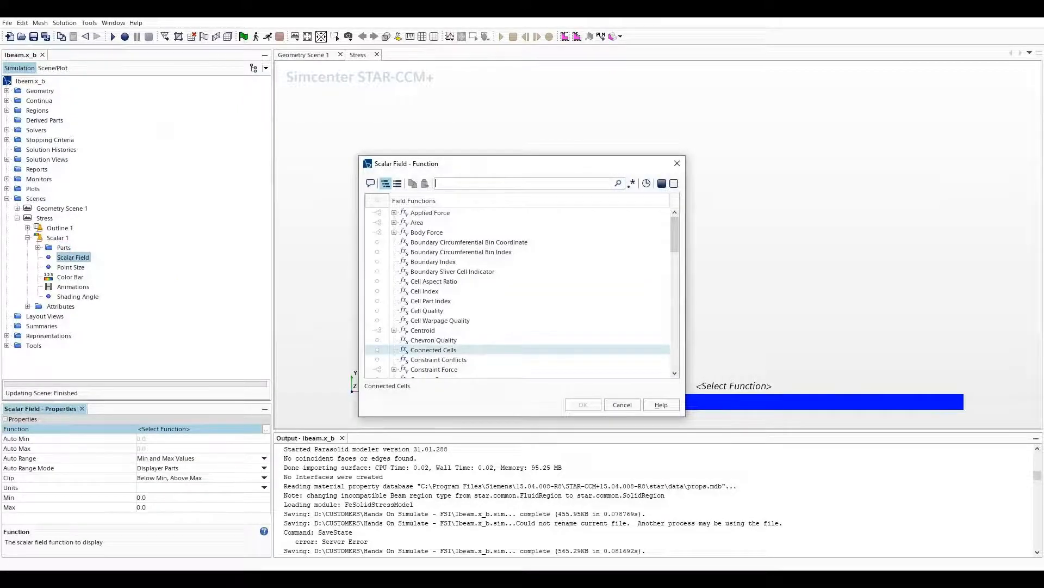
type("stress")
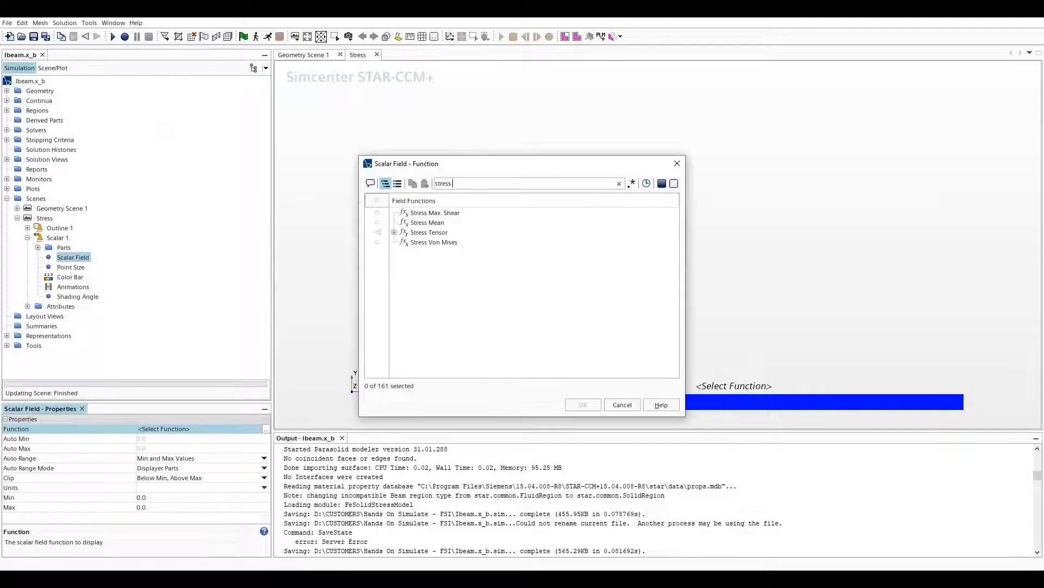
left_click(394, 233)
left_click(405, 271)
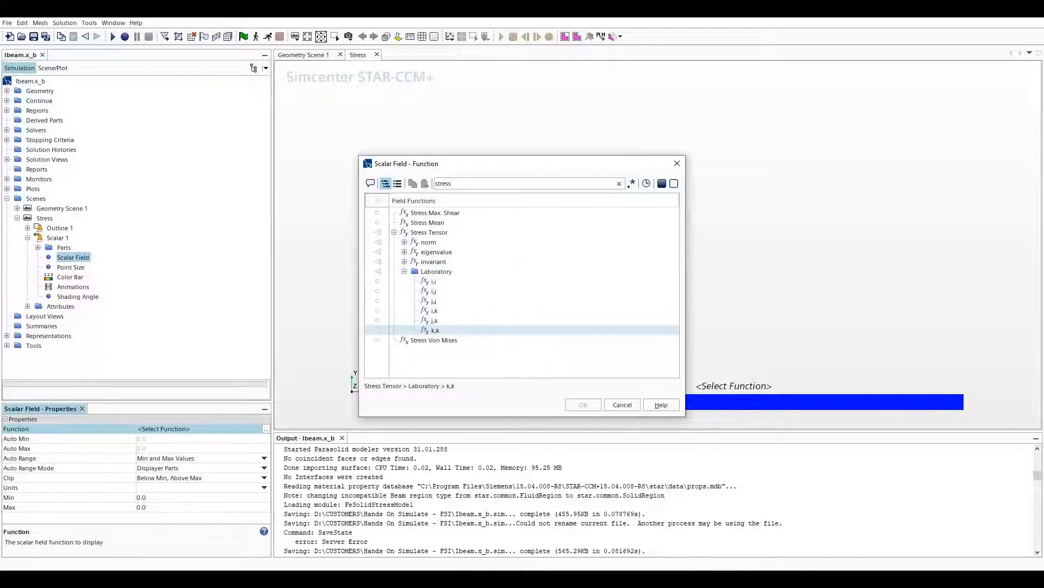
left_click(435, 329)
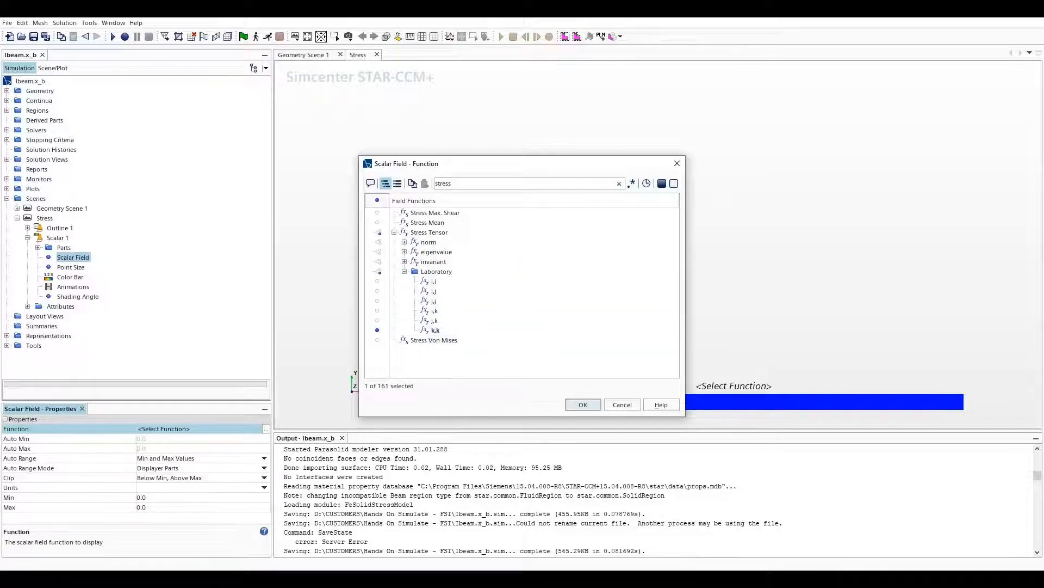
left_click(582, 405)
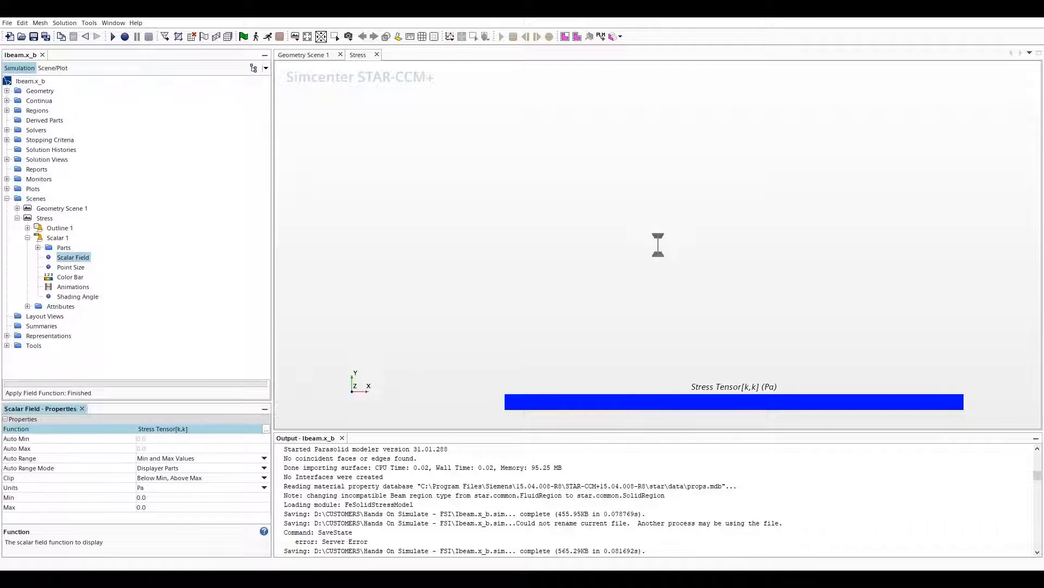
Set the units of the Stress scene's scalar field to MPa.
left_click(265, 487)
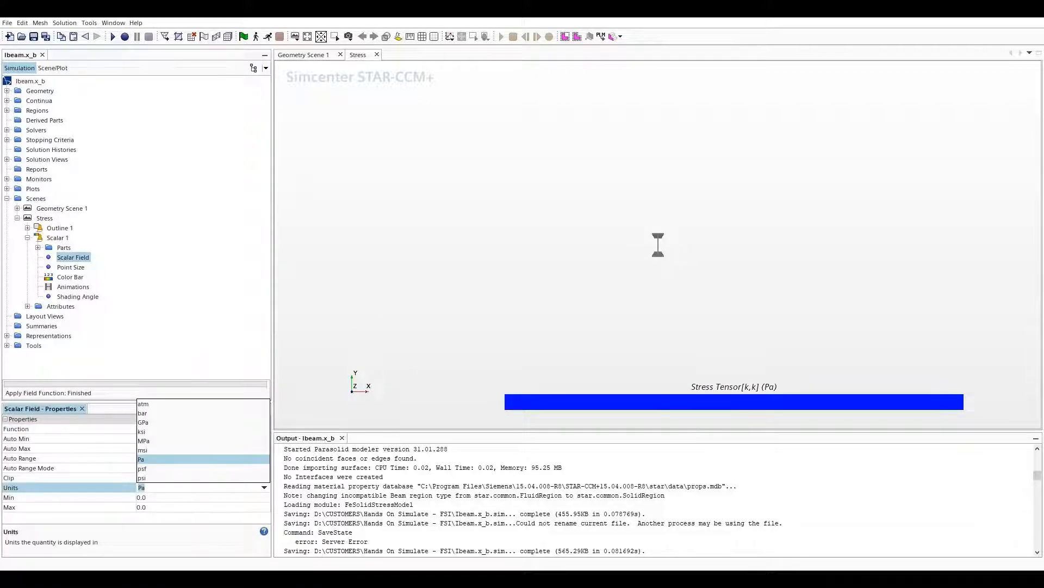
key("Up")
key("Up")
key("Return")
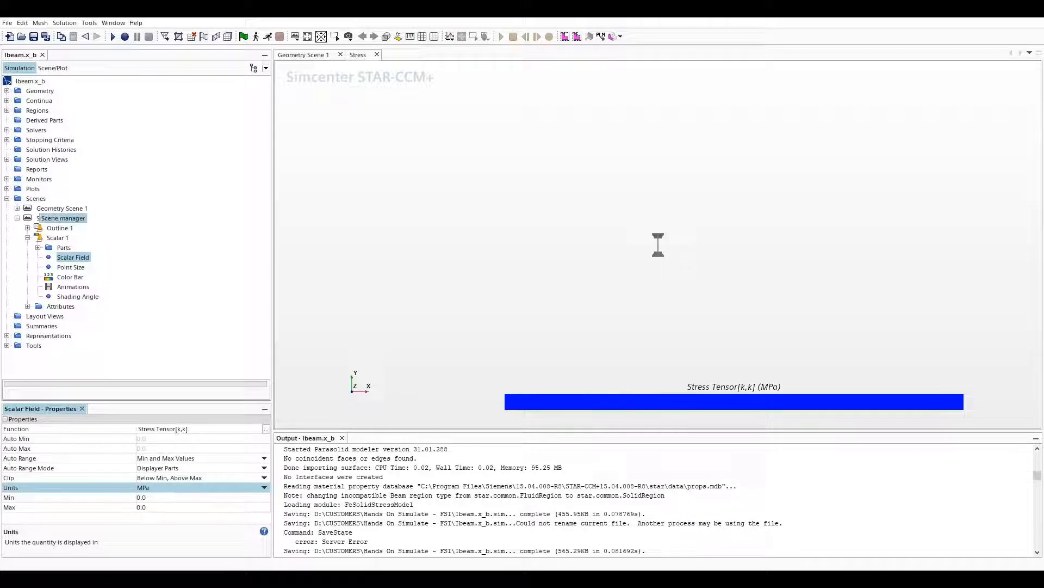
Create a second scalar scene and rename it Displacement.
right_click(37, 199)
mouse_move(82, 206)
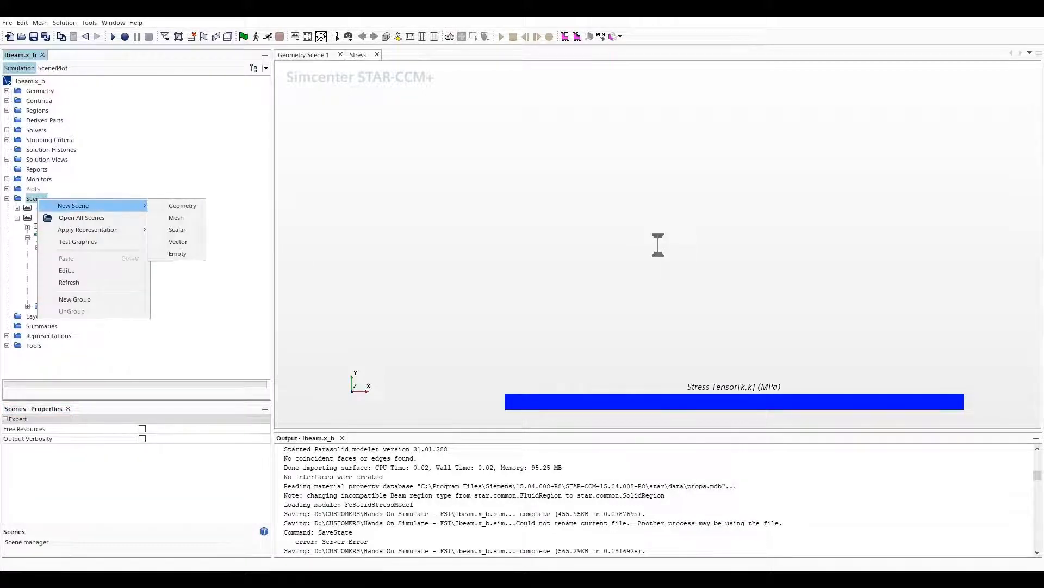
left_click(177, 230)
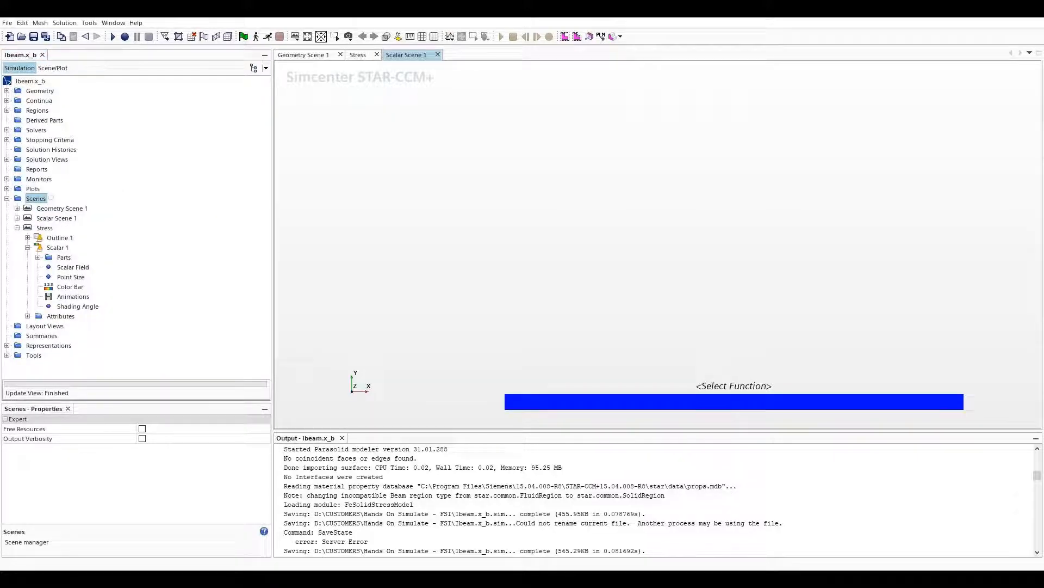
right_click(65, 217)
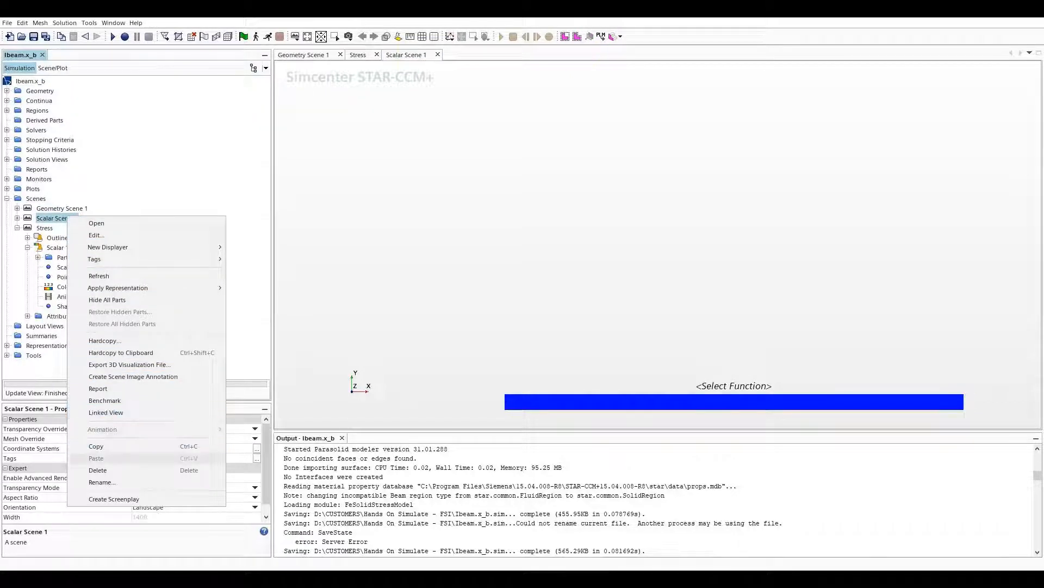
key("Return")
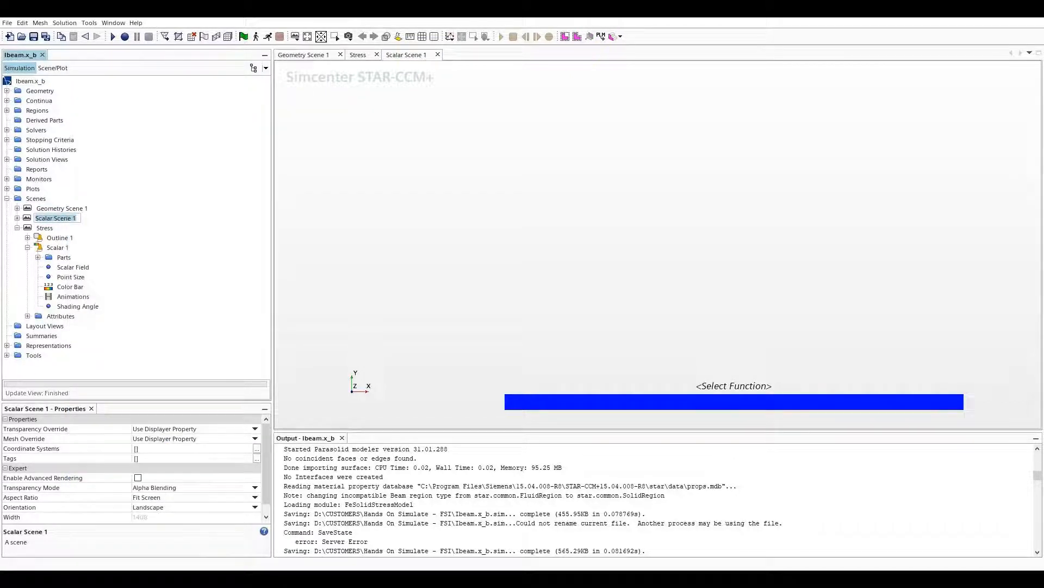
type("Displacement")
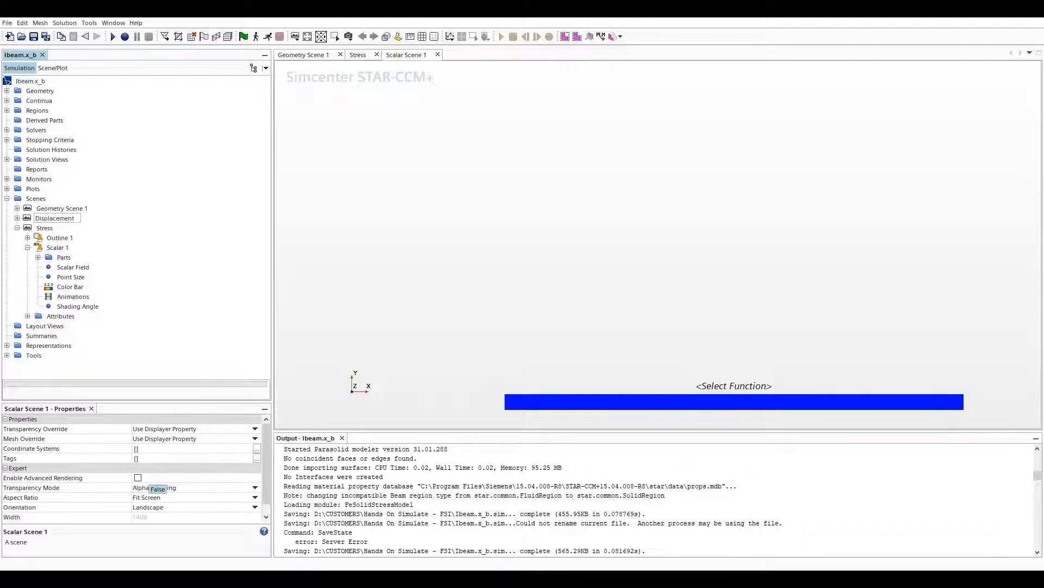
key("Return")
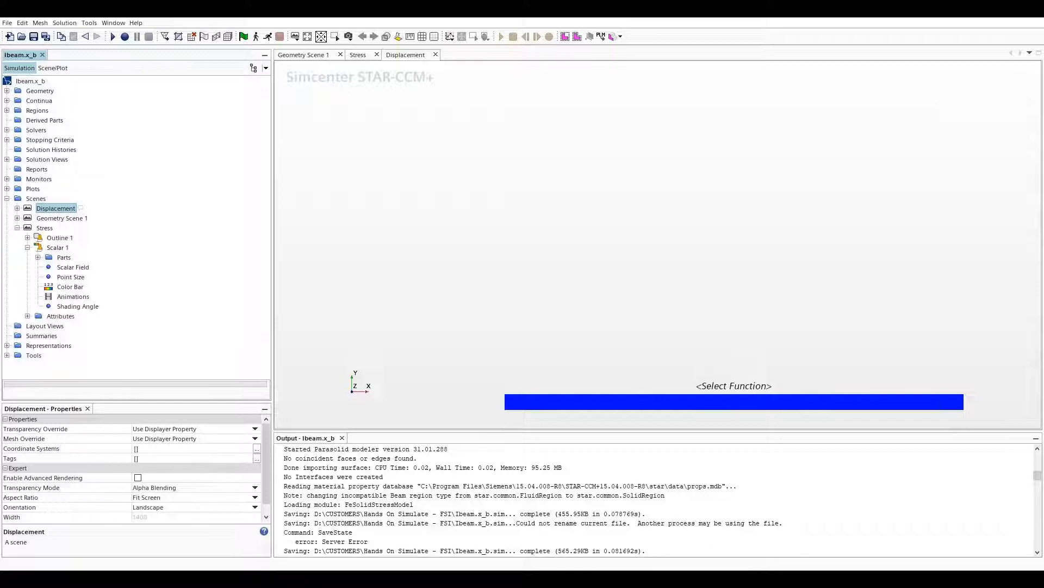
Start a new vector warp derived part with all surfaces of the Beam part as its input parts.
left_click(45, 121)
right_click(54, 121)
mouse_move(90, 127)
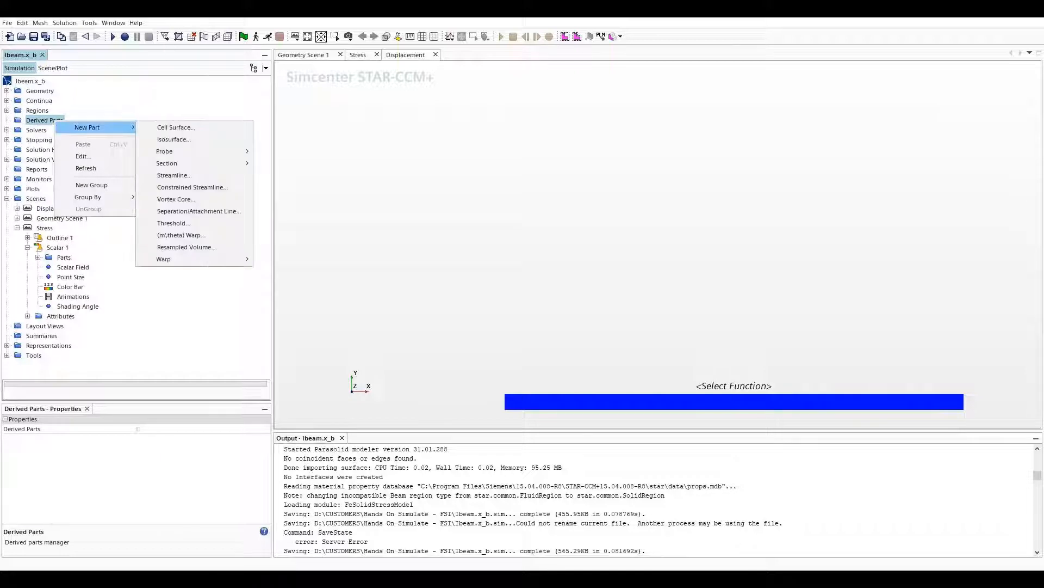
mouse_move(163, 259)
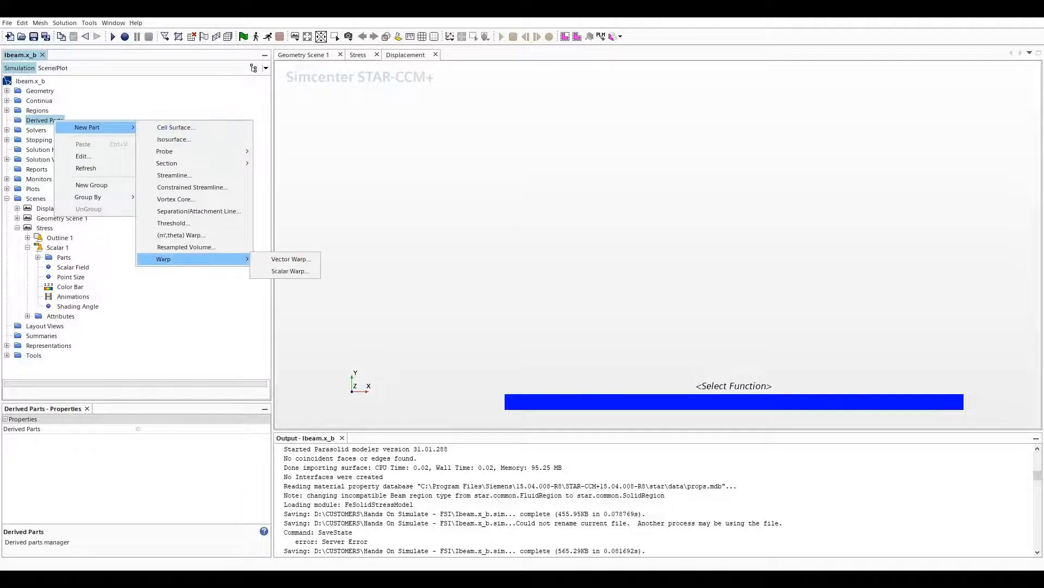
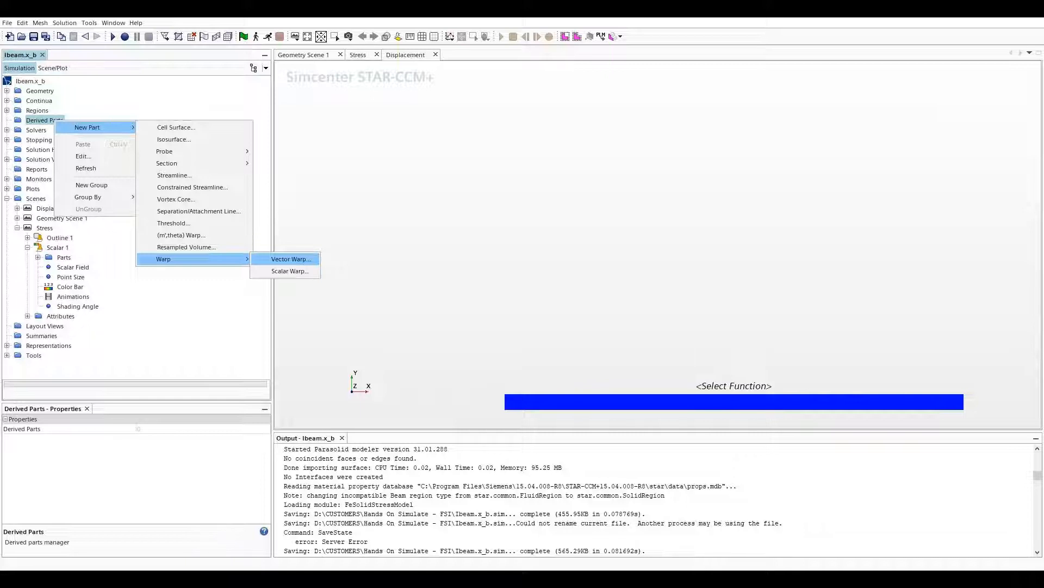
left_click(291, 259)
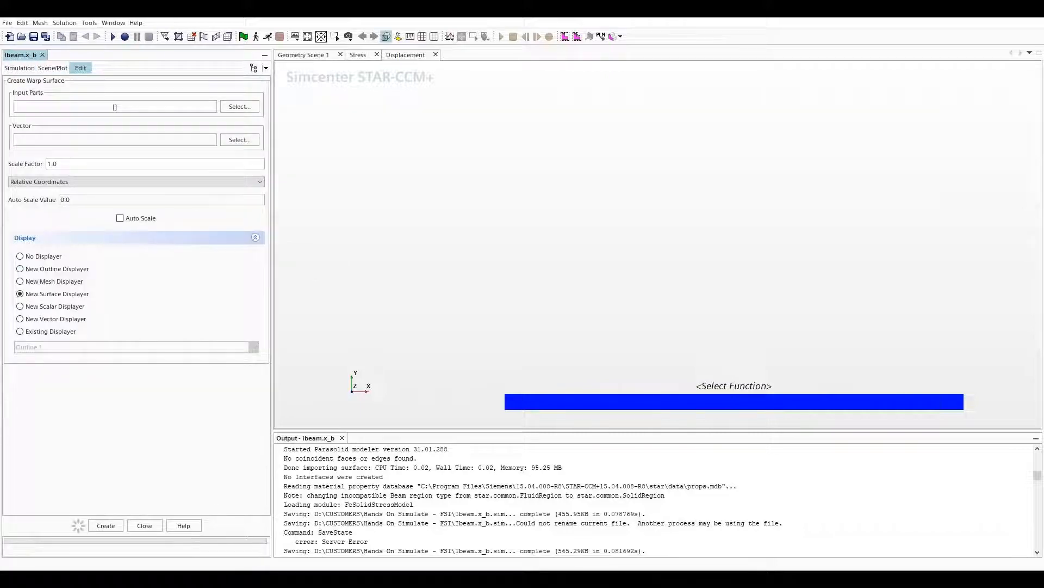
left_click(239, 106)
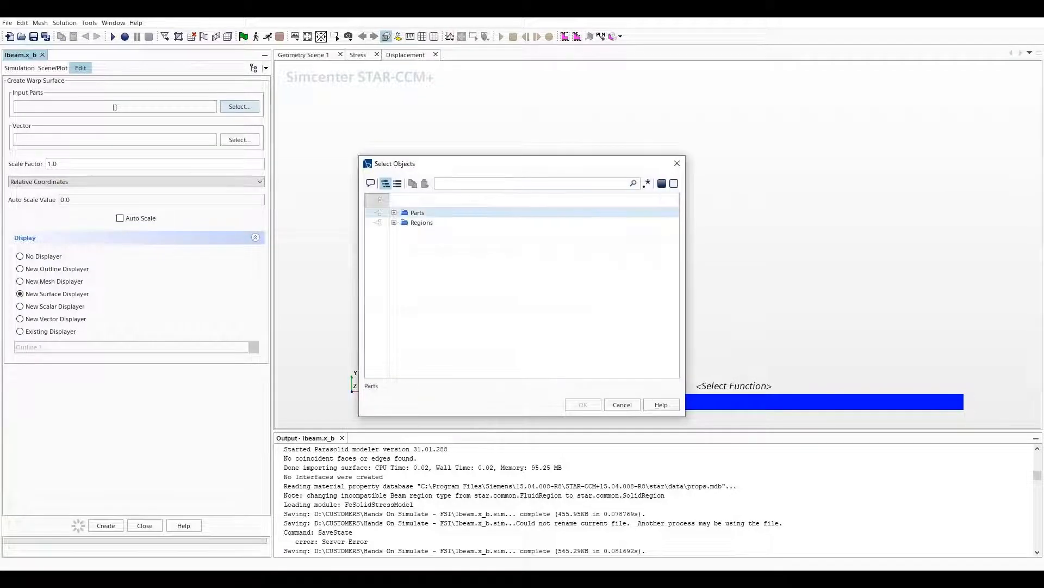
left_click(395, 213)
left_click(429, 223)
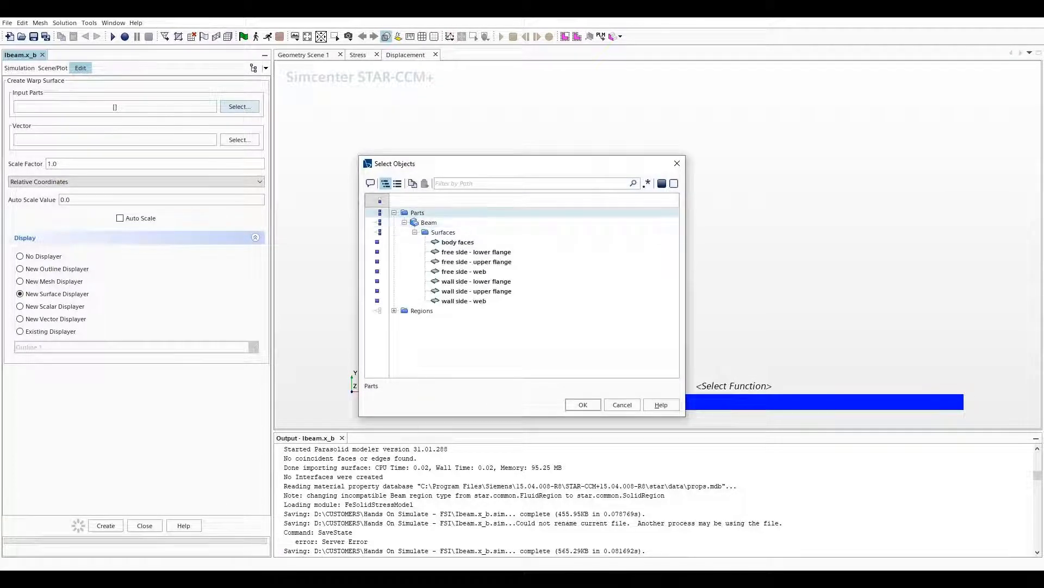
left_click(582, 405)
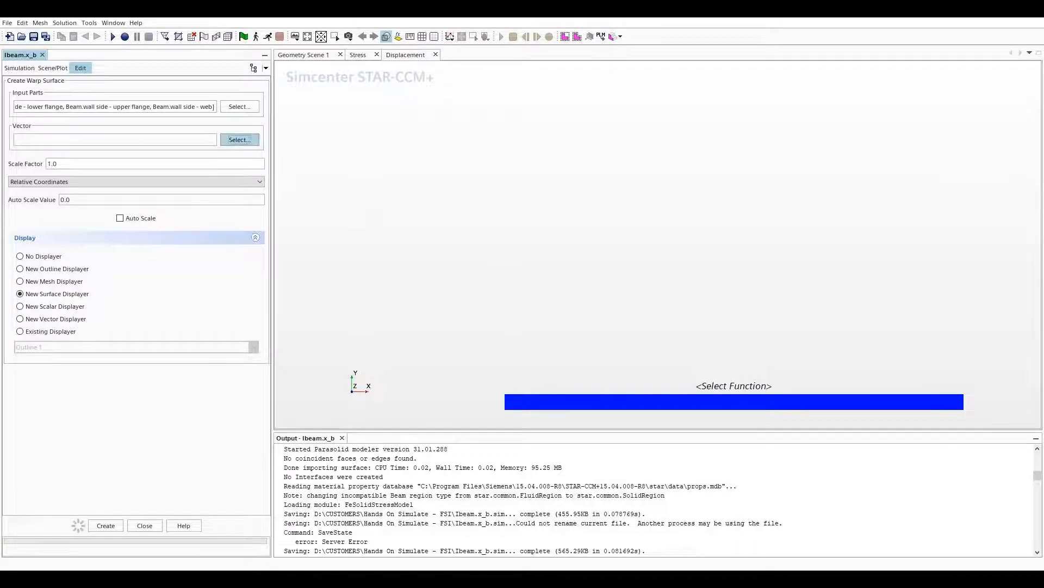
Set the warp's vector to Displacement with Auto Scale enabled and No Displayer, and create the warp surface.
left_click(239, 140)
type("Di")
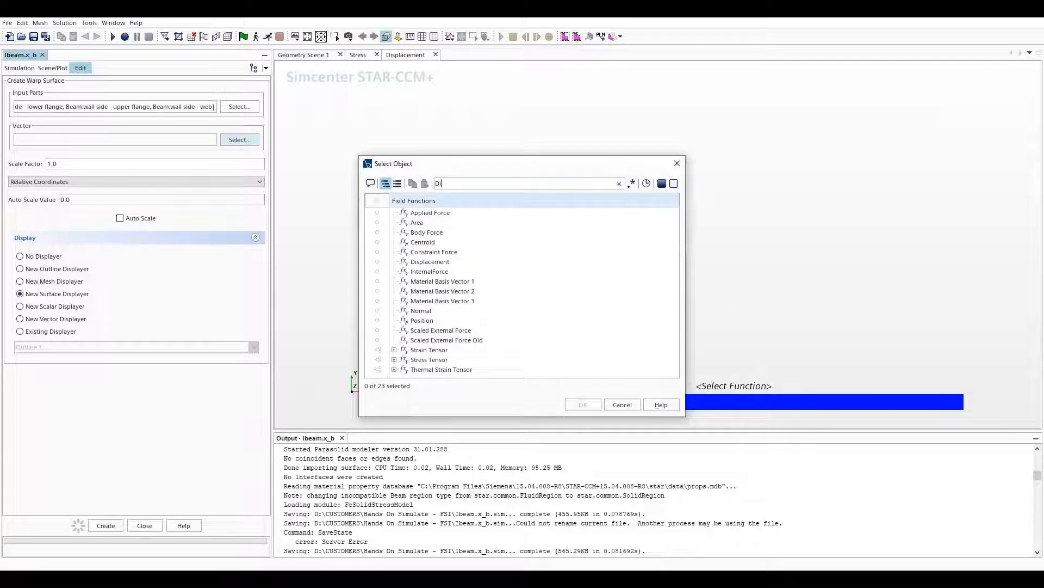
type("splace")
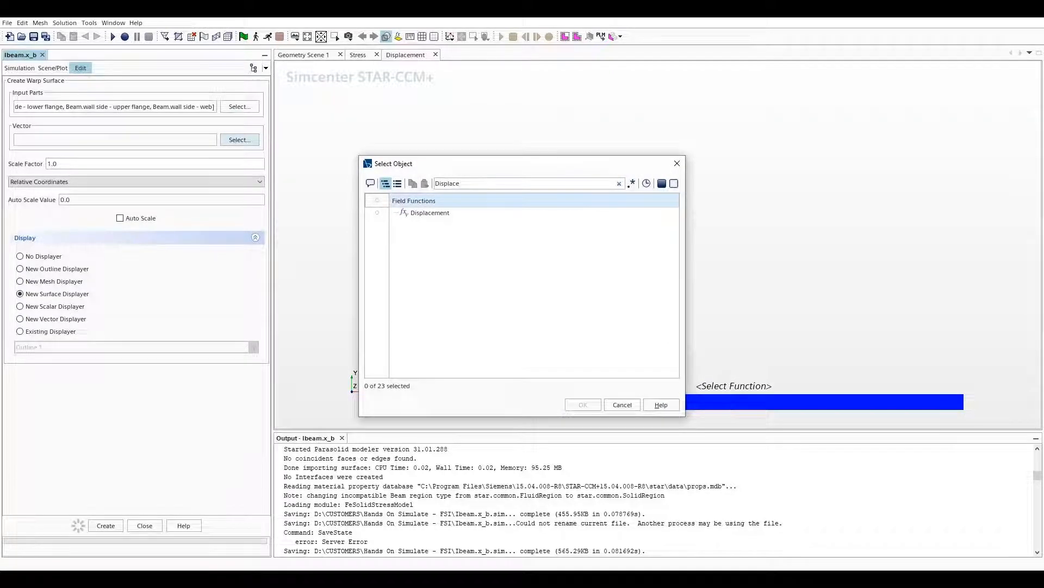
left_click(431, 213)
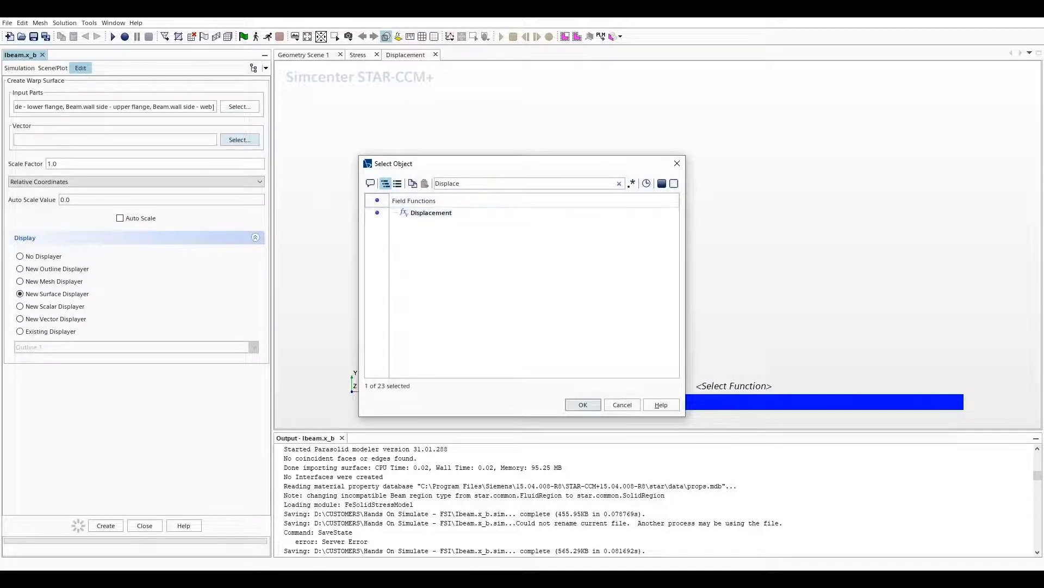
left_click(583, 404)
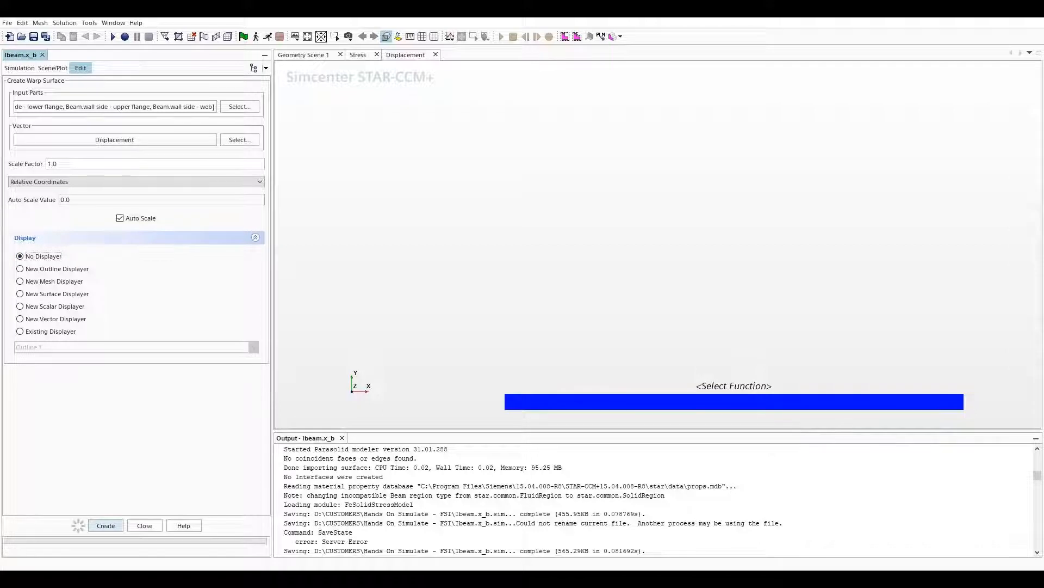
left_click(106, 525)
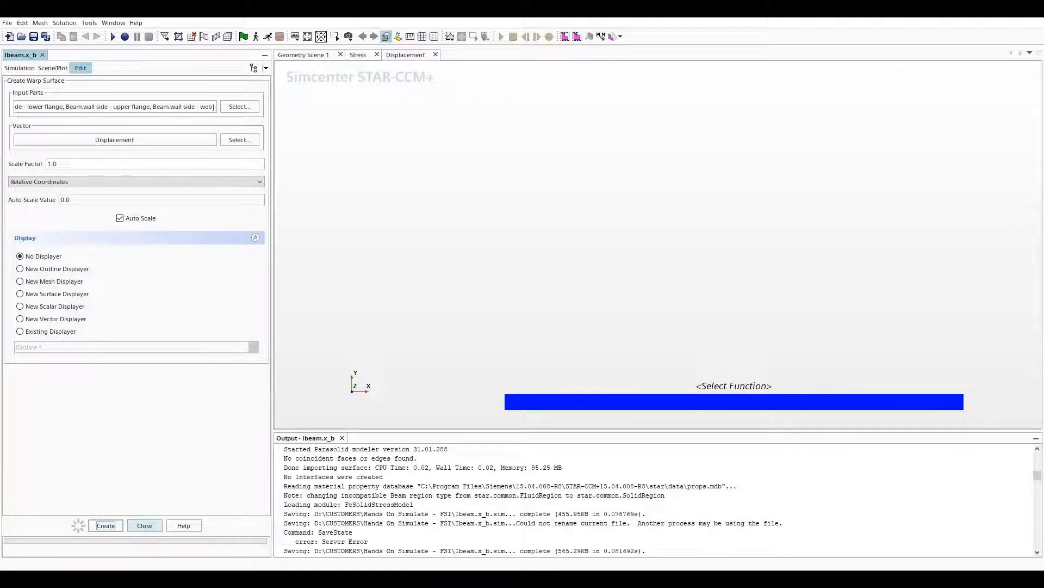
left_click(144, 525)
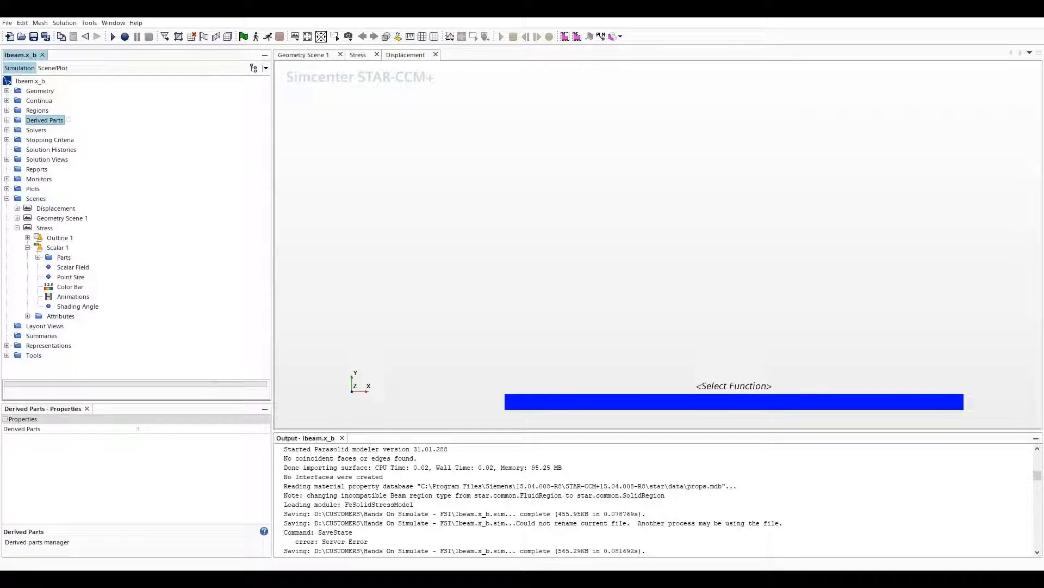
Add a surface displayer to the Displacement scene and set its opacity to 0.2.
double_click(62, 120)
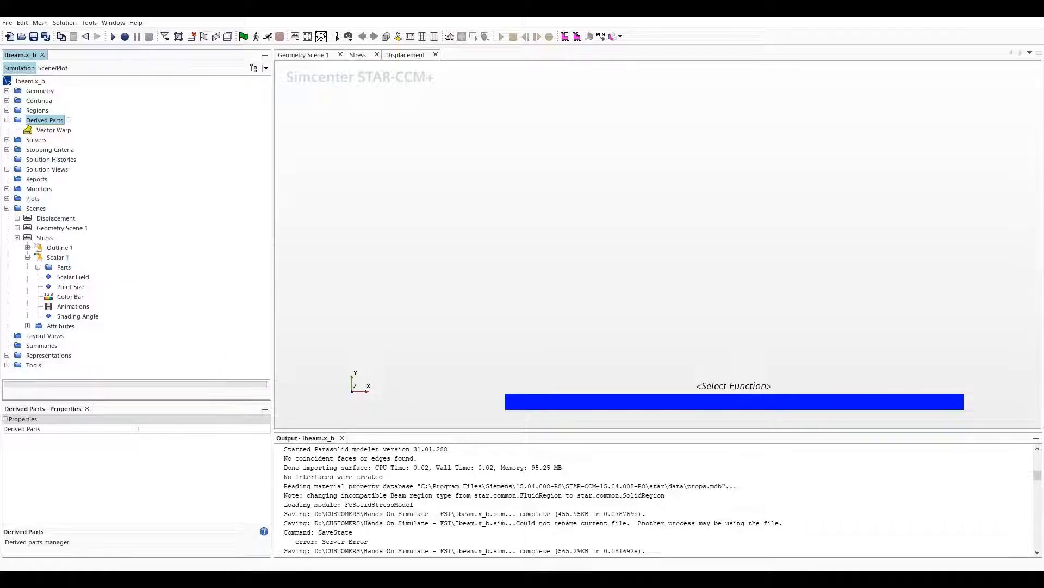
left_click(18, 238)
left_click(18, 218)
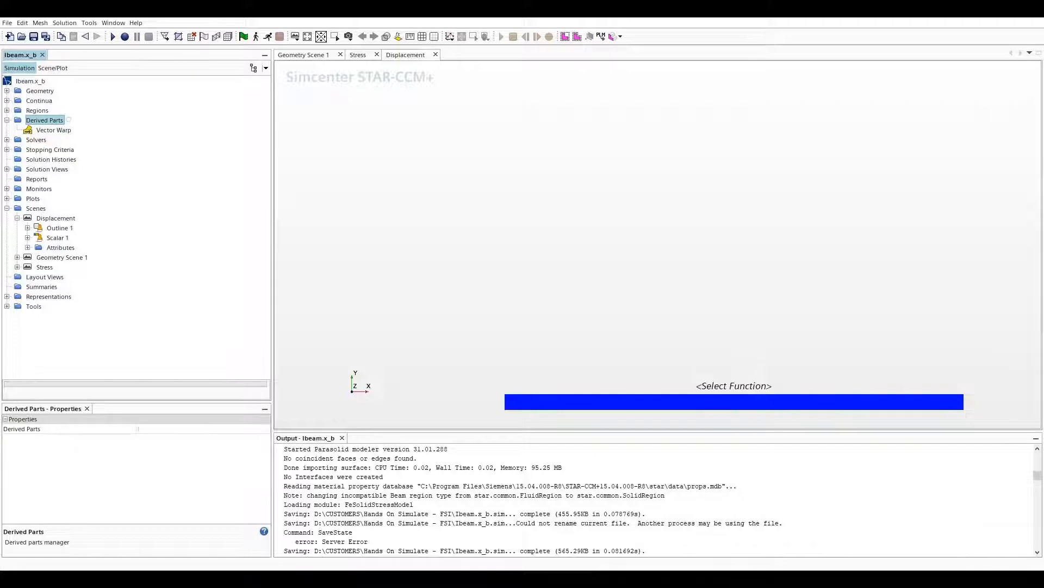
left_click(56, 218)
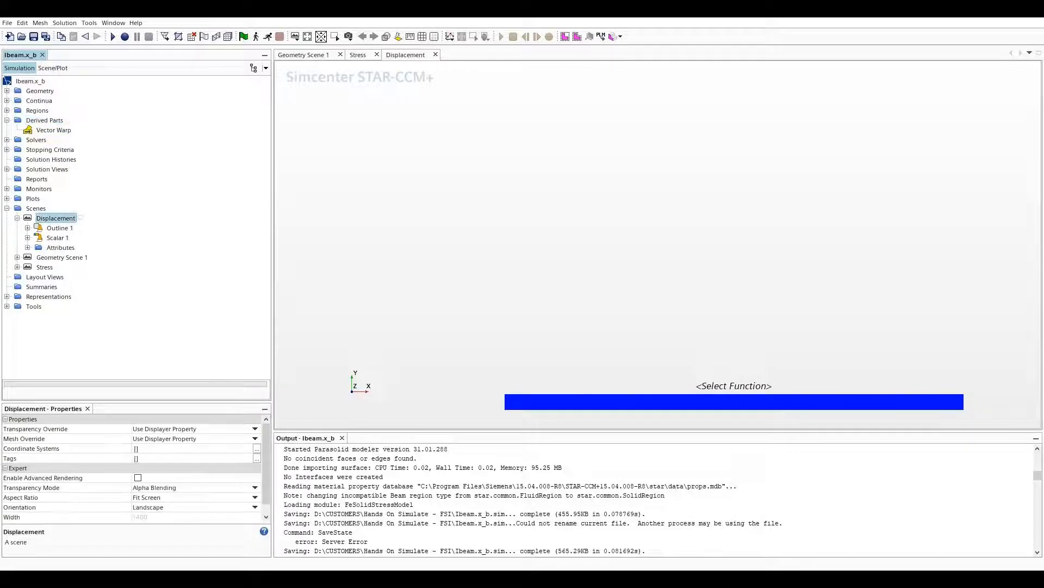
right_click(55, 218)
mouse_move(109, 250)
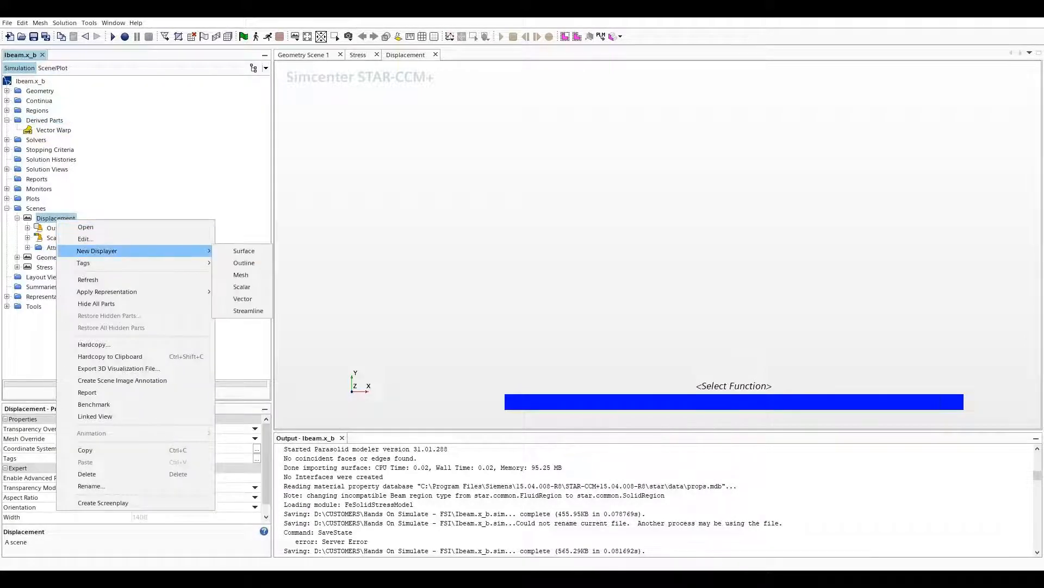
left_click(244, 251)
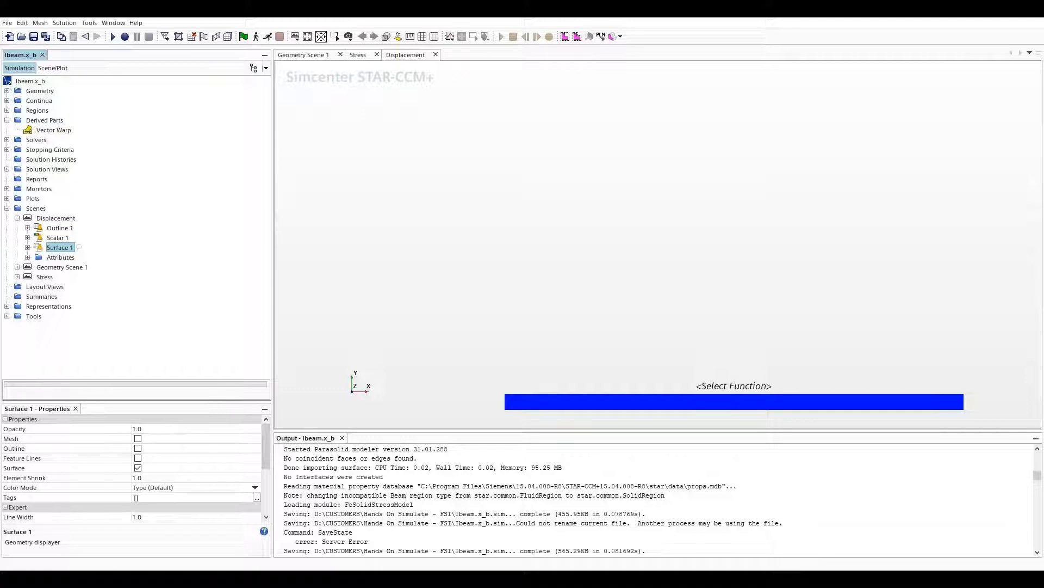
left_click(161, 429)
type("0.2")
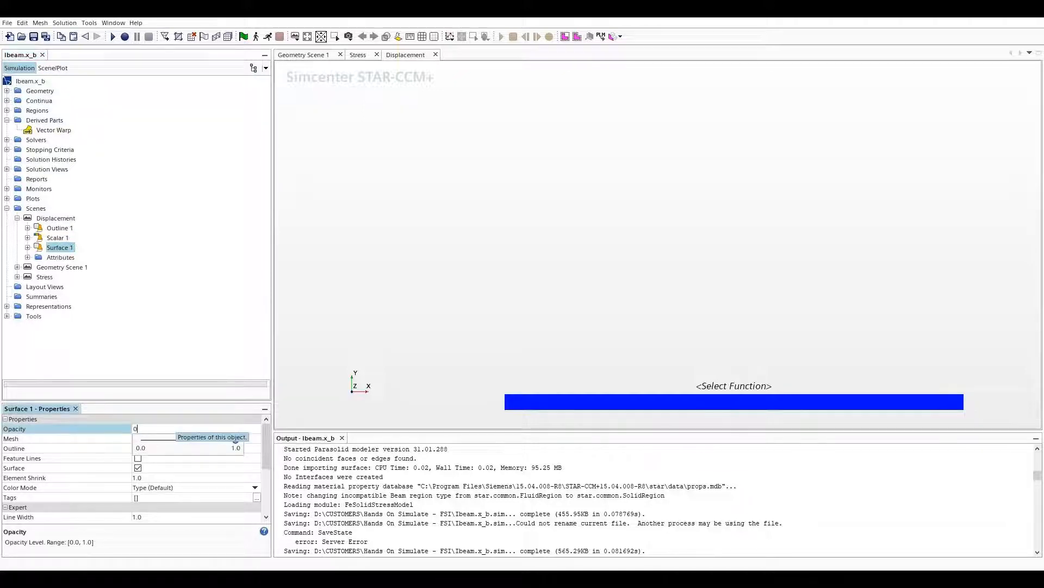
key("Return")
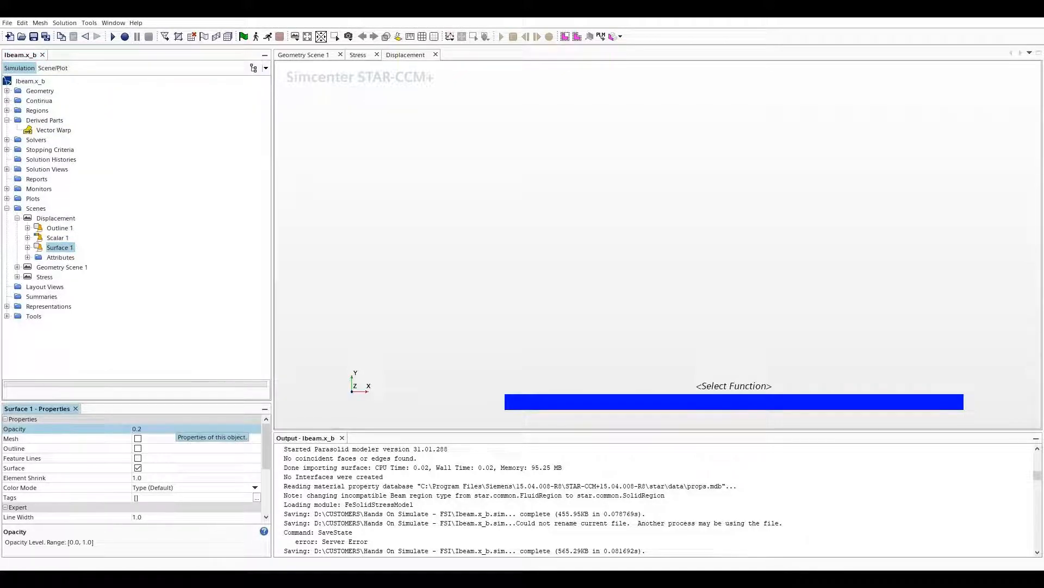
Assign the whole Beam part, surfaces and curves included, to the Displacement scene's Surface 1 displayer.
left_click(27, 248)
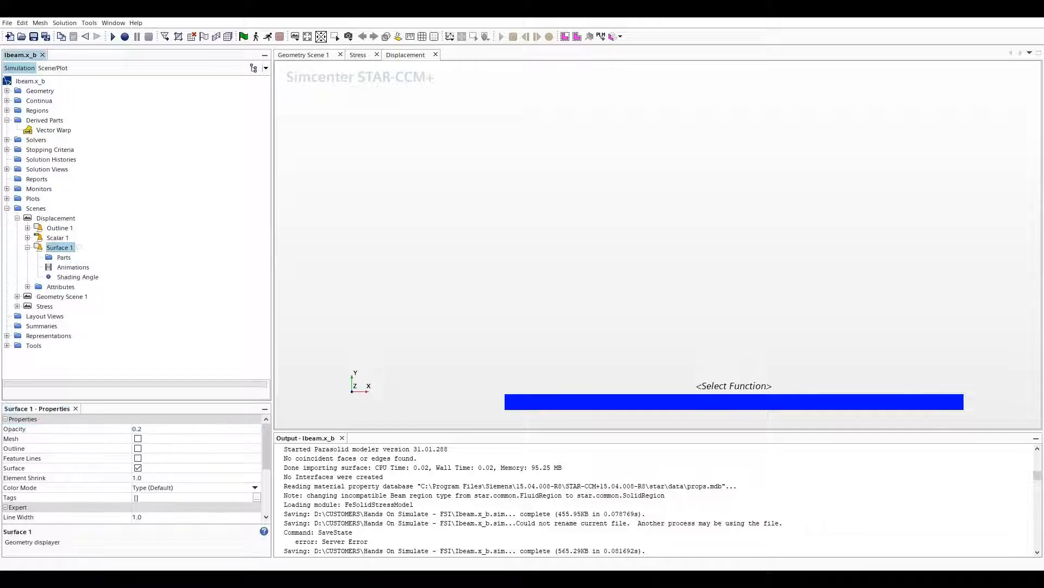
left_click(62, 257)
right_click(60, 258)
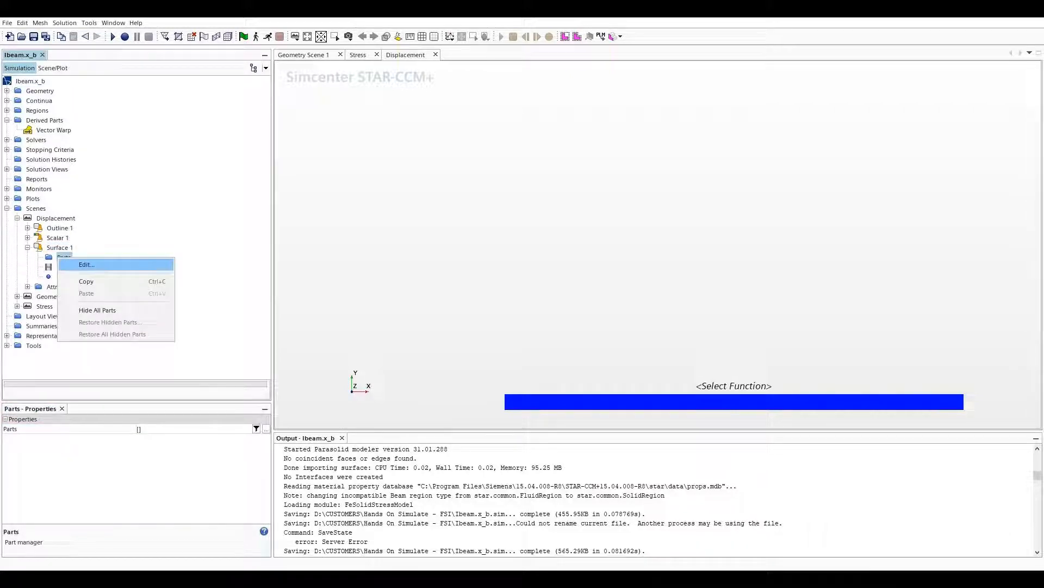
left_click(87, 265)
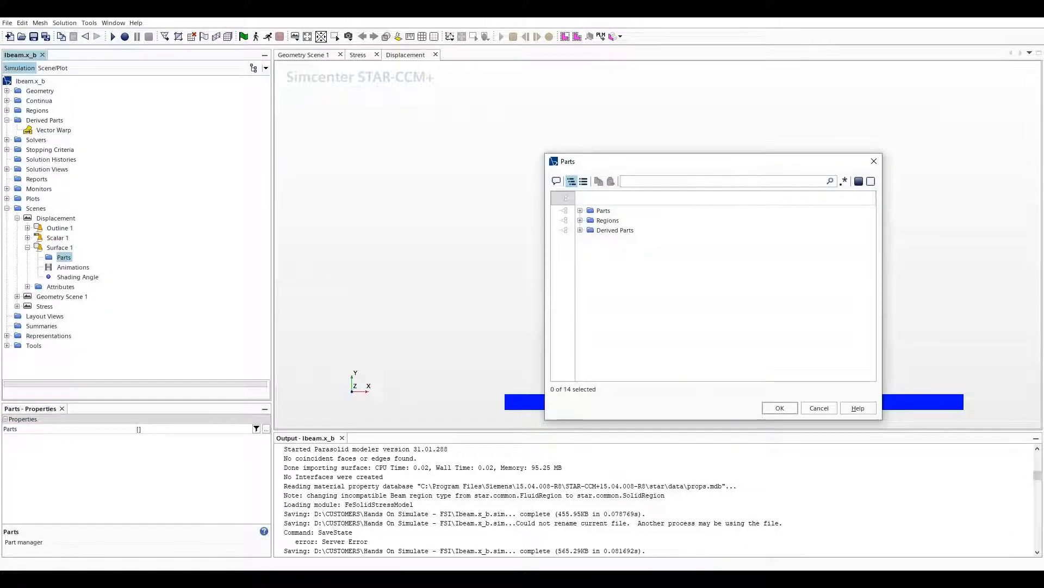
left_click(581, 211)
left_click(615, 220)
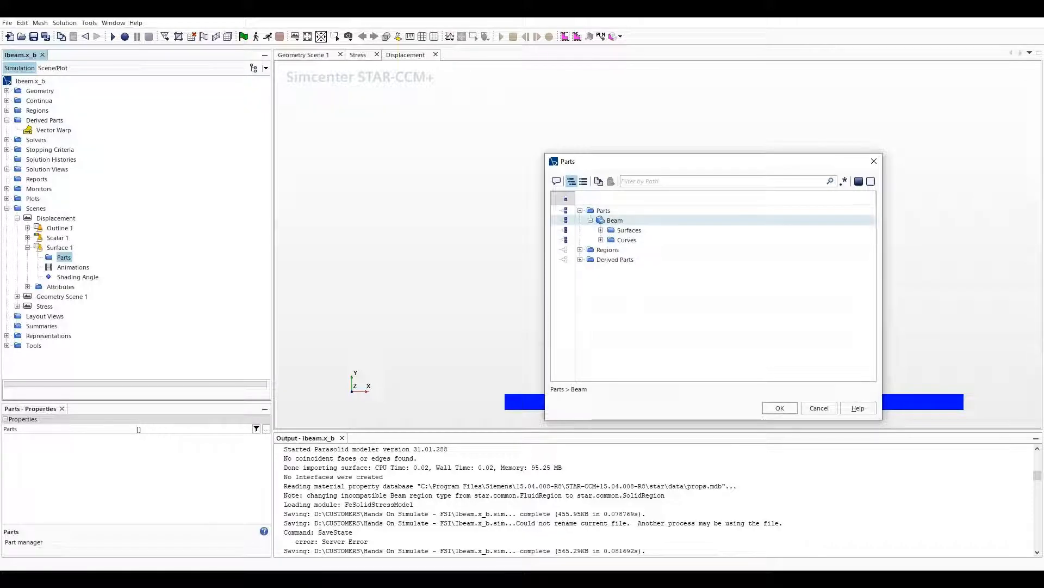
left_click(780, 408)
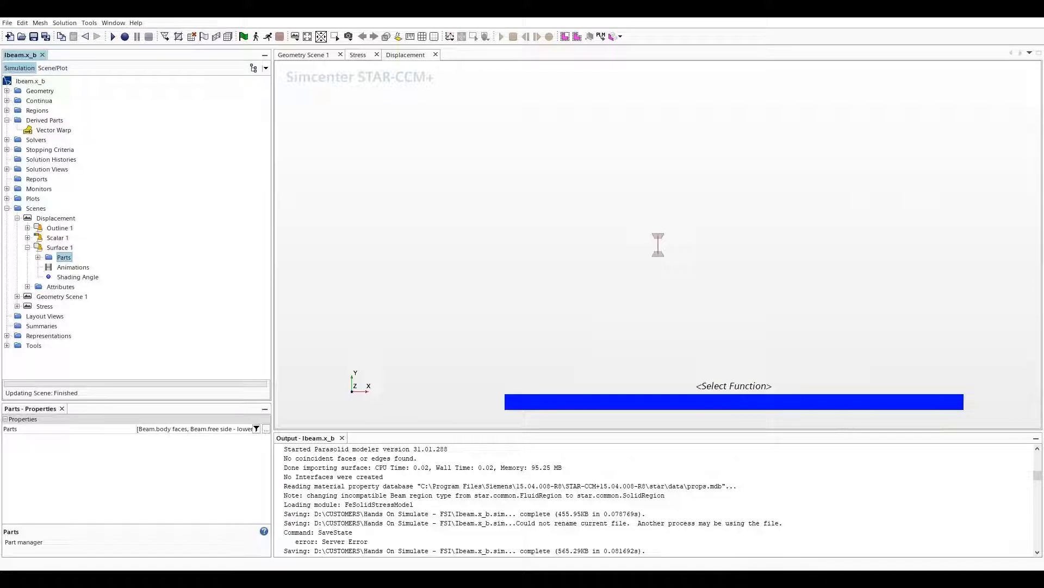
Set the contour style of the Displacement scene's Scalar 1 displayer to Smooth Filled.
left_click(75, 237)
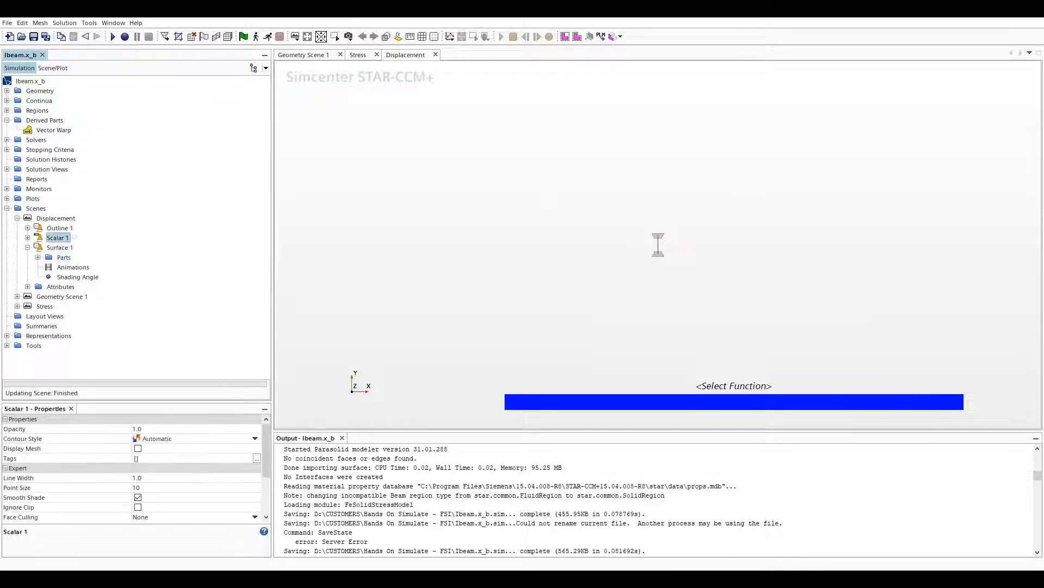
left_click(254, 438)
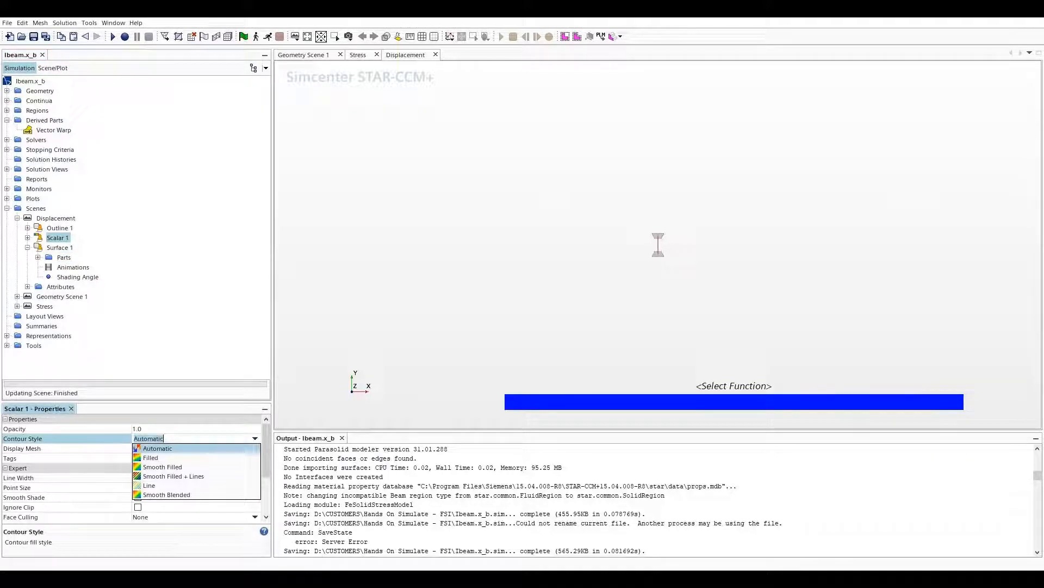
left_click(162, 467)
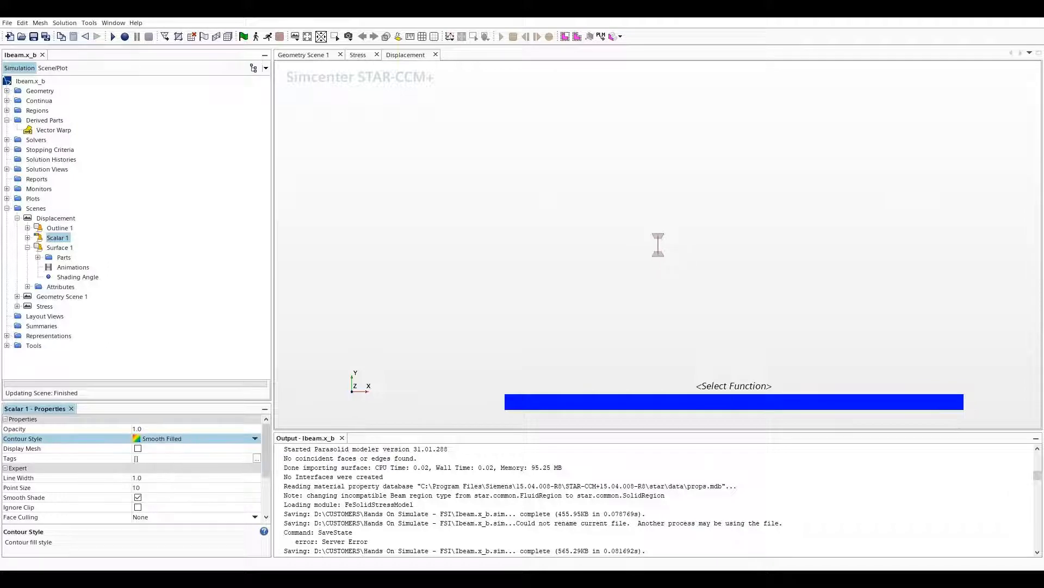
Assign the Vector Warp derived part to the Displacement scene's Scalar 1 displayer.
double_click(60, 237)
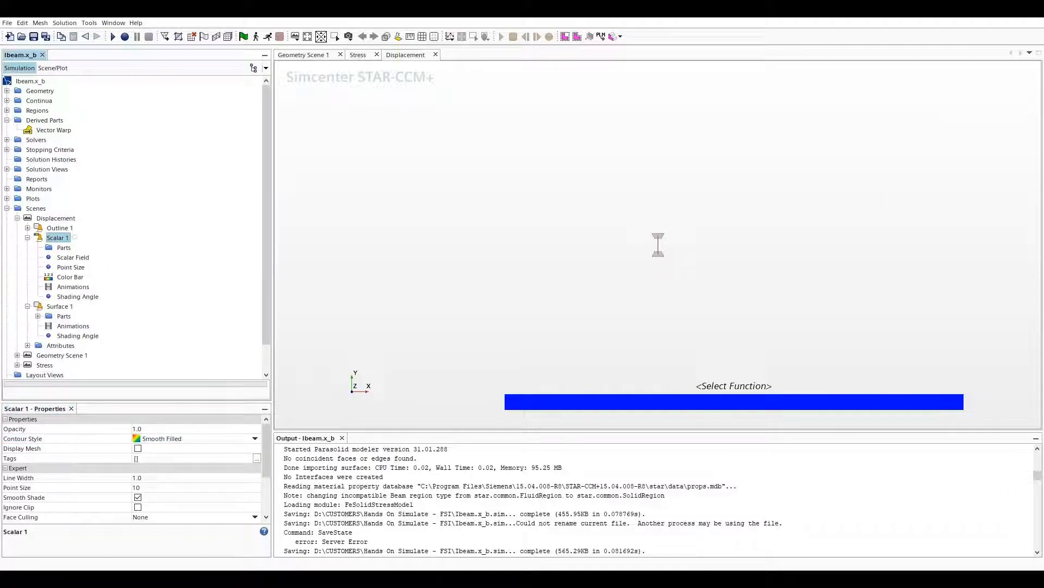
left_click(64, 248)
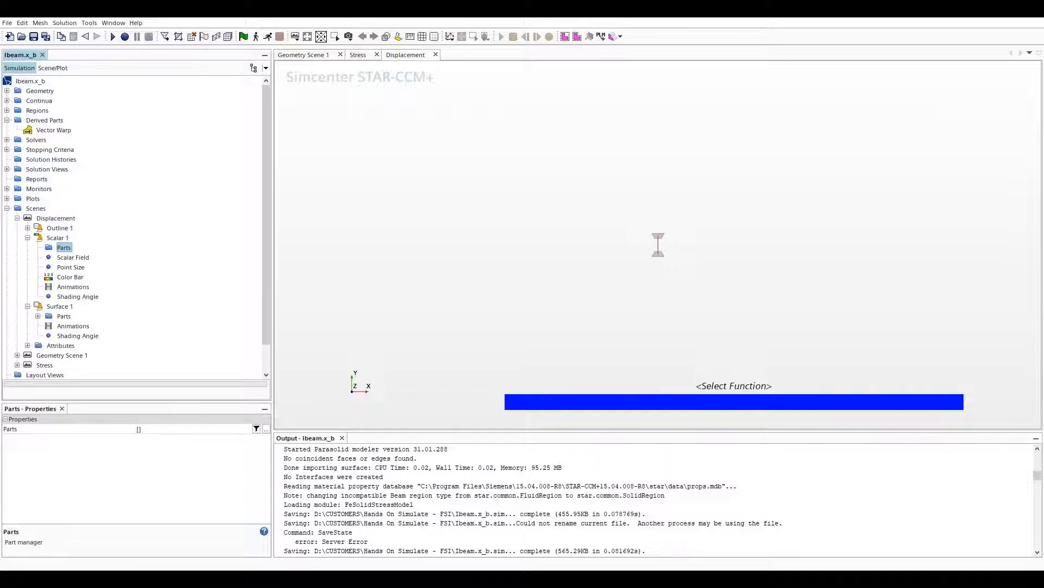
right_click(61, 246)
left_click(82, 252)
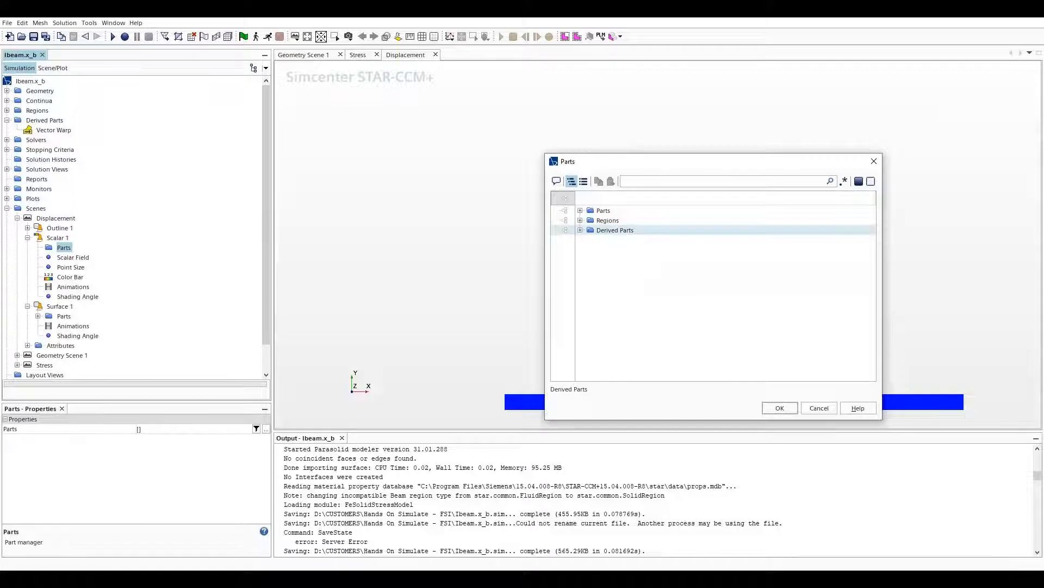
left_click(580, 230)
left_click(625, 240)
left_click(779, 408)
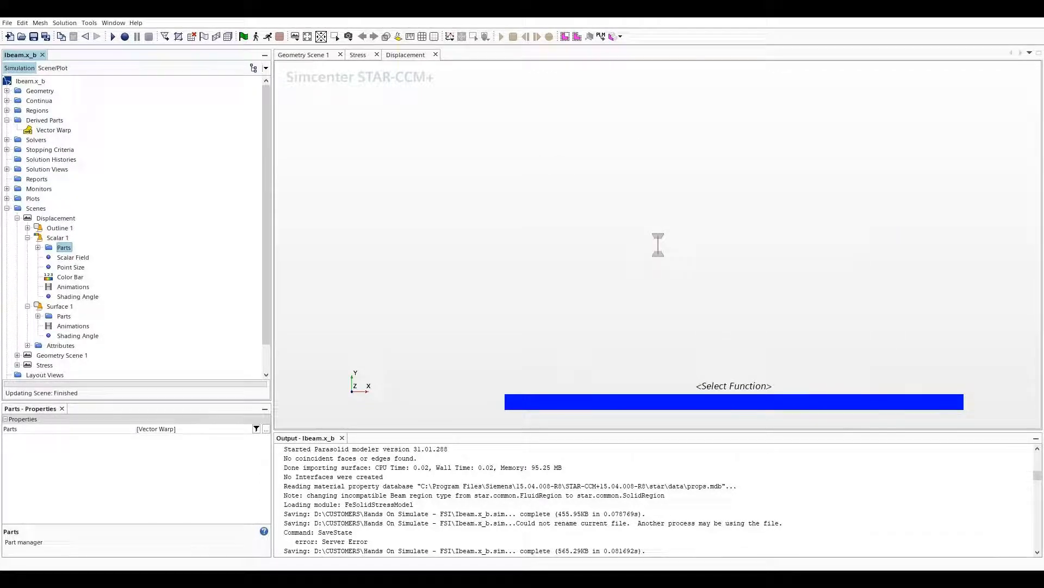
Set the scalar field function of the Displacement scene's Scalar 1 displayer to the Laboratory j component of Displacement.
left_click(73, 257)
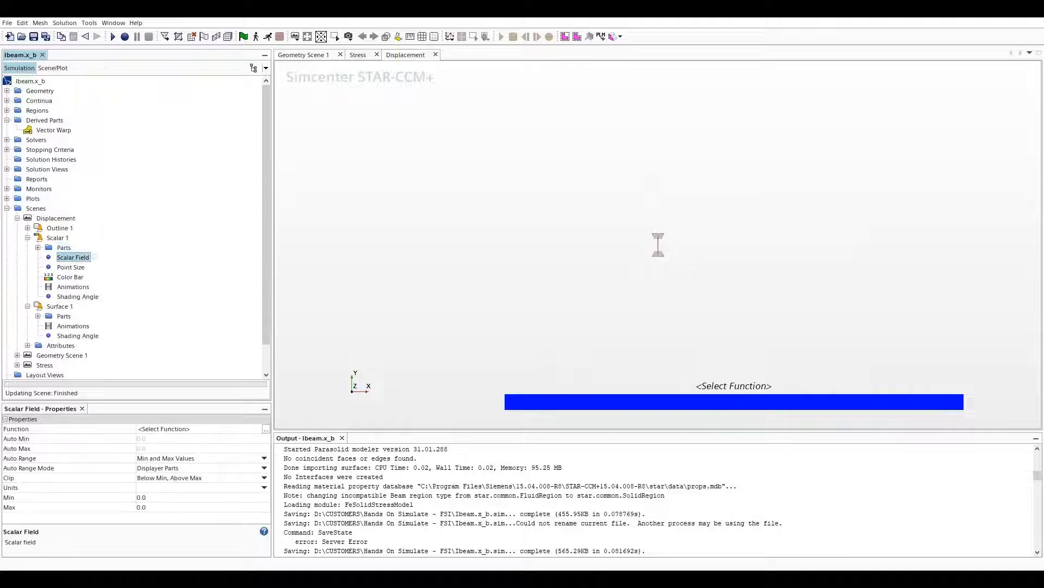
left_click(266, 428)
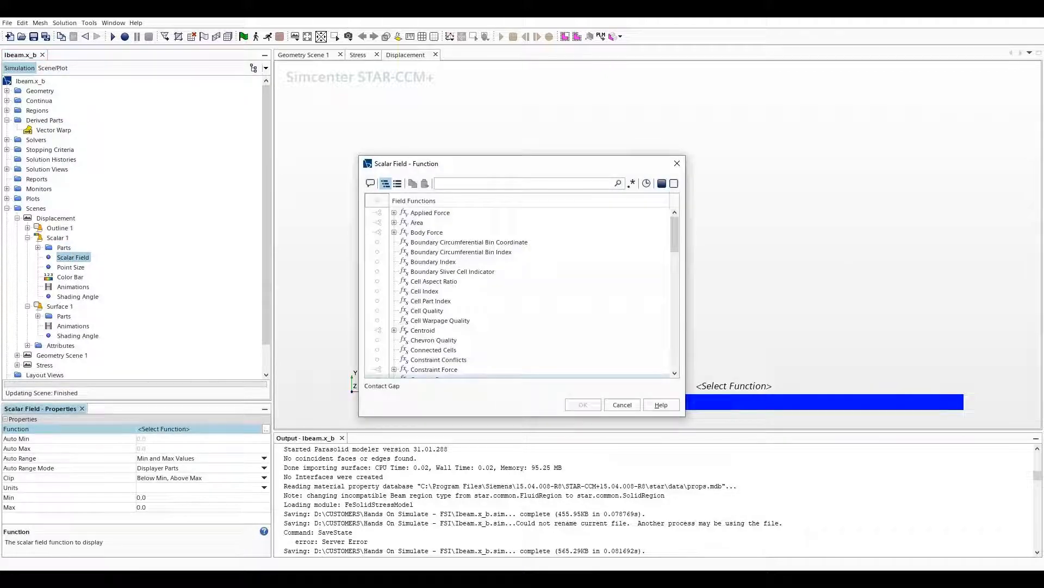
type("dis")
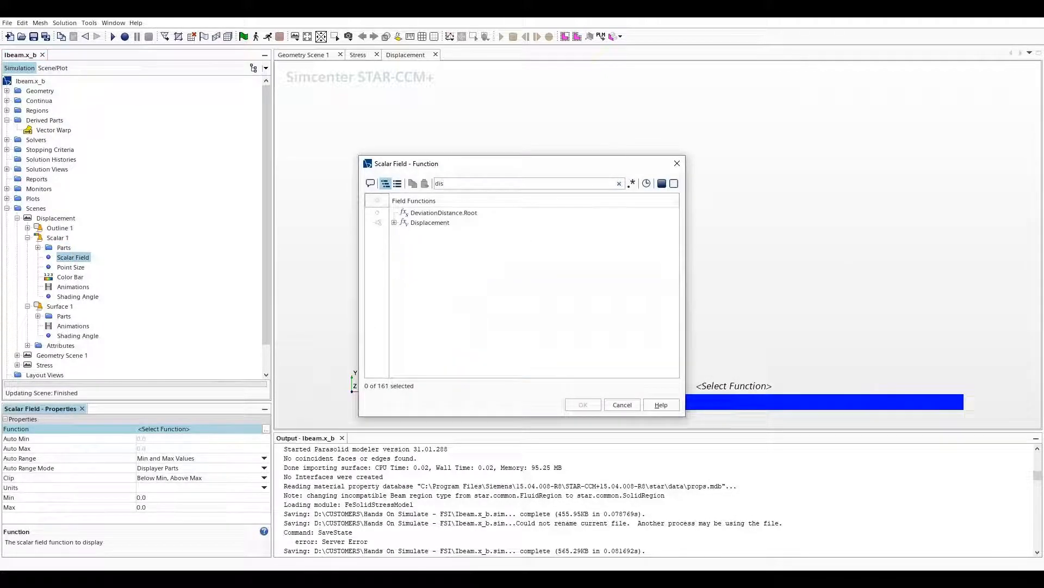
left_click(394, 223)
key("Down")
key("Down")
key("Right")
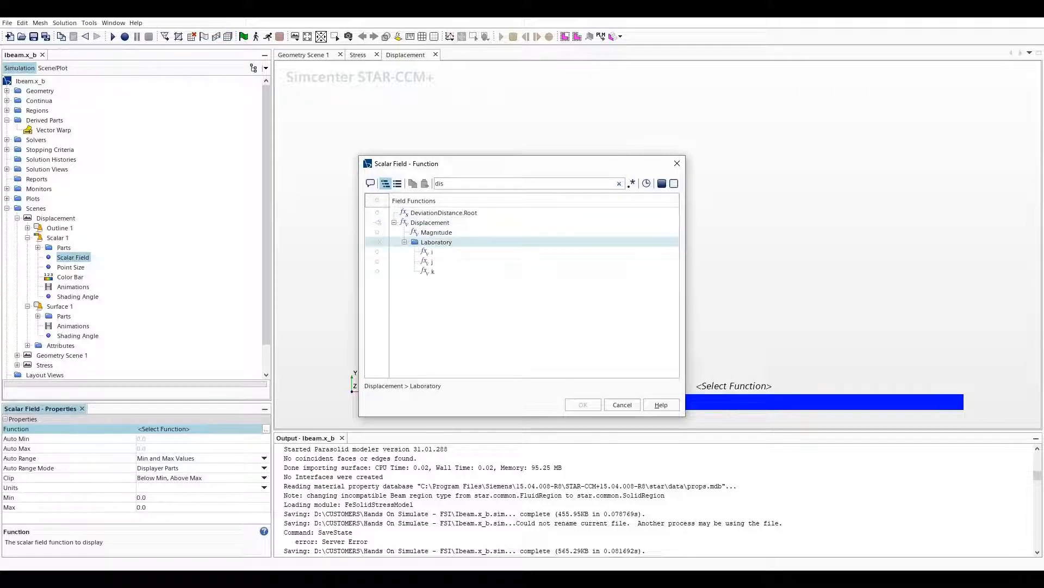
key("Down")
key("Down")
key("space")
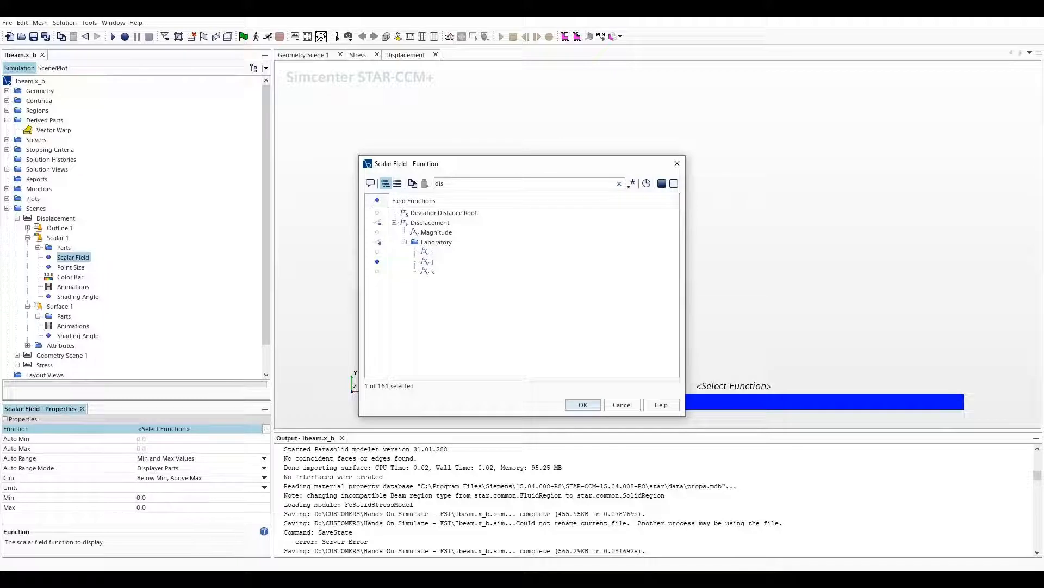
key("Return")
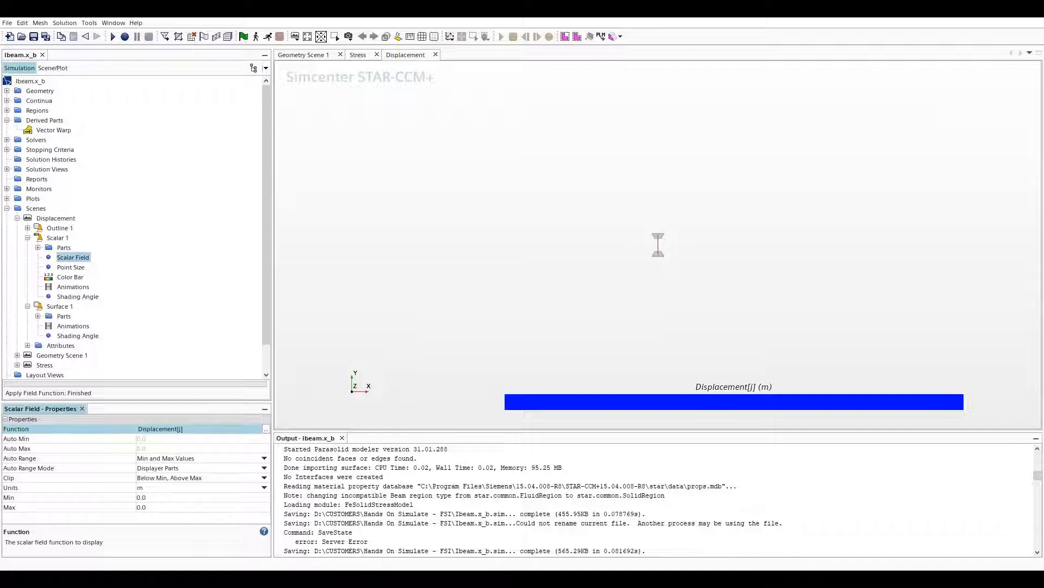
Set the units of the Displacement scene's scalar field to mm and collapse the scene's tree nodes.
left_click(264, 487)
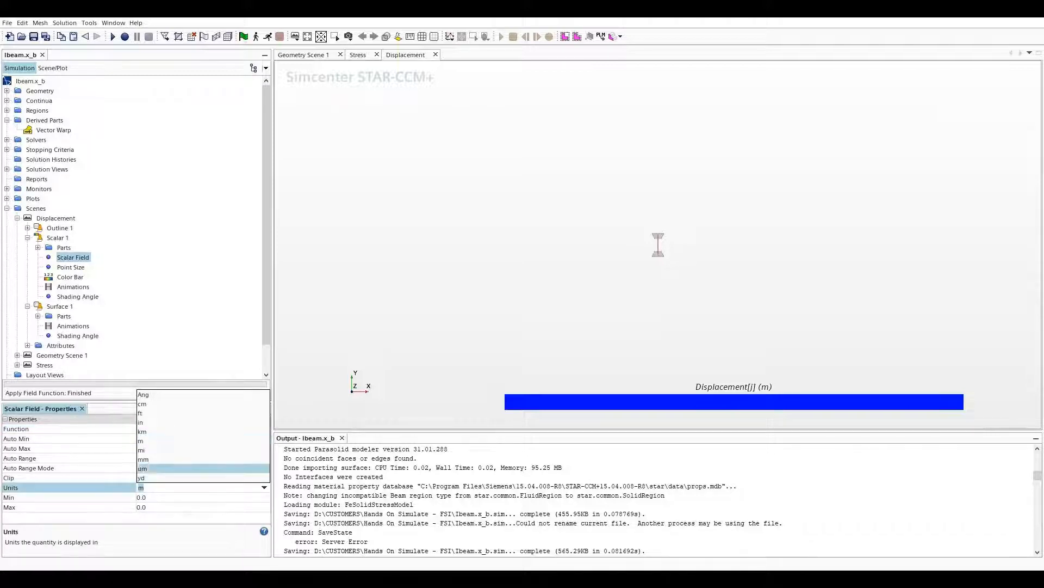
key("Return")
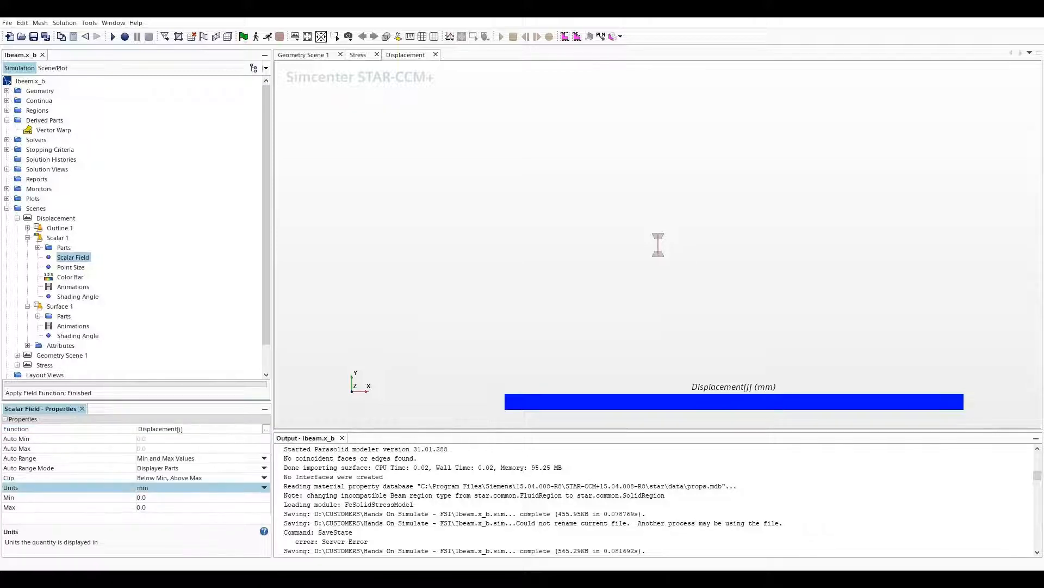
left_click(73, 258)
left_click(28, 238)
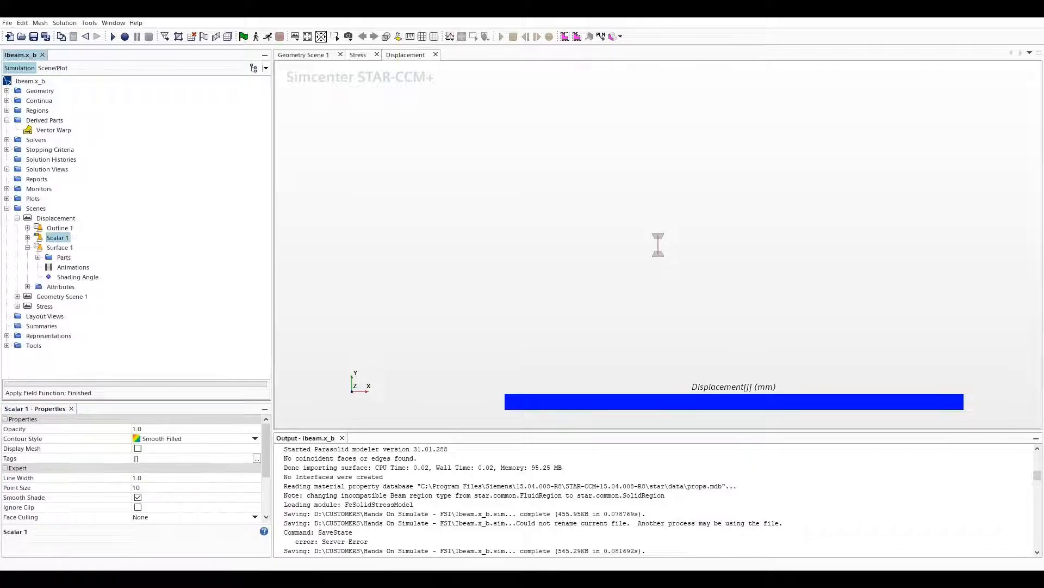
left_click(27, 247)
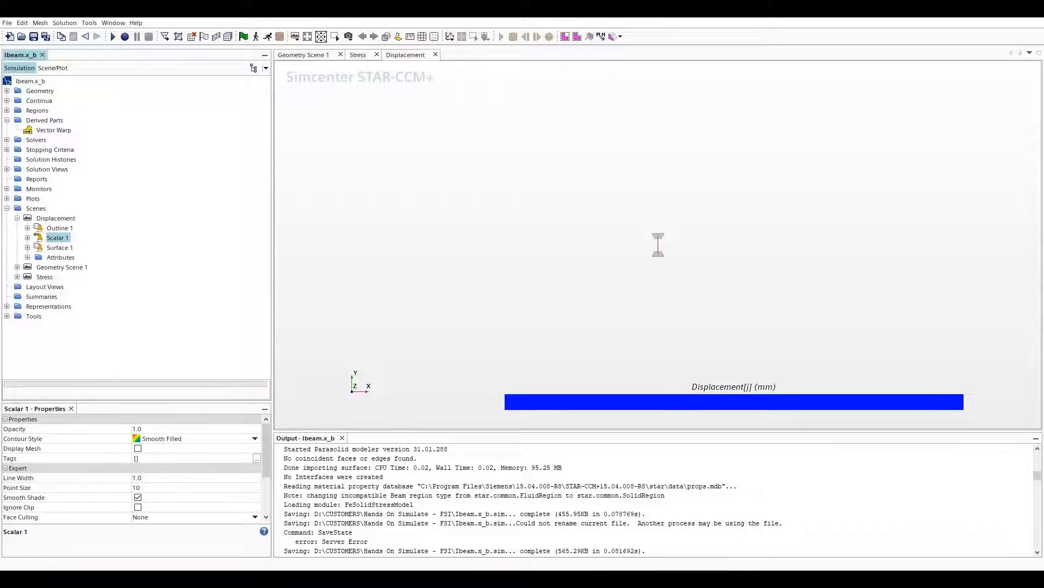
left_click(17, 218)
Open the Stress scene and start a new point probe derived part in it.
left_click(44, 238)
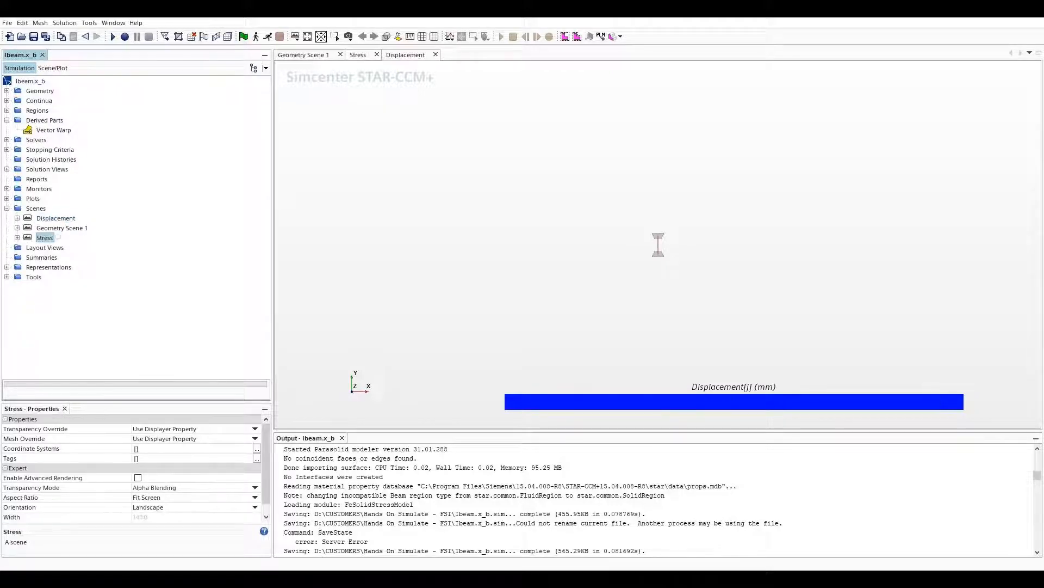
double_click(45, 238)
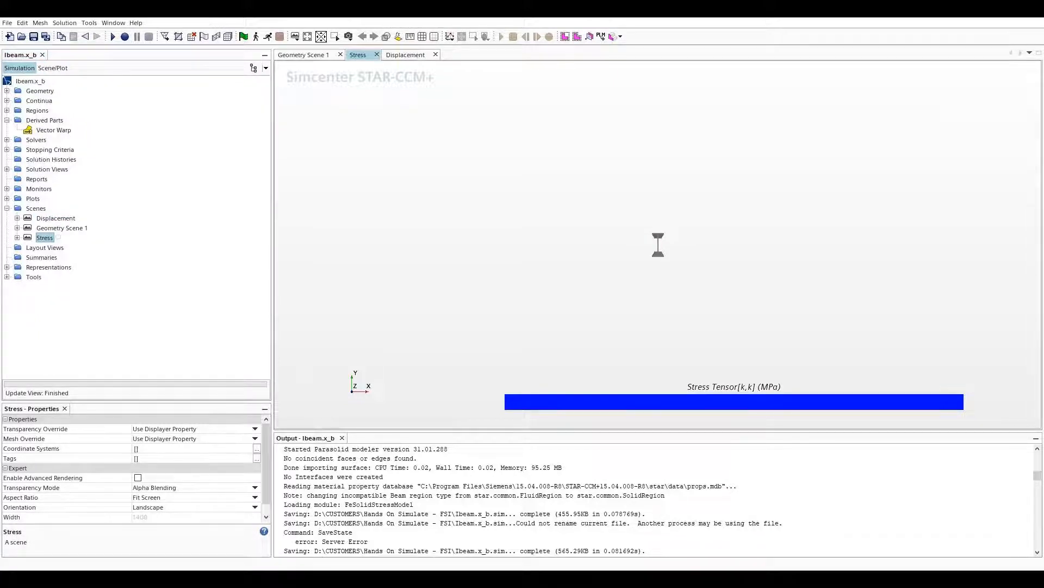
left_click(45, 120)
right_click(43, 121)
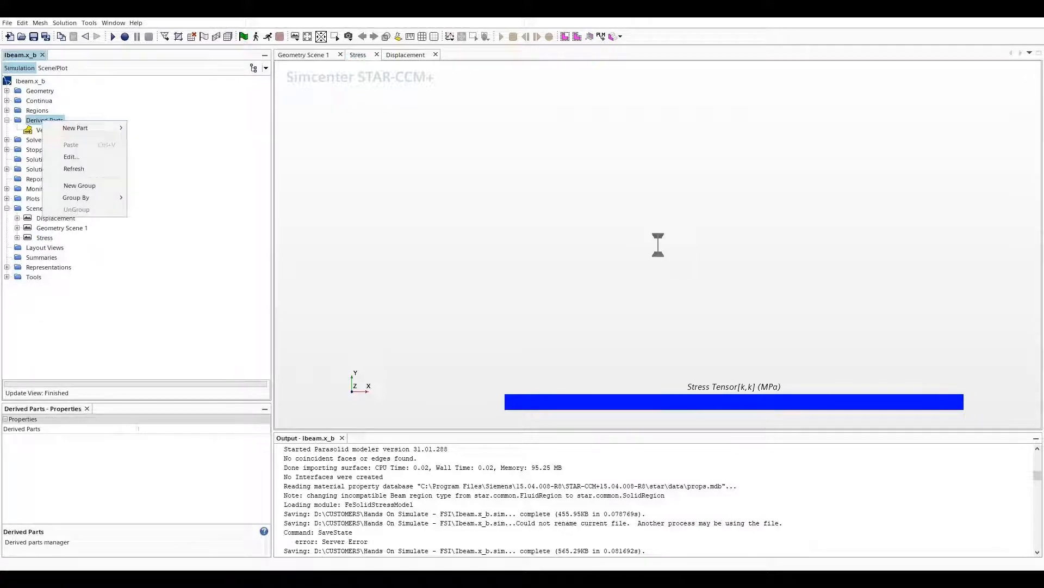
mouse_move(76, 128)
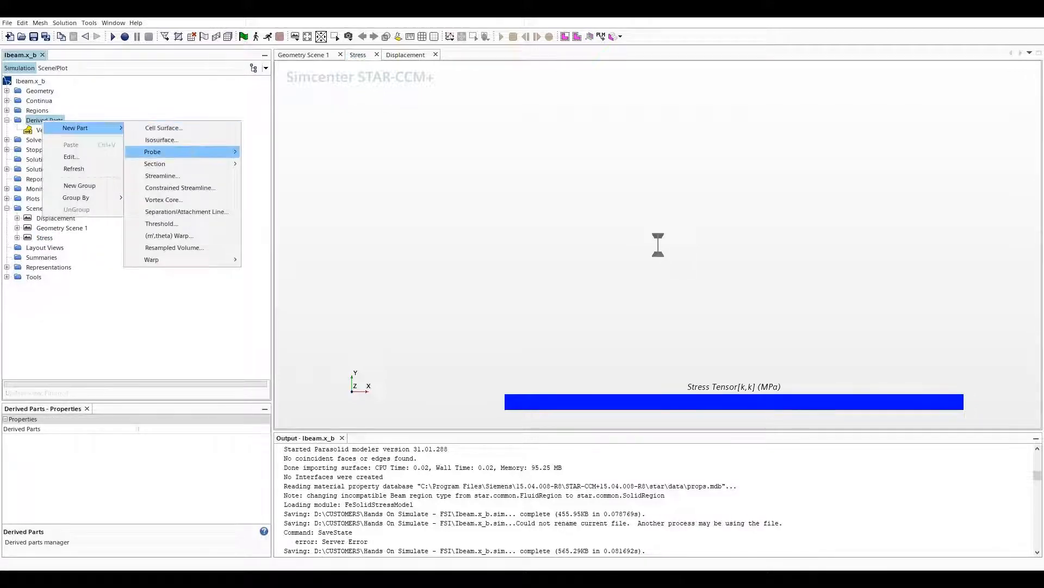
mouse_move(163, 152)
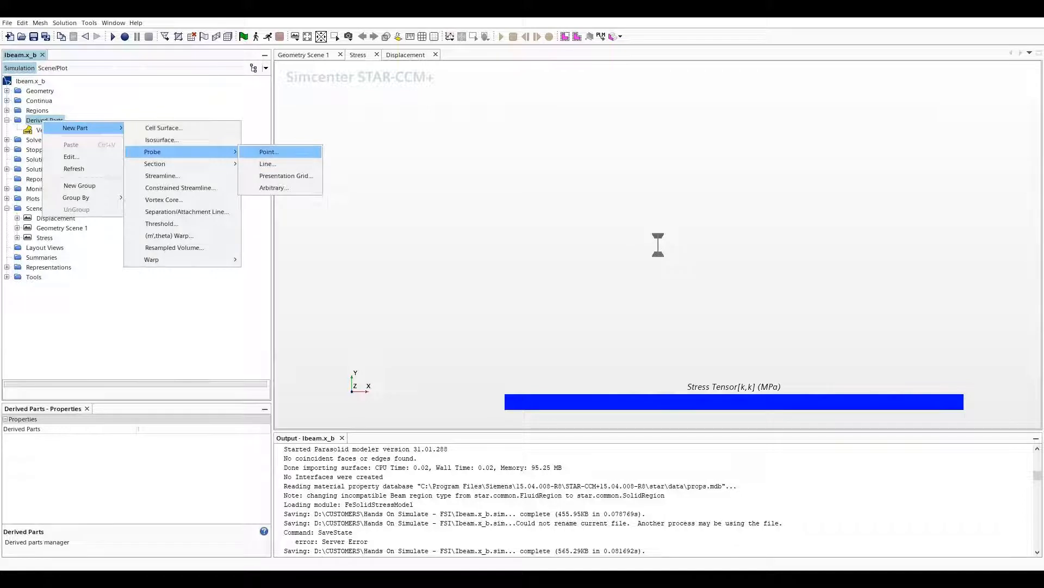
left_click(268, 152)
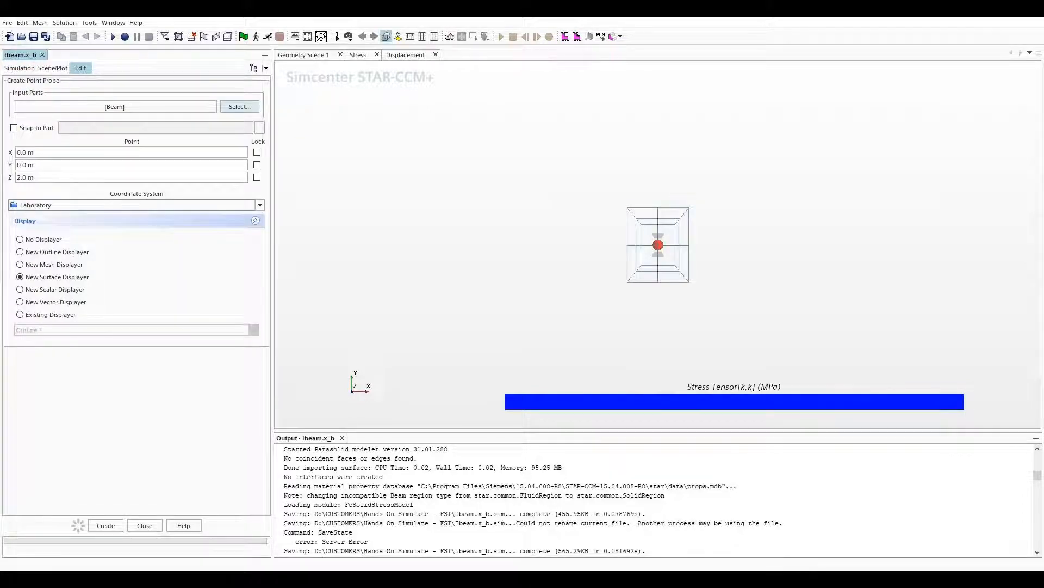
Replace the point probe's input parts with all surfaces of the Beam part instead of the Beam region.
left_click(240, 106)
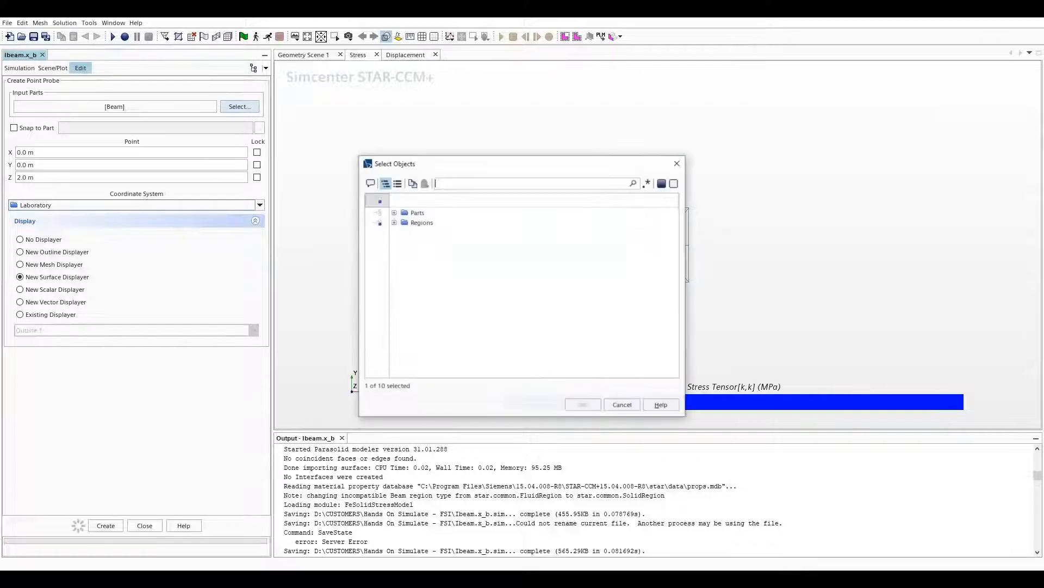
left_click(421, 222)
left_click(379, 223)
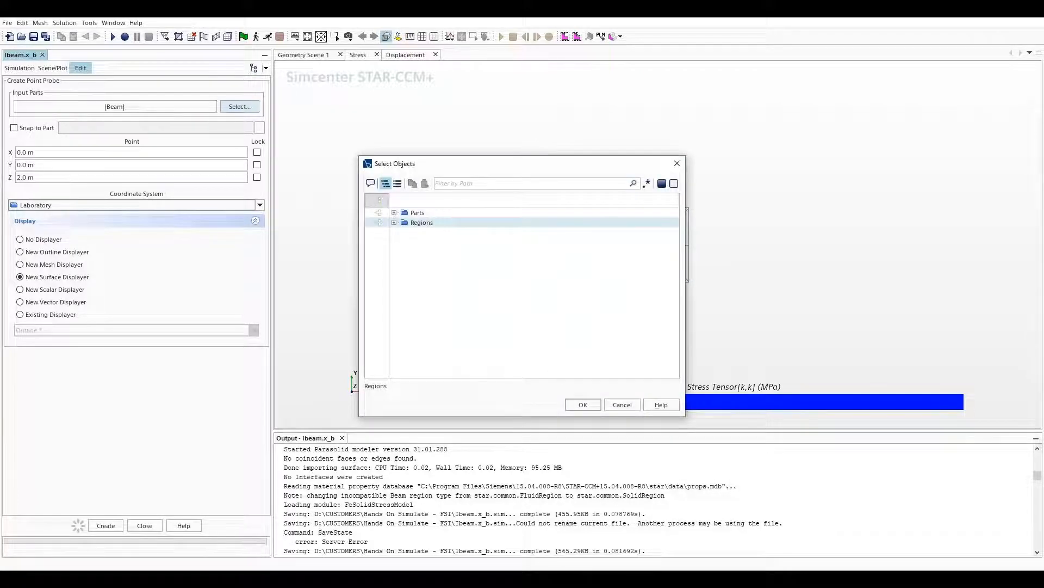
left_click(395, 212)
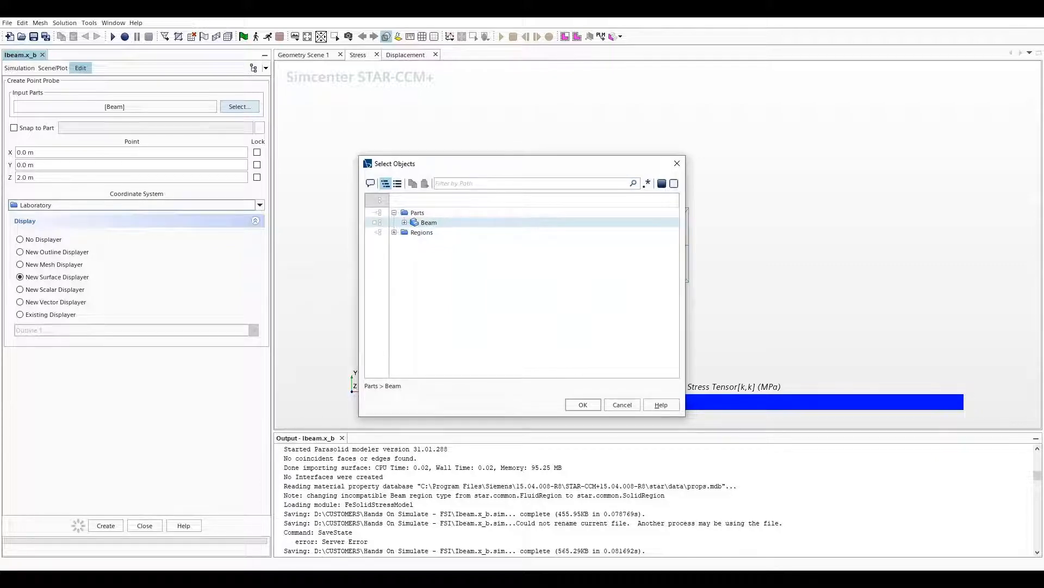
left_click(404, 223)
left_click(379, 232)
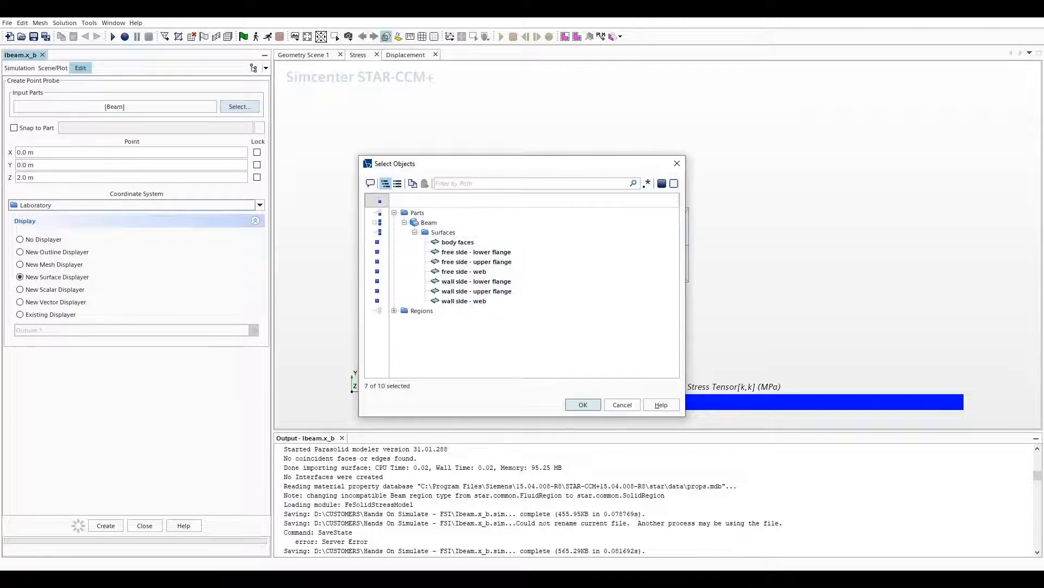
left_click(582, 405)
Place the point probe at X 50 mm, Y 100 mm, Z 0 mm and create it with no displayer.
left_click(32, 152)
type("50mm")
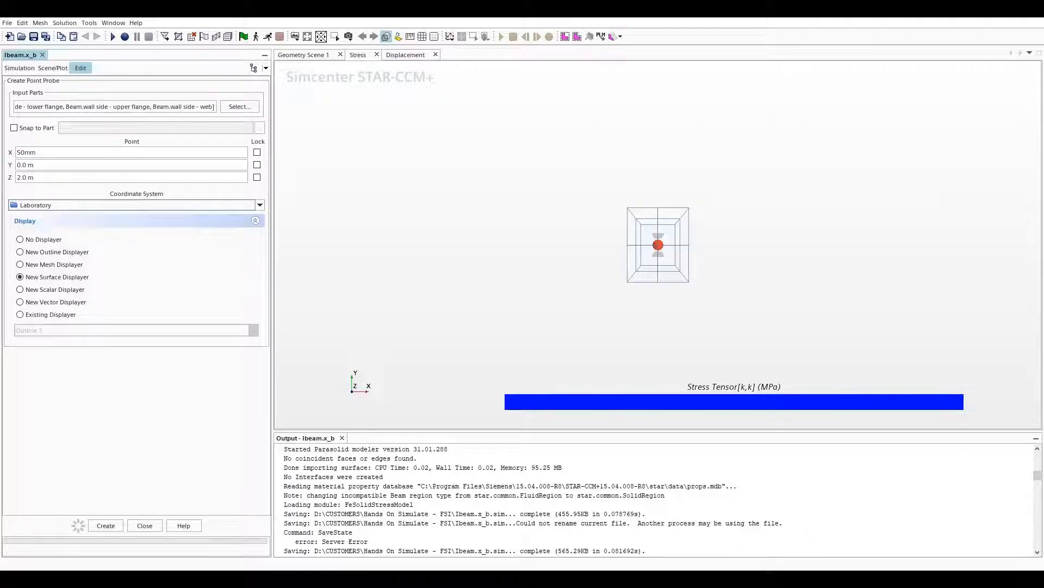
key("Tab")
type("100mm")
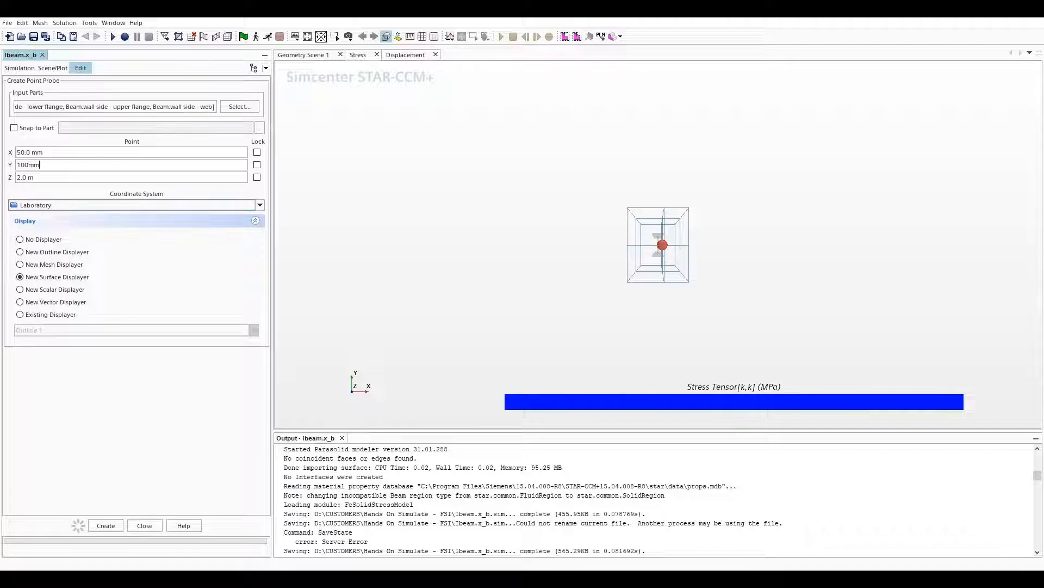
key("Tab")
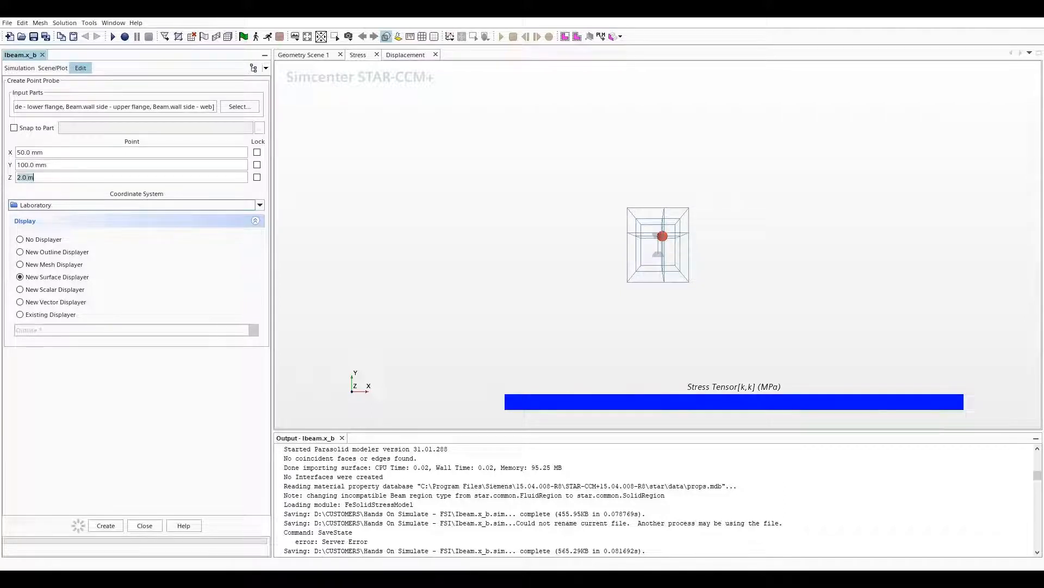
type("0mm")
key("Return")
left_click(42, 240)
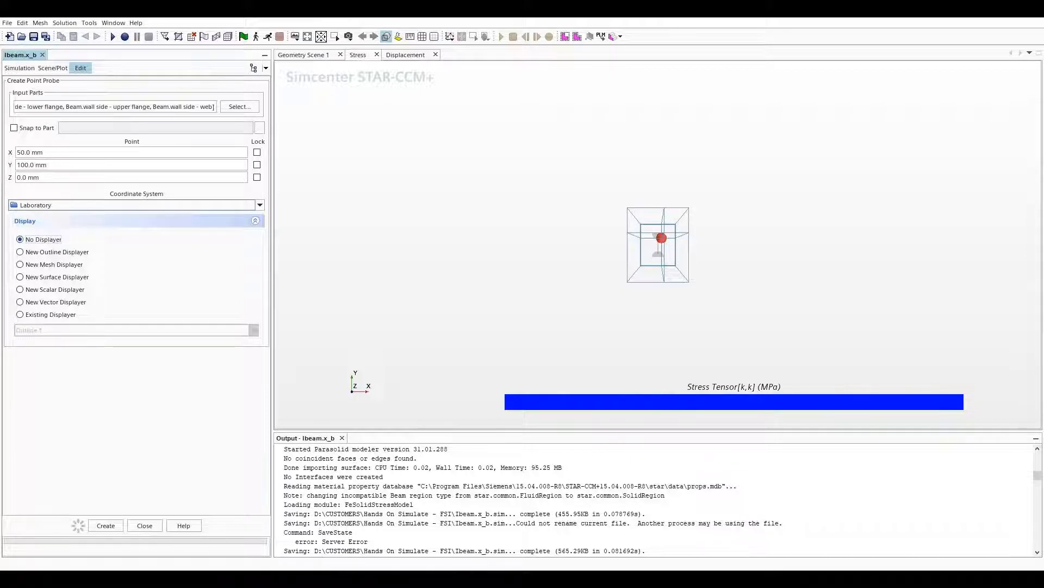
left_click(106, 525)
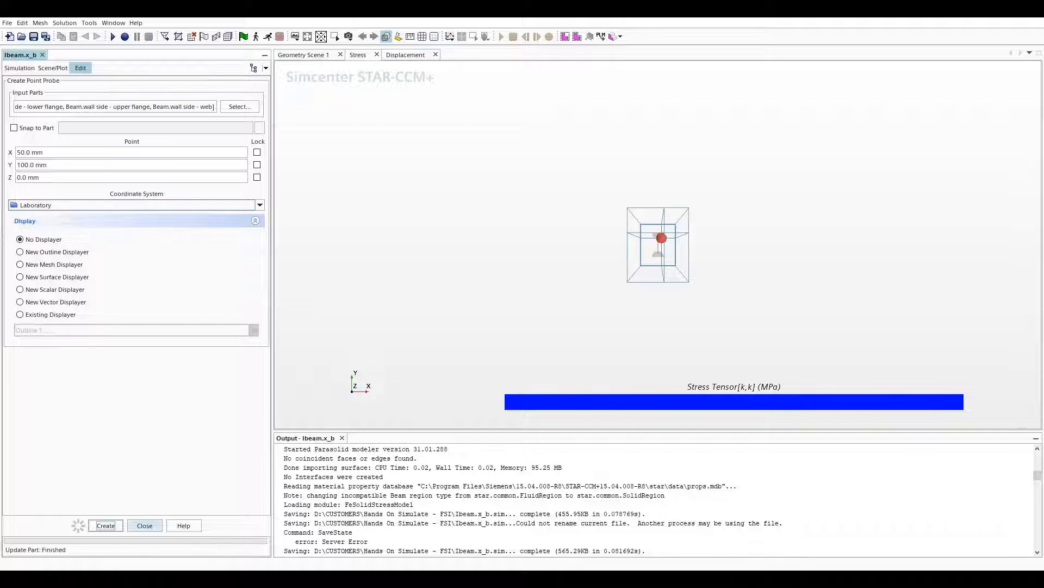
left_click(145, 525)
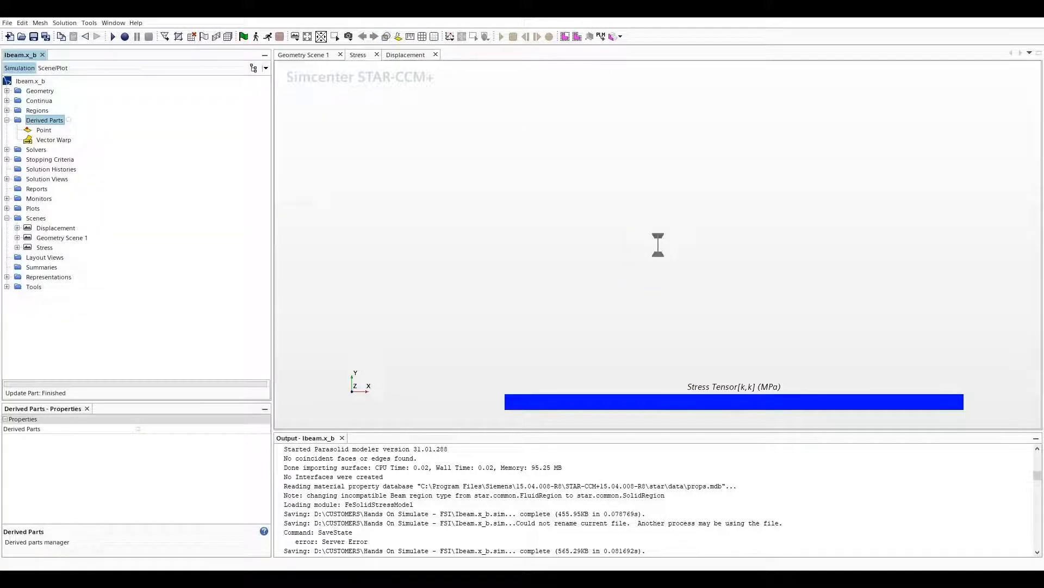
Check the new point probe's location on the beam and rename it Corner-Point.
left_click(44, 130)
mouse_move(711, 303)
left_mouse_down()
mouse_move(645, 306)
mouse_move(724, 316)
left_mouse_up()
scroll(722, 211, "up", 8)
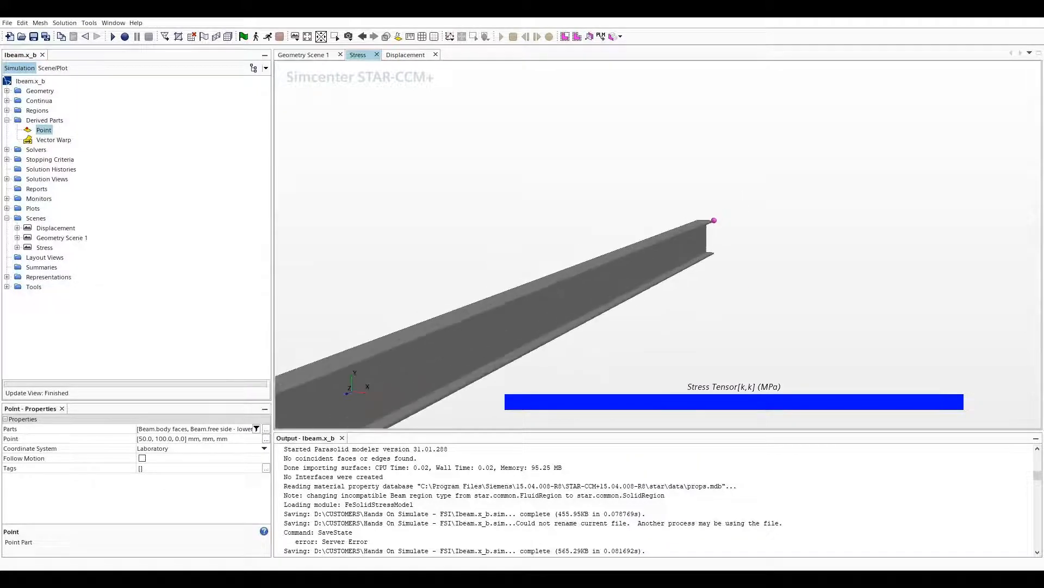
scroll(723, 221, "down", 8)
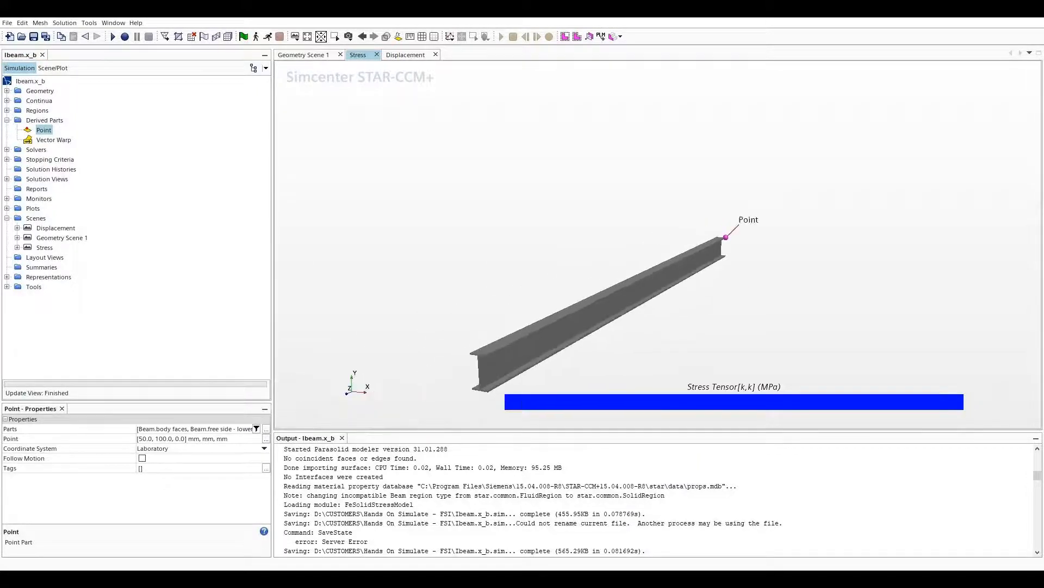
right_click_drag(744, 300, 750, 279)
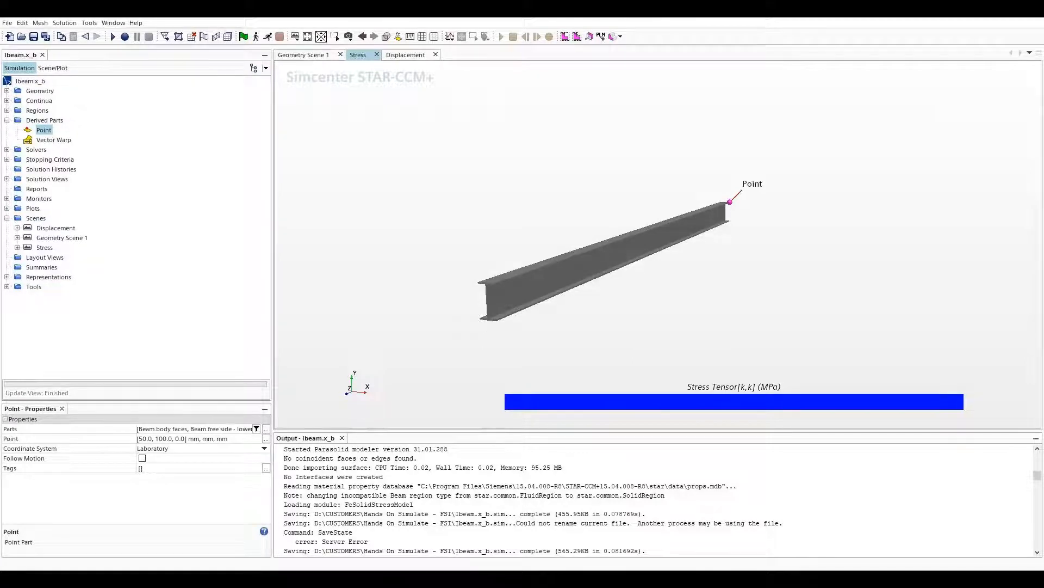
right_click(44, 129)
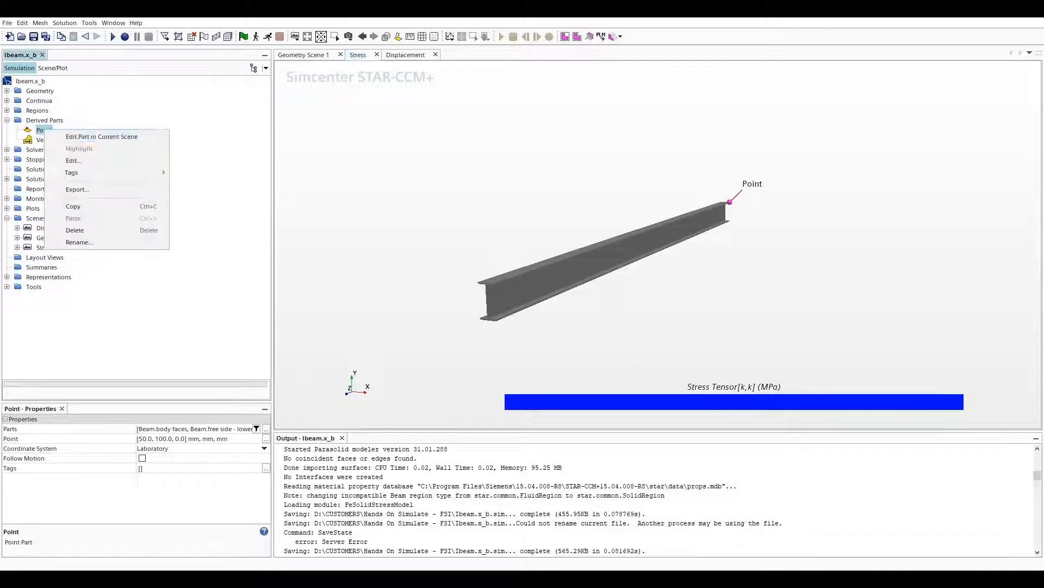
left_click(65, 242)
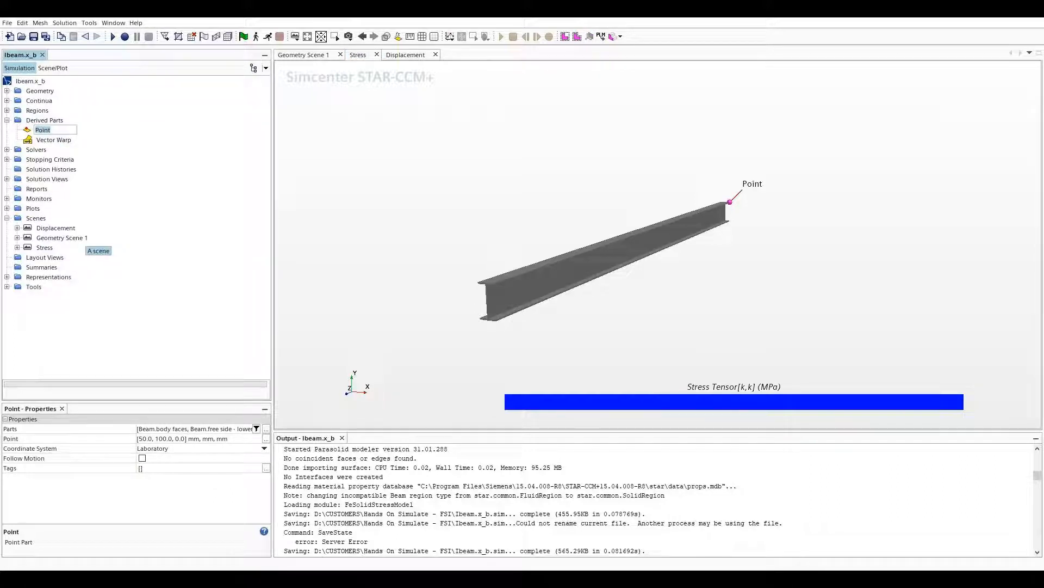
type("Corner-Point")
key("Return")
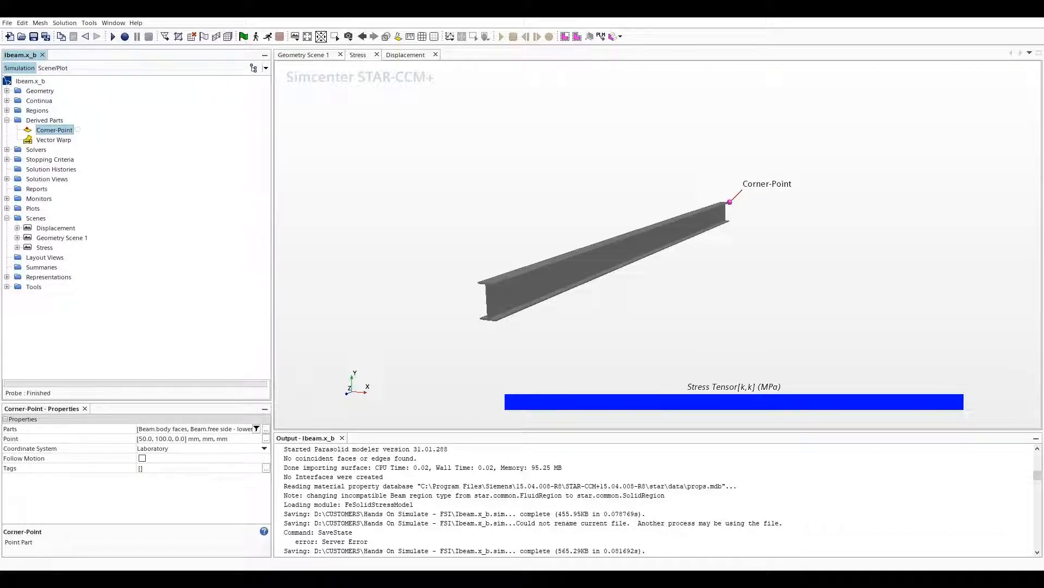
Create a new user report of type Maximum.
left_click(36, 189)
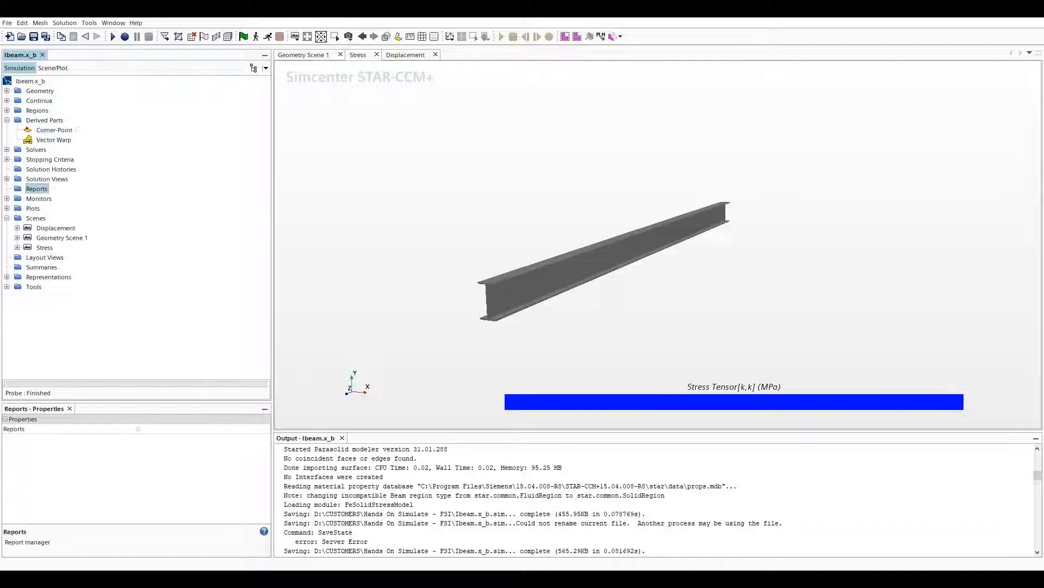
right_click(36, 189)
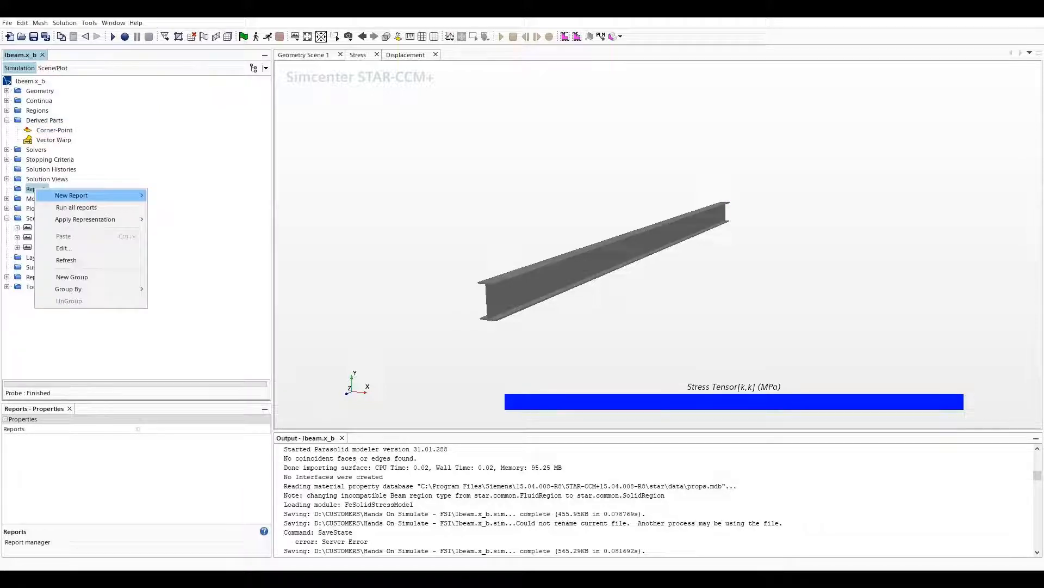
mouse_move(71, 195)
mouse_move(183, 195)
mouse_move(171, 255)
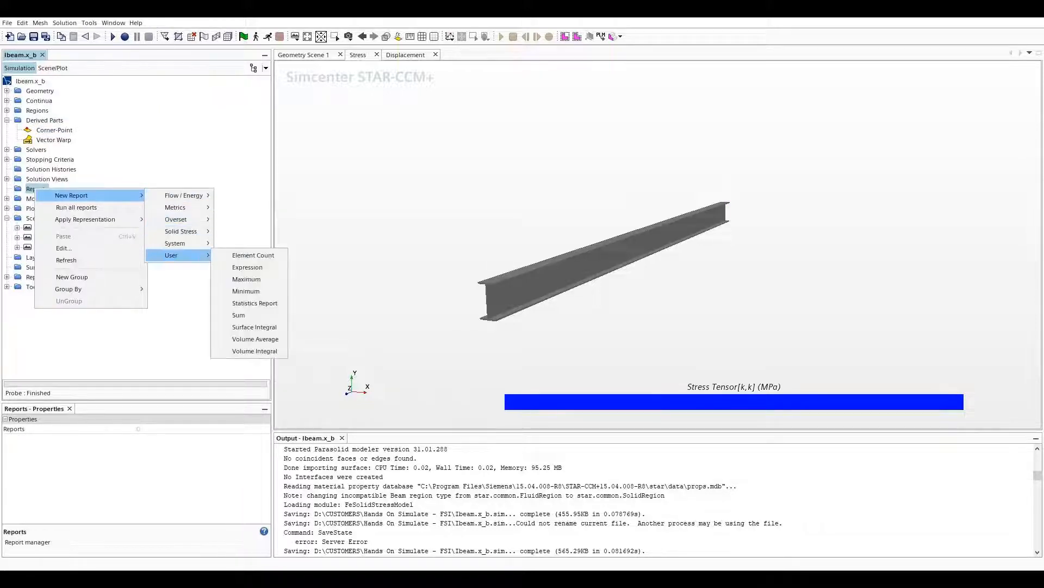
left_click(247, 279)
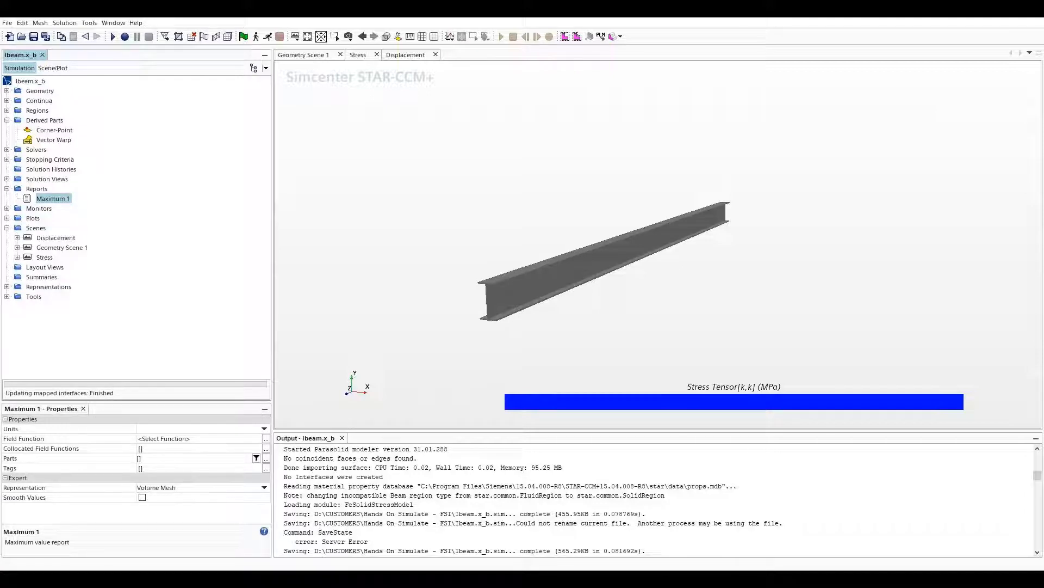
Rename the new maximum report with a name beginning "Stress[".
right_click(53, 198)
left_click(76, 334)
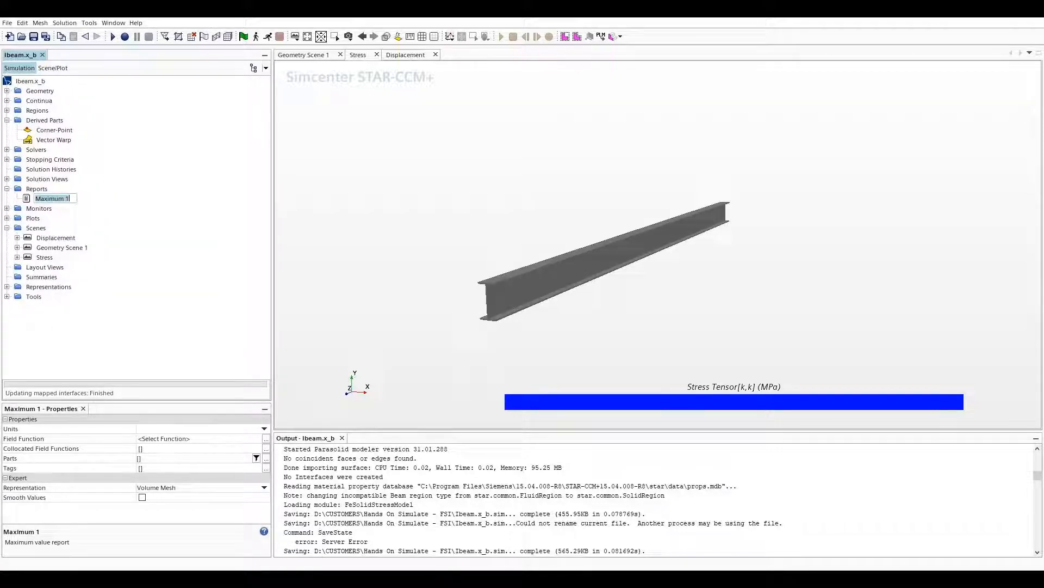
type("Stress[")
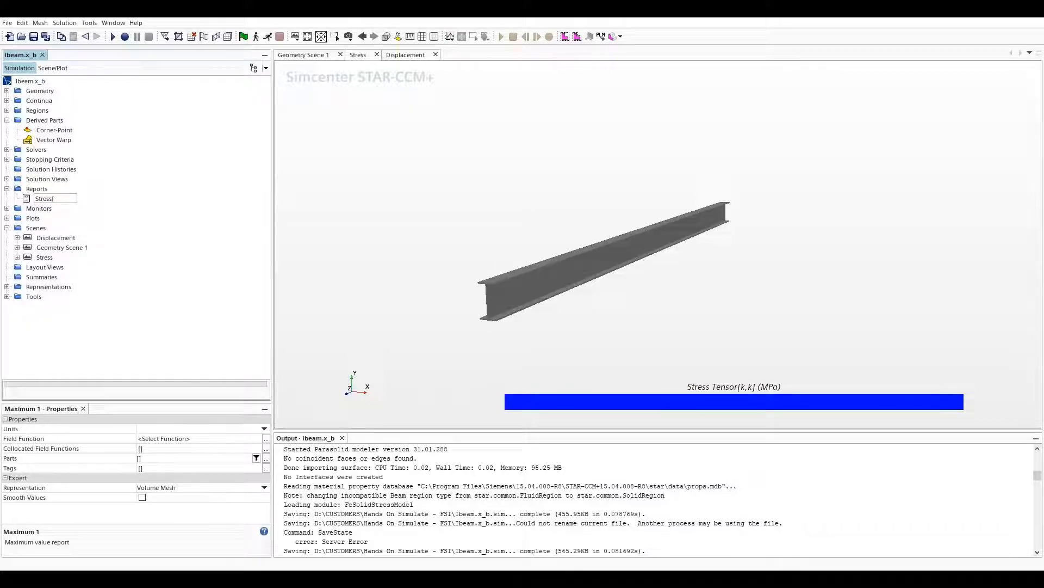
Name the maximum report Stress[k,k] and set its field function to the Laboratory k,k component of Stress Tensor.
type("k,k]")
key("Return")
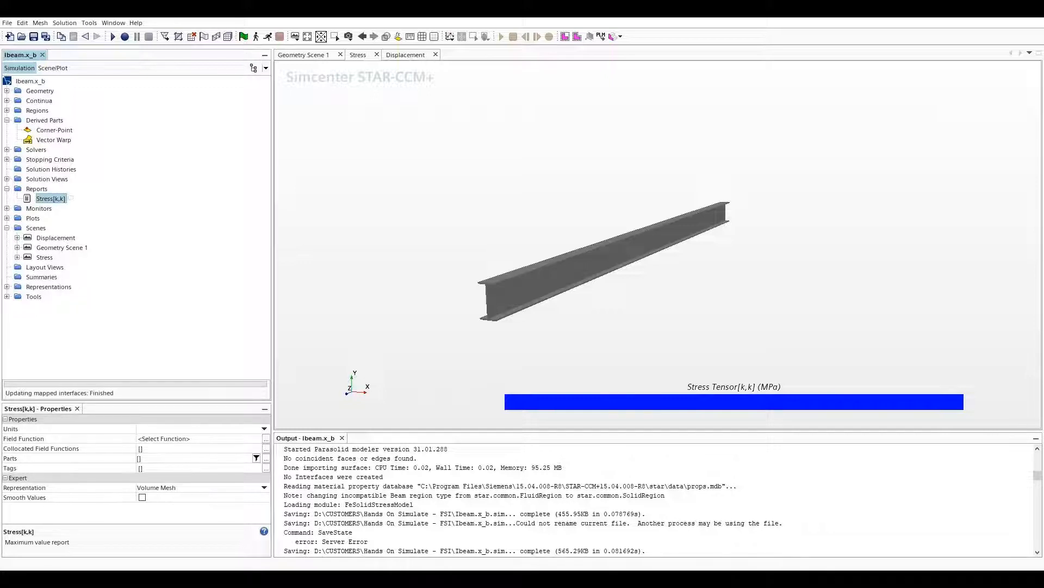
left_click(266, 439)
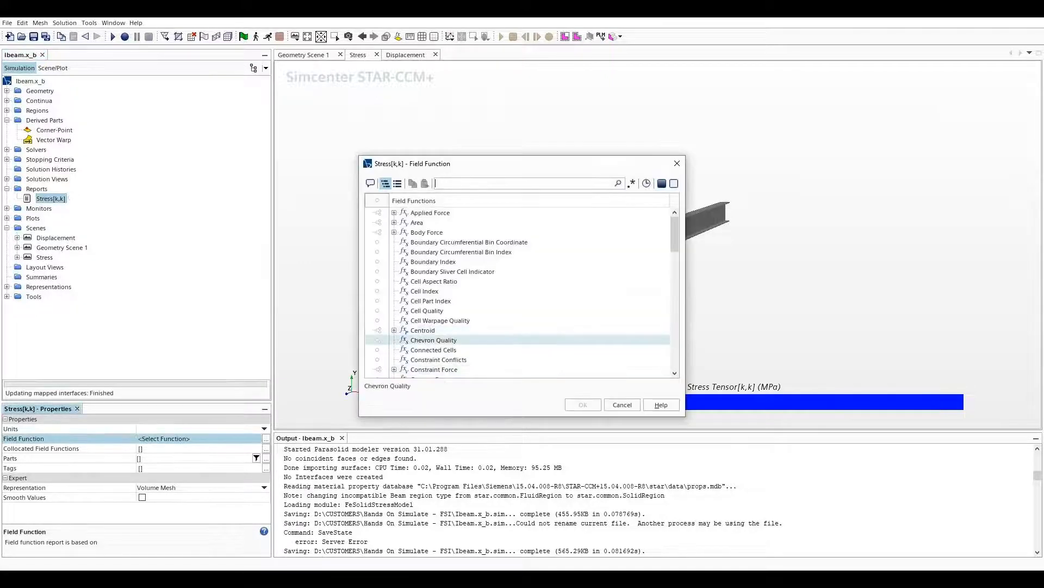
type("stress")
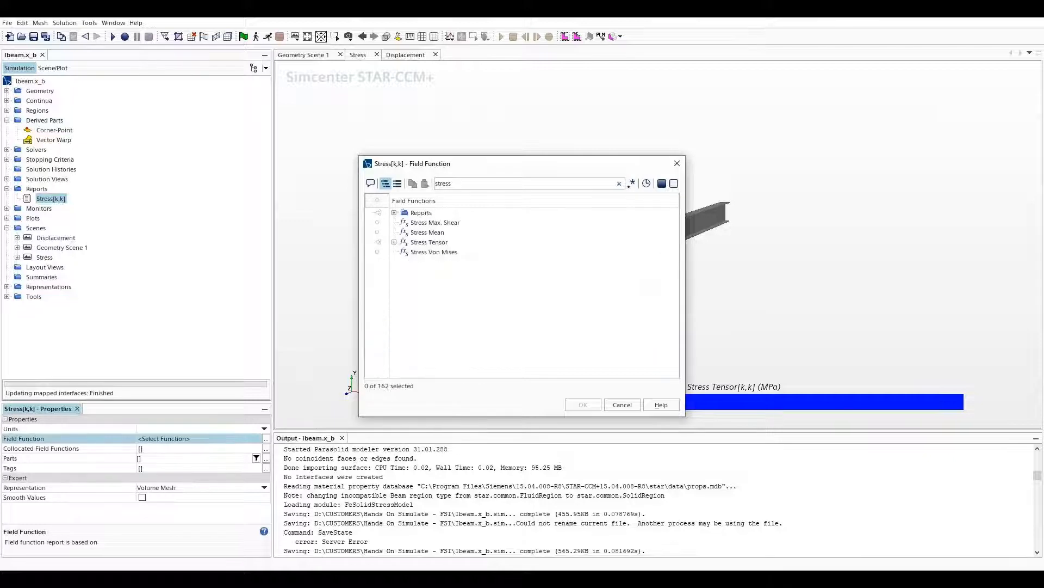
left_click(394, 232)
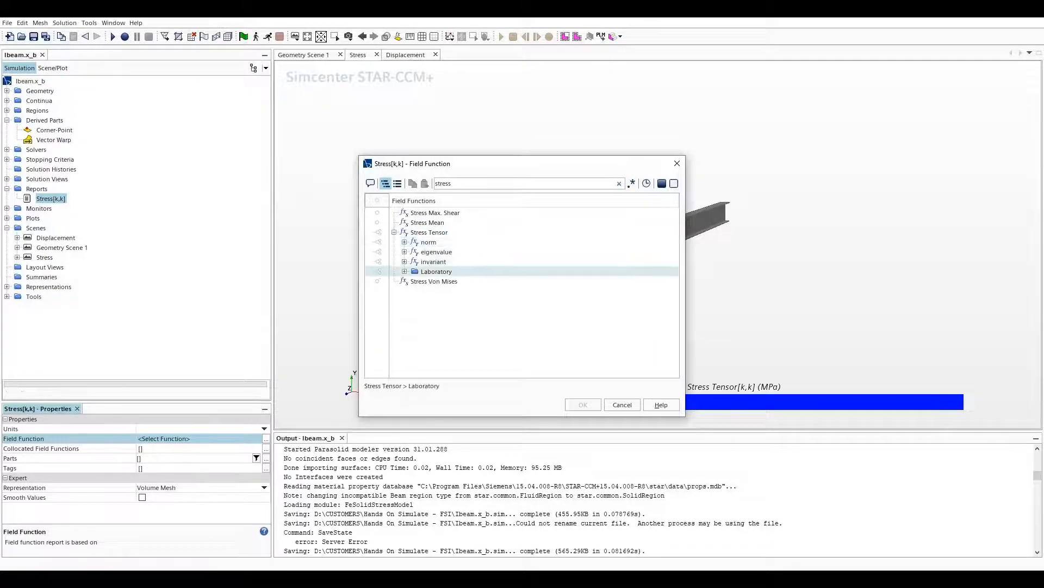
left_click(404, 271)
left_click(377, 330)
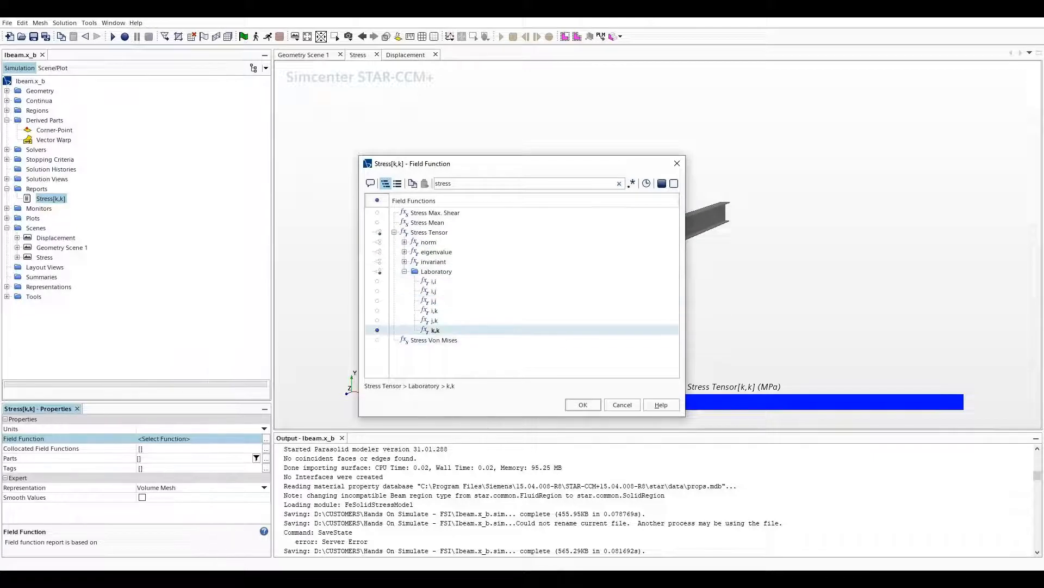
left_click(582, 405)
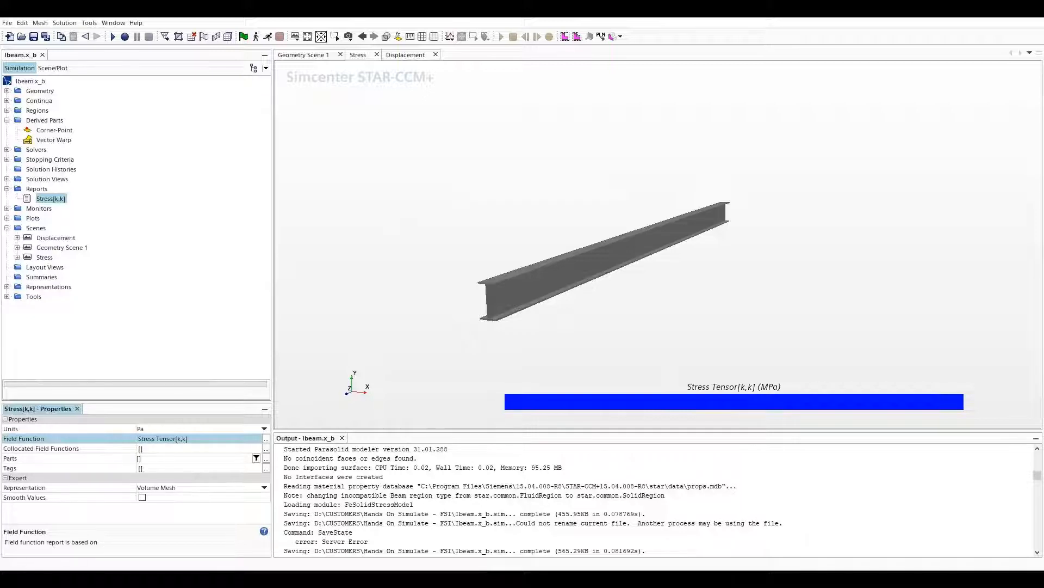
Enable smooth values for the Stress[k,k] report and assign the derived part Corner-Point as its input part.
left_click(142, 498)
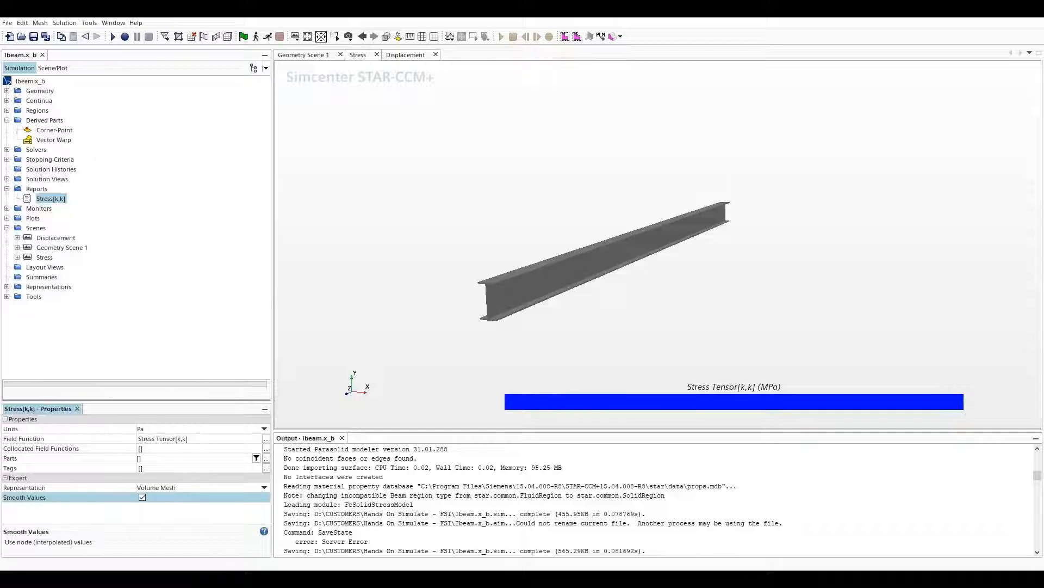
left_click(266, 458)
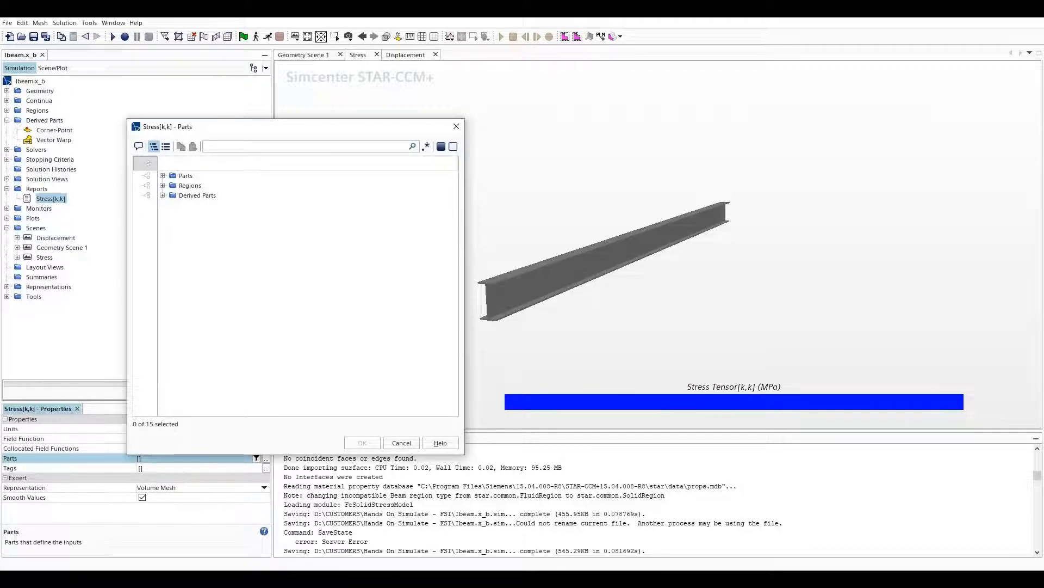
left_click(162, 196)
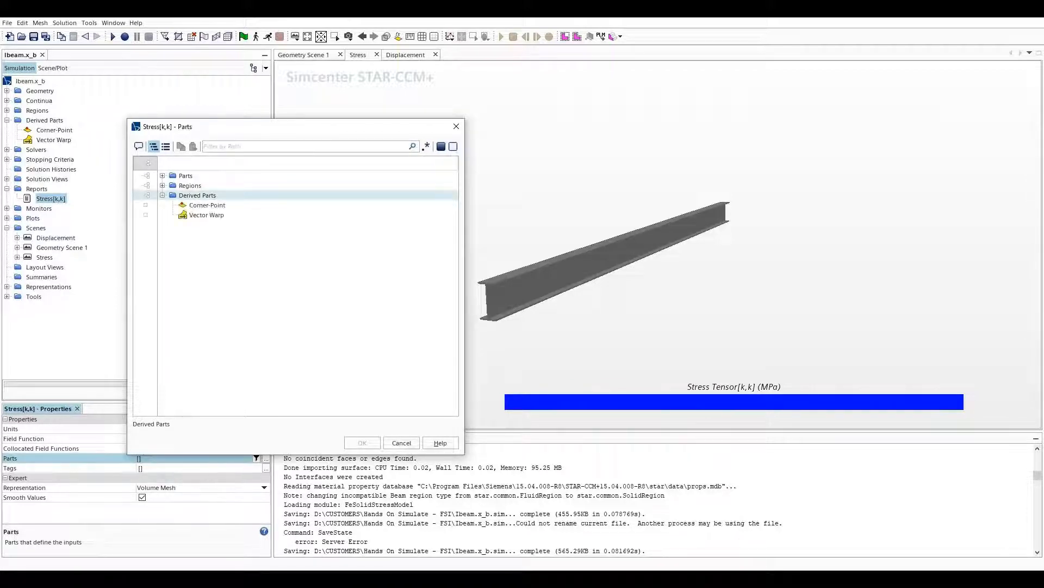
left_click(208, 205)
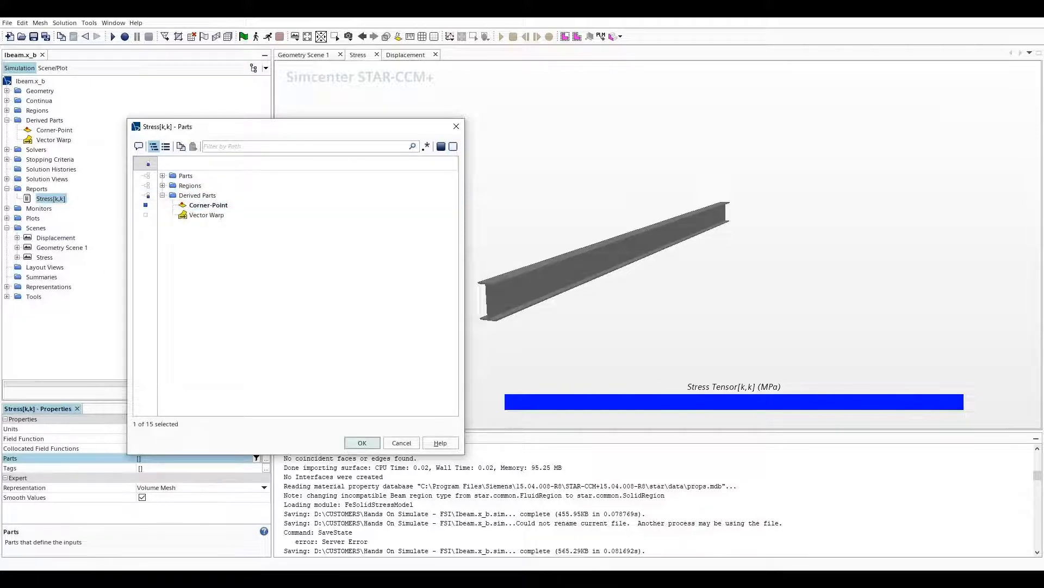
left_click(362, 442)
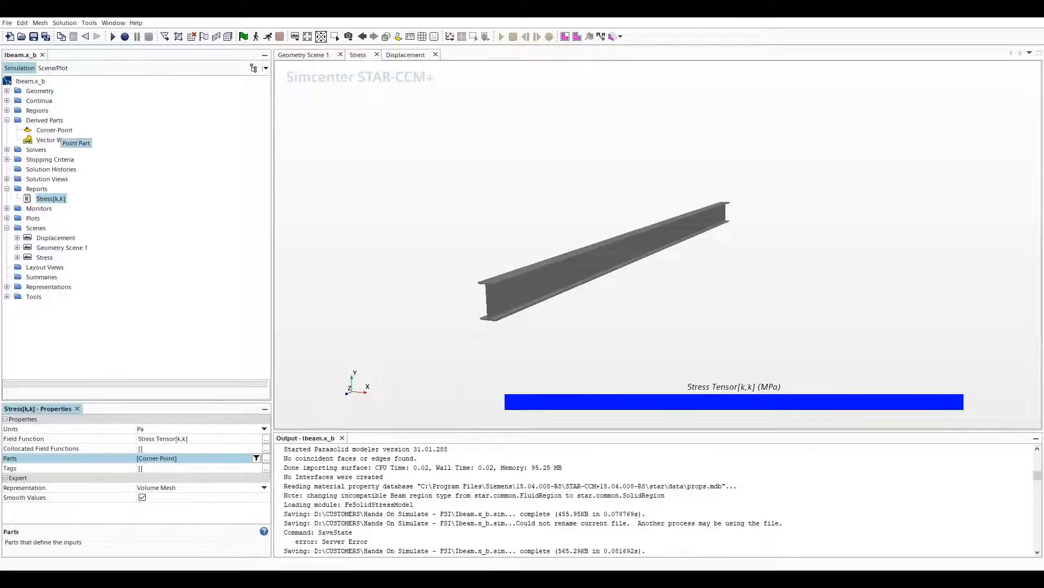
Duplicate the Corner-Point derived part and rename the copy Mid-Point.
left_click(55, 130)
right_click(60, 130)
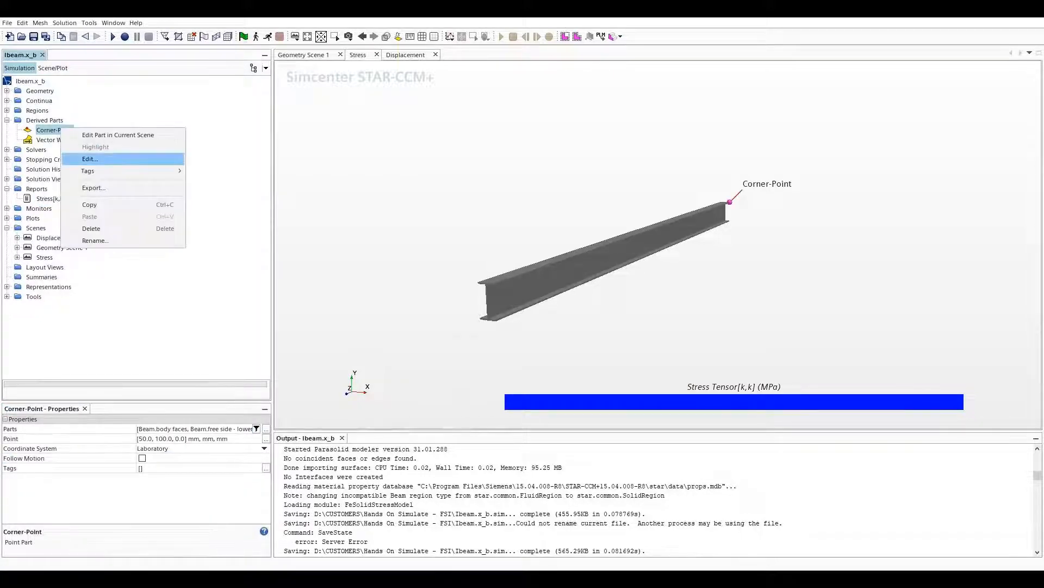
left_click(90, 205)
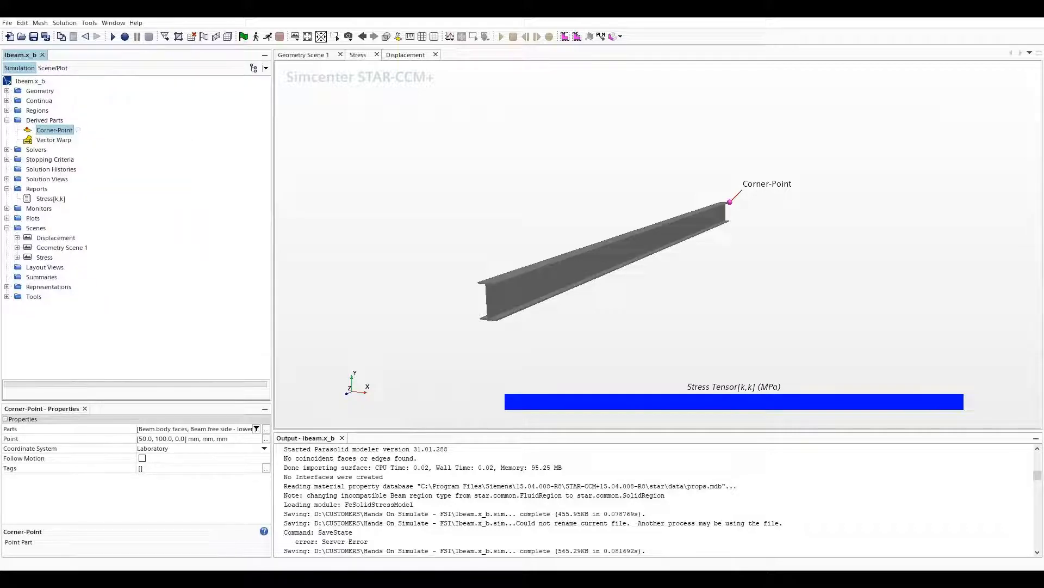
right_click(55, 121)
left_click(83, 143)
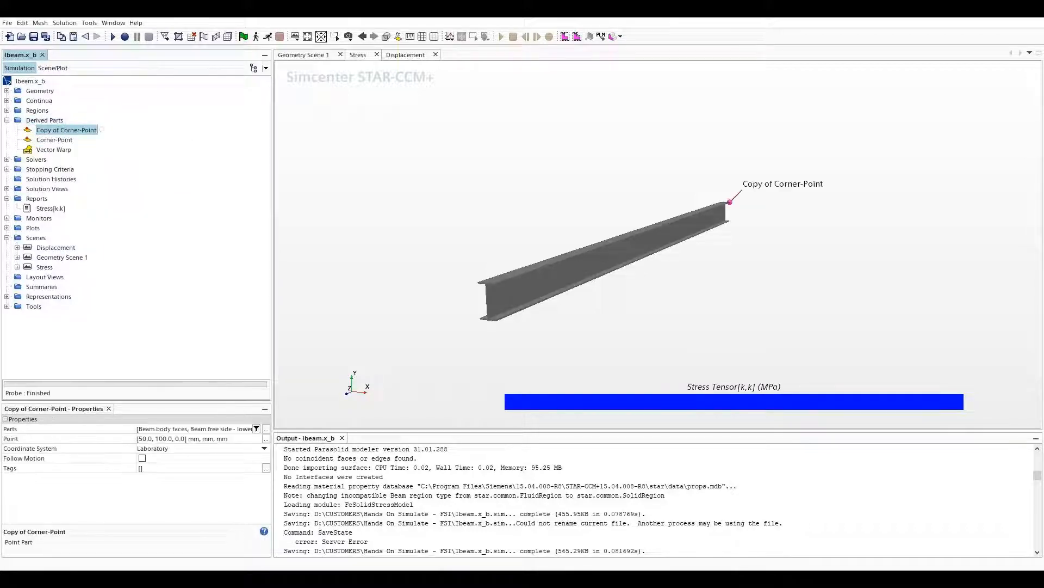
right_click(101, 130)
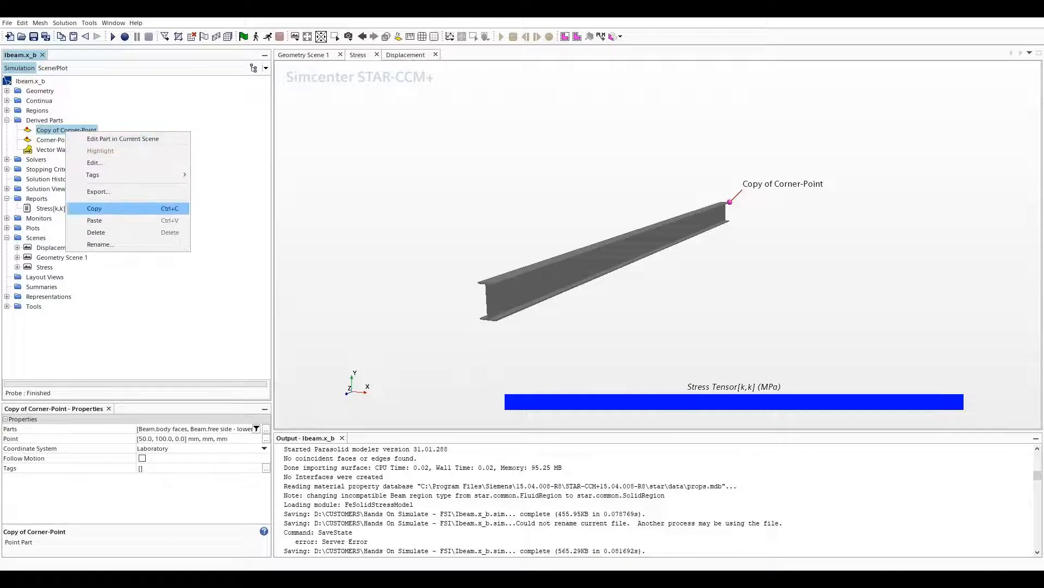
left_click(81, 245)
type("Mid-Point")
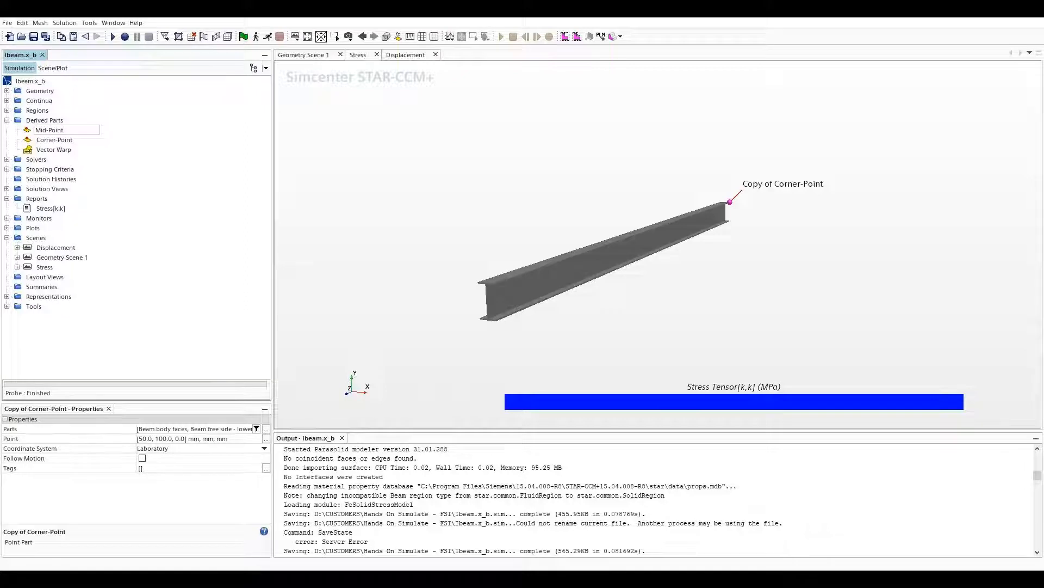
key("Return")
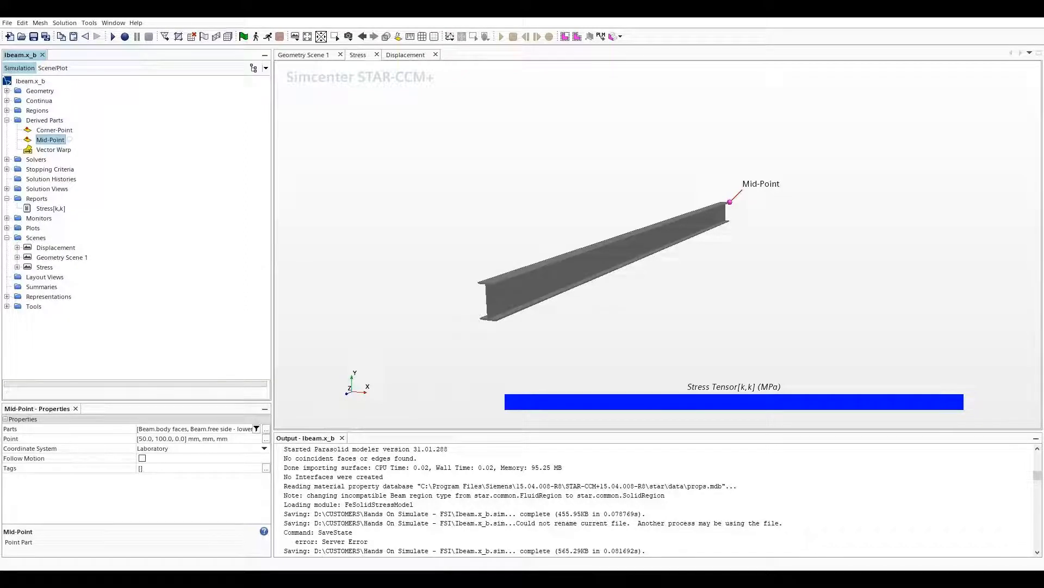
Set the Mid-Point position to [0.0, 0.1, 0.0] in metres.
double_click(144, 439)
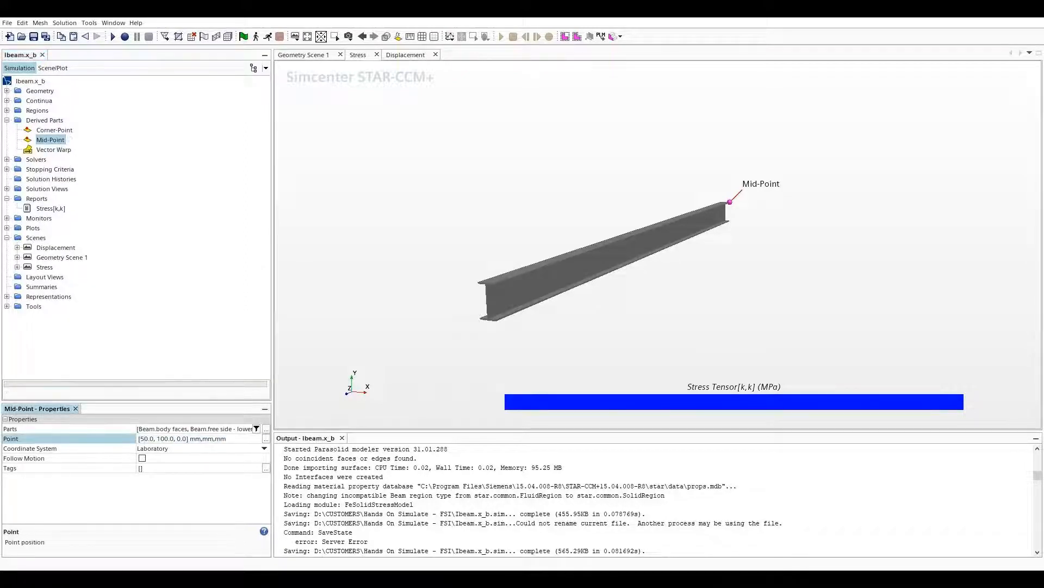
key("BackSpace")
key("Right")
key("Right")
key("Right")
key("Right")
key("Right")
key("Right")
key("Right")
key("BackSpace")
key("BackSpace")
key("BackSpace")
type("0.1")
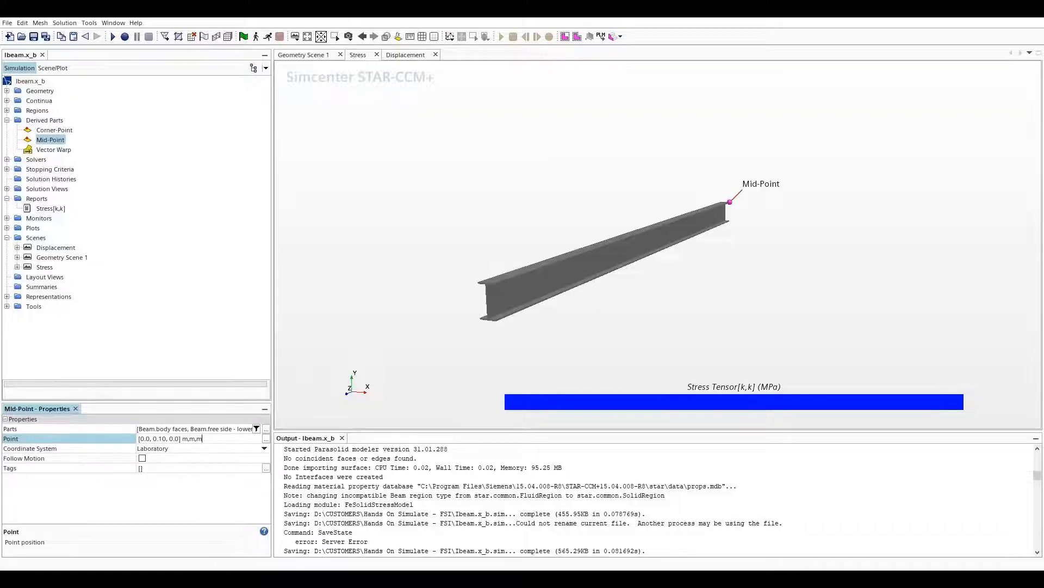
key("Return")
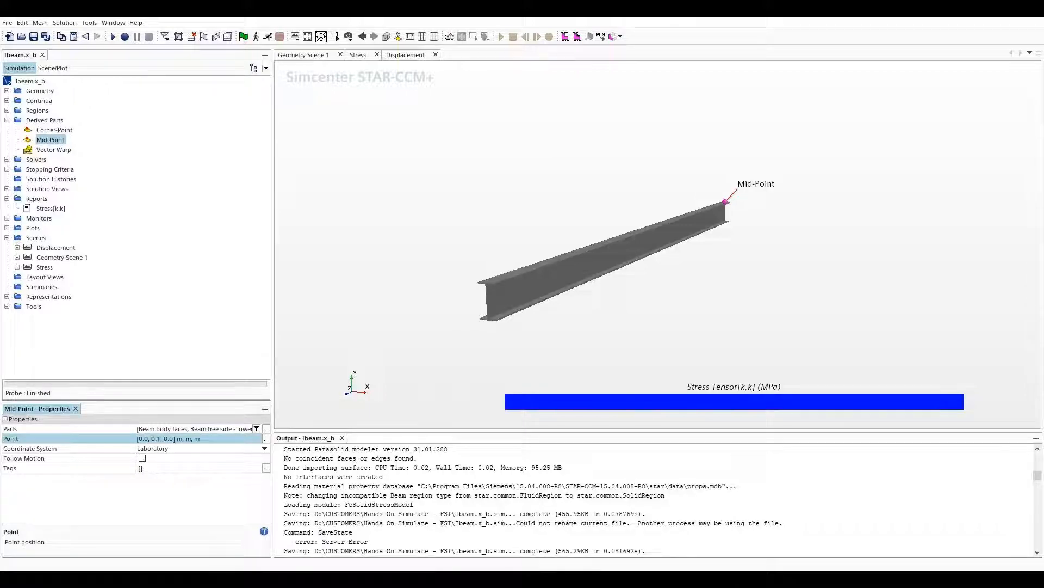
Duplicate the Stress[k,k] report within the Reports node.
left_click(51, 208)
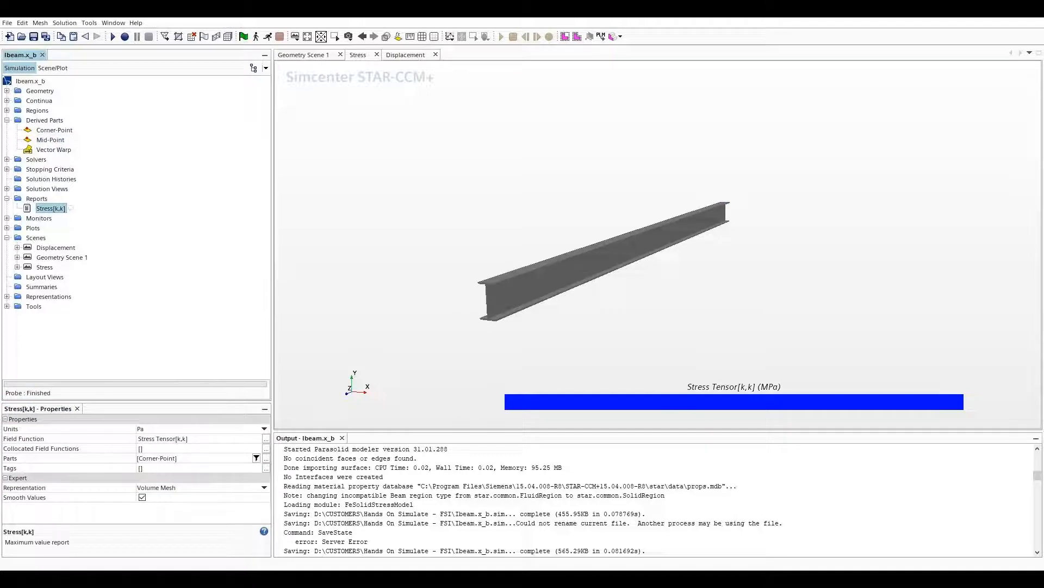
right_click(47, 207)
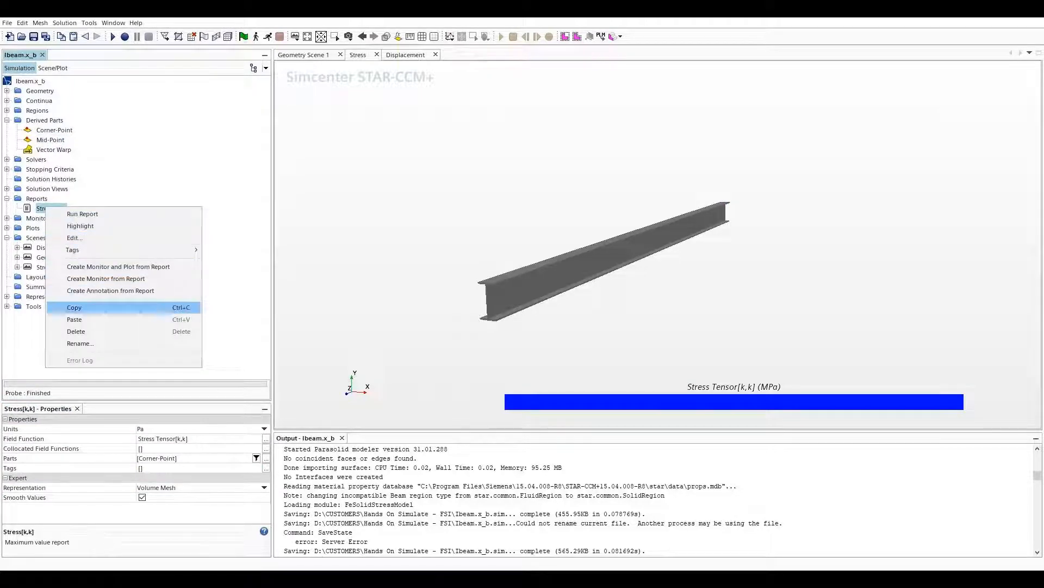
left_click(117, 308)
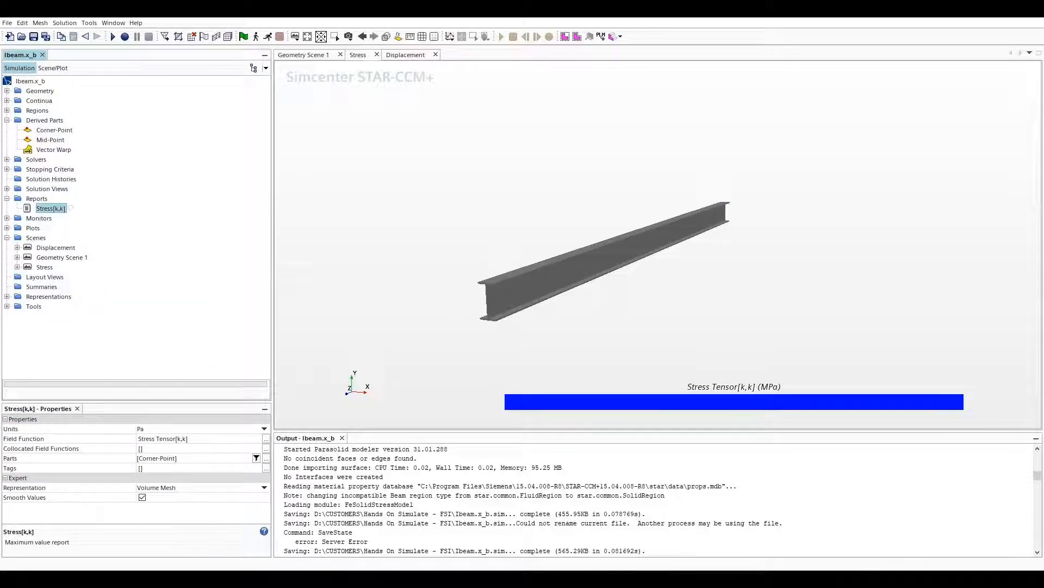
right_click(34, 198)
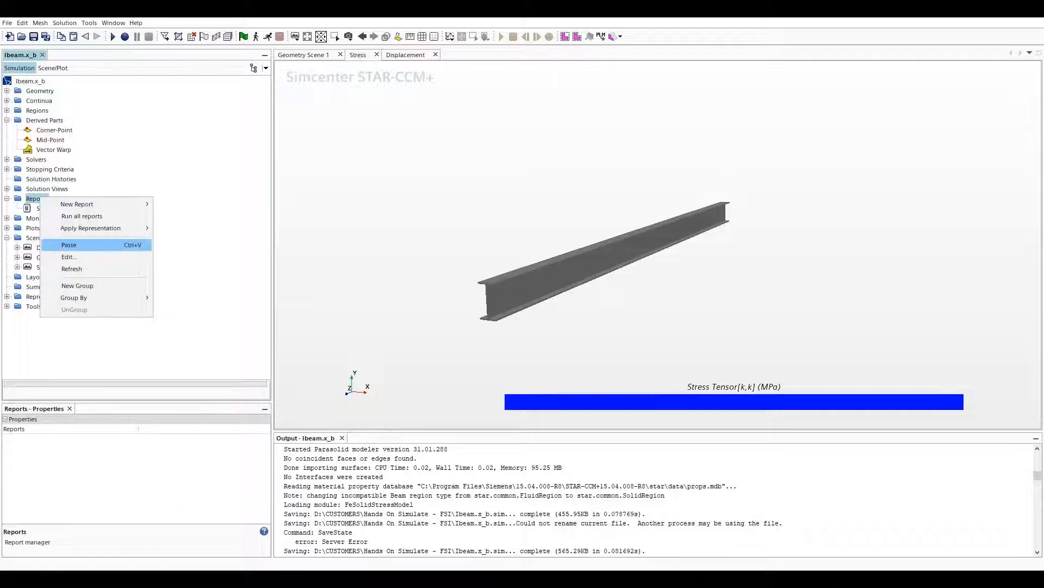
left_click(65, 245)
Rename the copied stress report as Stress[k,k] near Fixed Constraint.
right_click(63, 207)
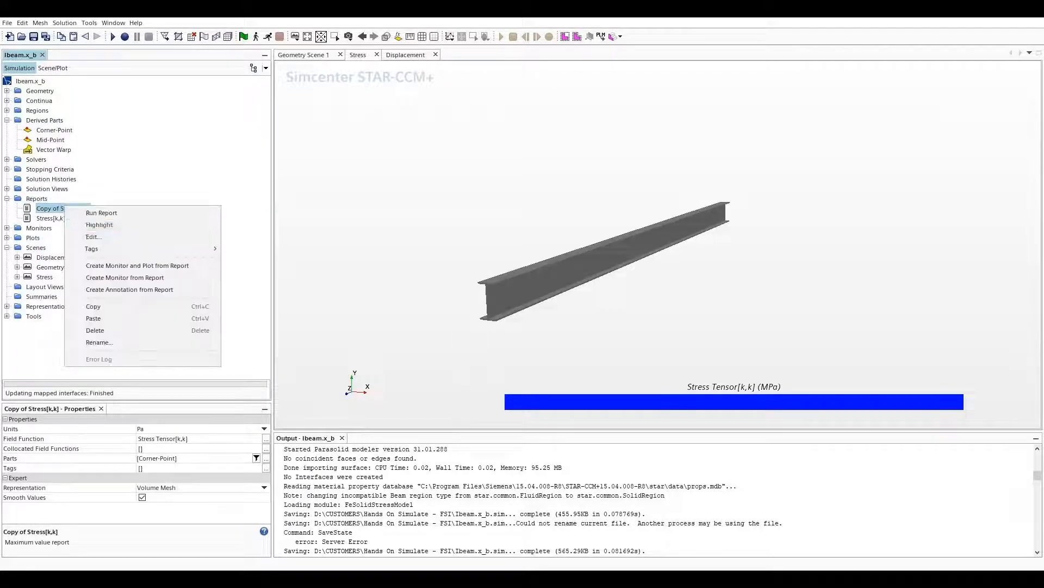
left_click(105, 341)
left_click(60, 209)
key("BackSpace")
key("BackSpace")
key("BackSpace")
key("BackSpace")
key("BackSpace")
key("BackSpace")
key("BackSpace")
key("BackSpace")
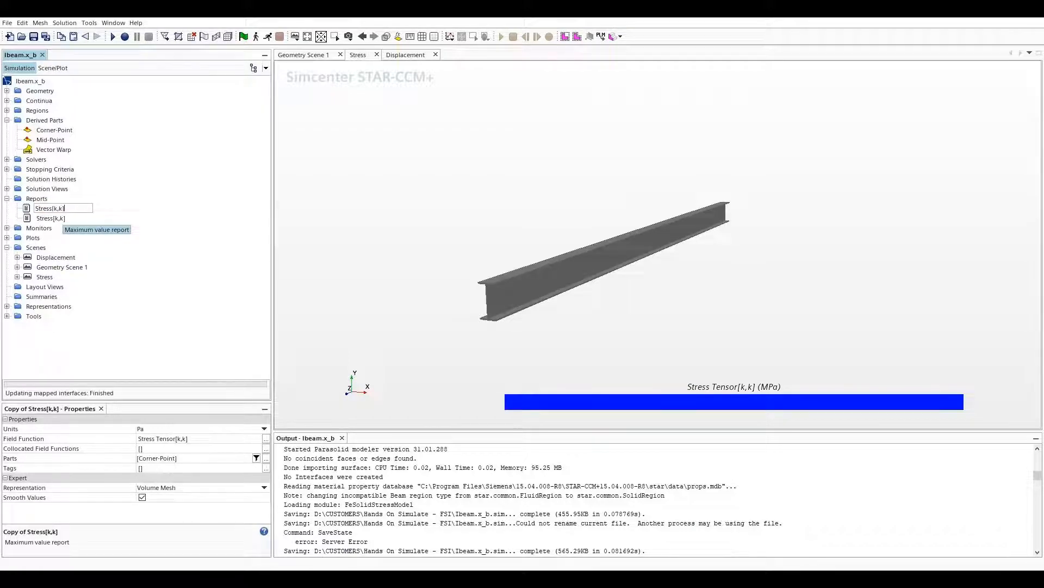
left_click(64, 208)
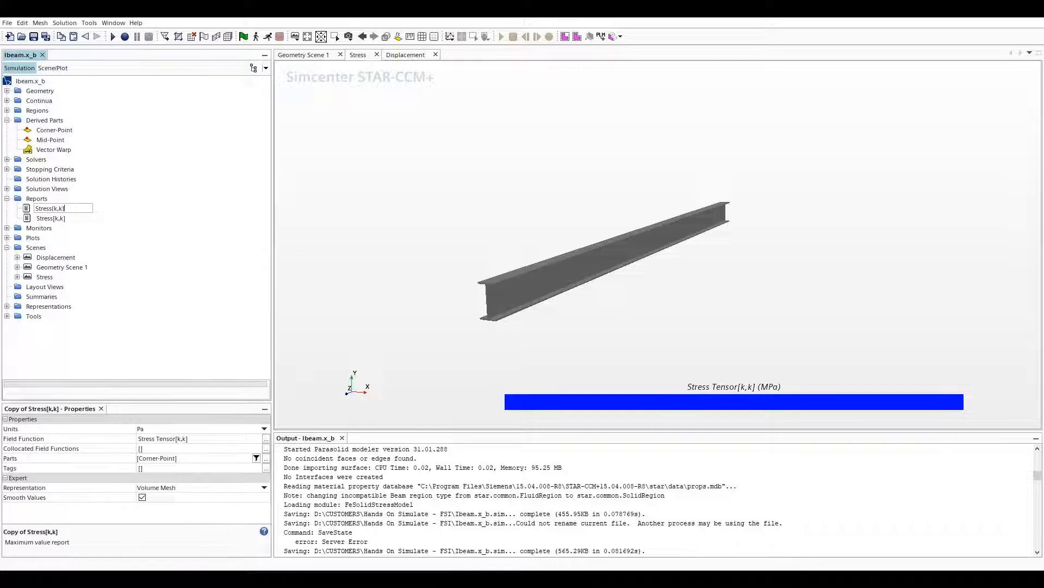
type("near Fixed Constraint")
key("Return")
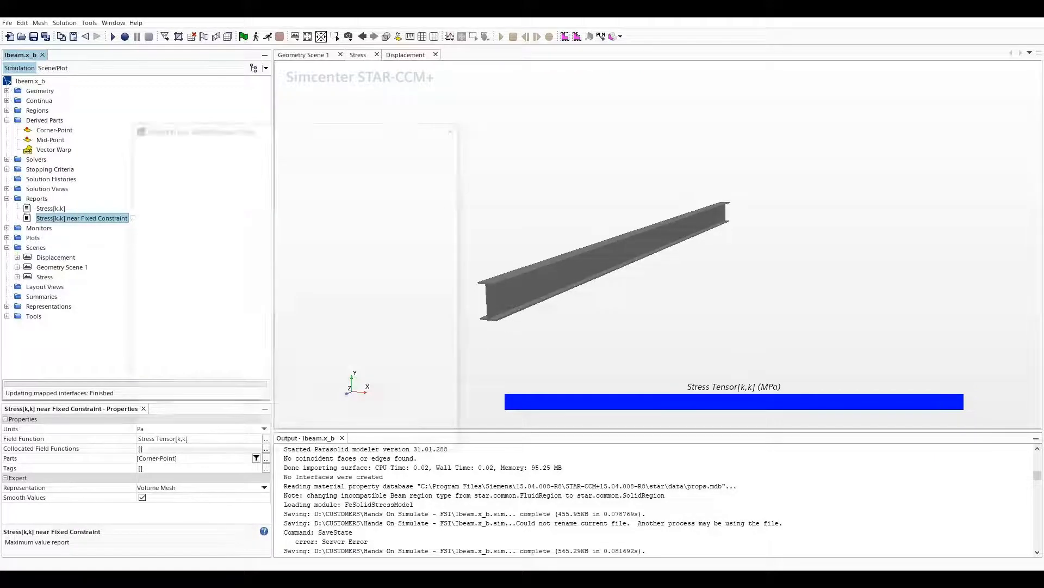
Replace Corner-Point with Mid-Point as the input part of the Stress[k,k] near Fixed Constraint report.
left_click(266, 459)
left_click(163, 196)
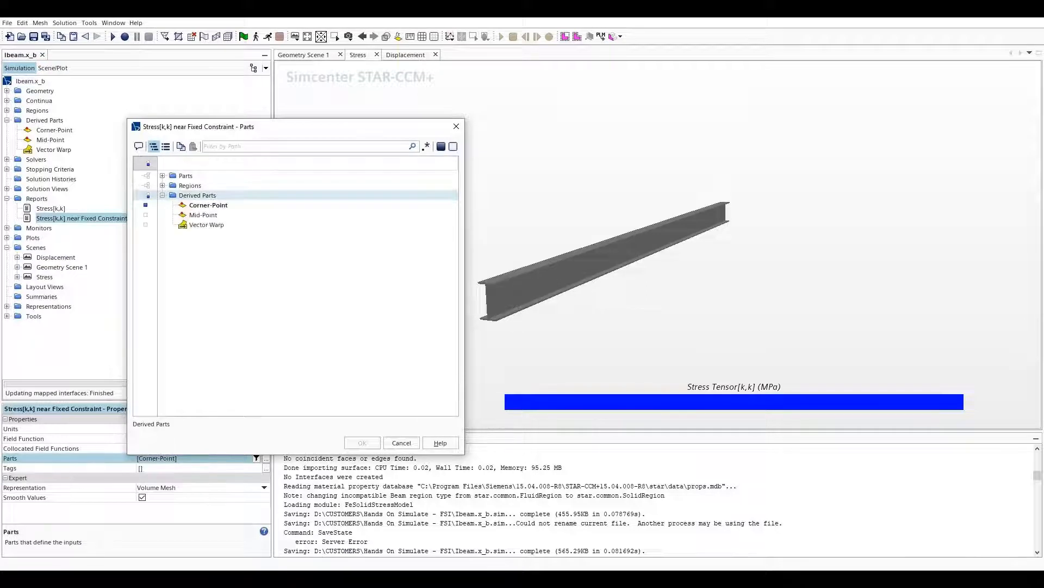
left_click(145, 205)
left_click(146, 215)
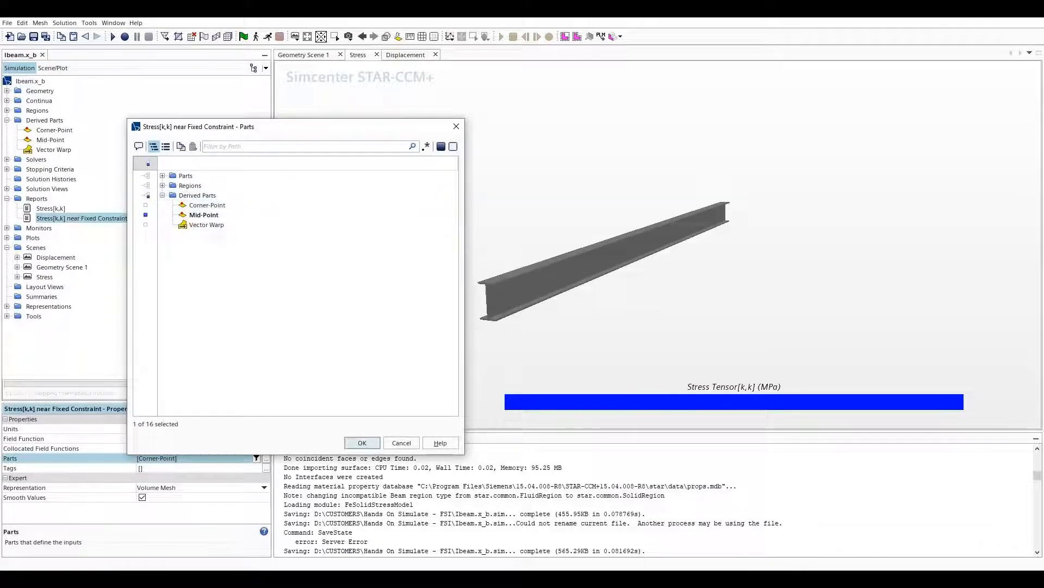
left_click(362, 442)
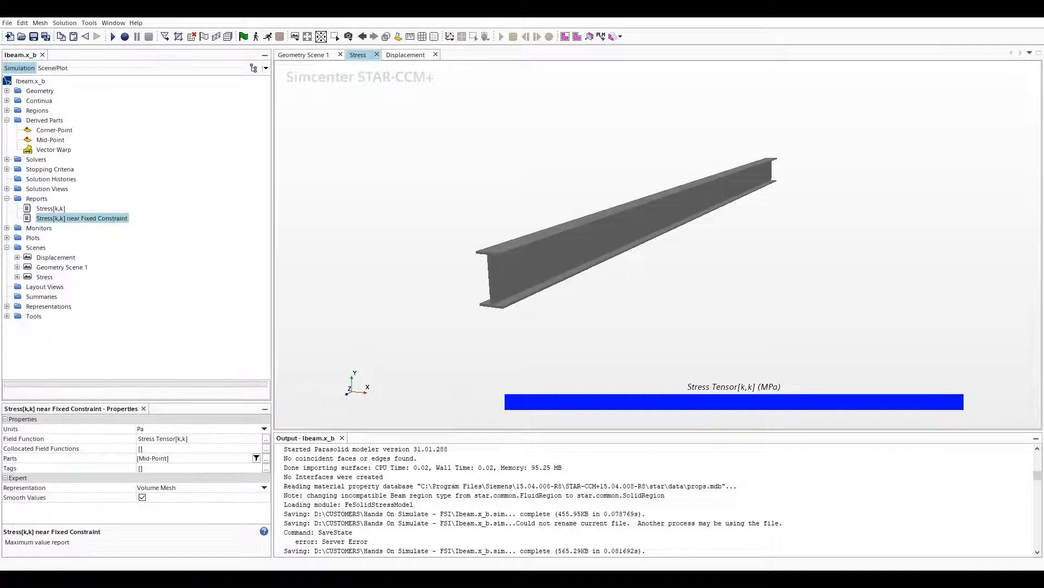
Set the Maximum Steps stopping criterion to 2.
left_click(7, 169)
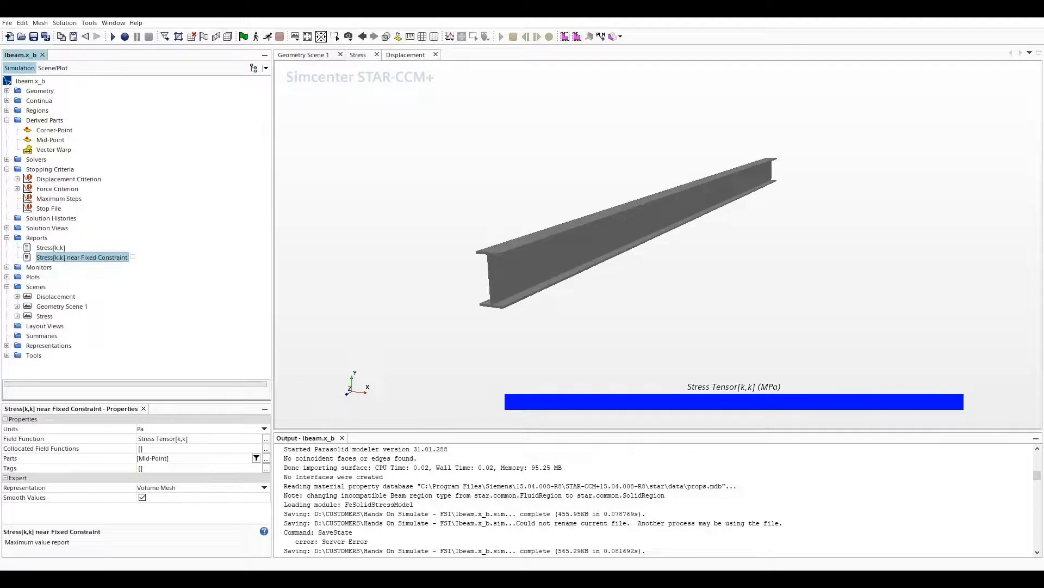
left_click(59, 199)
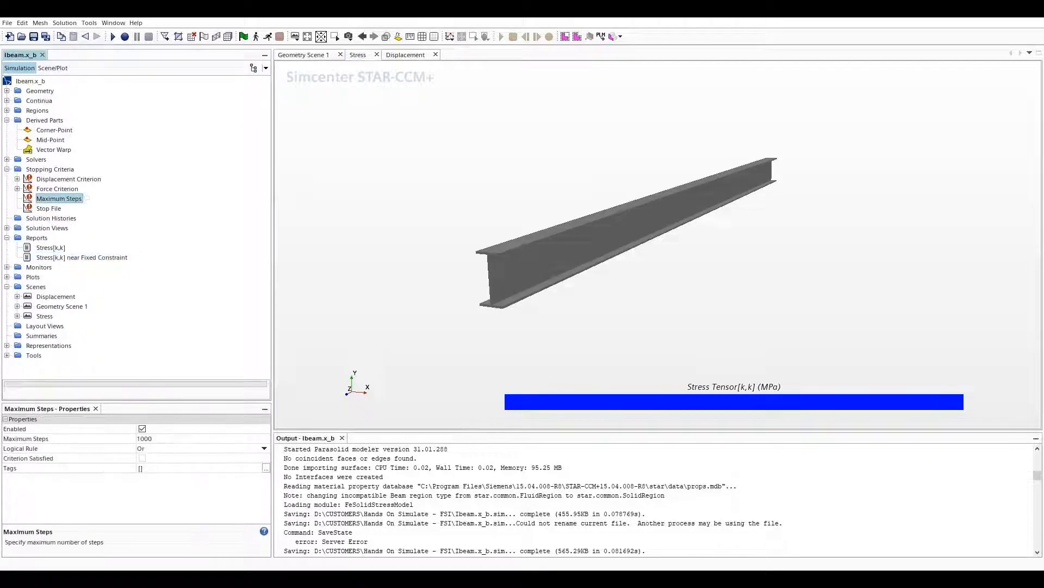
left_click(155, 438)
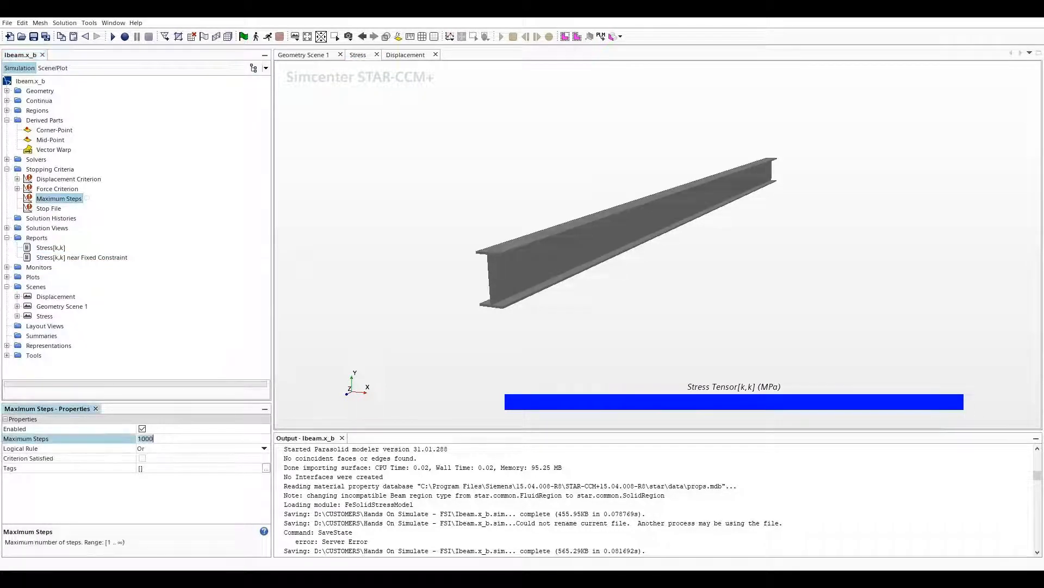
type("2")
key("Return")
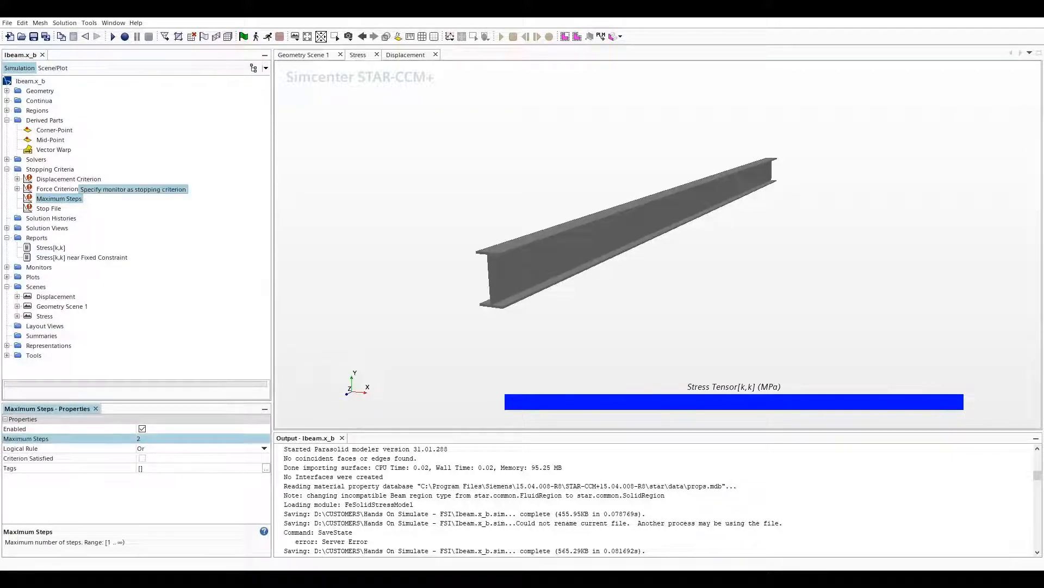
Set the Force Criterion to the Minimum option with a minimum limit value of 1.0E-6.
left_click(58, 189)
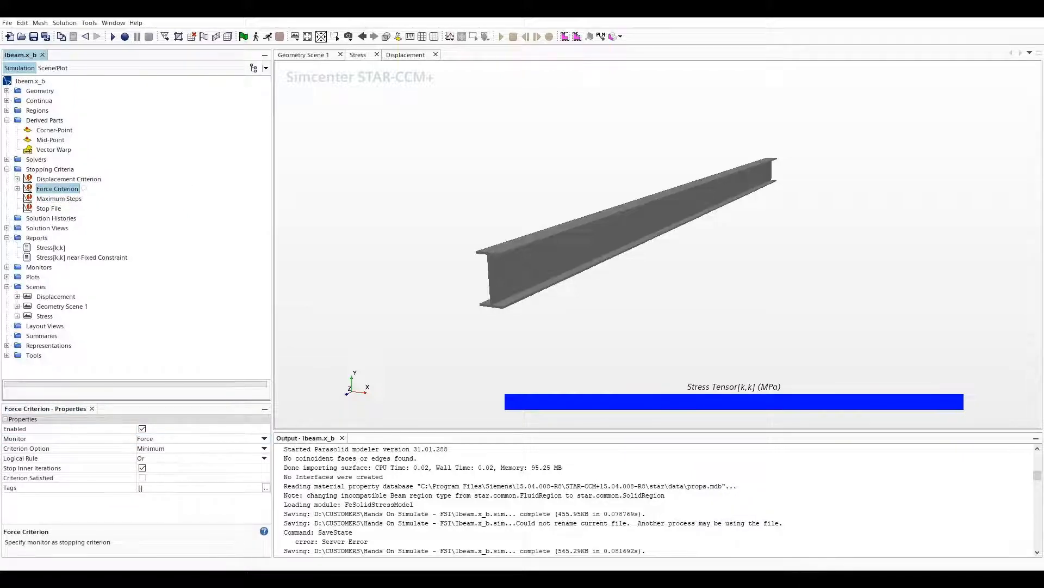
left_click(264, 448)
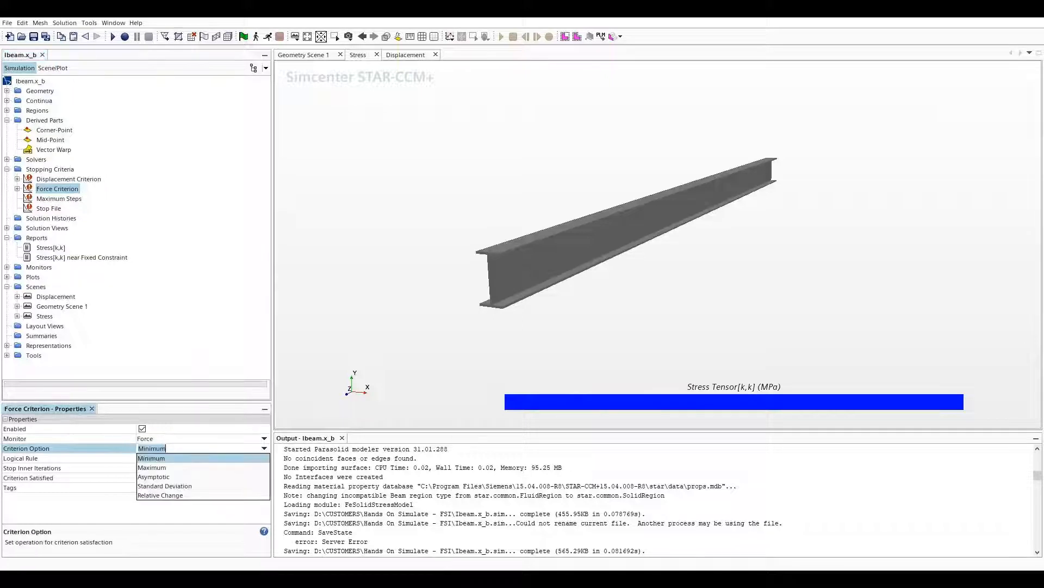
left_click(151, 458)
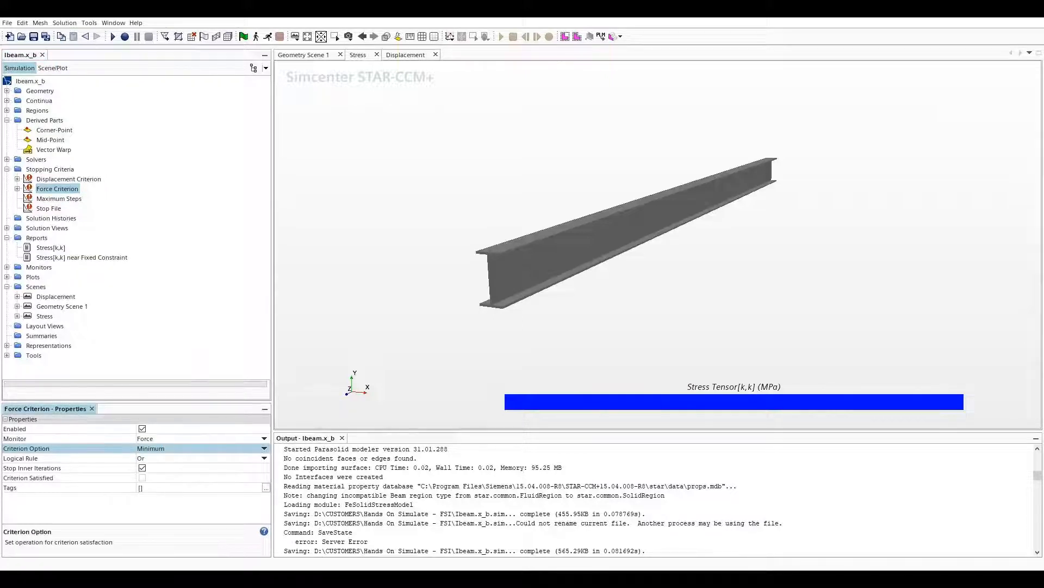
left_click(17, 188)
left_click(69, 199)
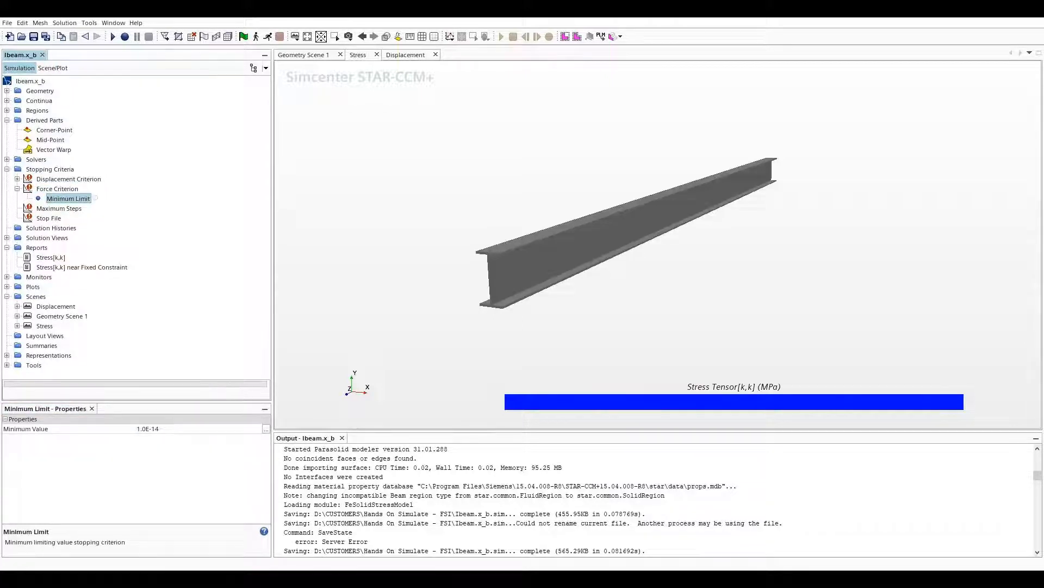
left_click(169, 428)
left_click(169, 428)
key("BackSpace")
key("BackSpace")
type("6")
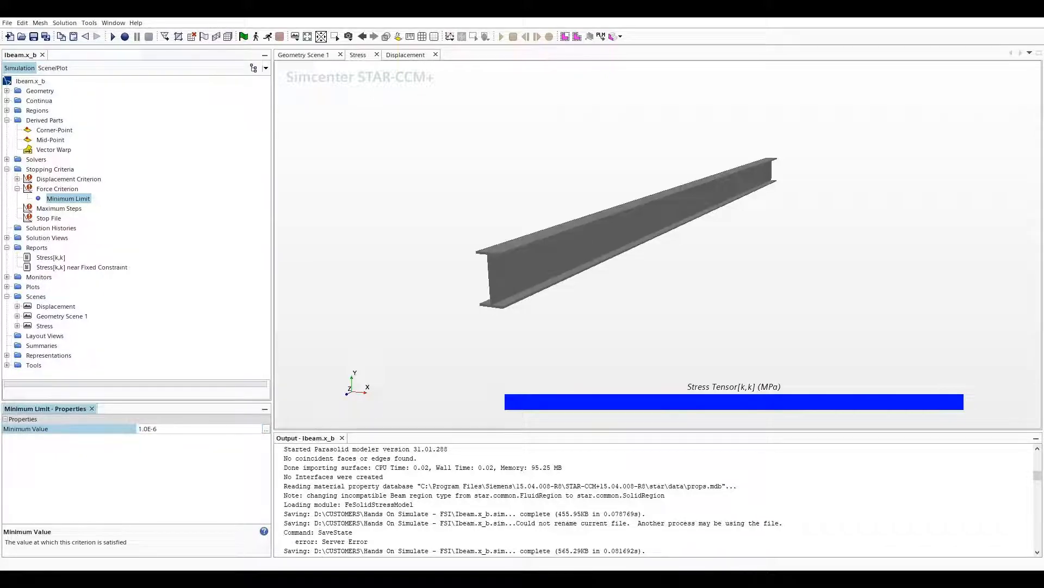
key("Return")
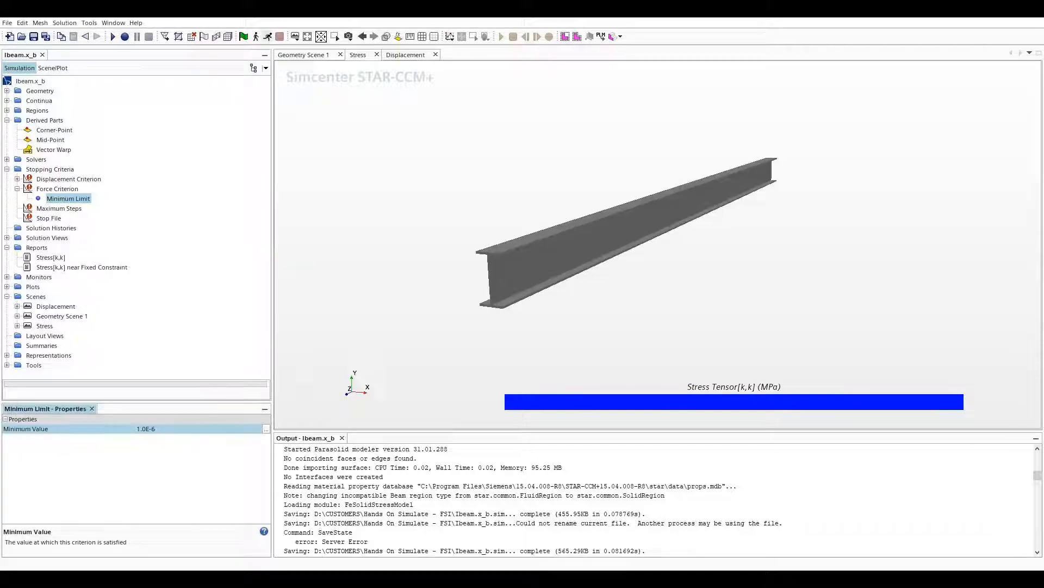
Run the simulation and show the Displacement scene in the -X view with +Y up.
left_click(267, 36)
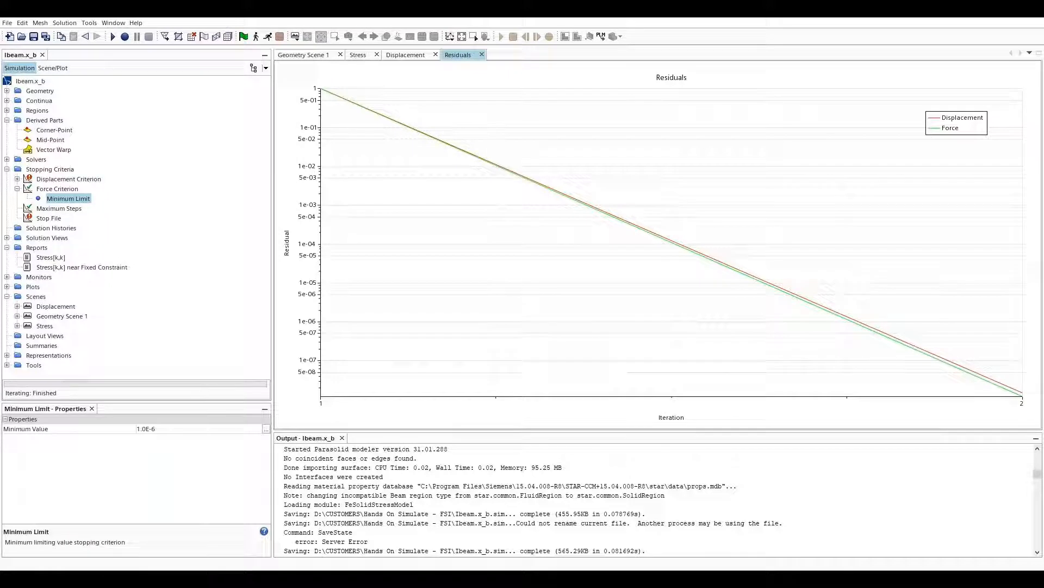
left_click(405, 54)
left_click(348, 36)
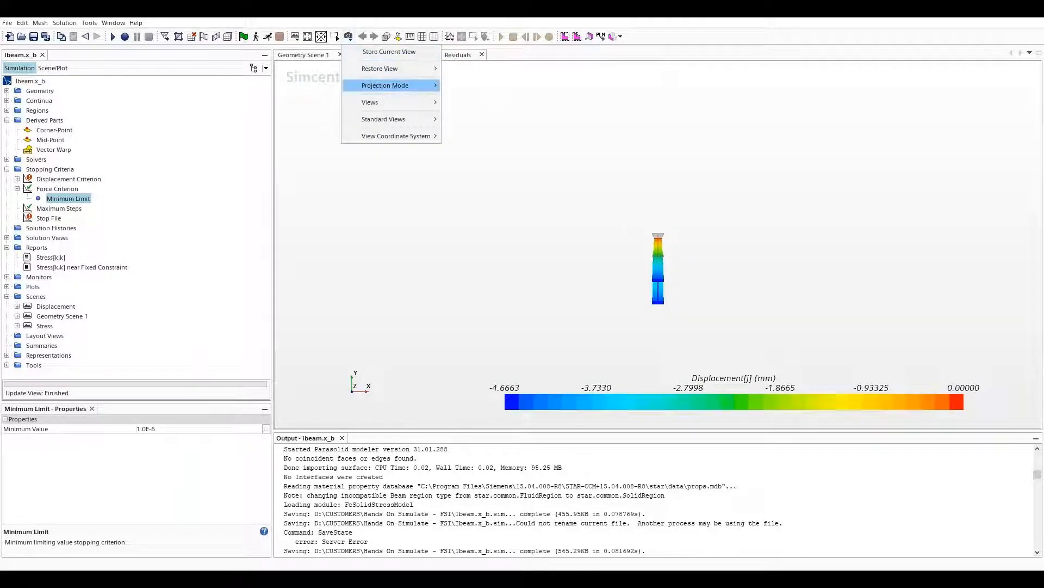
mouse_move(402, 102)
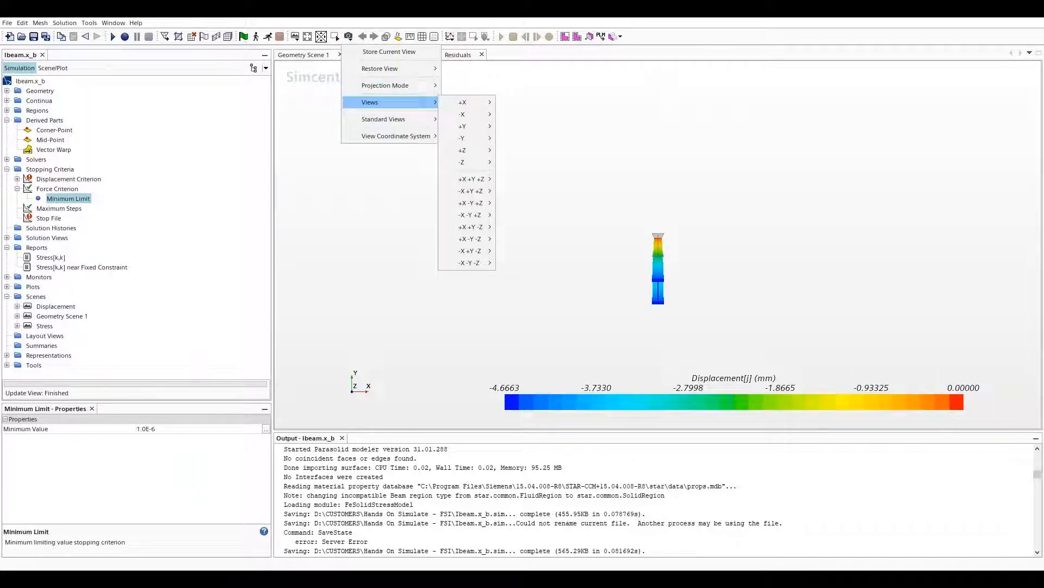
mouse_move(465, 114)
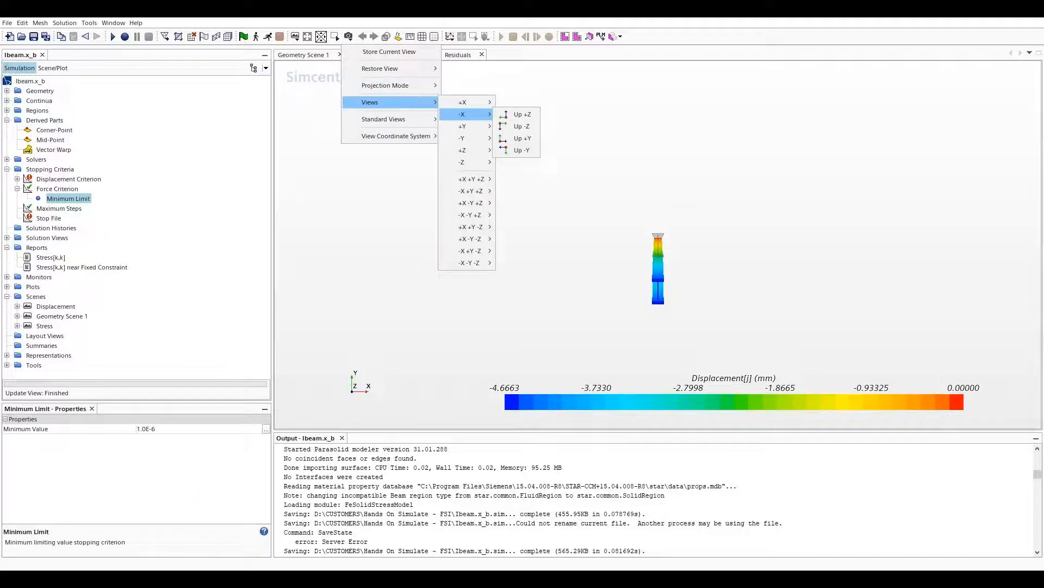
left_click(521, 138)
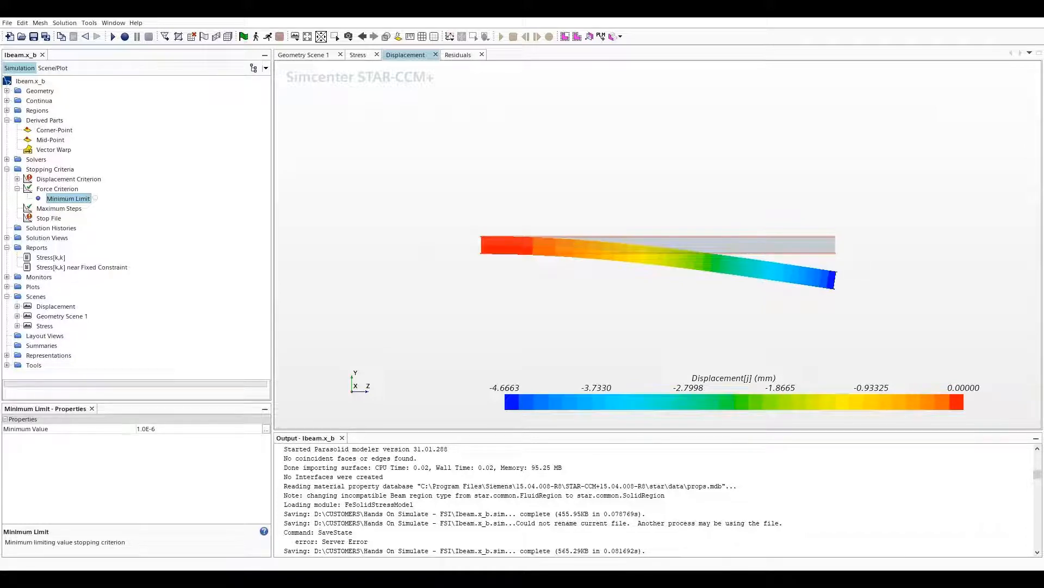
Store an enlarged side view of the deflected beam in the Displacement scene.
scroll(630, 256, "up", 5)
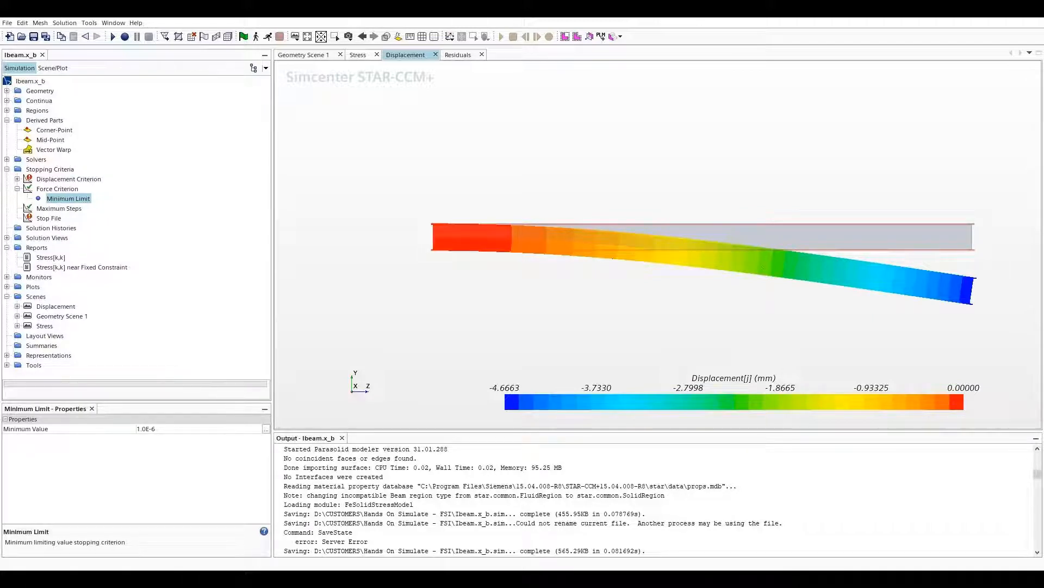
left_click(348, 37)
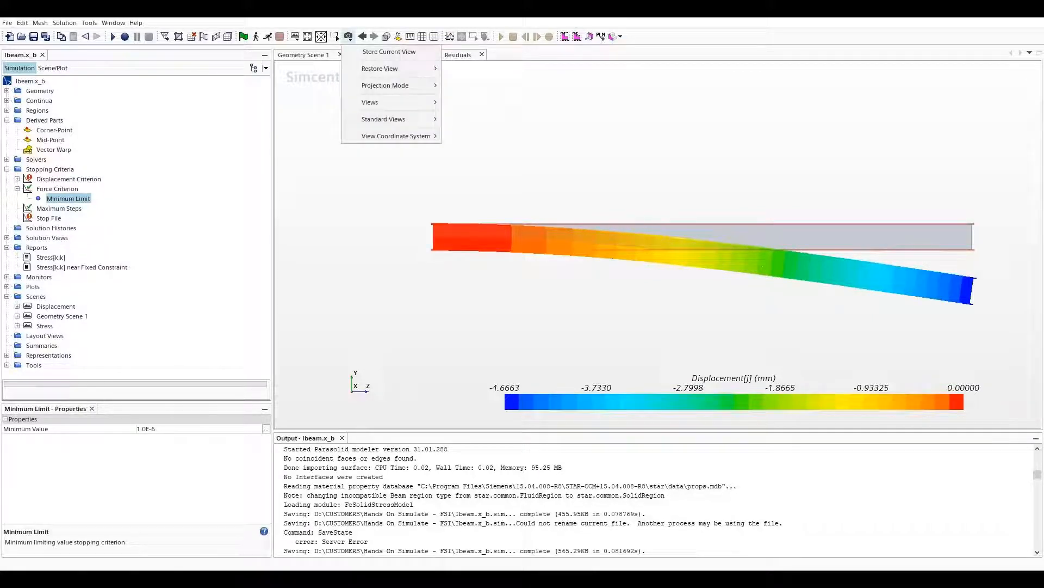
left_click(371, 52)
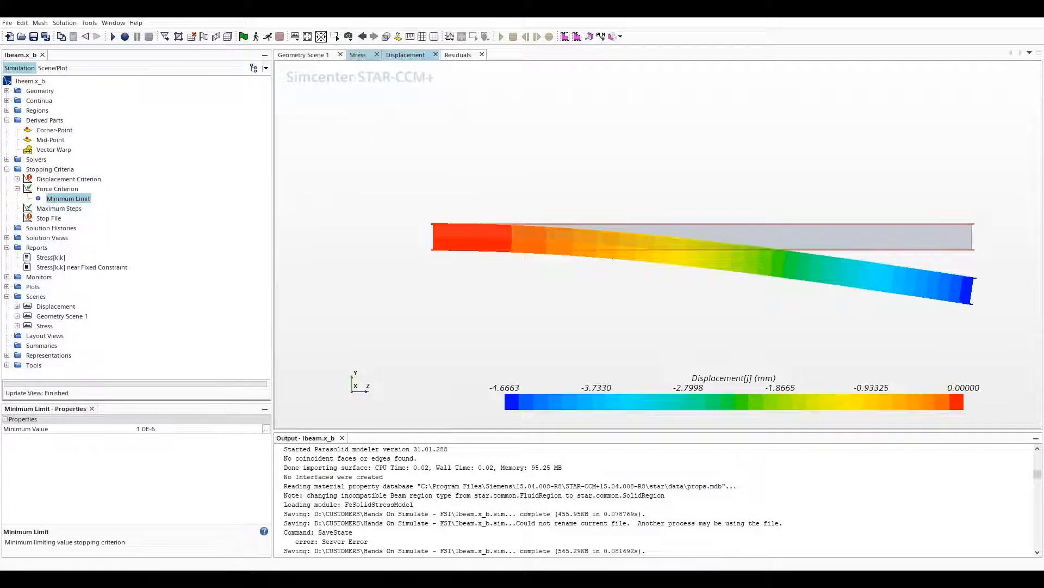
Restore View 3 in the Stress scene to inspect the stress distribution along the beam from the side.
left_click(358, 54)
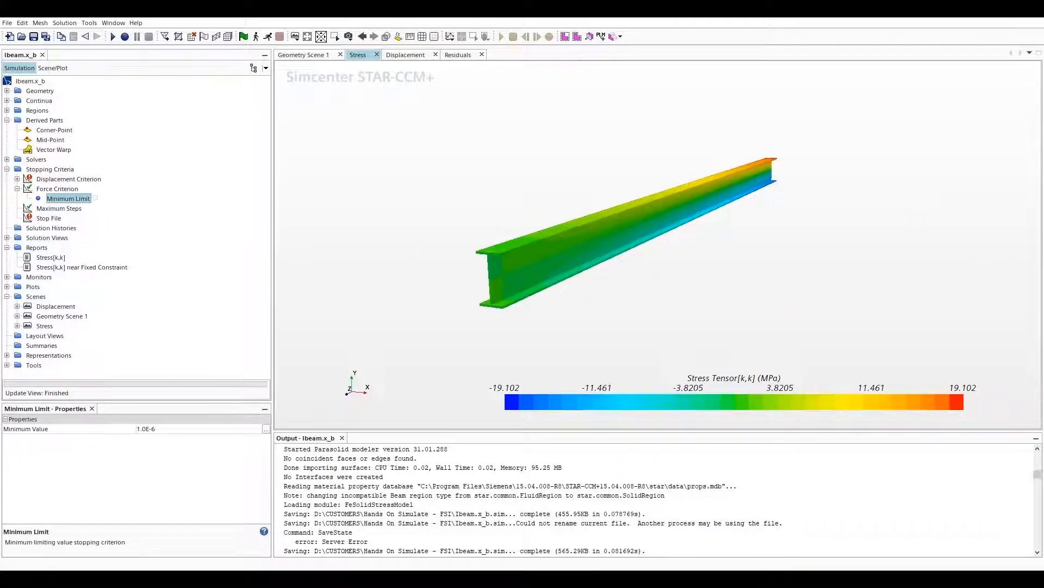
scroll(625, 245, "up", 2)
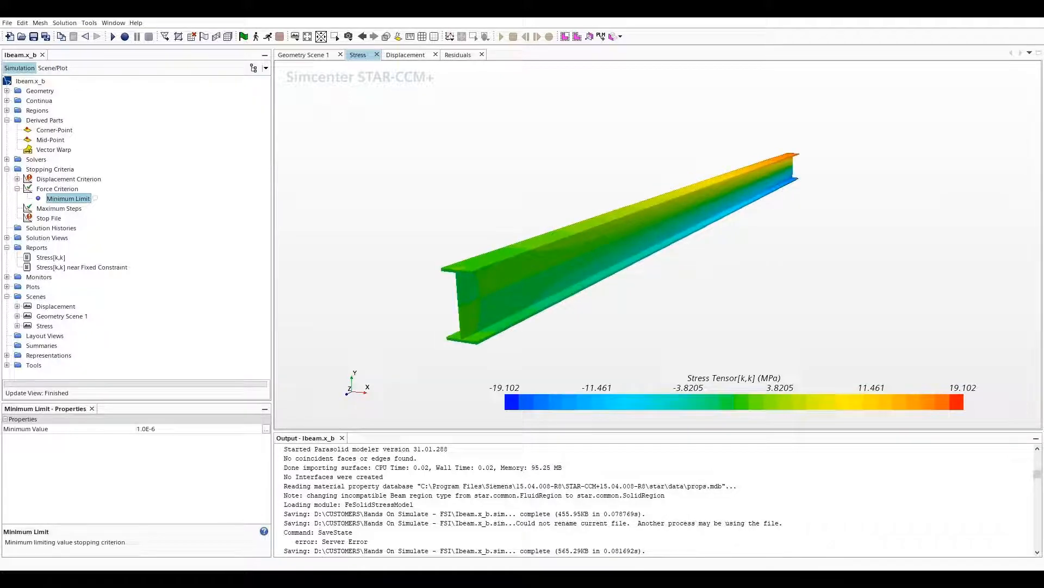
left_click(348, 36)
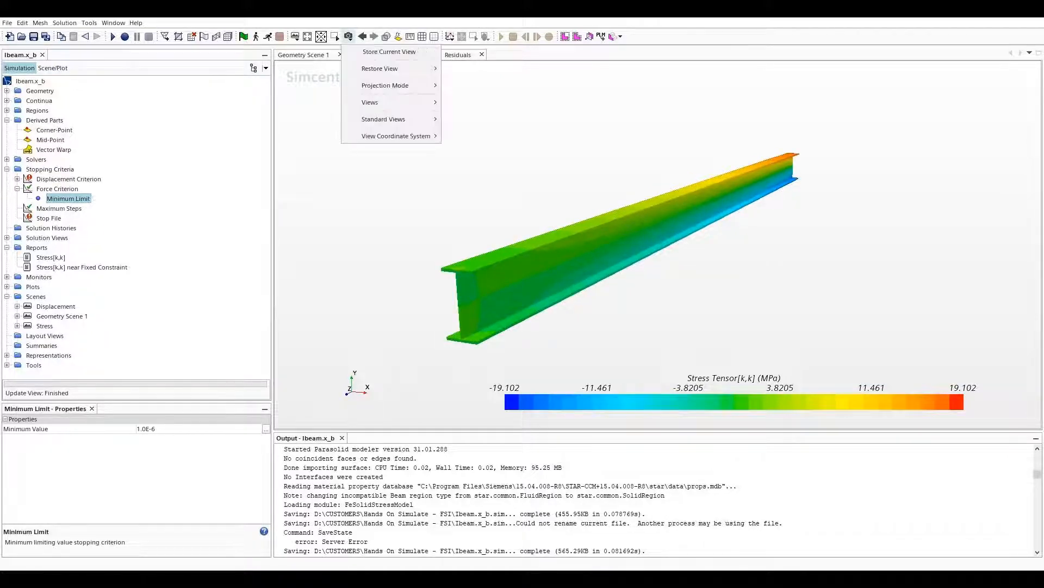
mouse_move(389, 69)
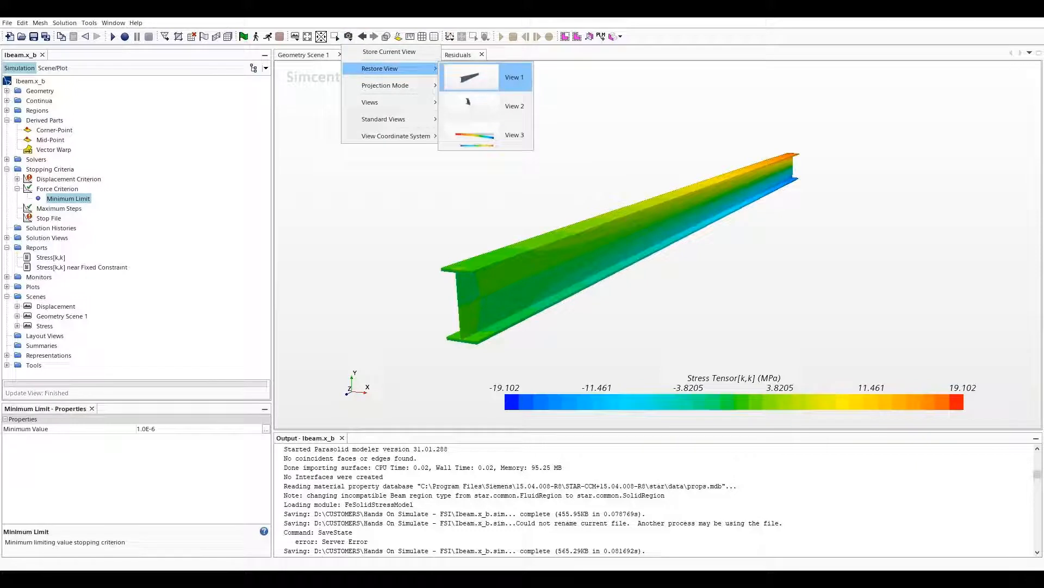
left_click(486, 135)
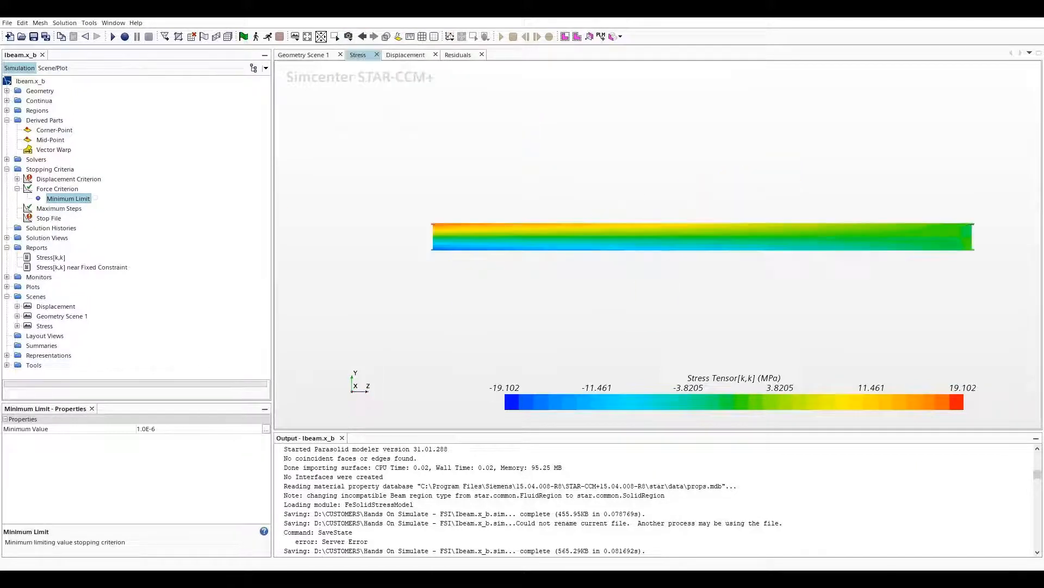
scroll(443, 227, "up", 3)
right_click_drag(693, 239, 537, 248)
scroll(556, 233, "down", 3)
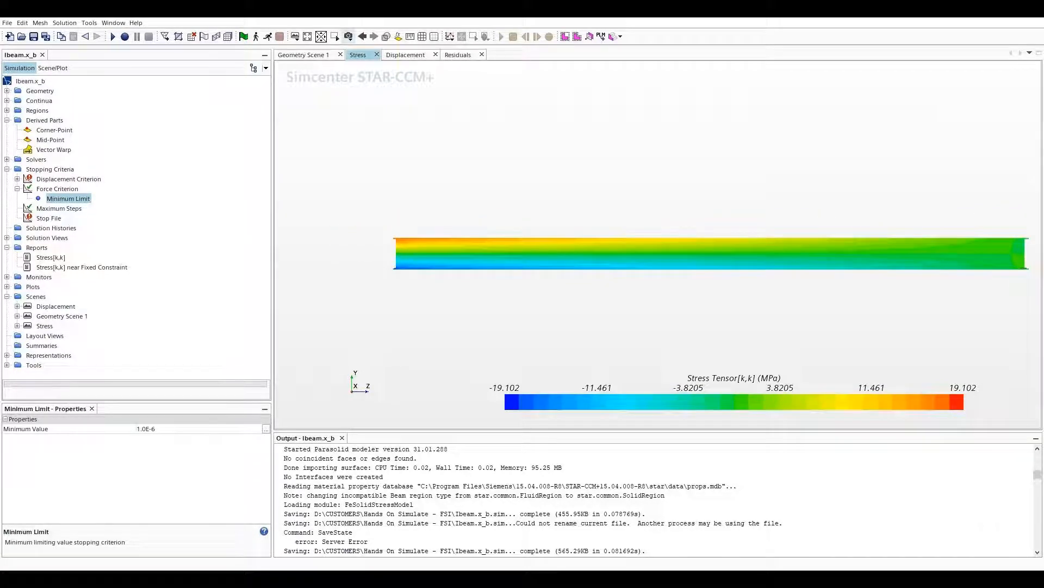
Restore View 1 in the Stress scene, locate Corner-Point, and run the Stress[k,k] report.
left_click(348, 37)
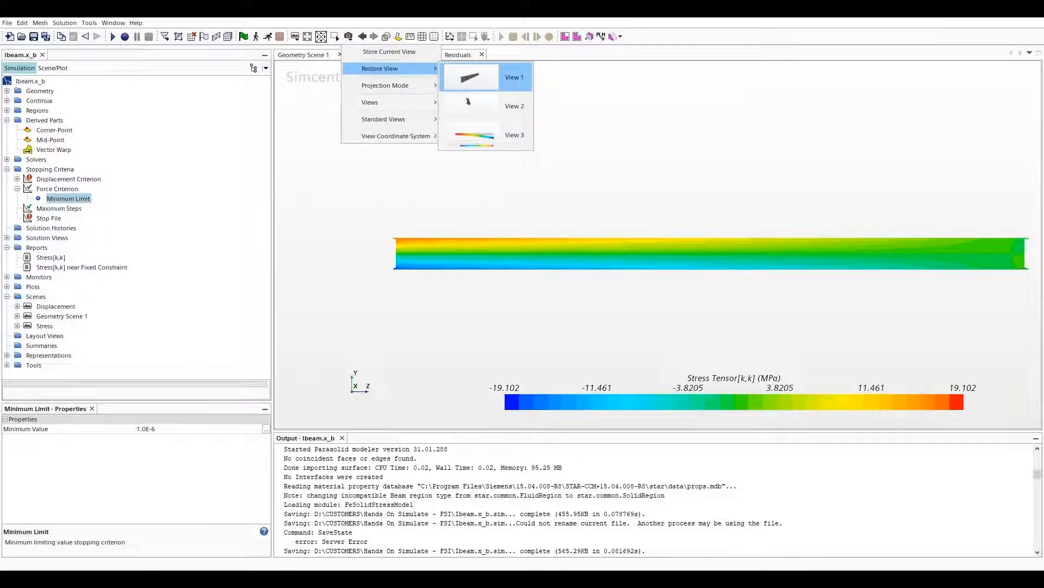
left_click(487, 77)
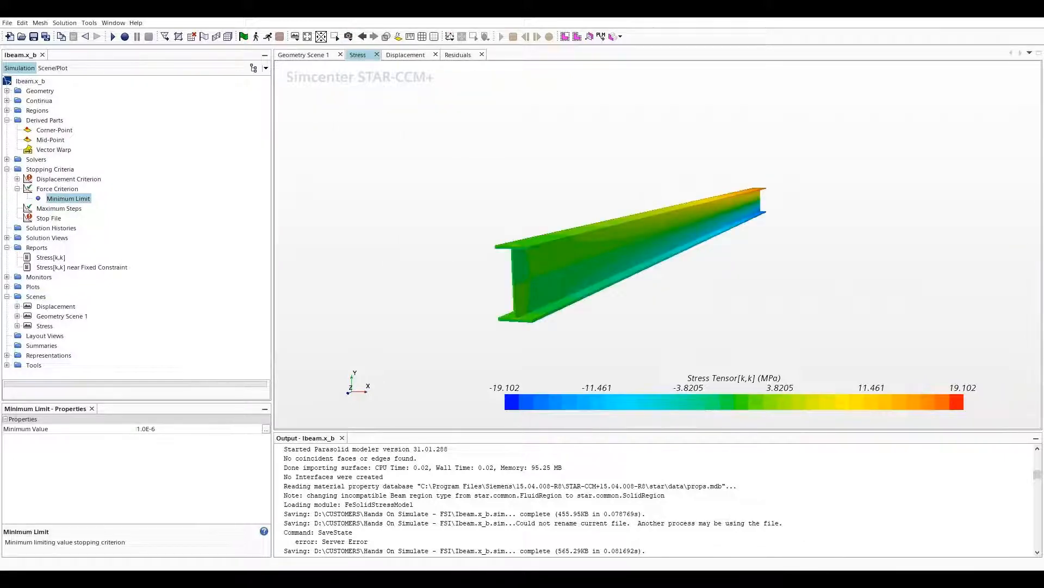
left_click(54, 129)
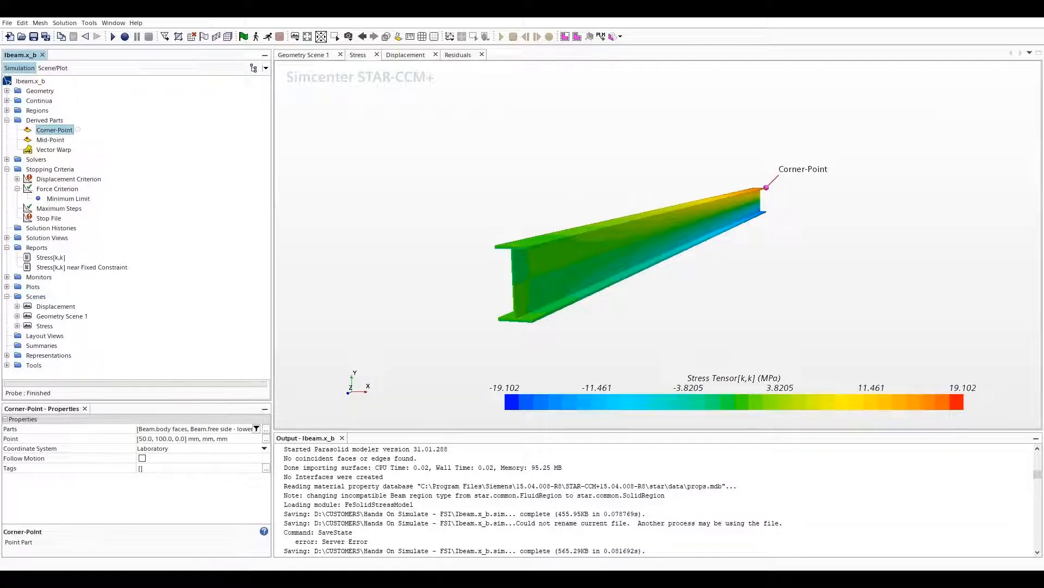
left_click(67, 257)
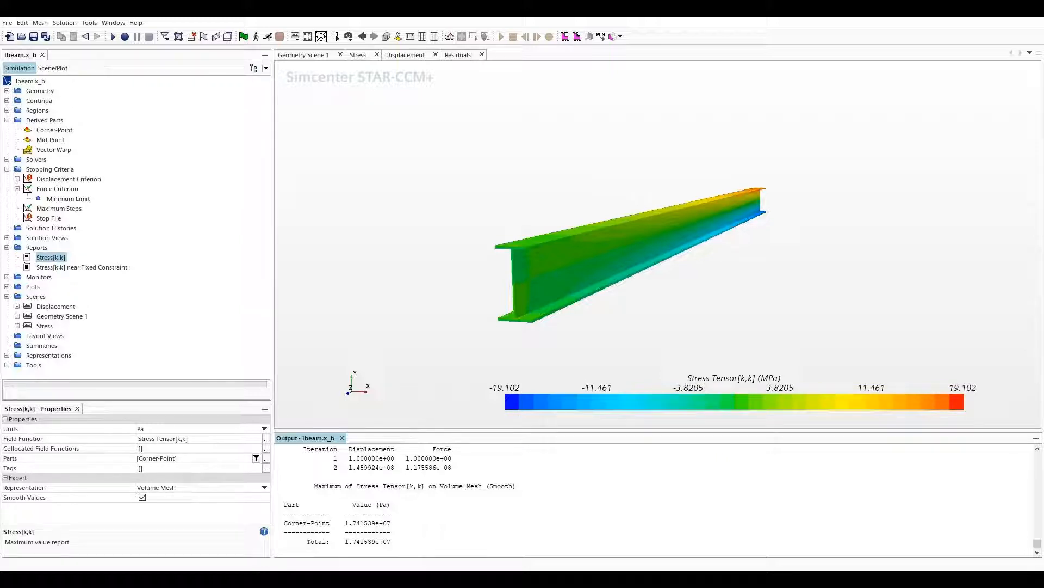
Locate Mid-Point on the beam's upper flange and run the Stress[k,k] near Fixed Constraint report.
left_click(50, 140)
left_click_drag(625, 213, 625, 269)
scroll(758, 148, "up", 6)
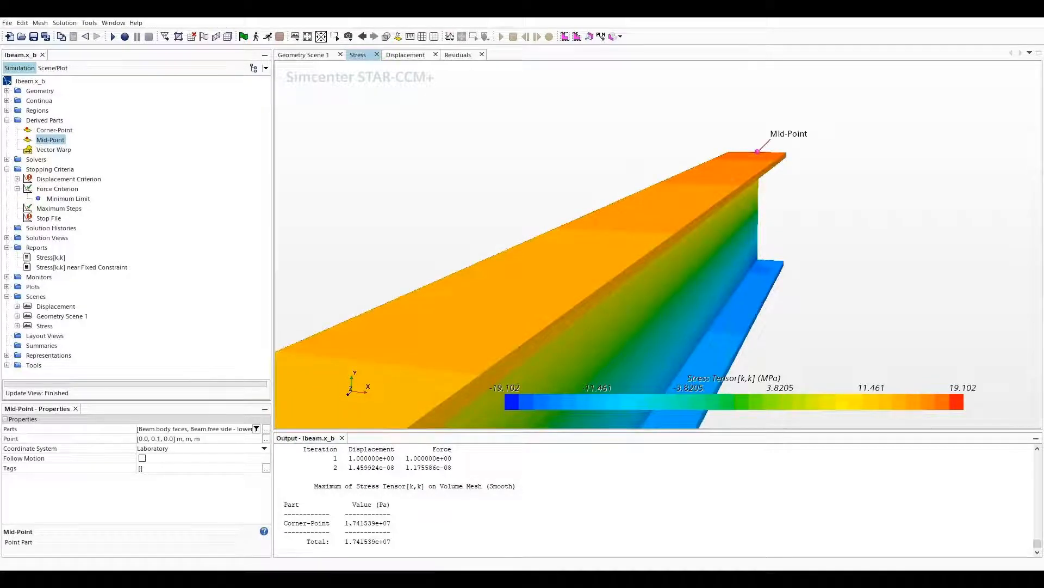
left_click(126, 267)
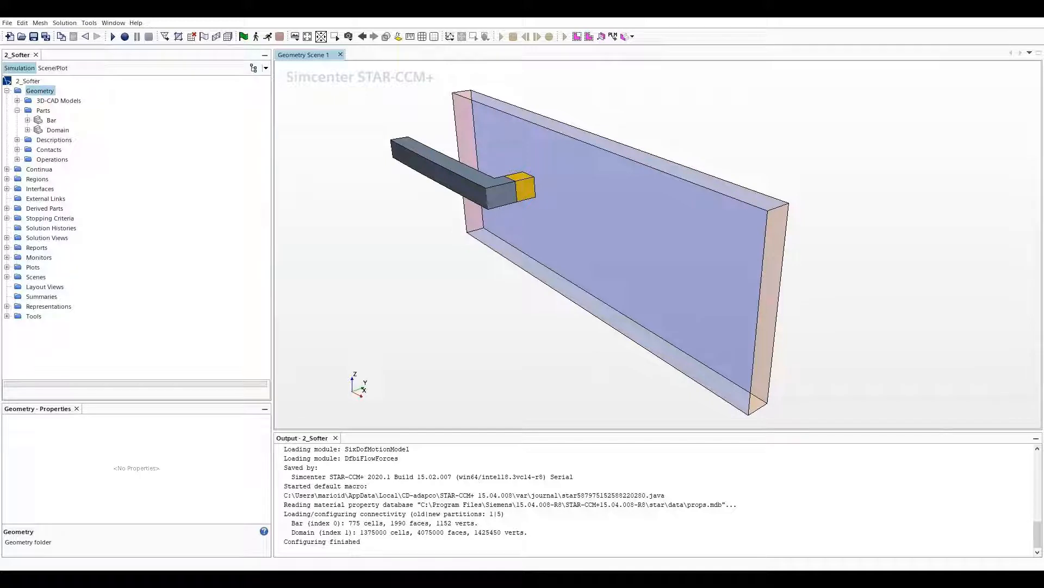
Examine the Bar part's Base, Bottom, Sides, Top and Symmetry surfaces in the 2_Softer simulation's geometry scene.
left_click(52, 120)
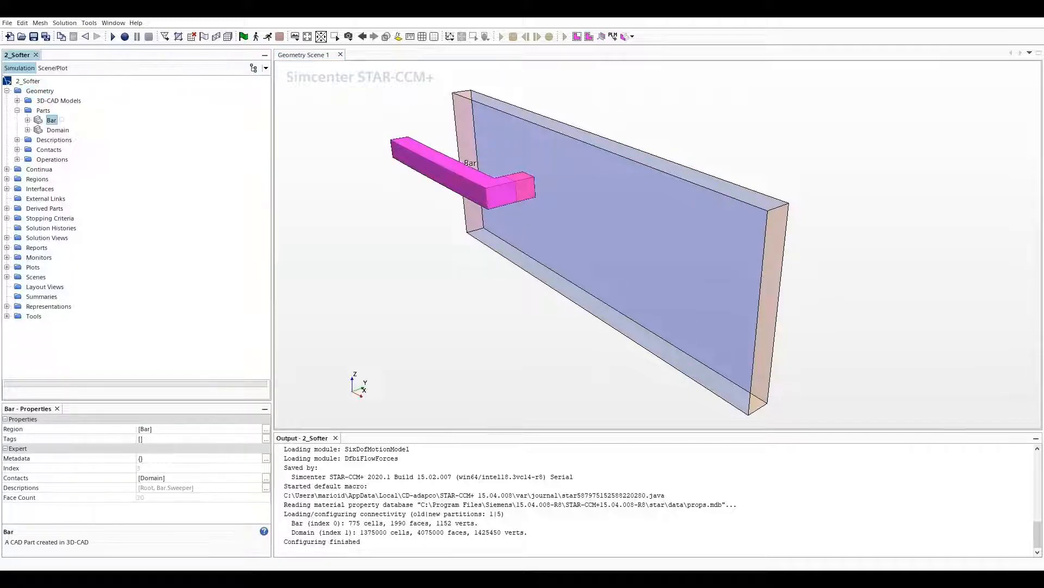
left_click(27, 120)
left_click(38, 130)
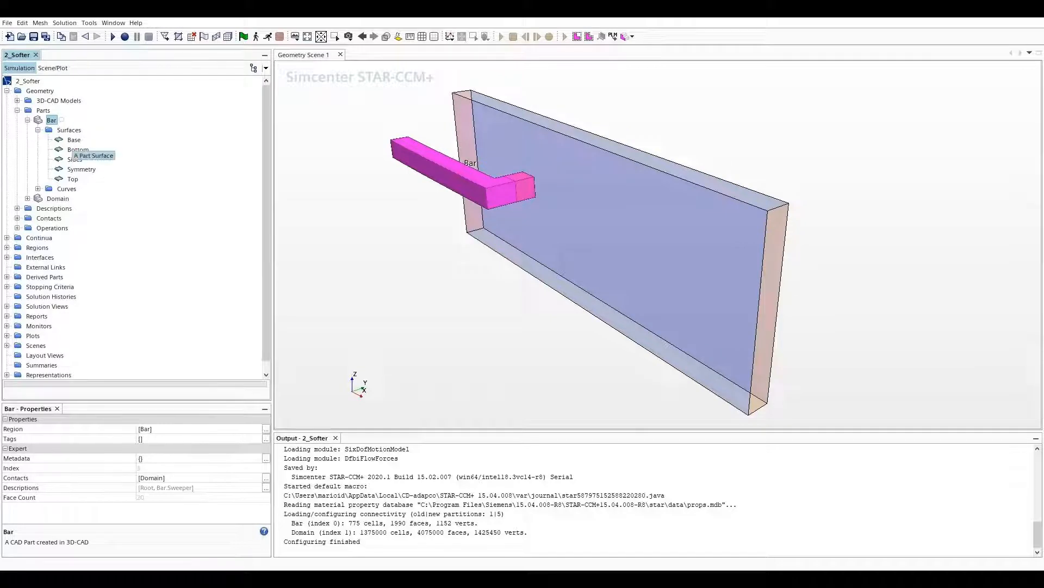
left_click(74, 140)
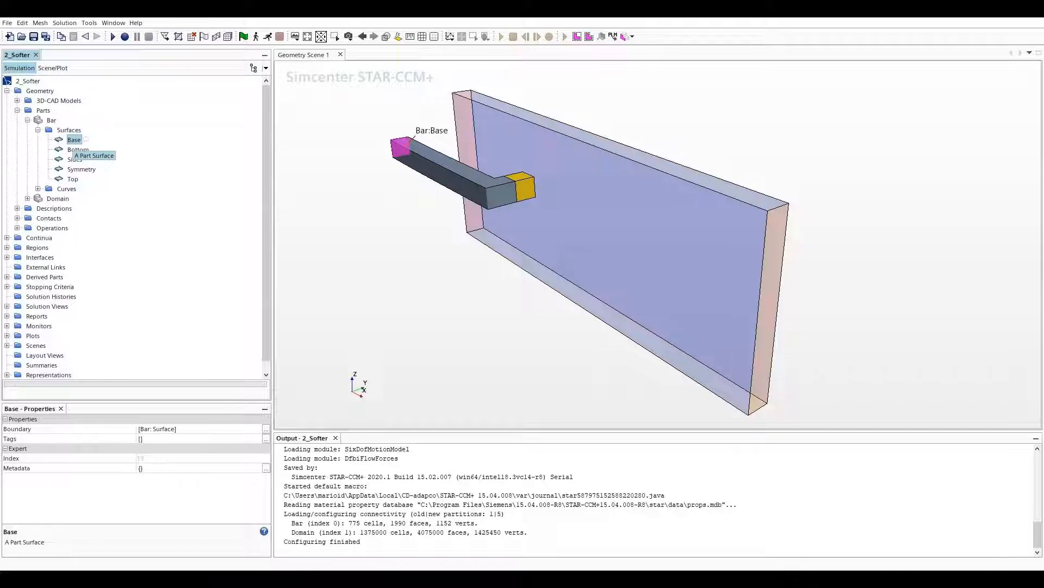
left_click(77, 149)
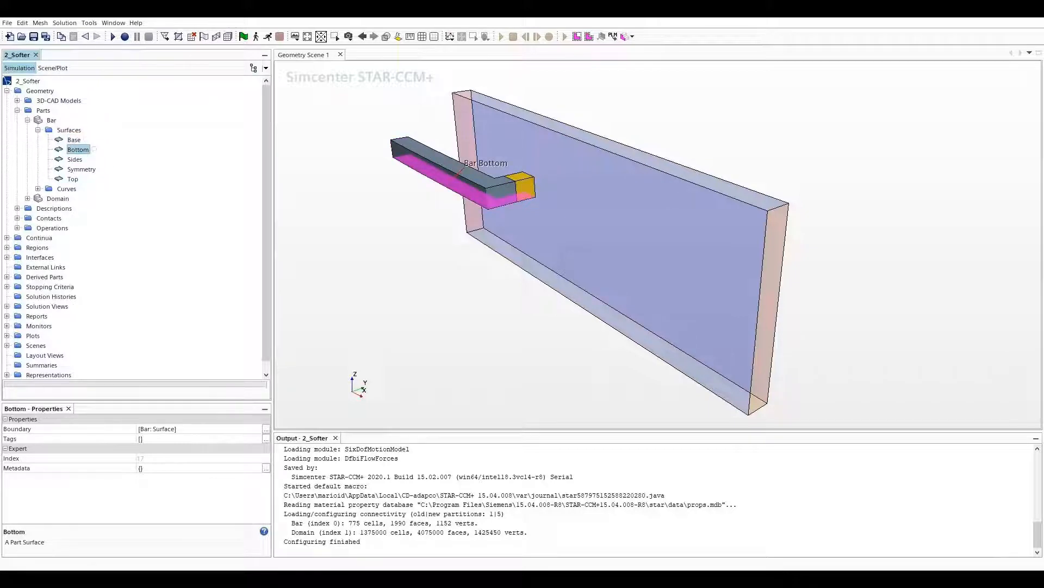
left_click(75, 159, "ctrl")
left_click(77, 179, "ctrl")
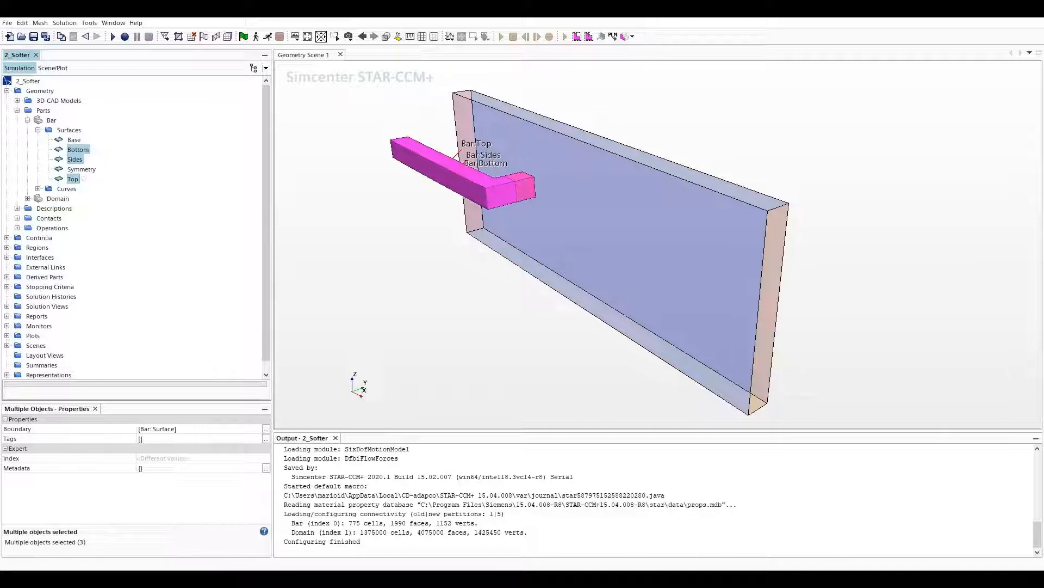
left_click(87, 169)
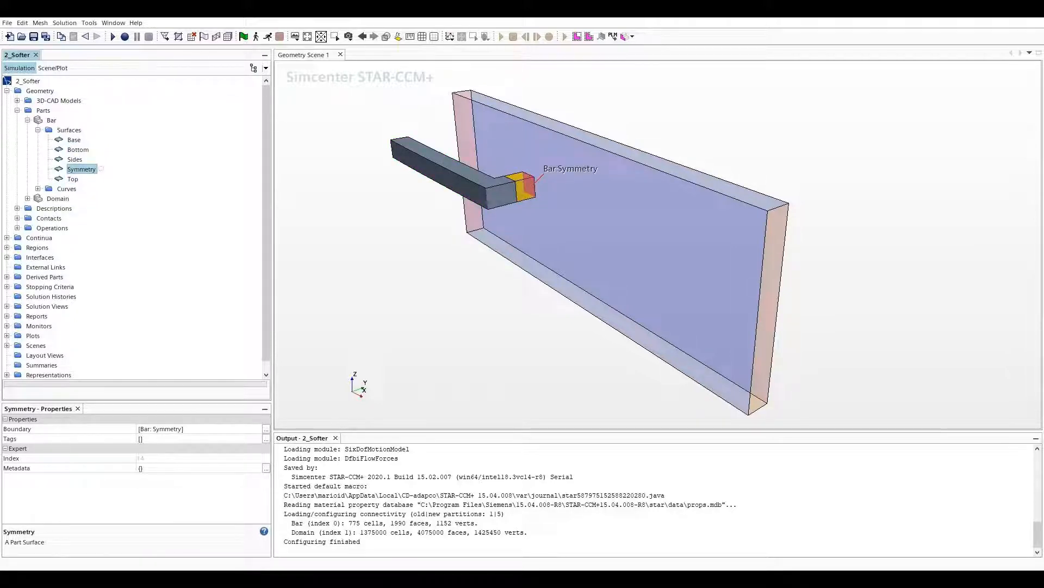
double_click(82, 130)
double_click(51, 120)
Examine the Domain part's 01_Inlet, 02_Outlet, 03_Symmetry, 04_Surfaces, Bottom, Top and Wall surfaces in the geometry scene.
left_click(58, 130)
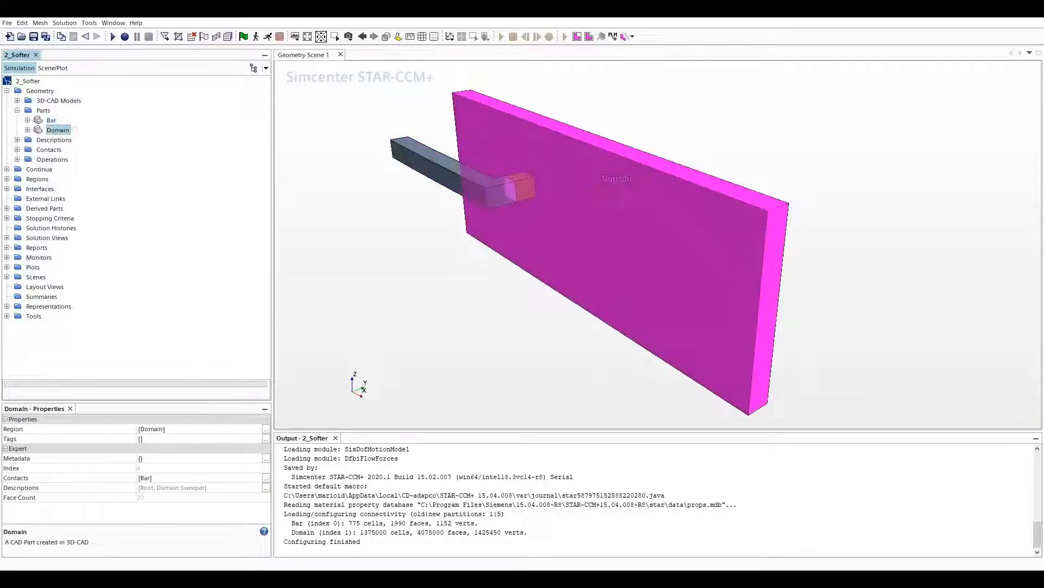
key("Right")
left_click(38, 139)
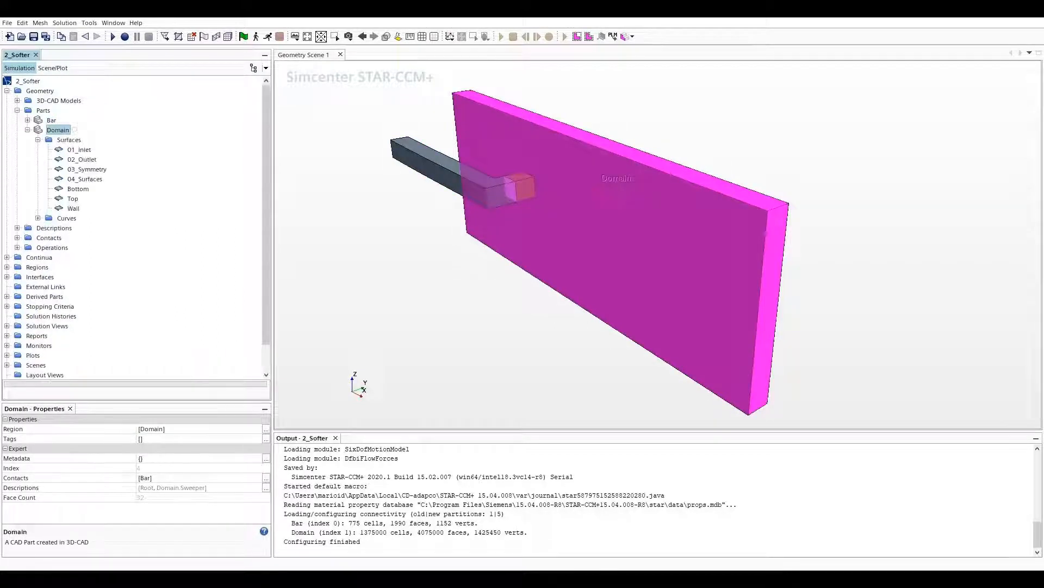
left_click(80, 149)
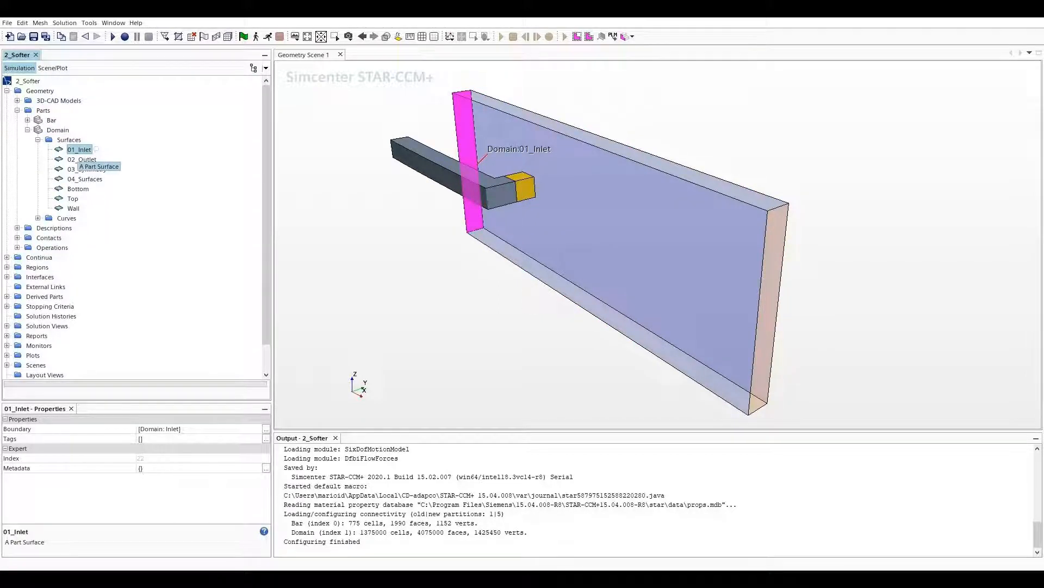
left_click(82, 160)
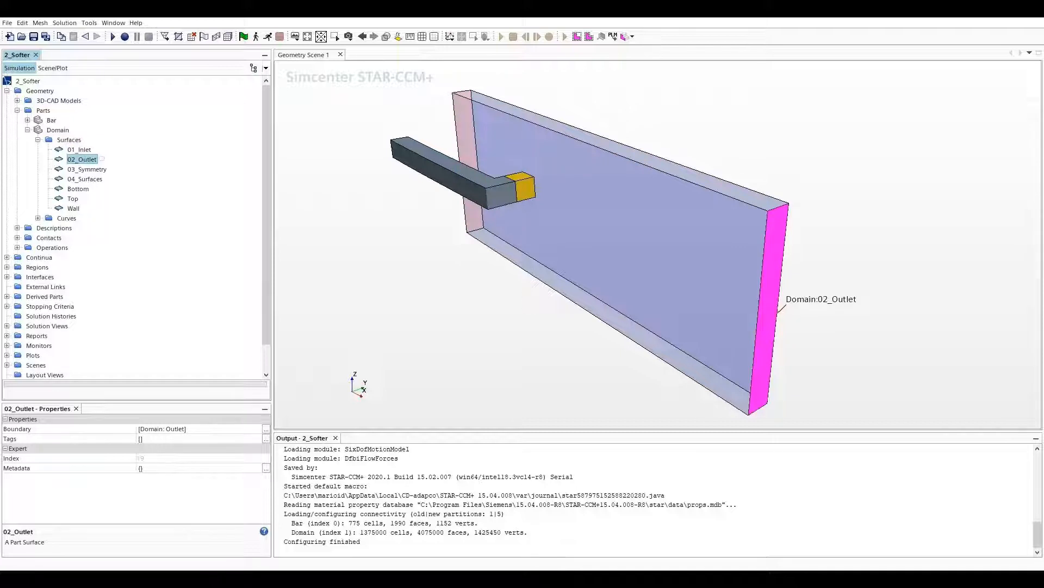
left_click(87, 170)
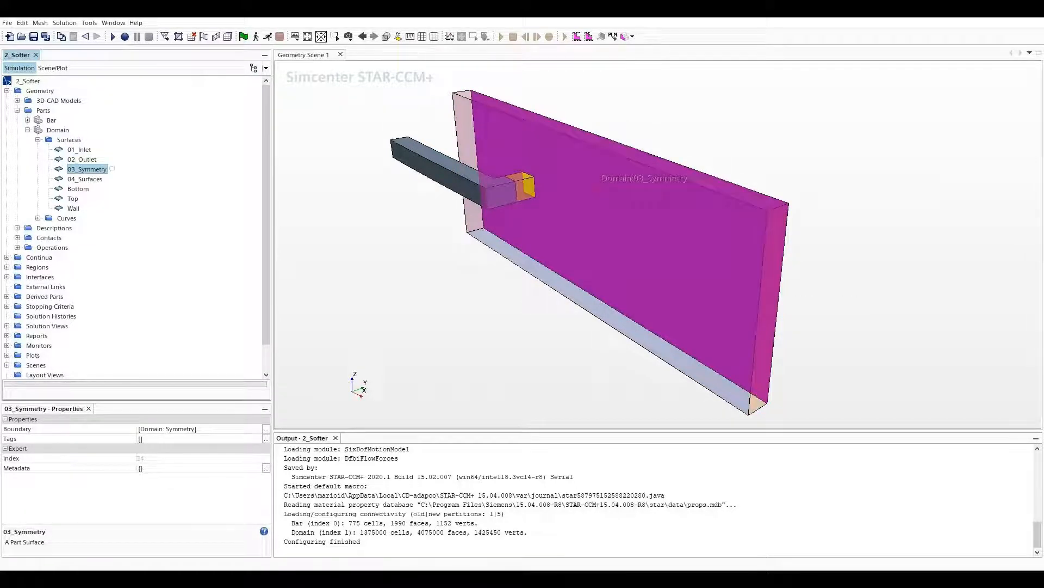
left_click(107, 179)
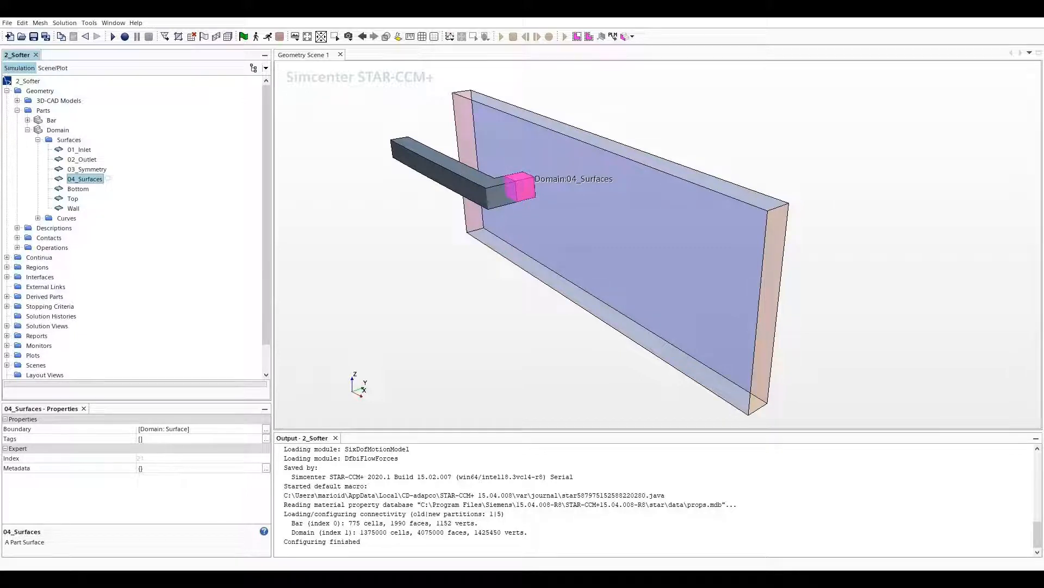
left_click(78, 189)
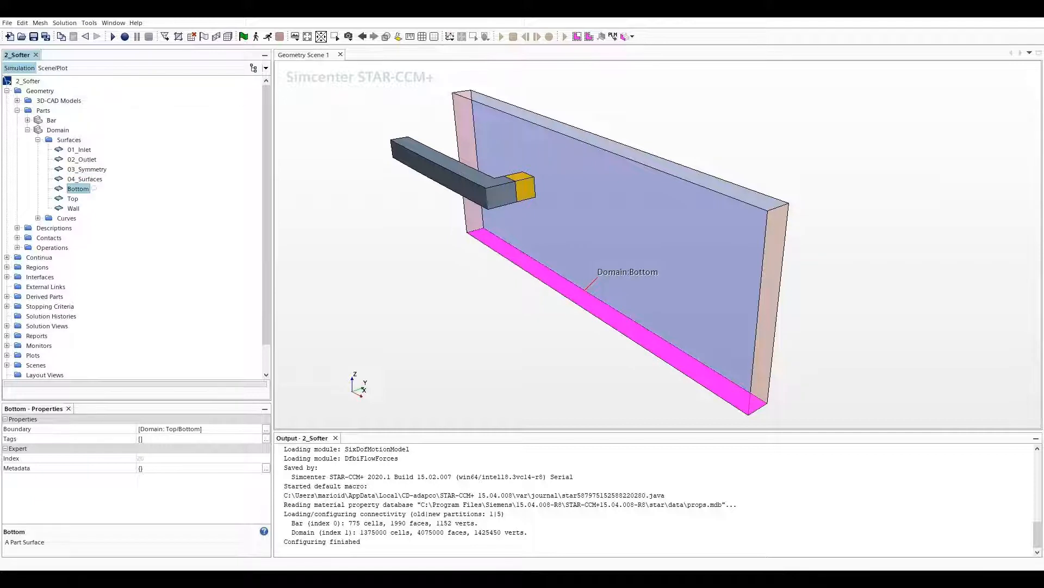
left_click(73, 198, "ctrl")
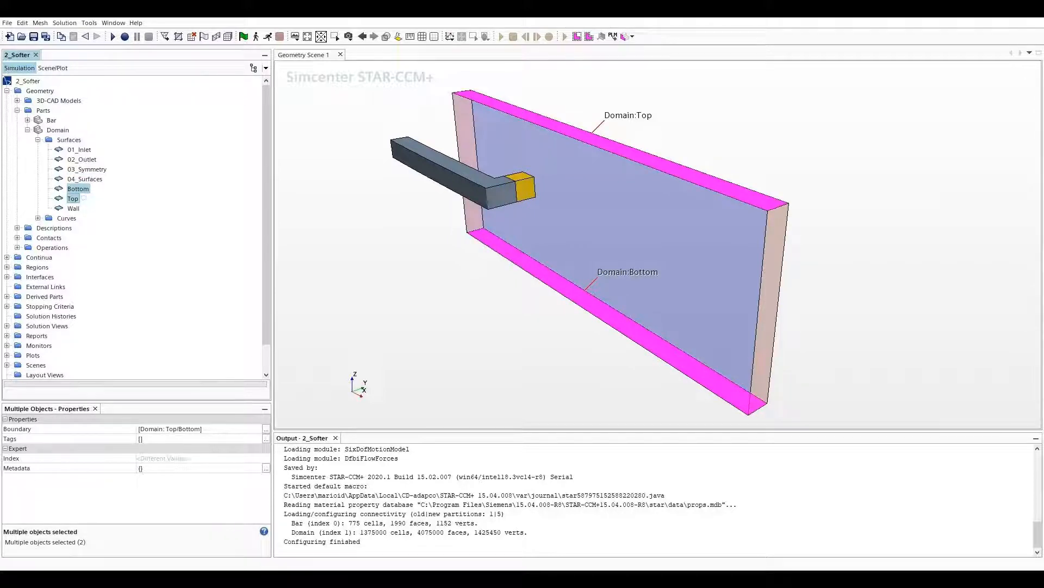
left_click(73, 209, "ctrl")
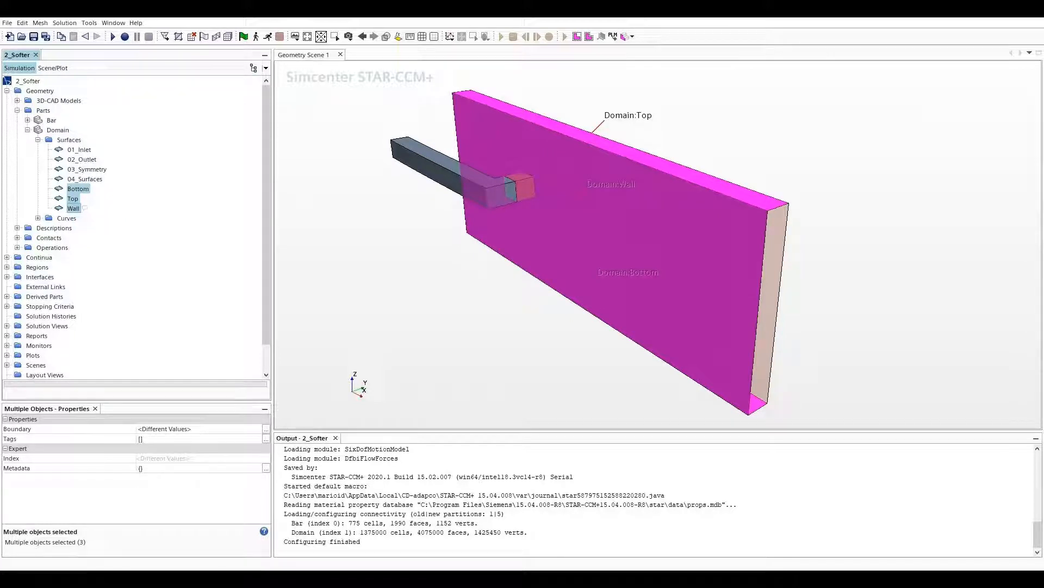
double_click(85, 140)
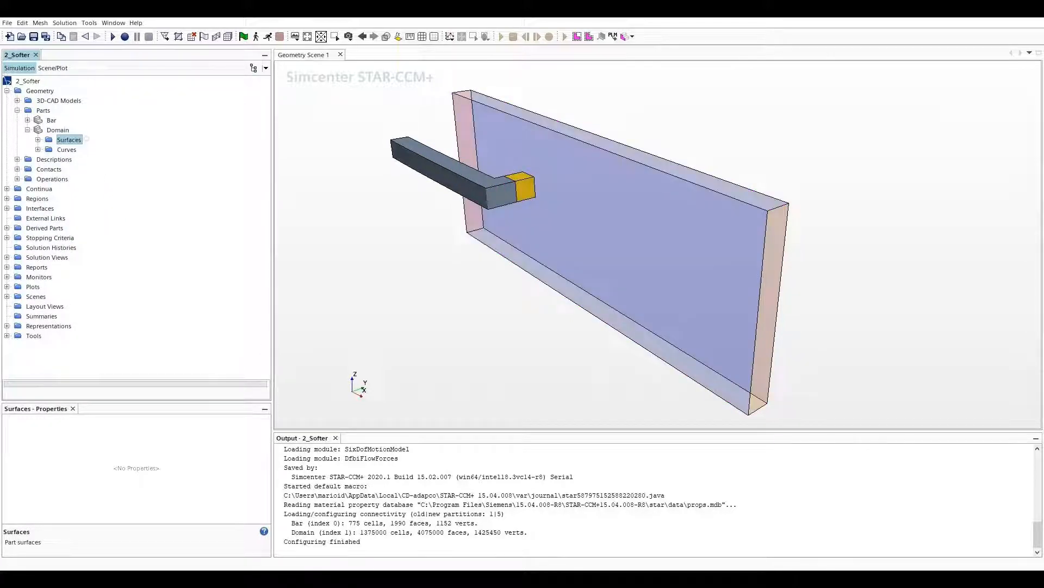
double_click(75, 130)
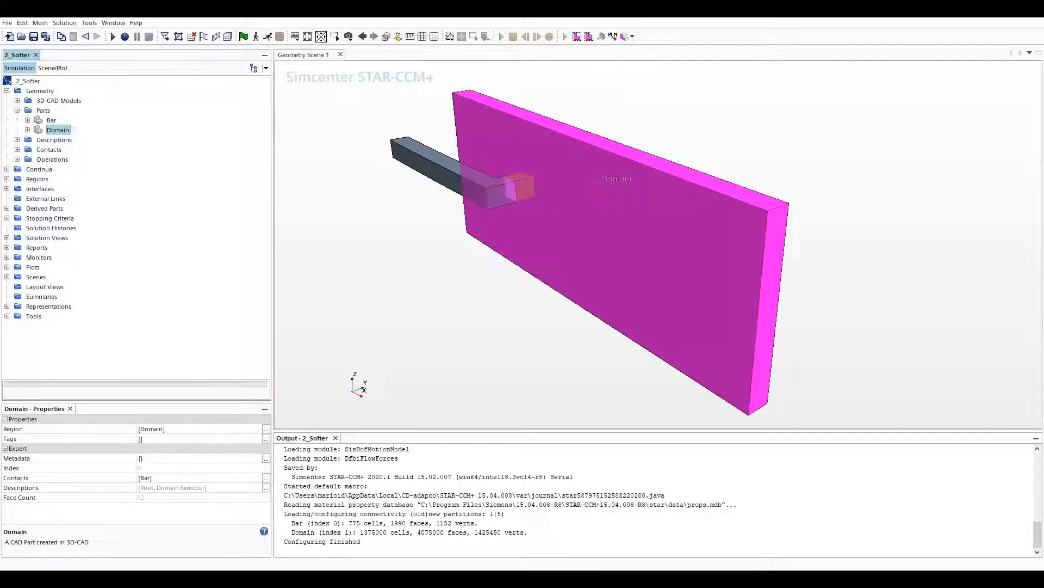
Create a new physics continuum and rename it Fluid.
left_click(7, 169)
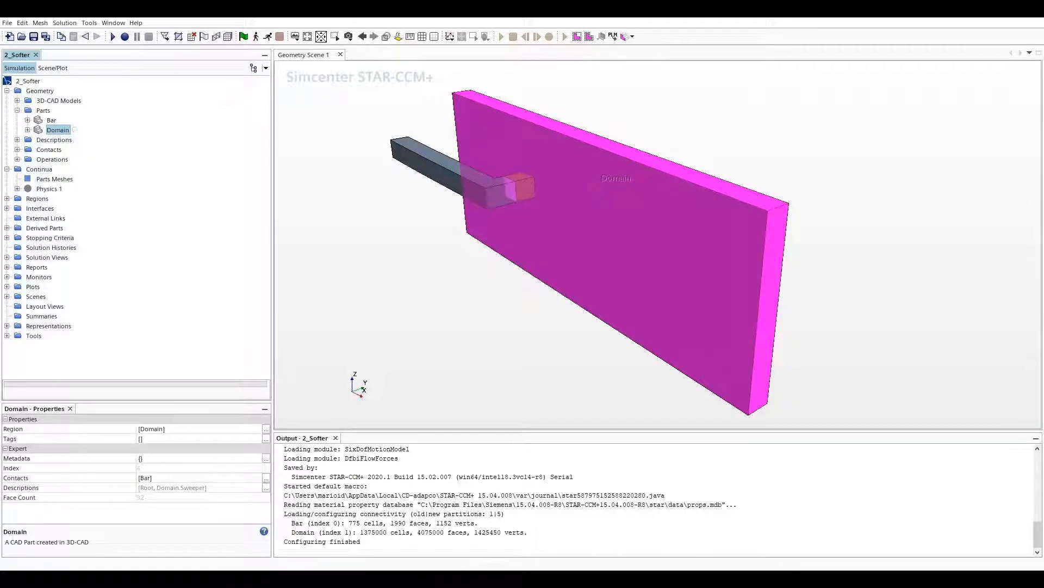
left_click(38, 170)
right_click(38, 170)
mouse_move(68, 175)
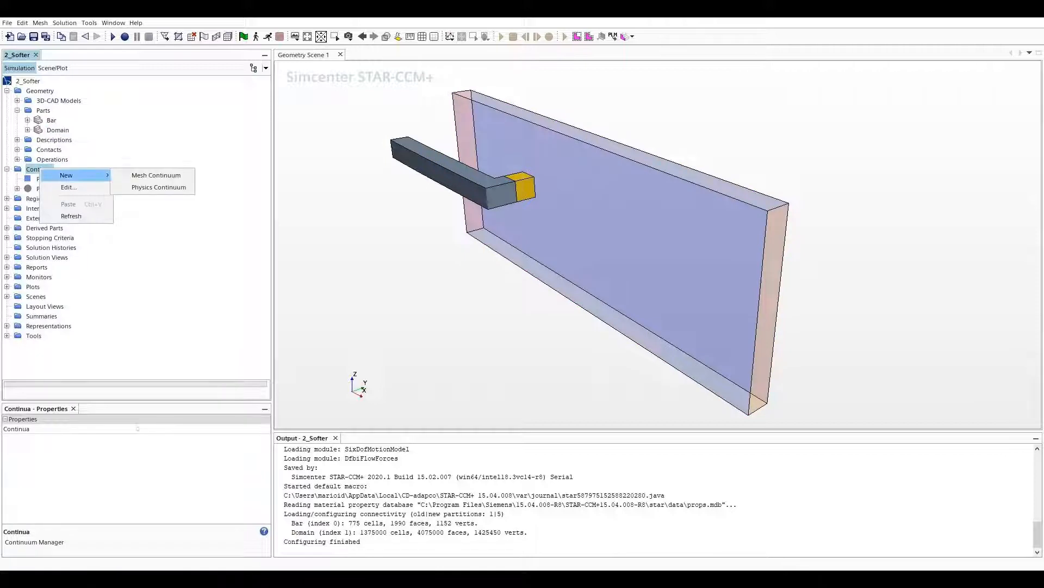
left_click(158, 187)
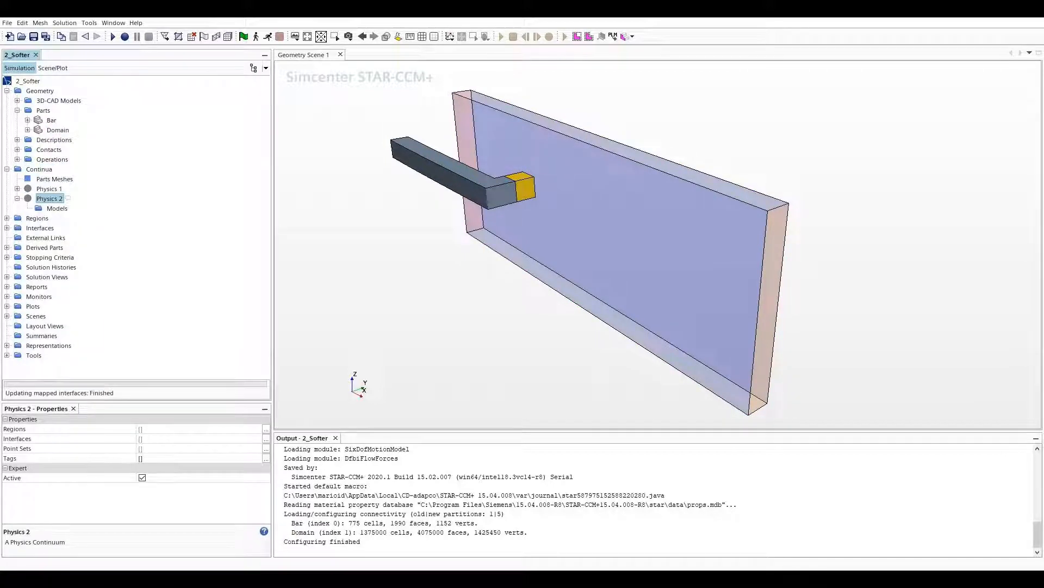
right_click(48, 198)
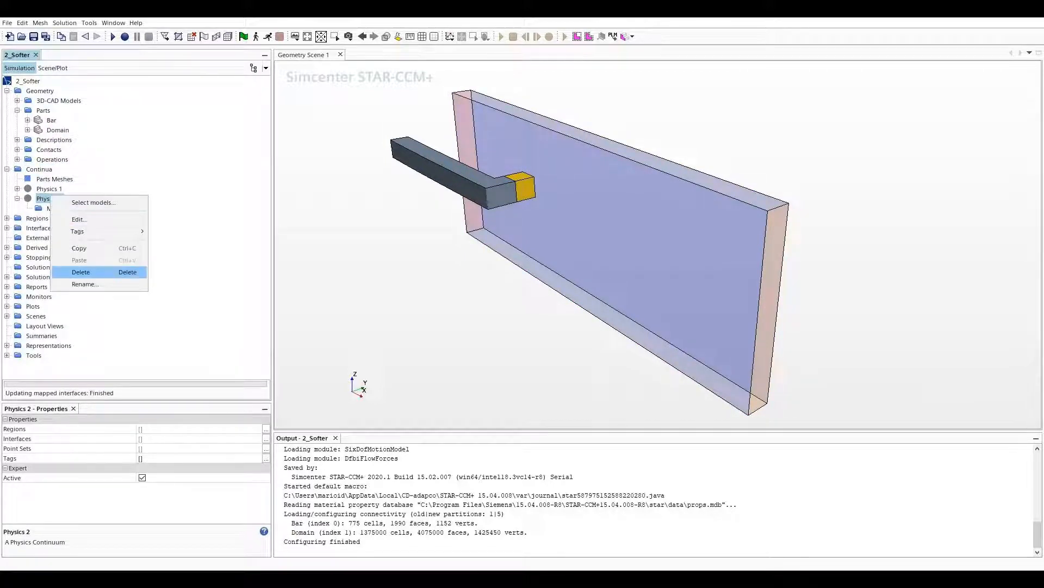
left_click(85, 283)
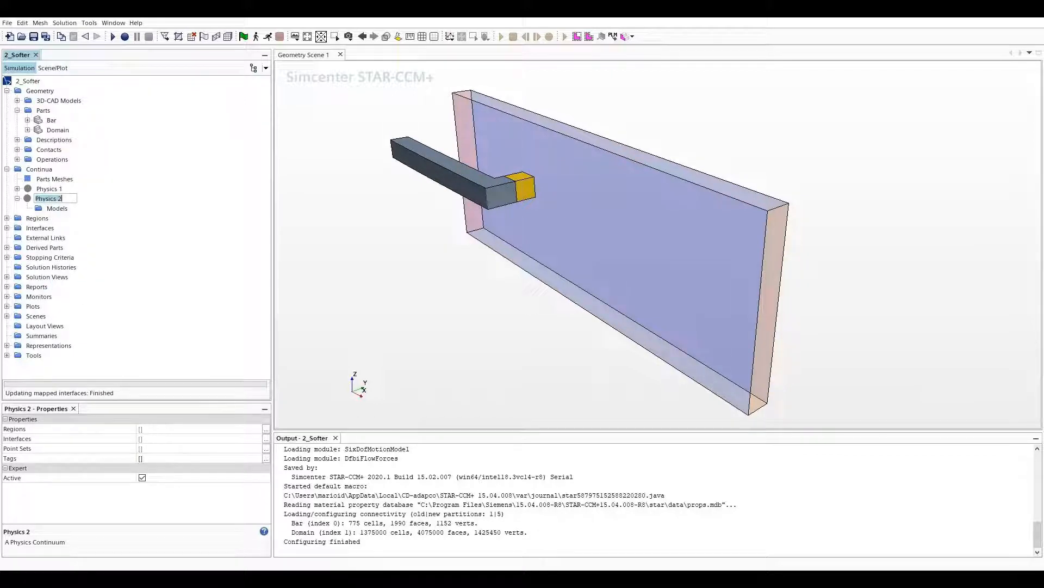
type("Fluid")
key("Return")
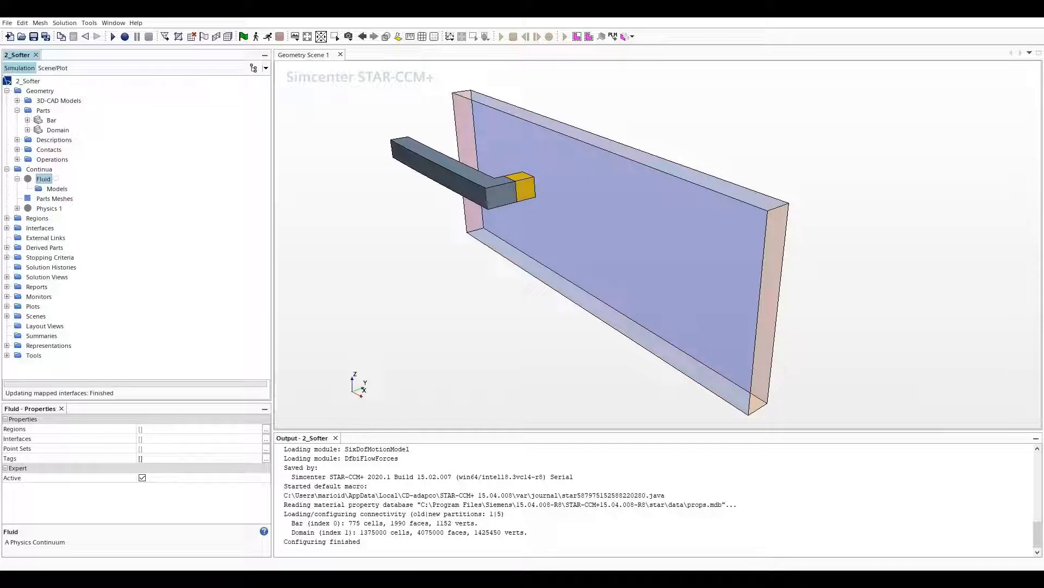
Enable the Three Dimensional, Gas, Segregated Flow, Constant Density and Implicit Unsteady models for the Fluid continuum.
right_click(55, 188)
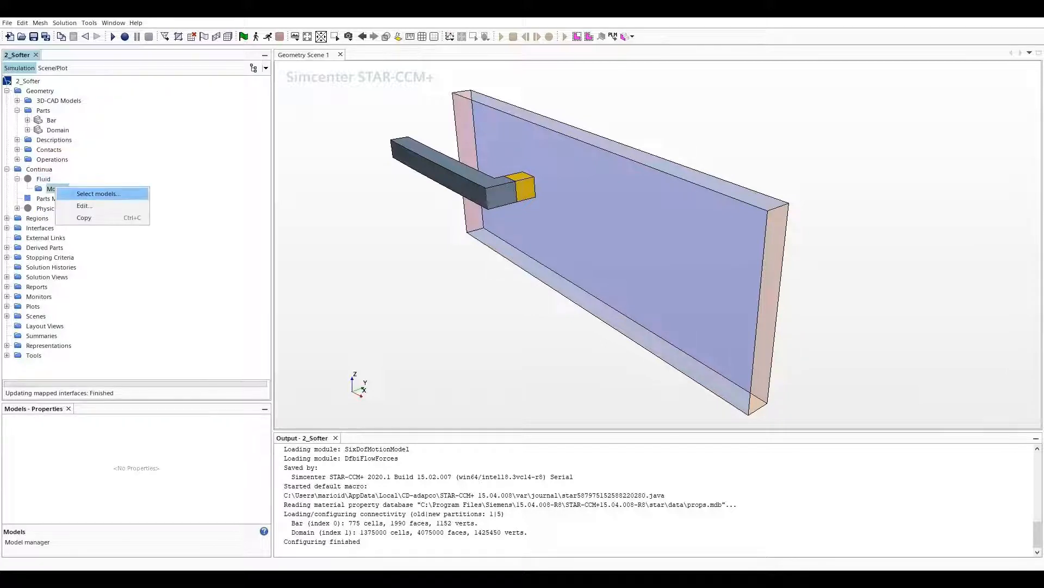
left_click(99, 194)
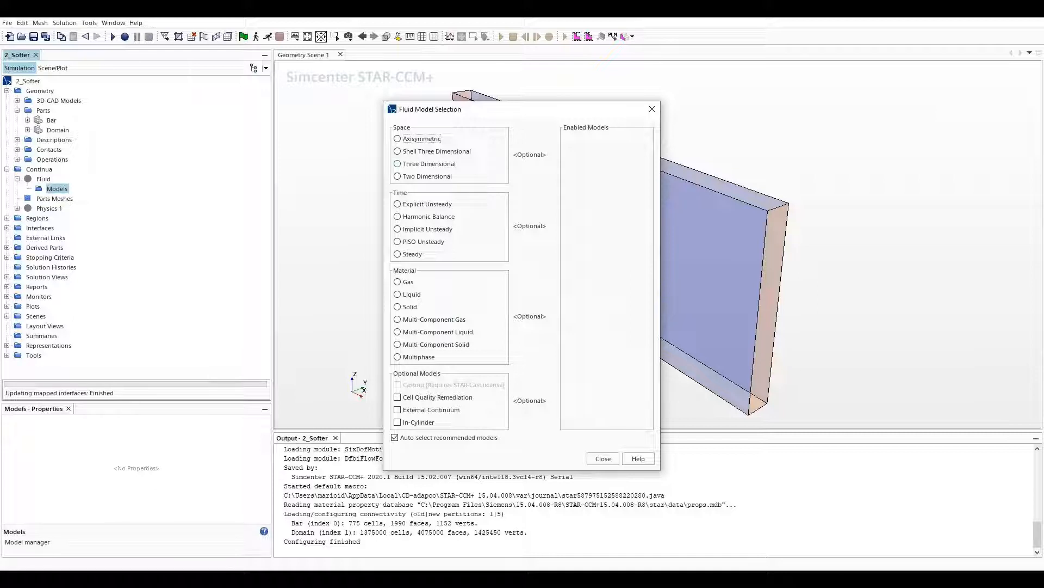
left_click(412, 163)
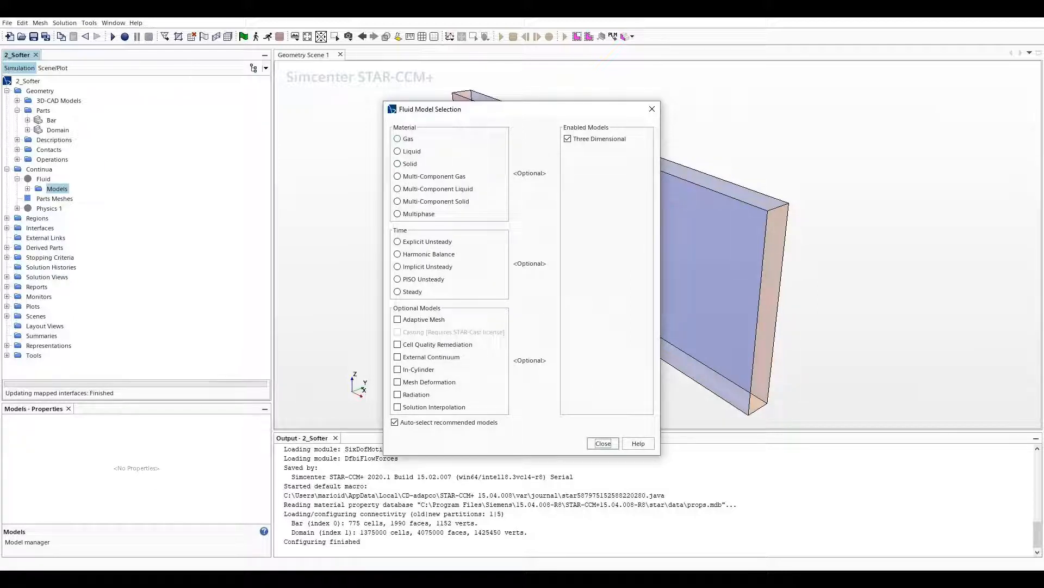
left_click(398, 139)
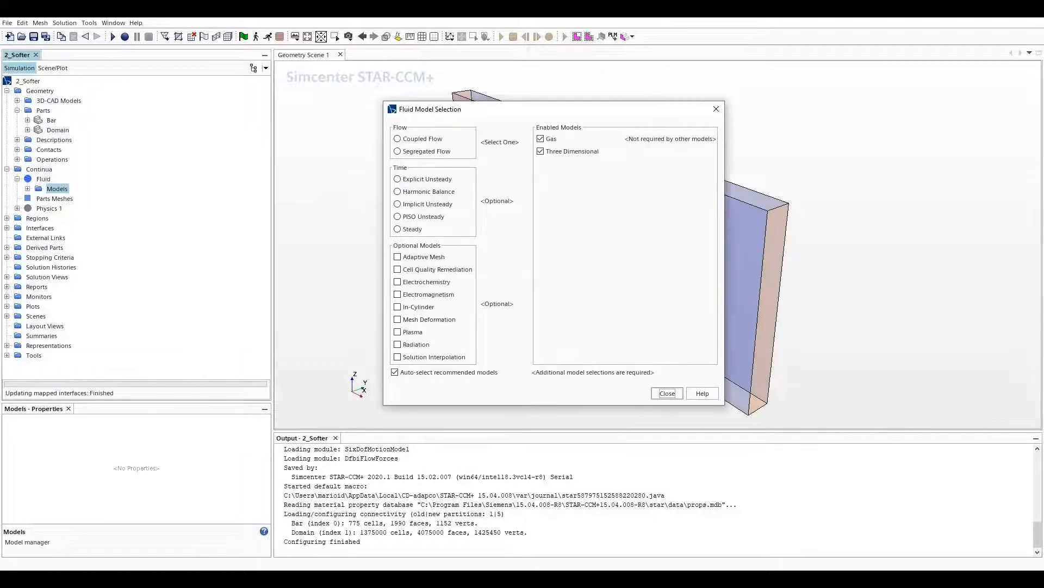
left_click(398, 151)
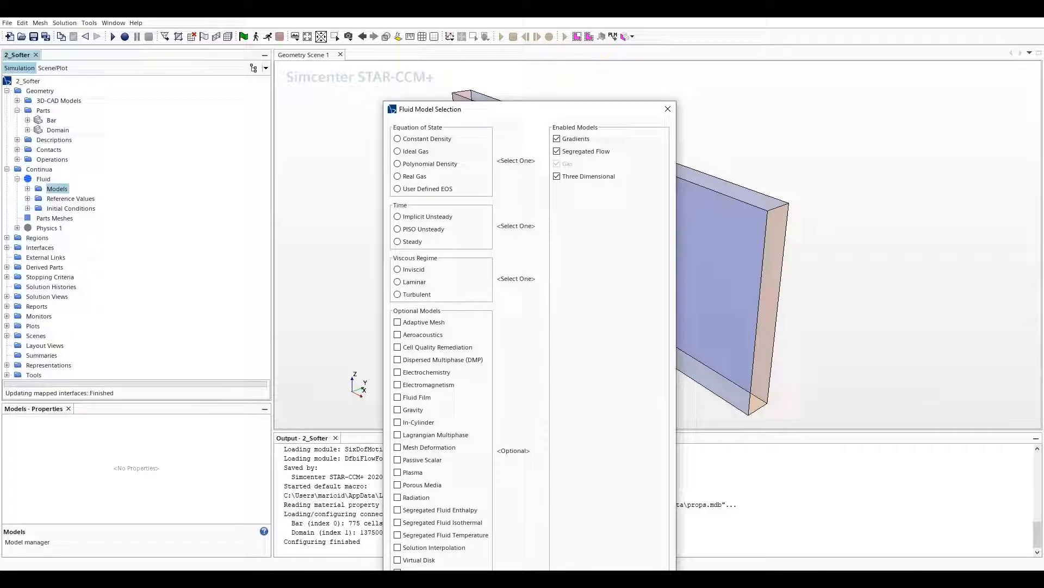
left_click(398, 139)
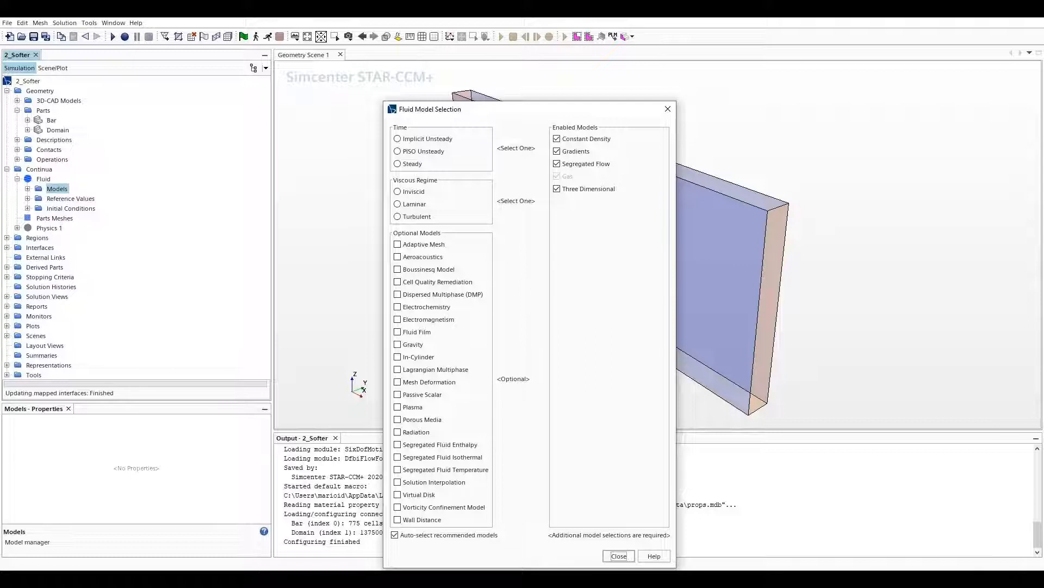
left_click(398, 139)
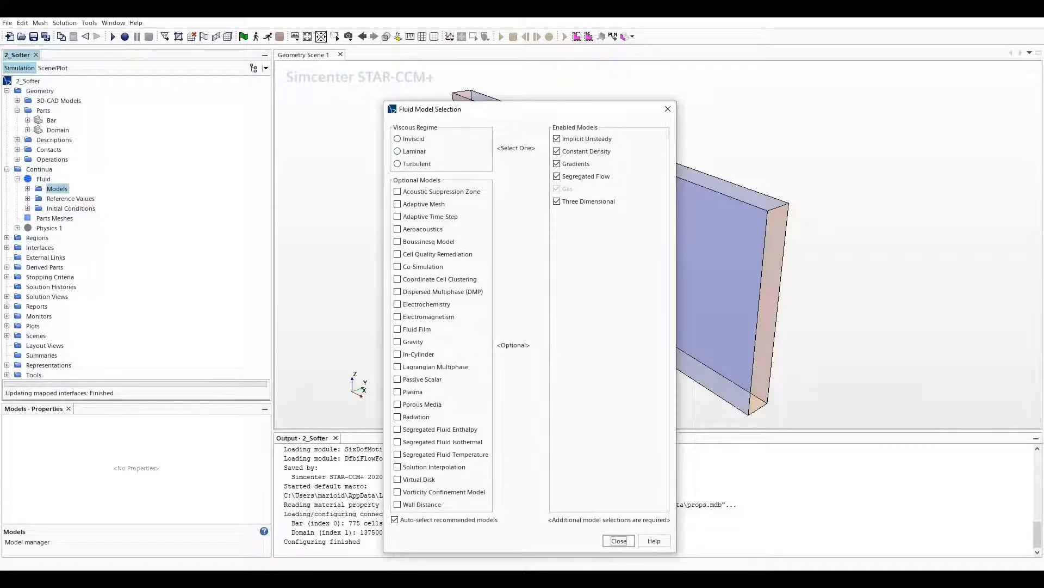
Make the Fluid continuum Turbulent with Large Eddy Simulation instead of Reynolds-Averaged Navier-Stokes, and add the Solution Interpolation model.
left_click(398, 163)
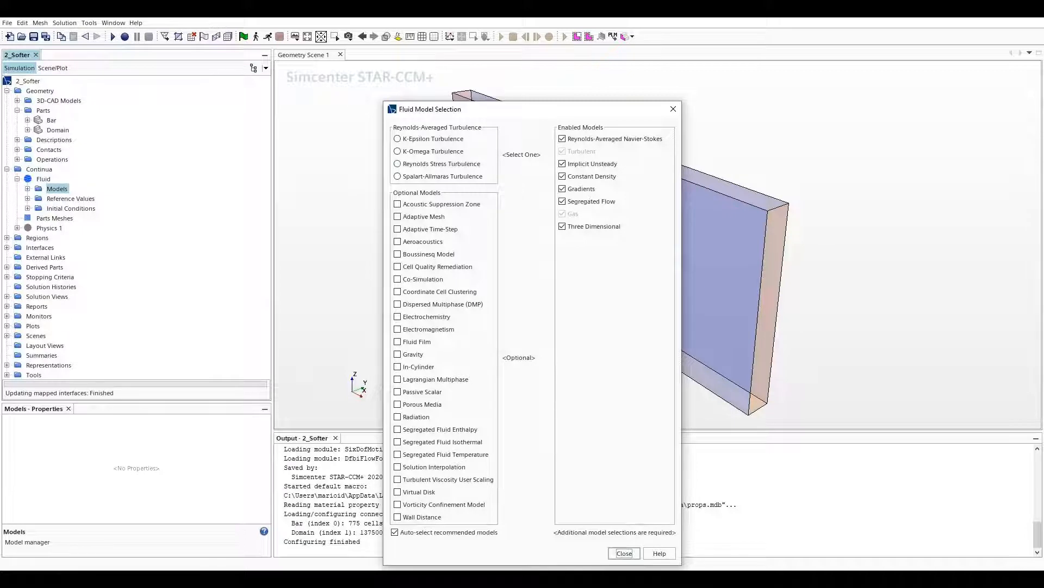
left_click(563, 139)
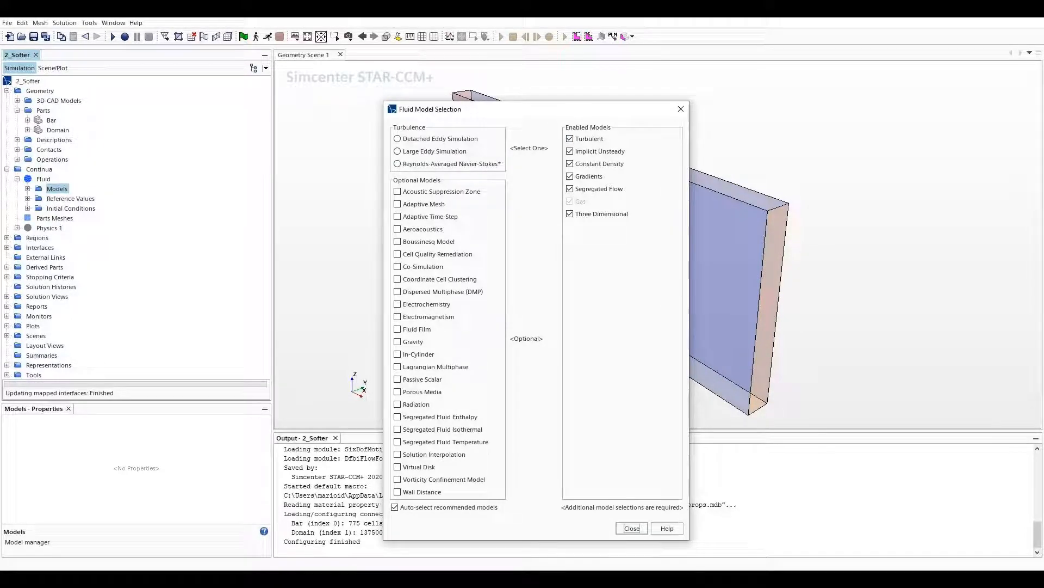
left_click(398, 152)
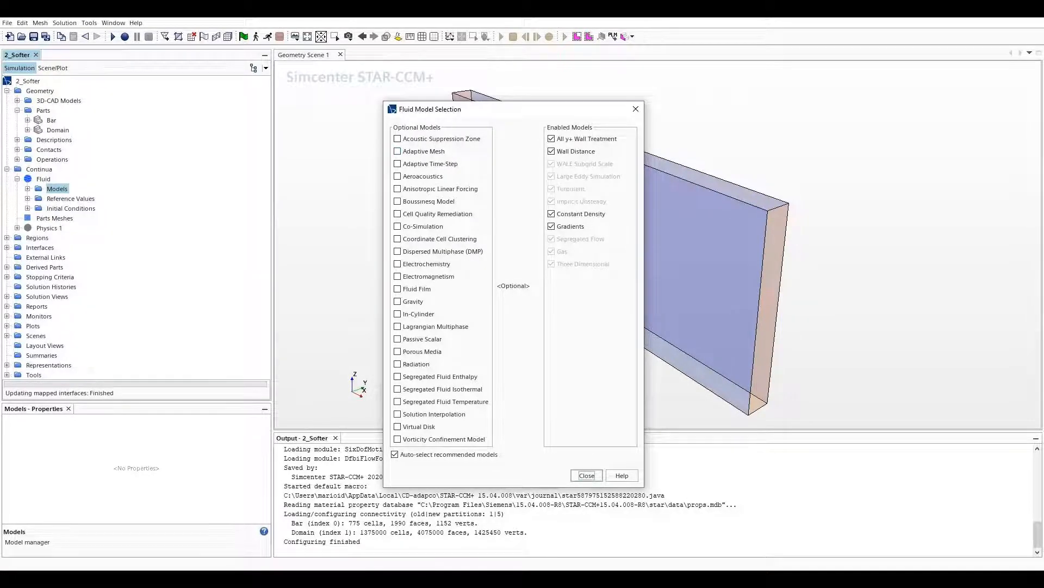
left_click(397, 413)
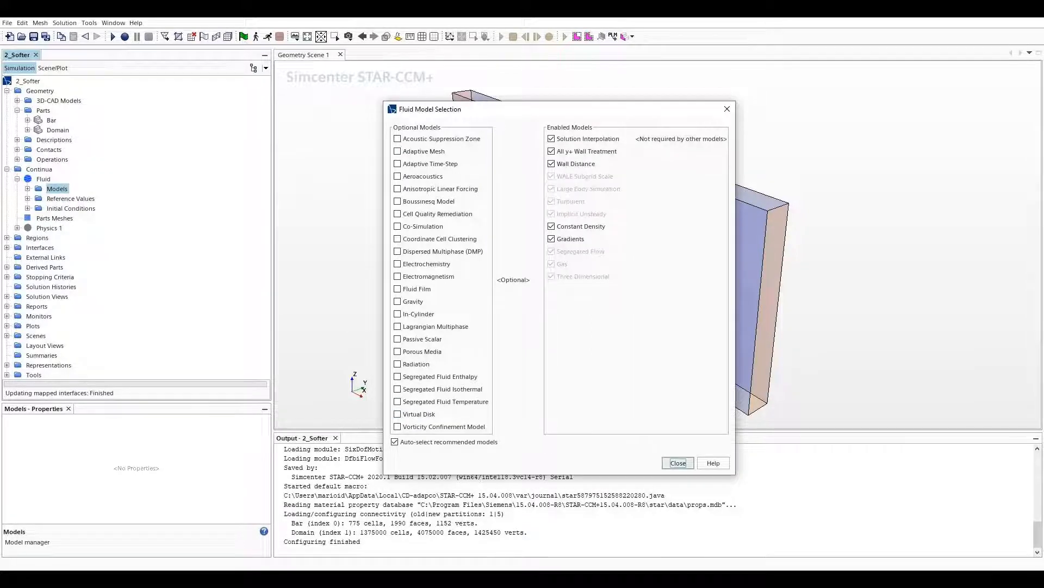
left_click(678, 463)
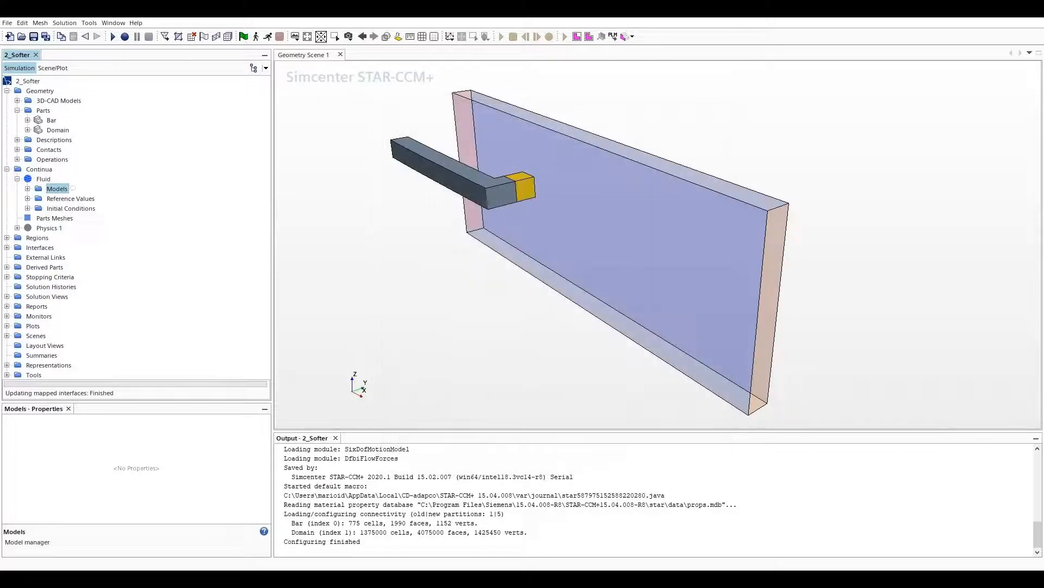
Create another physics continuum and rename it Solid.
right_click(35, 169)
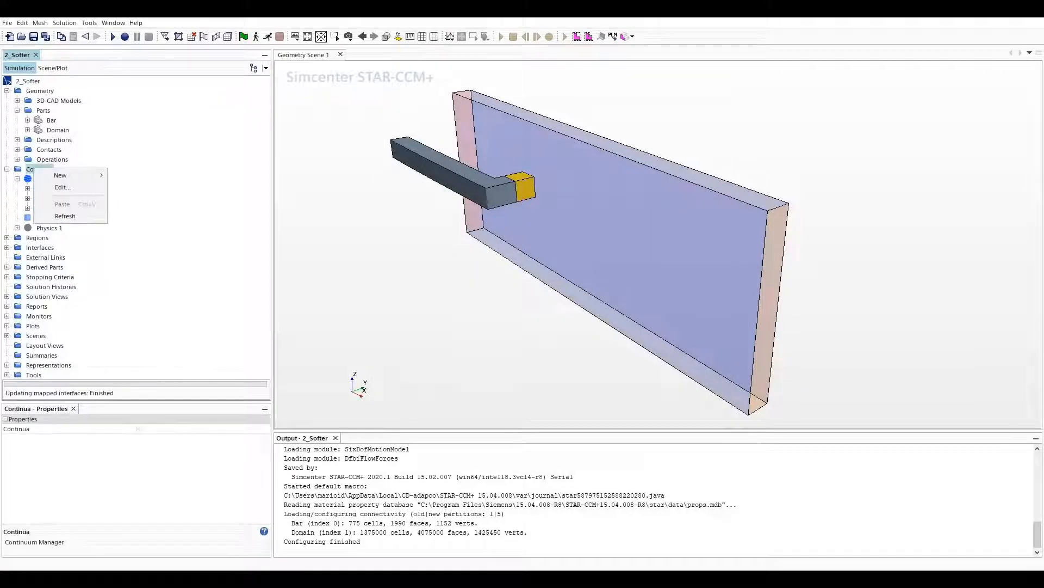
mouse_move(61, 175)
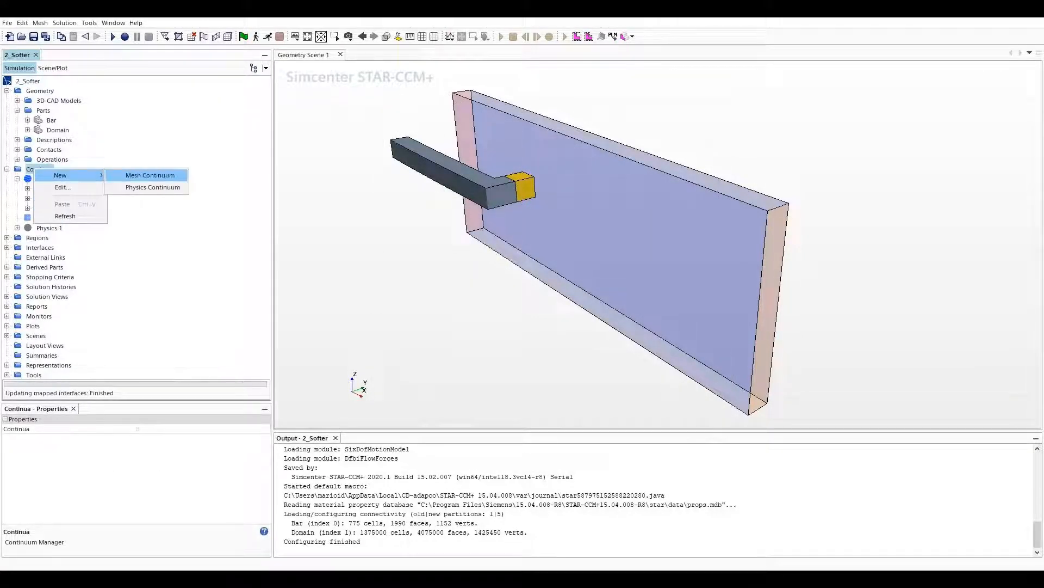
left_click(153, 187)
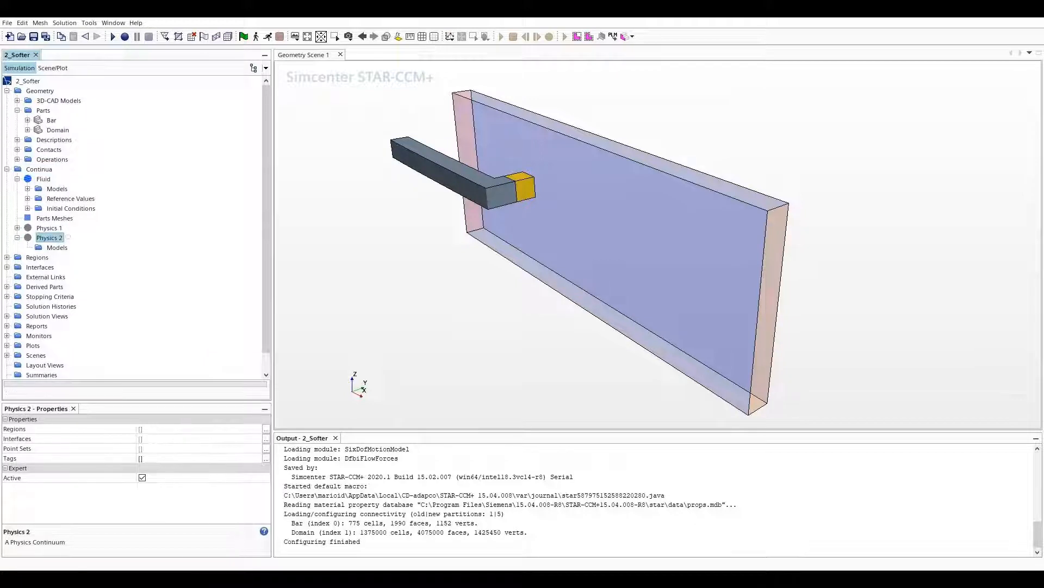
right_click(51, 238)
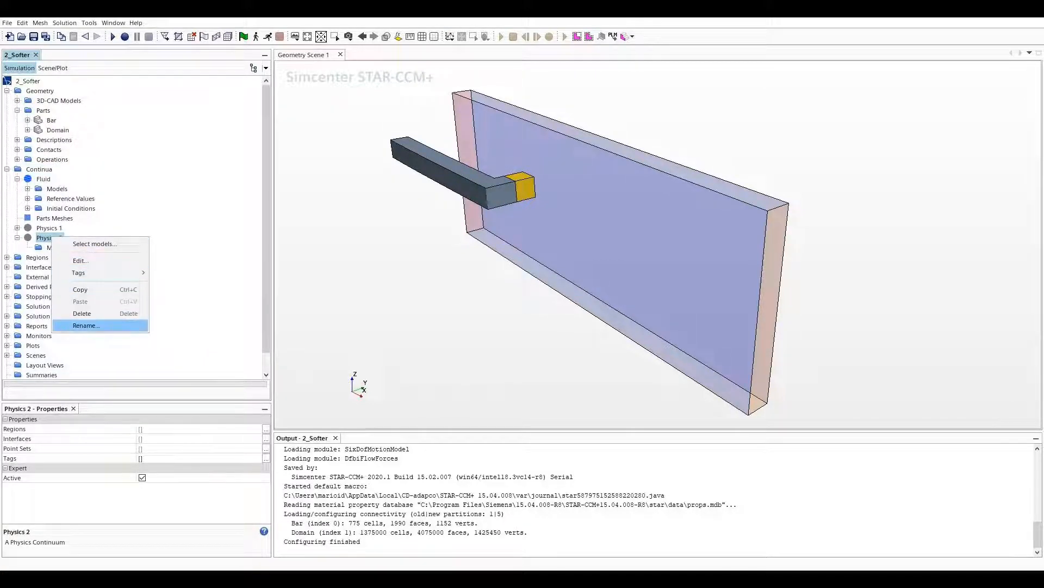
left_click(86, 326)
type("So")
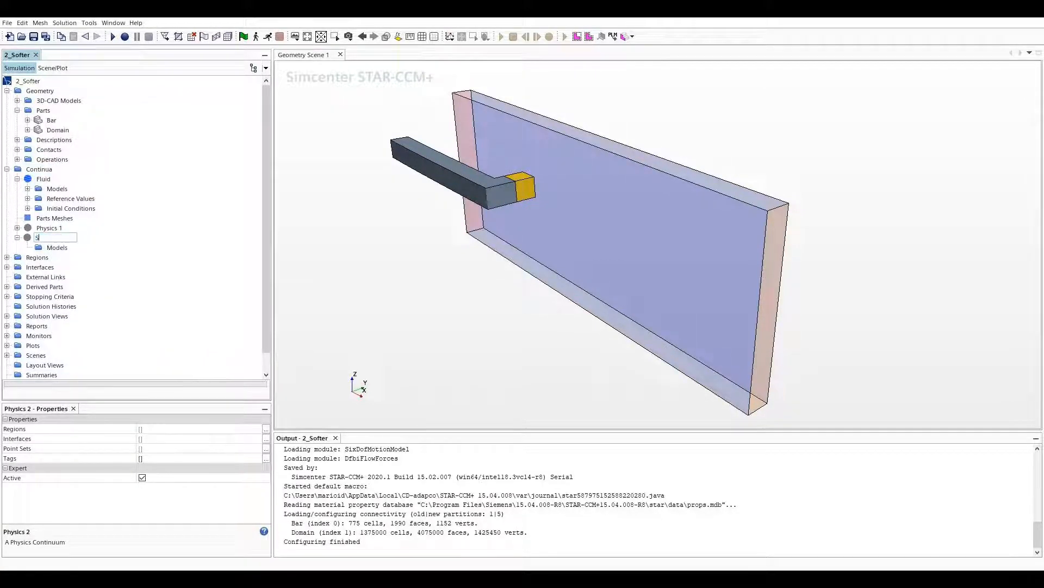
key("Return")
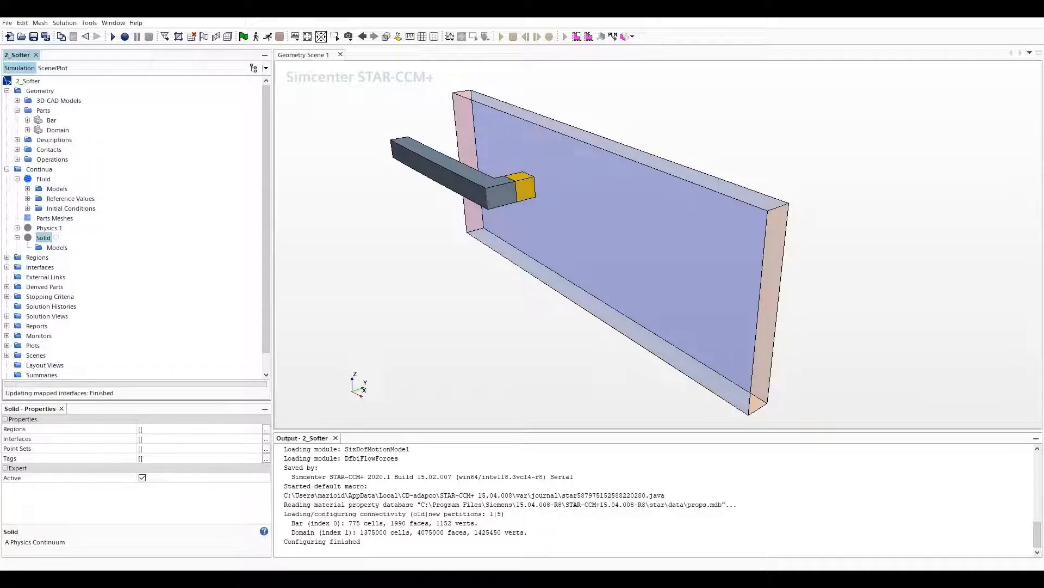
Enable the Three Dimensional, Solid, Implicit Unsteady and Solid Stress models for the Solid continuum.
right_click(54, 247)
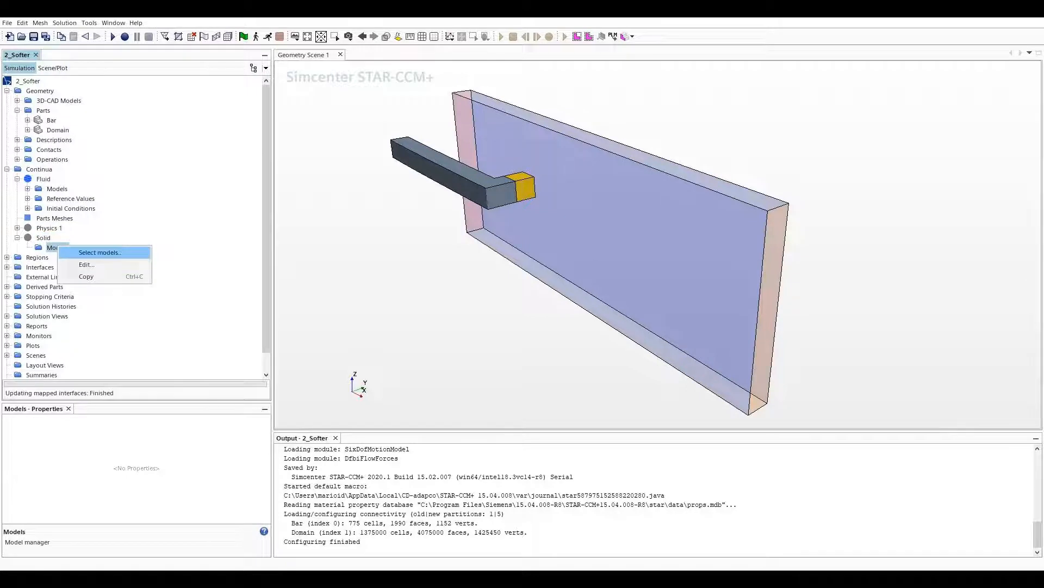
left_click(100, 253)
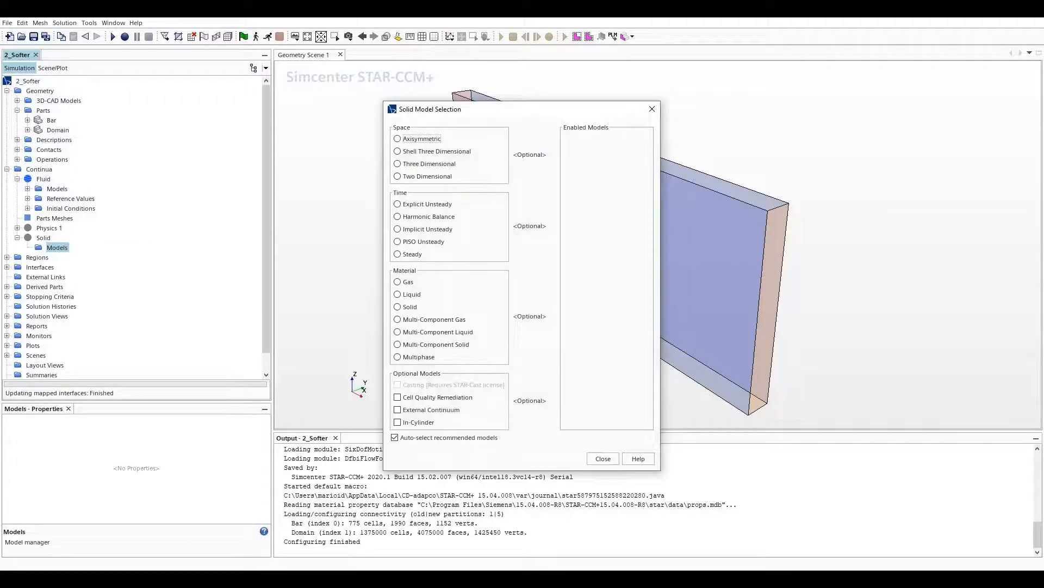
left_click(429, 164)
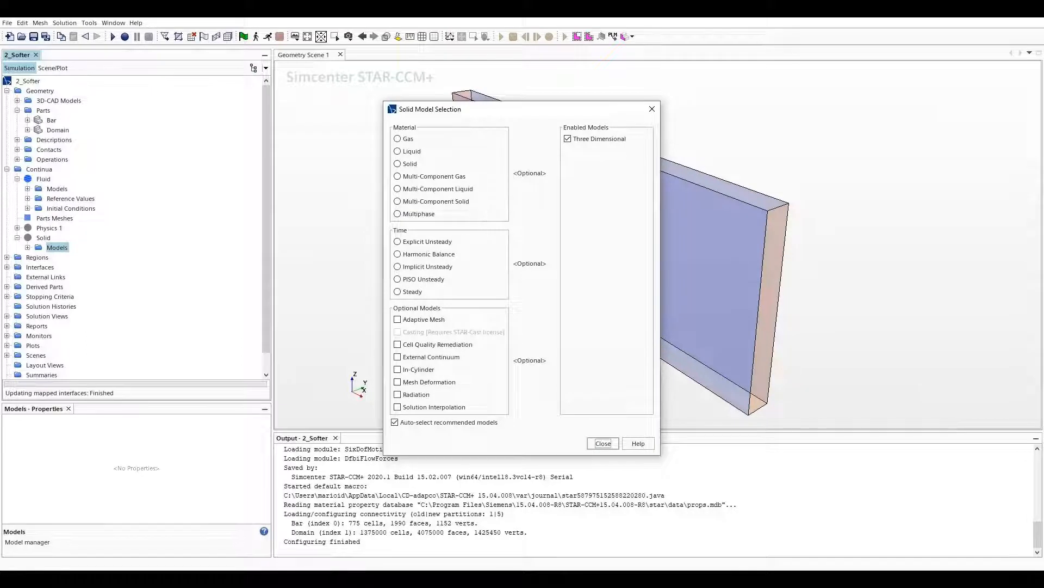
left_click(410, 163)
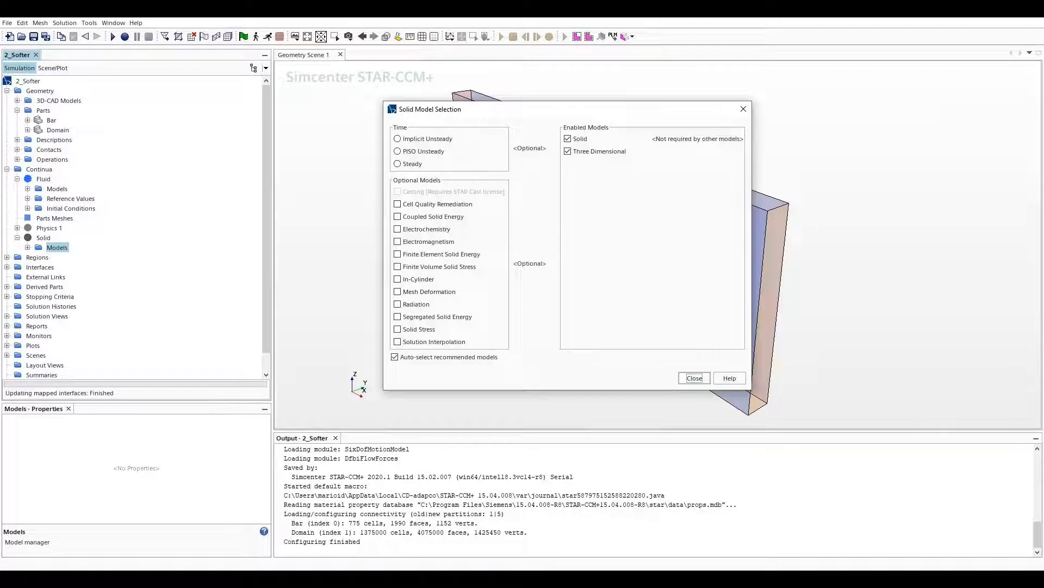
left_click(427, 139)
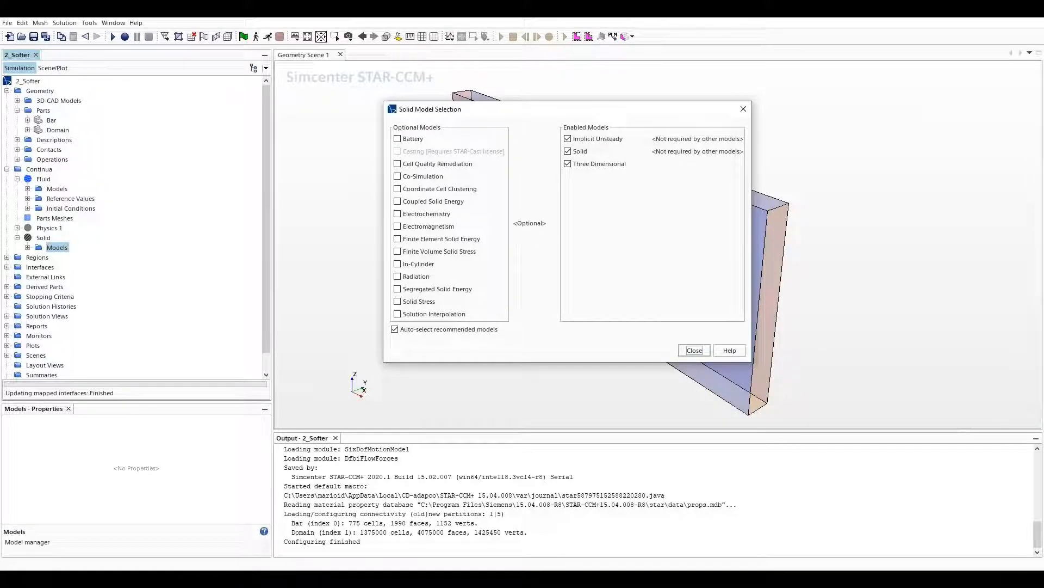
left_click(397, 301)
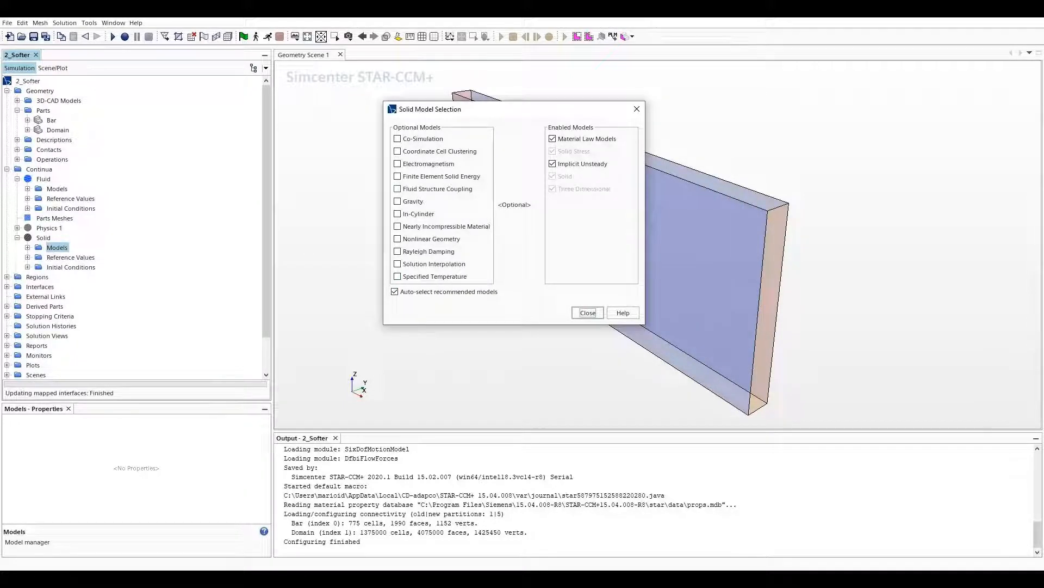
Add the Fluid Structure Coupling, Nonlinear Geometry and Solution Interpolation models to the Solid continuum.
left_click(398, 189)
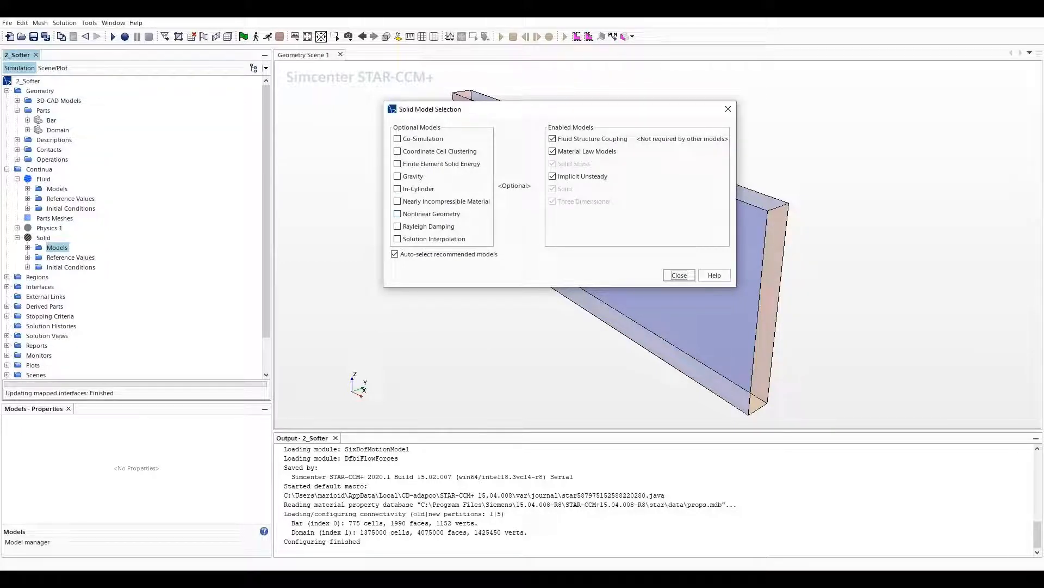
left_click(398, 214)
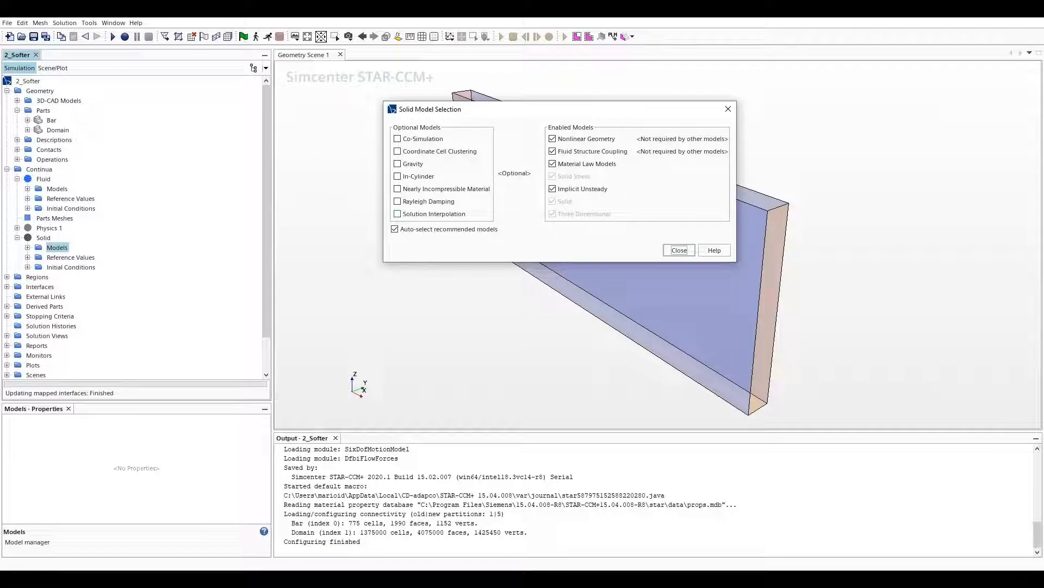
left_click(398, 214)
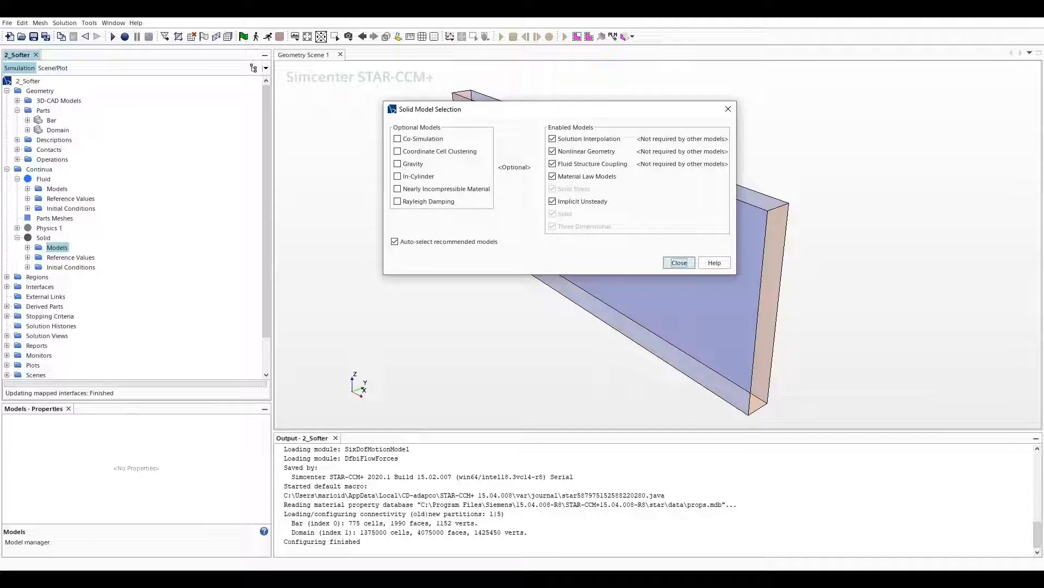
left_click(678, 262)
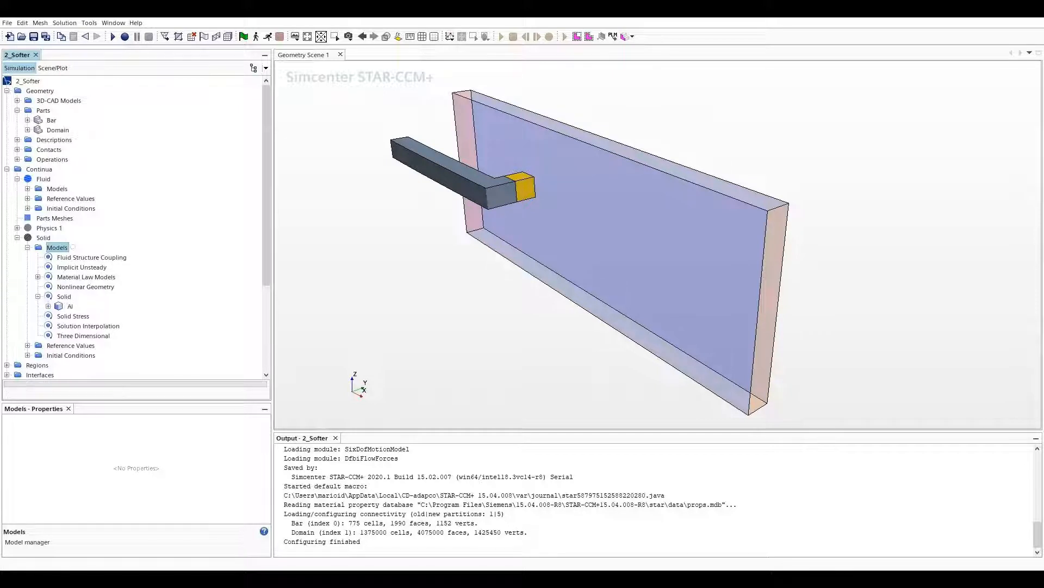
Create a new material law in the Solid continuum and give it the Linear Elasticity and Isotropic Linear Elasticity models.
left_click(70, 306)
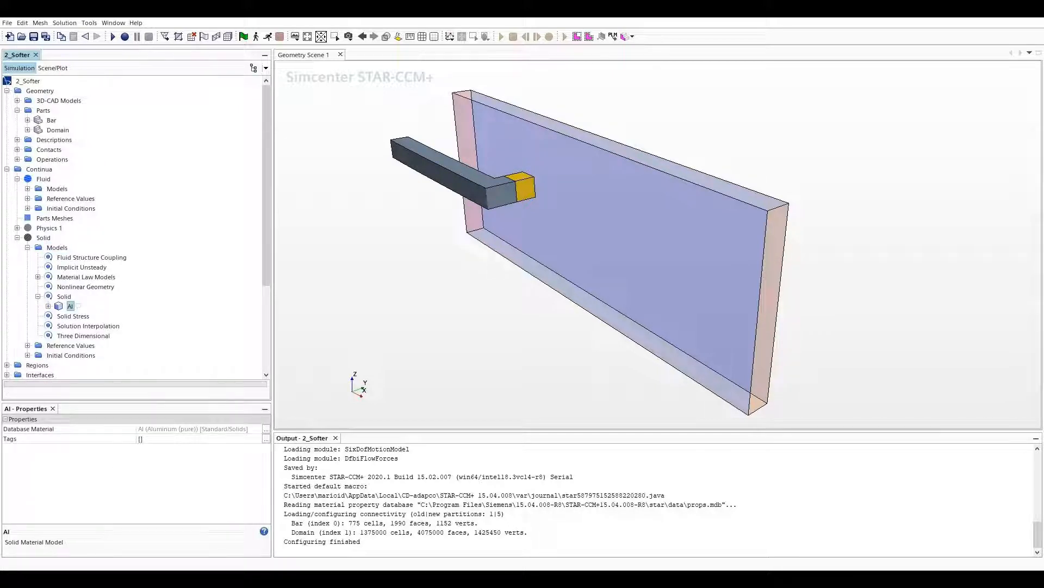
left_click(38, 277)
left_click(76, 287)
right_click(74, 287)
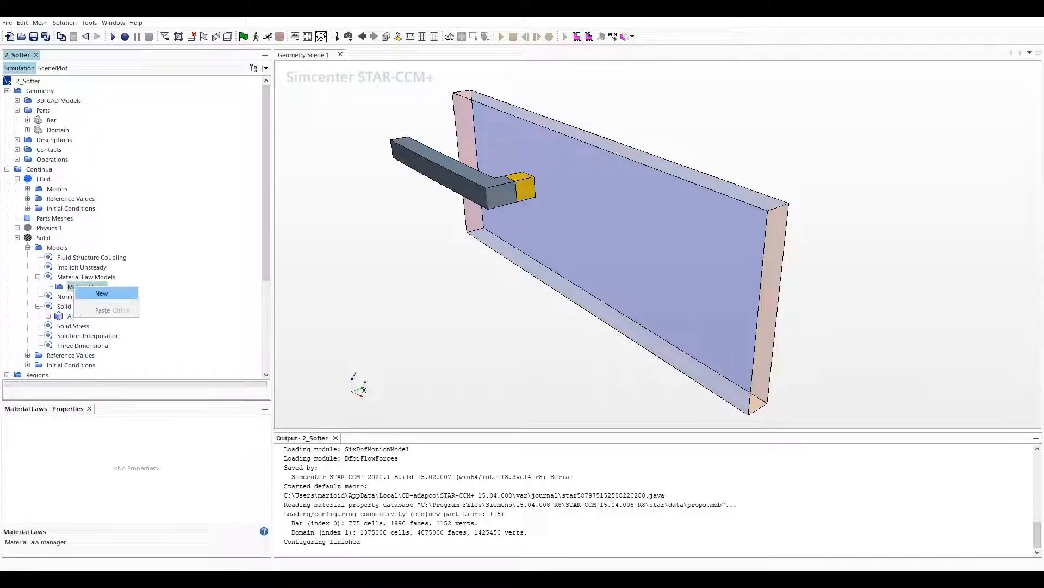
left_click(101, 293)
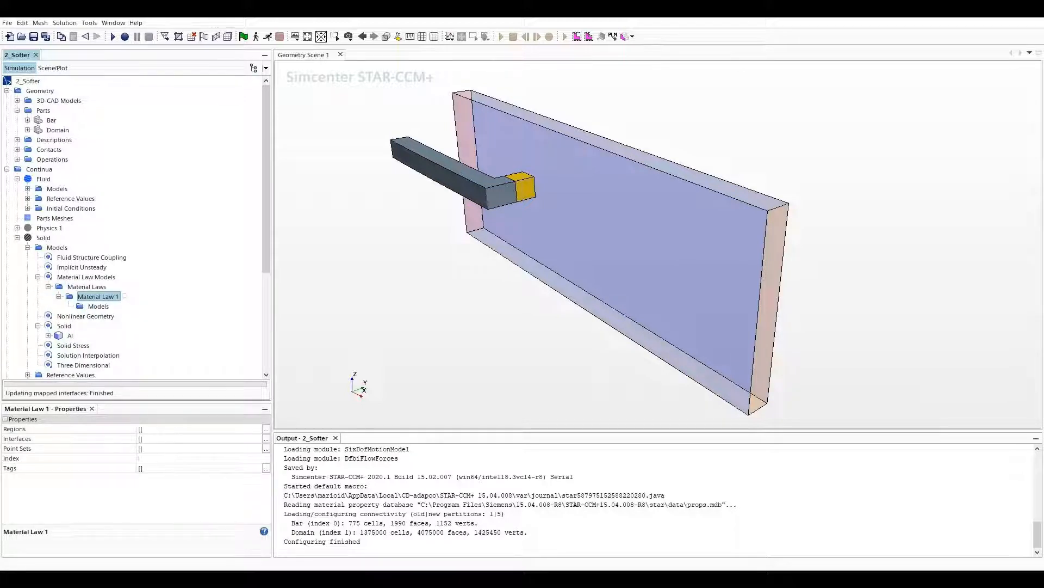
right_click(98, 306)
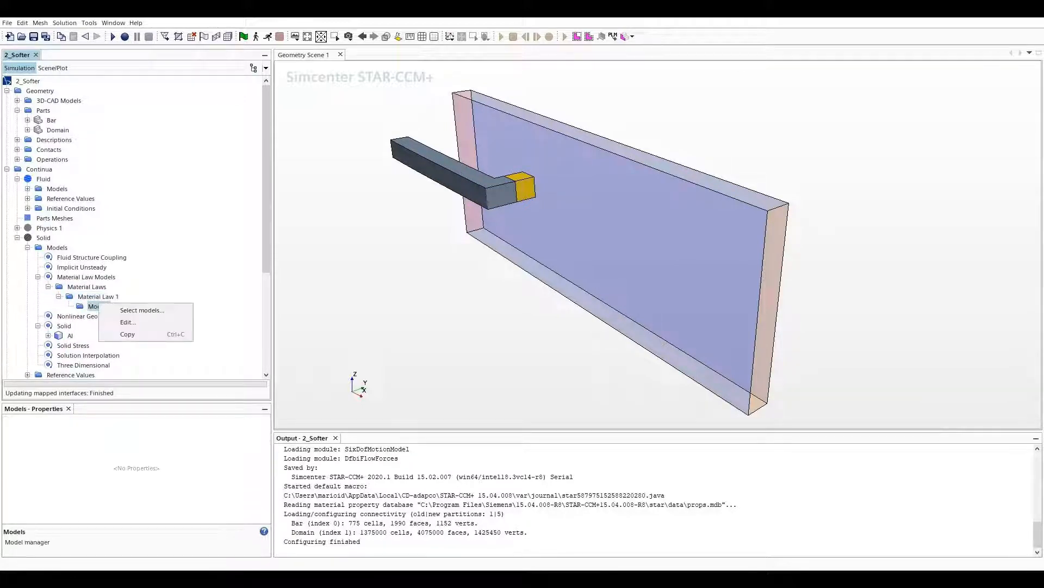
left_click(140, 310)
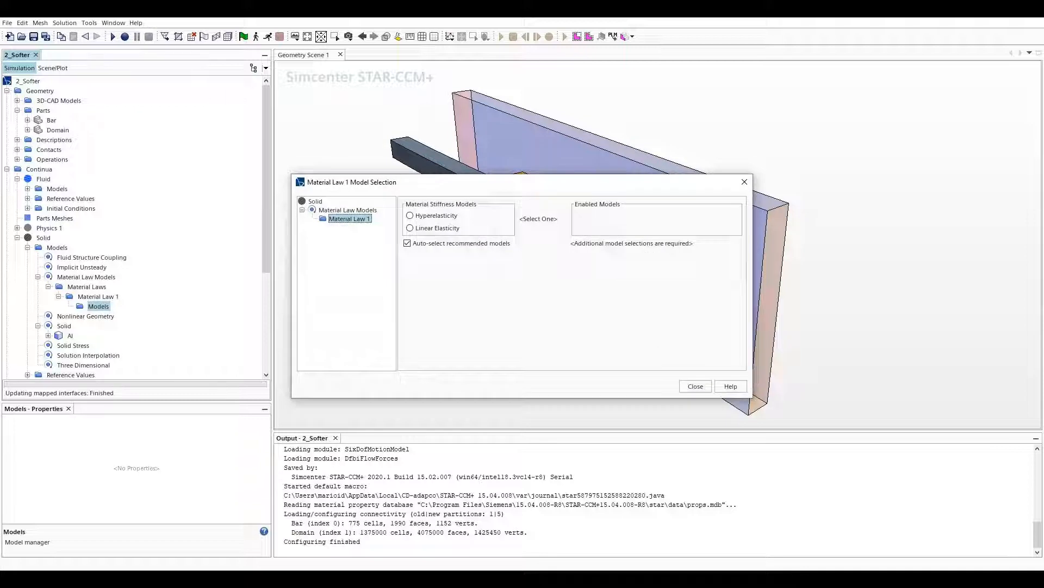
left_click(410, 227)
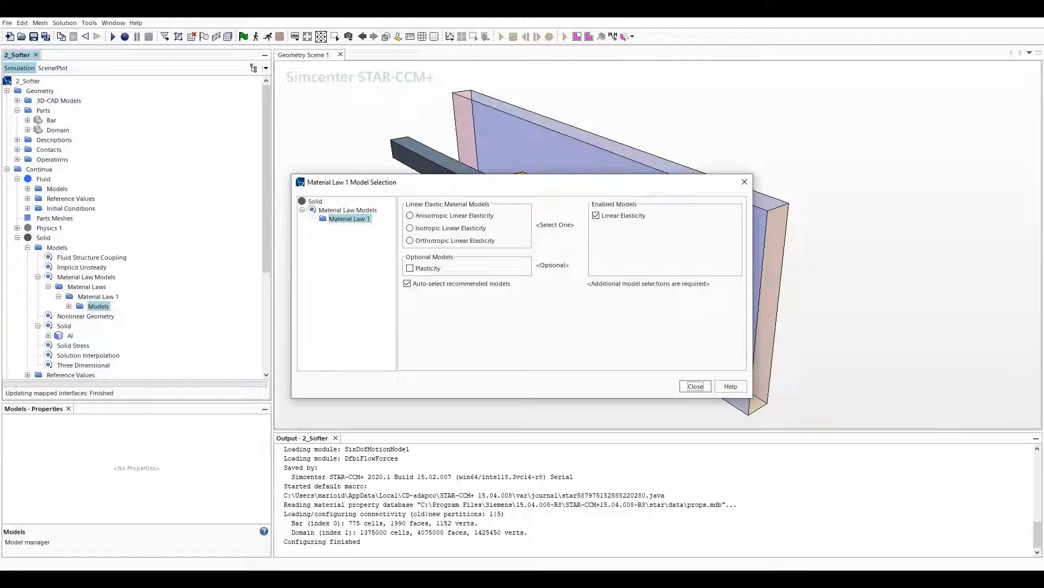
left_click(410, 228)
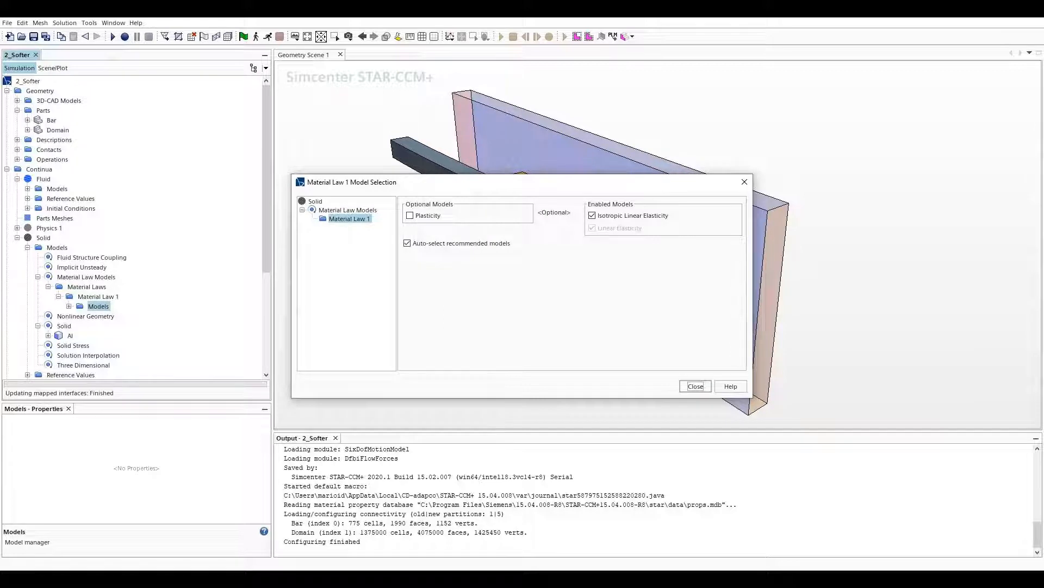
left_click(695, 386)
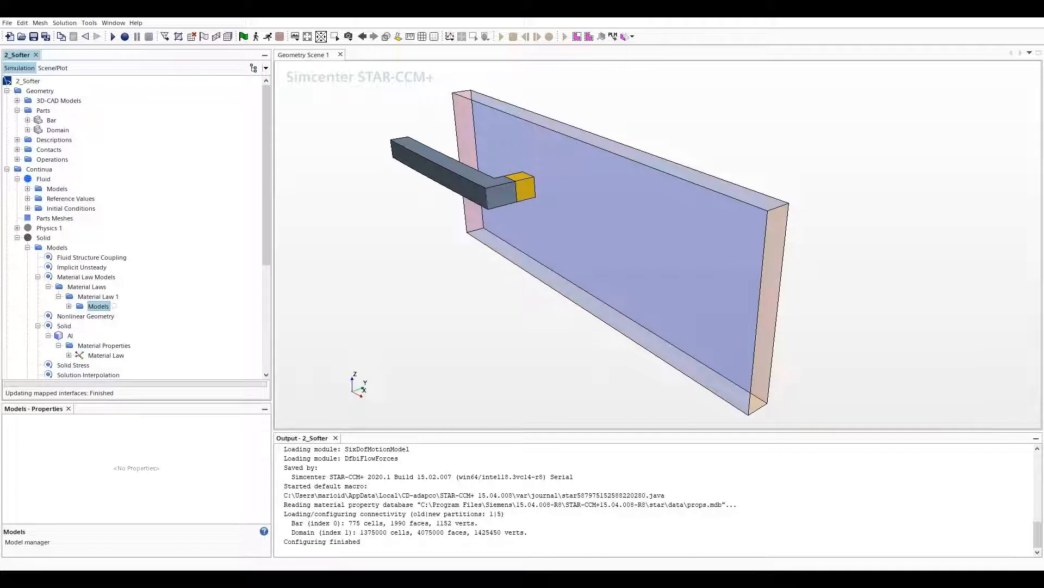
Set the material law type of the Solid continuum's aluminum (Al) to Material Law 1.
left_click(106, 354)
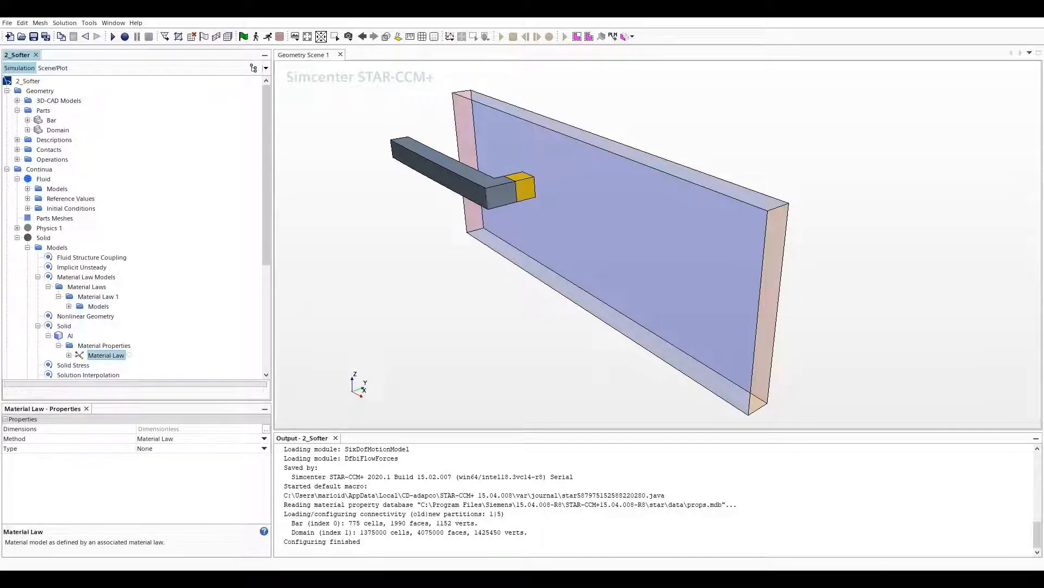
left_click(265, 448)
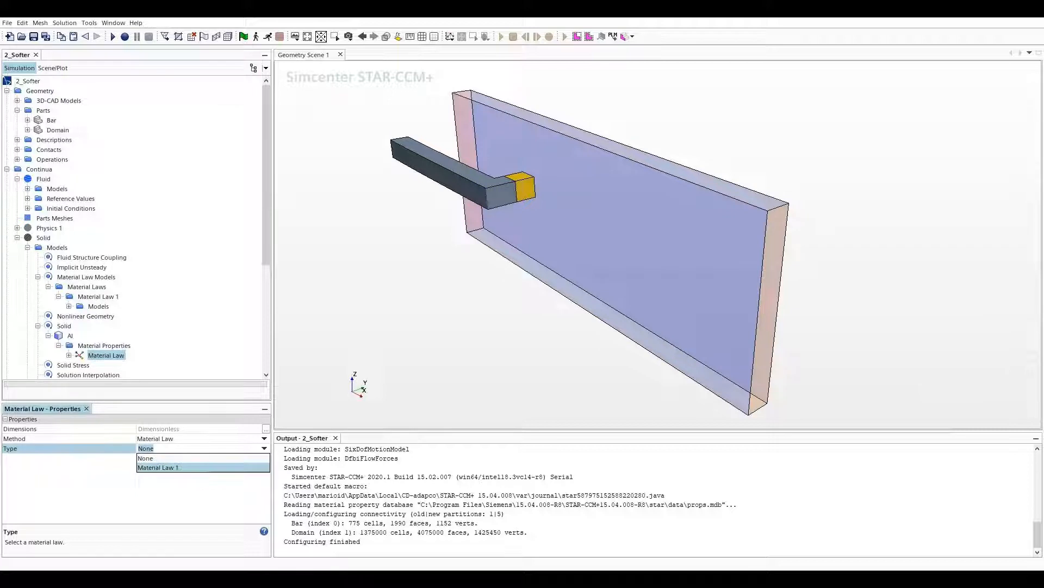
left_click(179, 467)
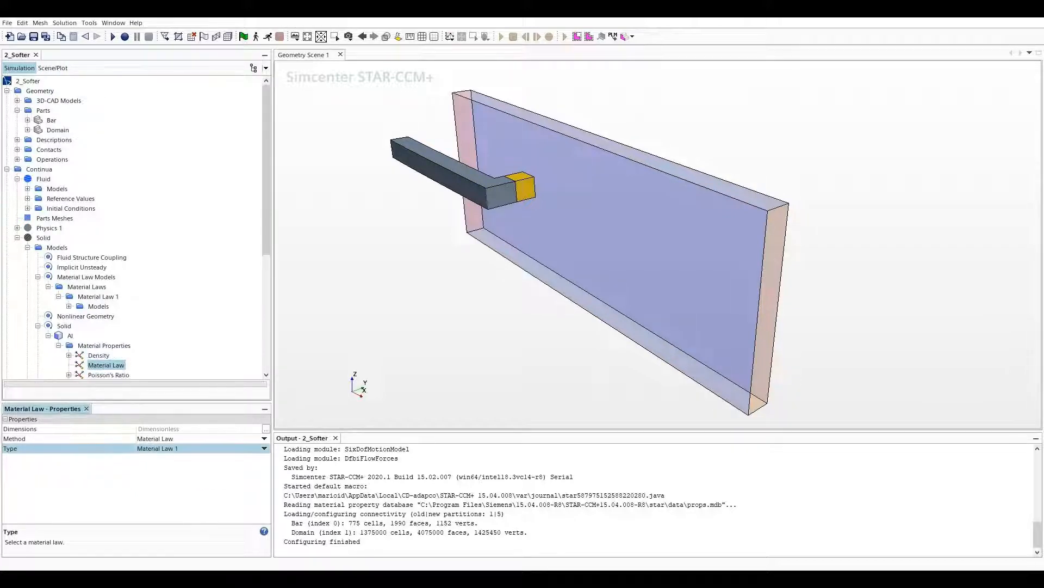
Examine the constant density, Poisson's ratio and Young's modulus of the Al material, and collapse the Solid and Fluid continua.
scroll(136, 228, "down", 2)
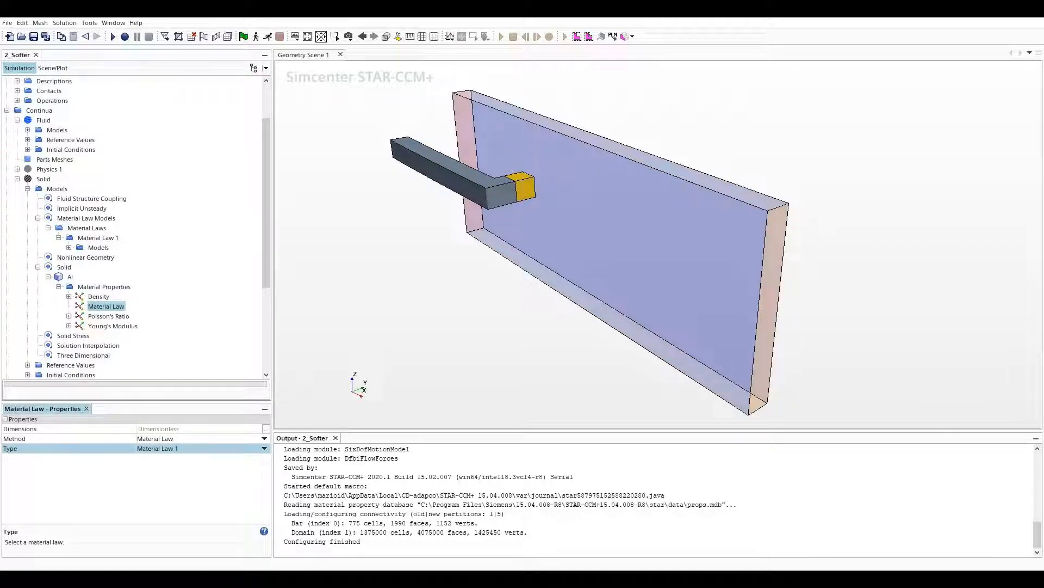
left_click(69, 297)
left_click(111, 306)
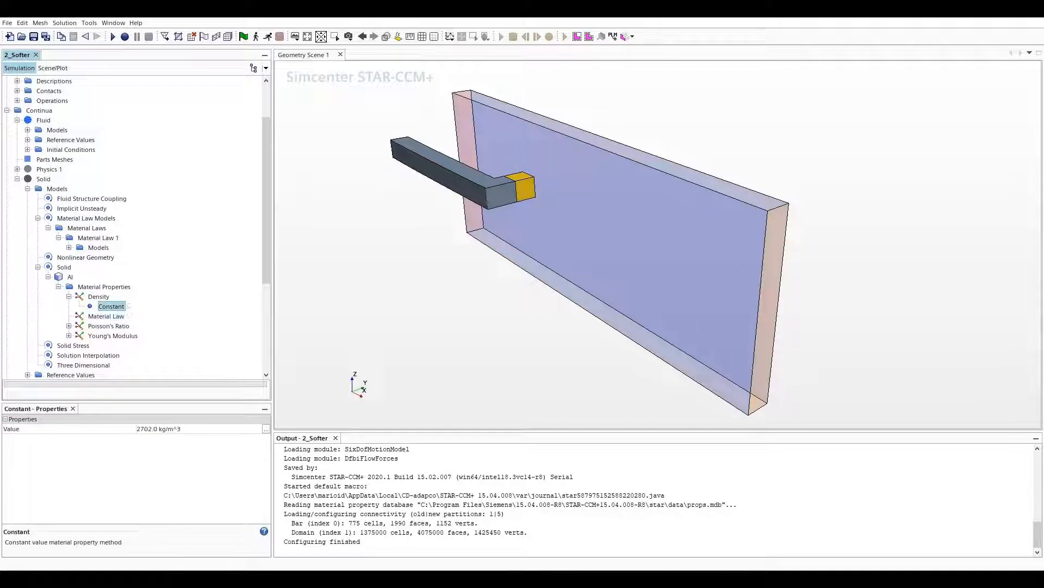
left_click(69, 326)
left_click(111, 336)
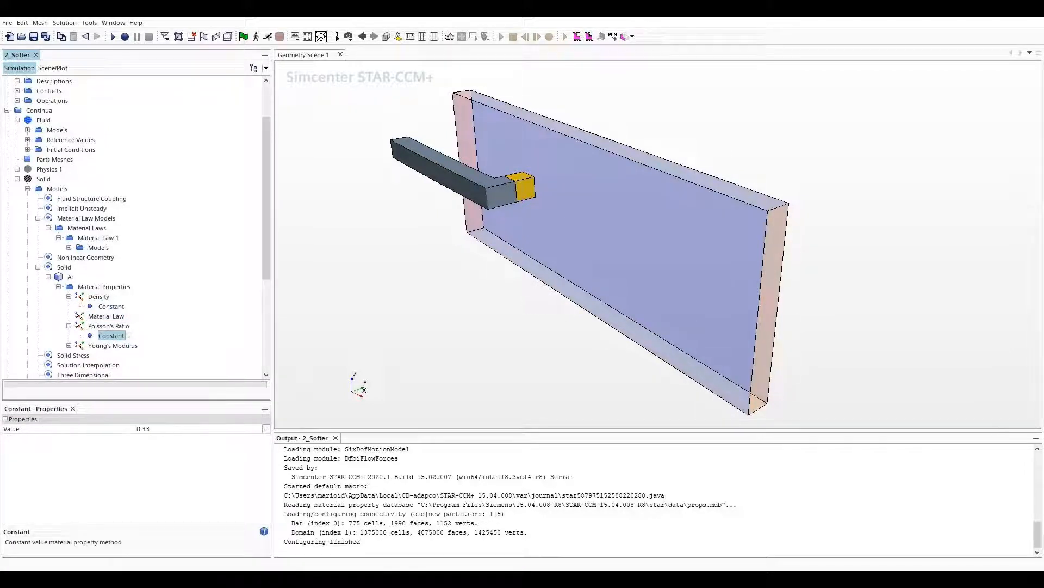
scroll(111, 336, "down", 1)
left_click(69, 316)
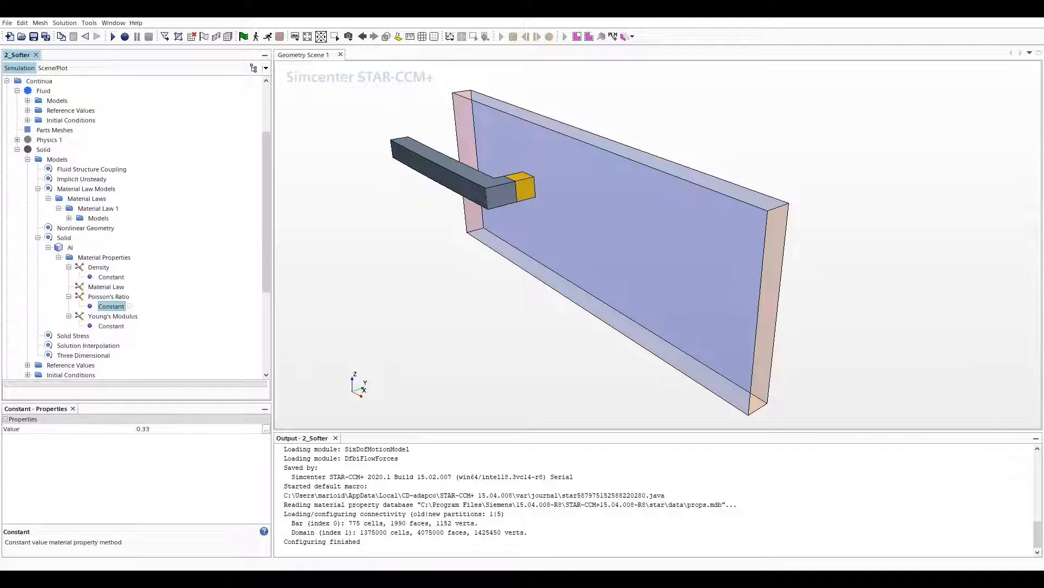
left_click(124, 326)
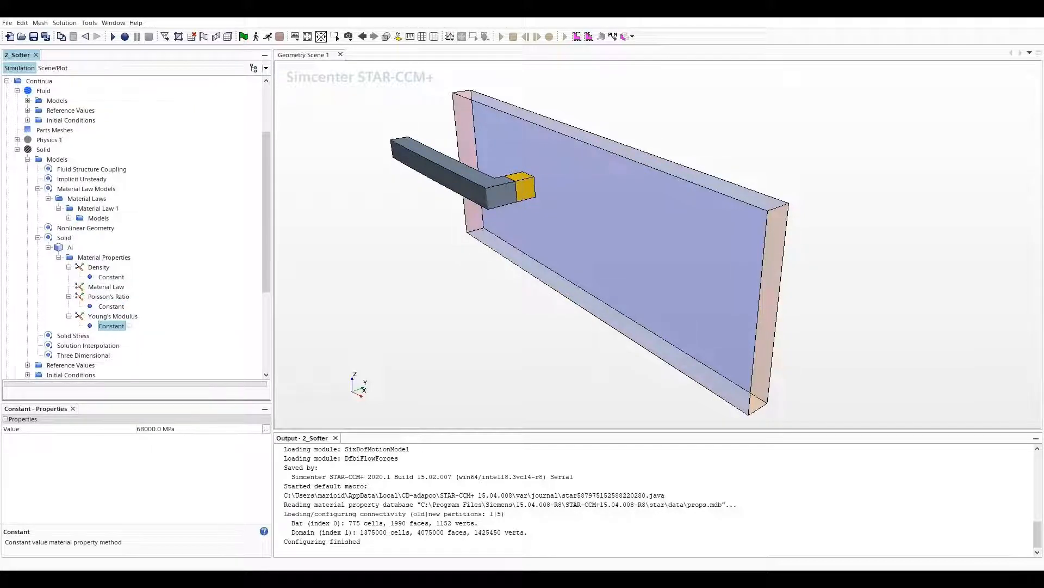
left_click(39, 237)
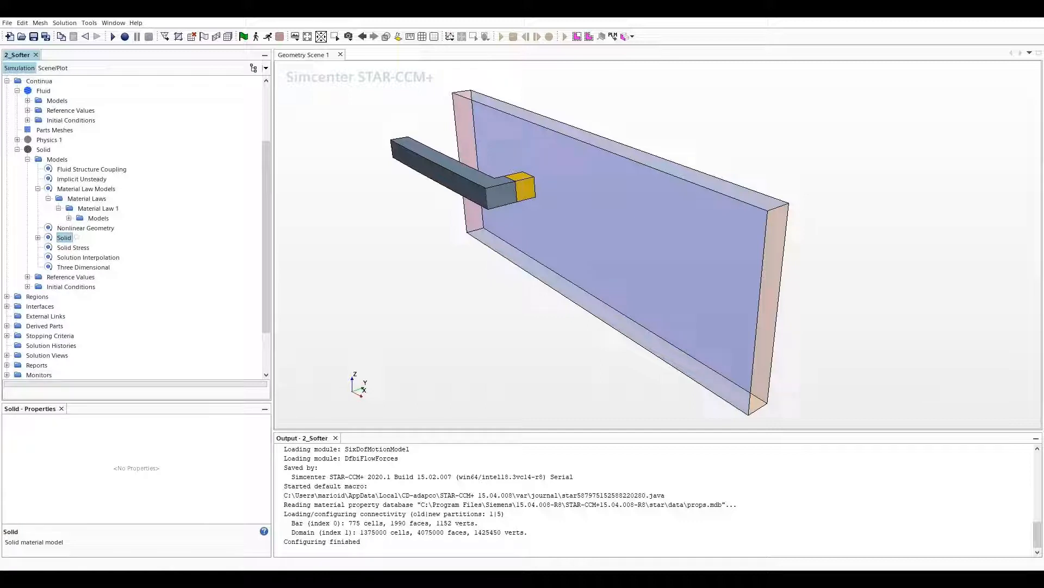
left_click(27, 160)
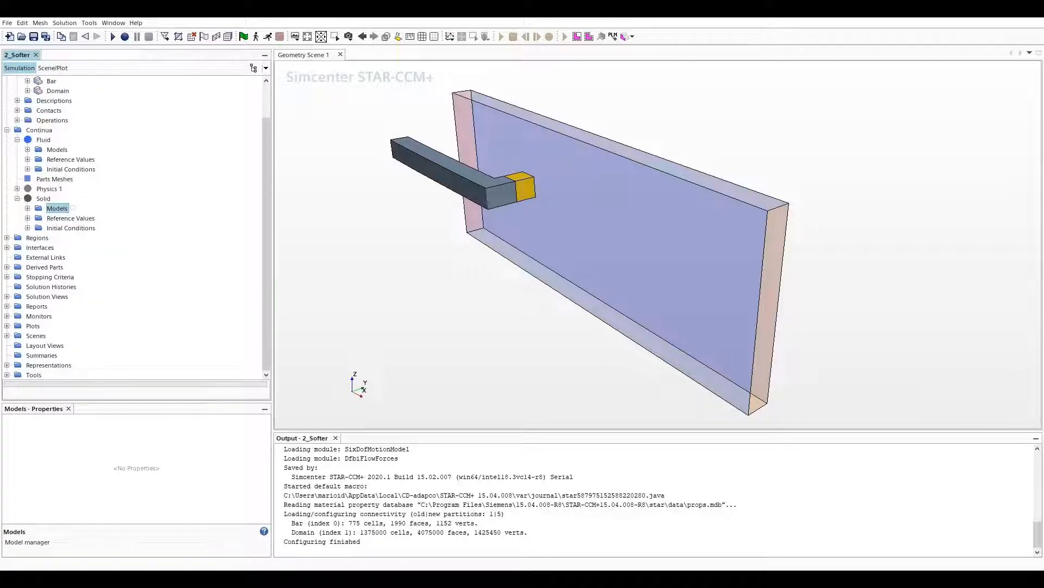
left_click(17, 198)
left_click(18, 169)
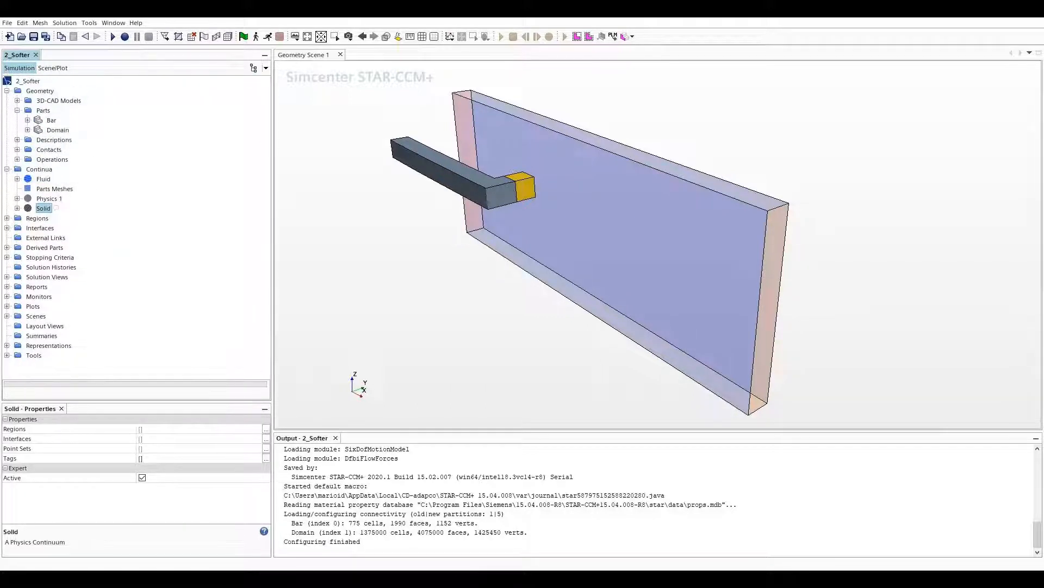
Assign the Solid physics continuum to the Bar region.
left_click(7, 219)
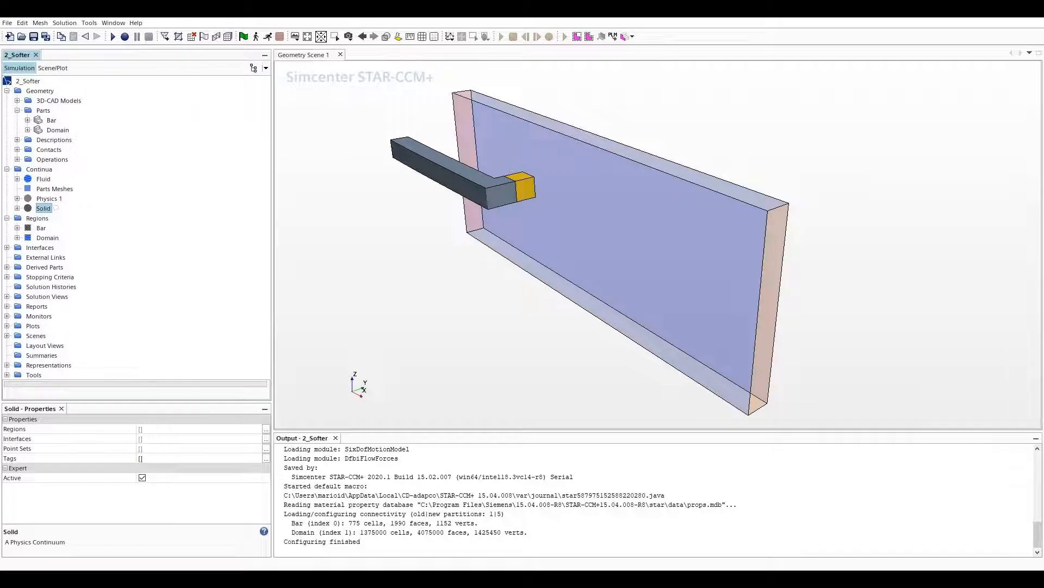
left_click(49, 228)
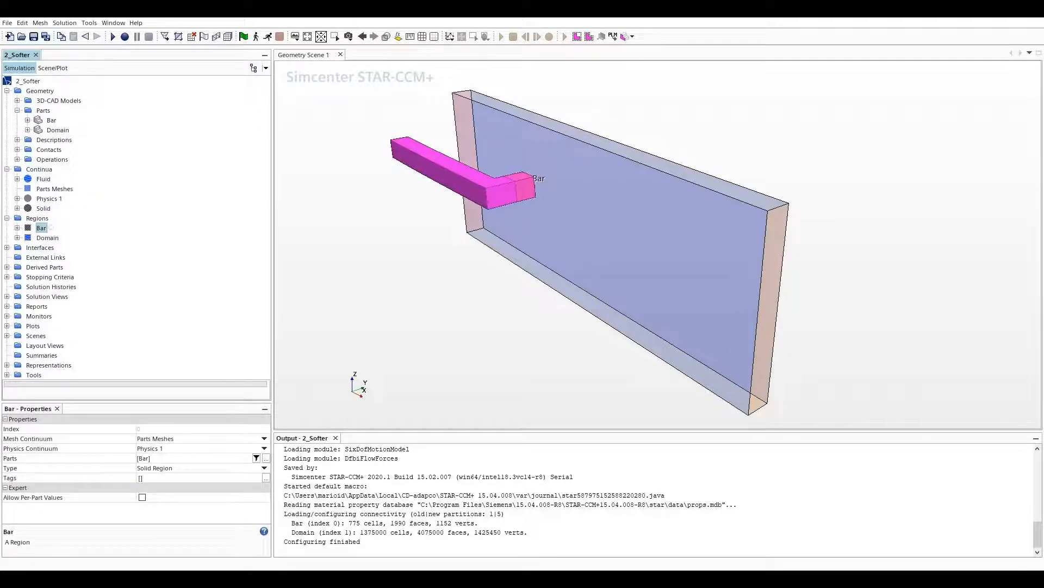
left_click(163, 447)
key("Down")
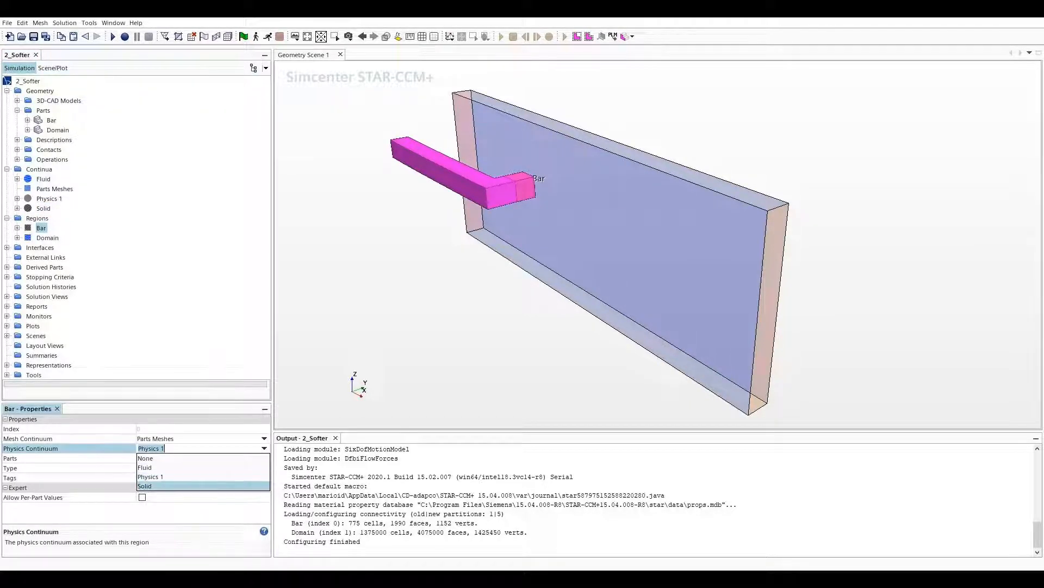
key("Return")
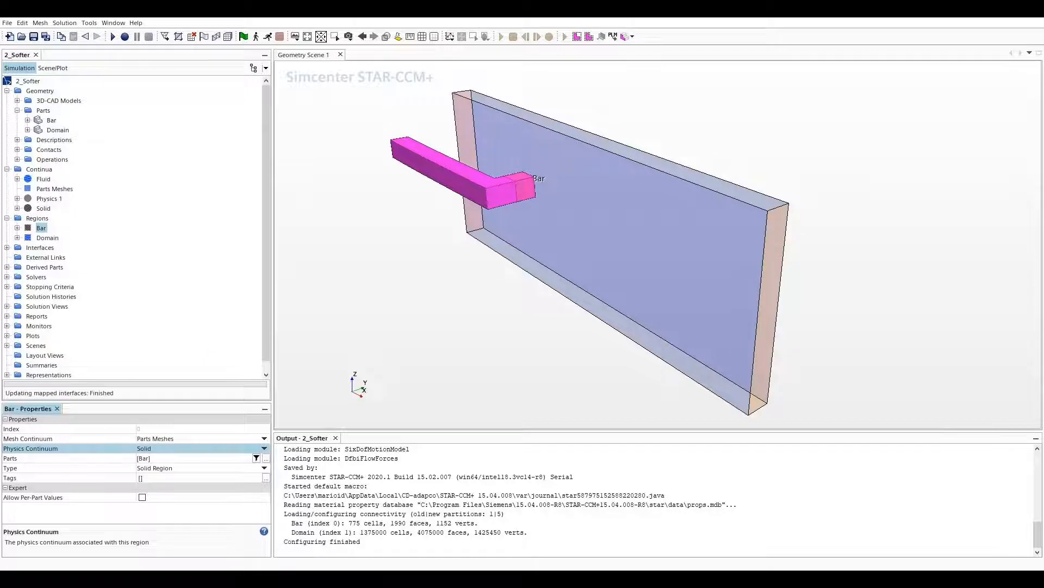
Assign the Fluid physics continuum to the Domain region.
left_click(48, 237)
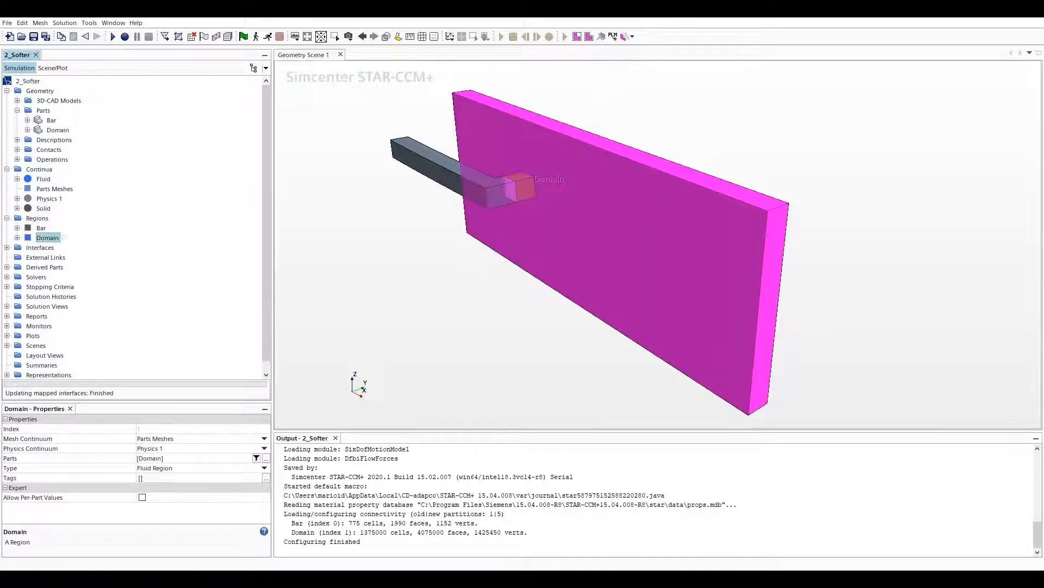
left_click(265, 449)
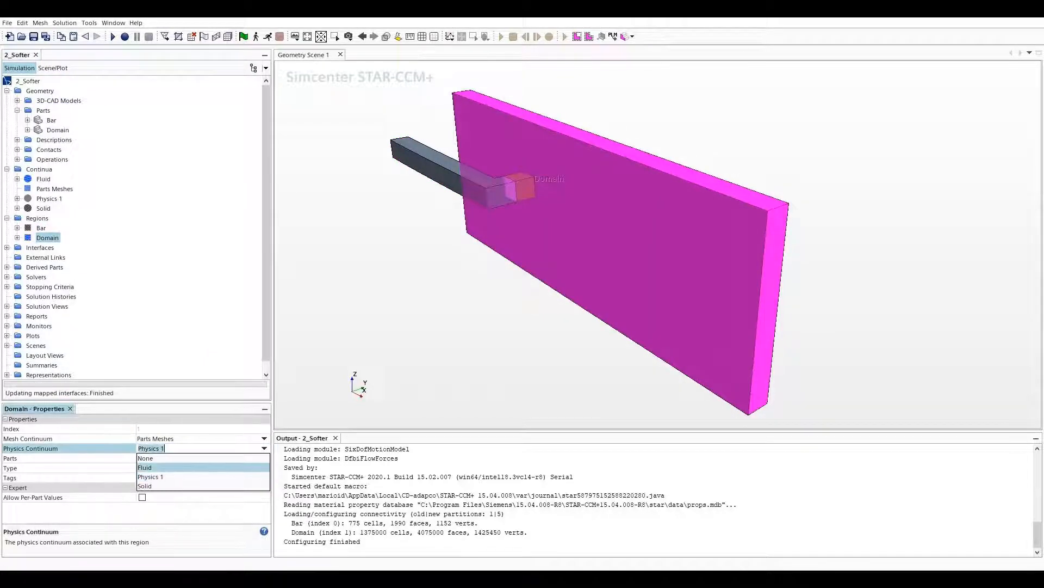
key("Return")
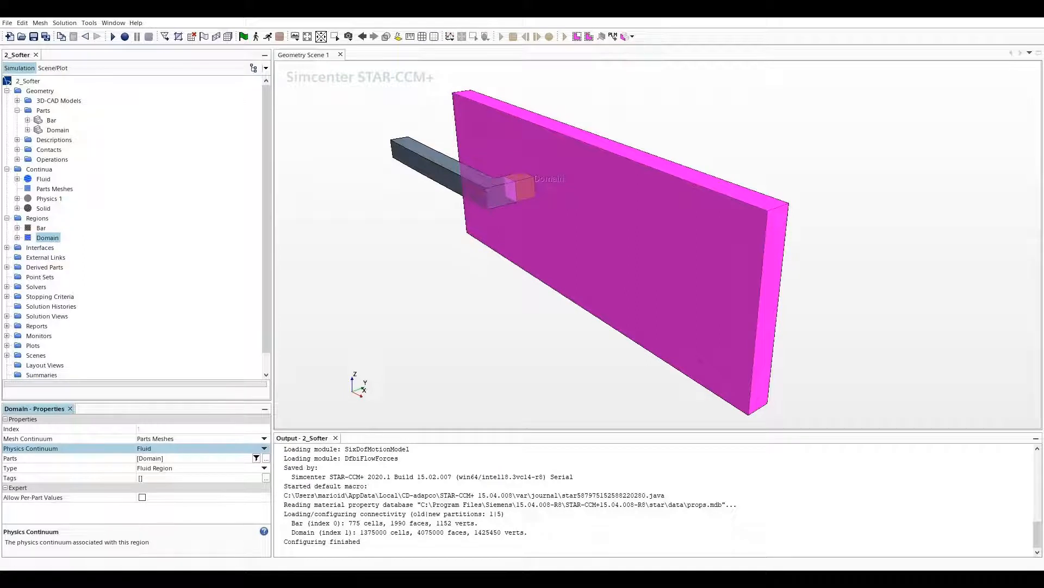
Open the existing Mesh1 scene.
left_click(7, 356)
left_click(45, 345)
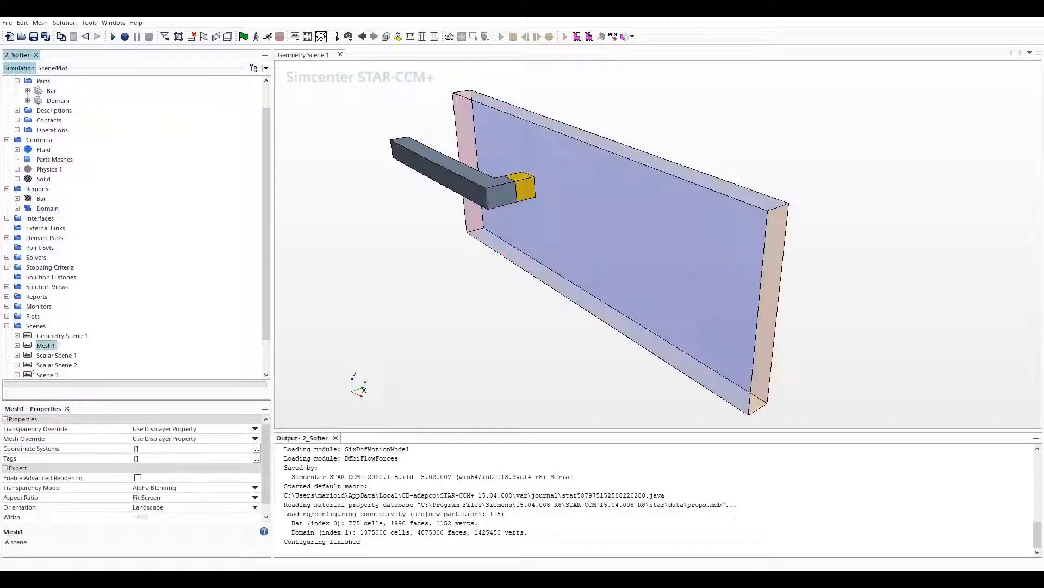
right_click(38, 346)
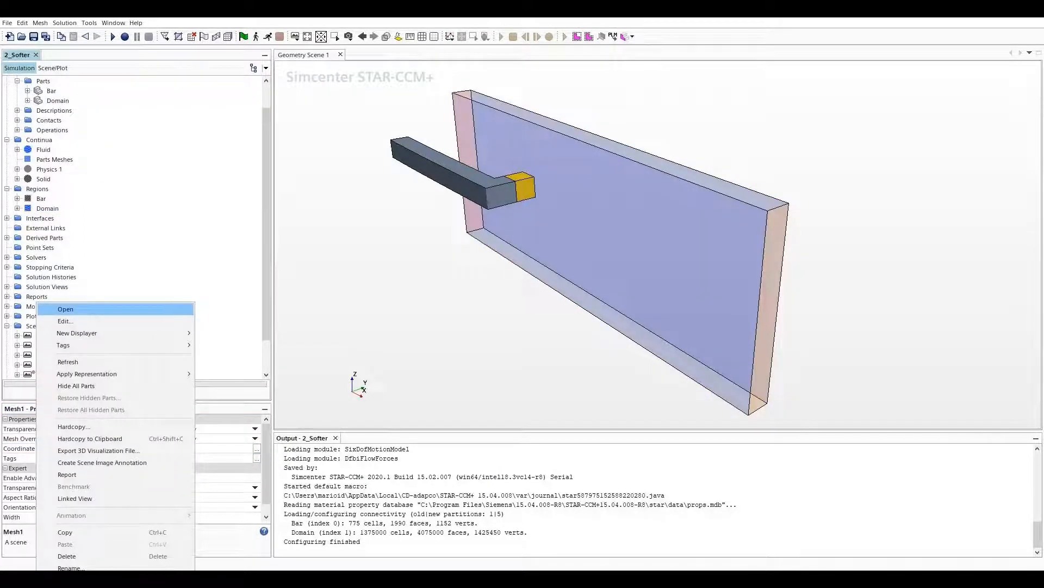
left_click(65, 309)
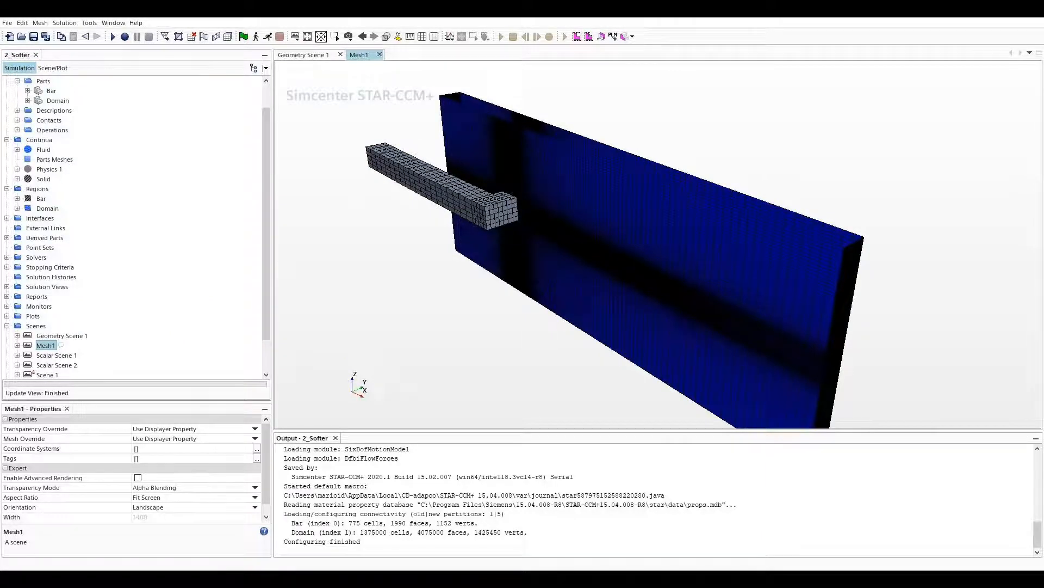
Examine the volume mesh of the bar and the surrounding domain up close and from the front in the Mesh1 scene.
scroll(658, 245, "up", 3)
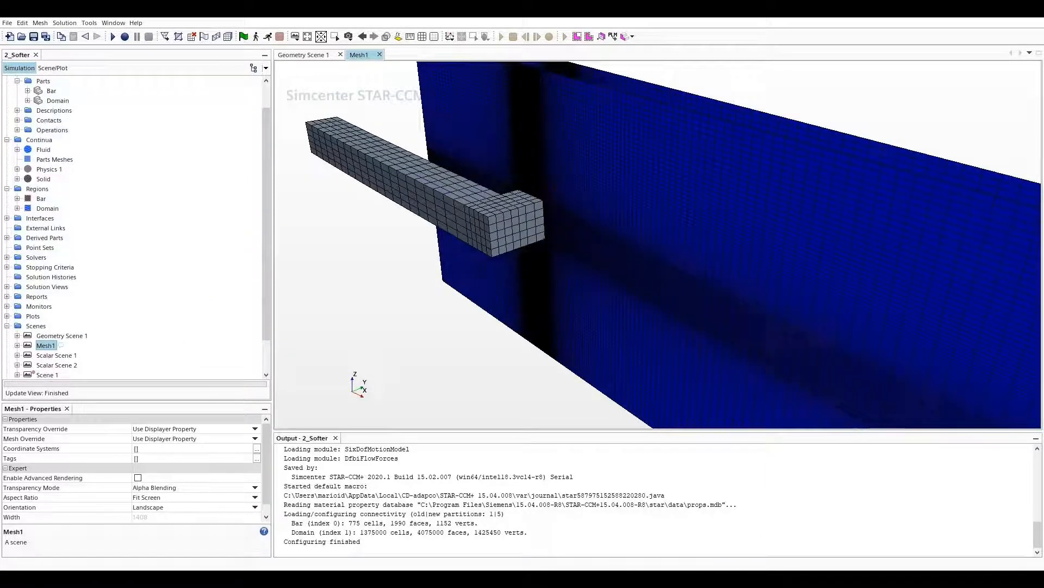
left_click(475, 207)
scroll(474, 206, "up", 5)
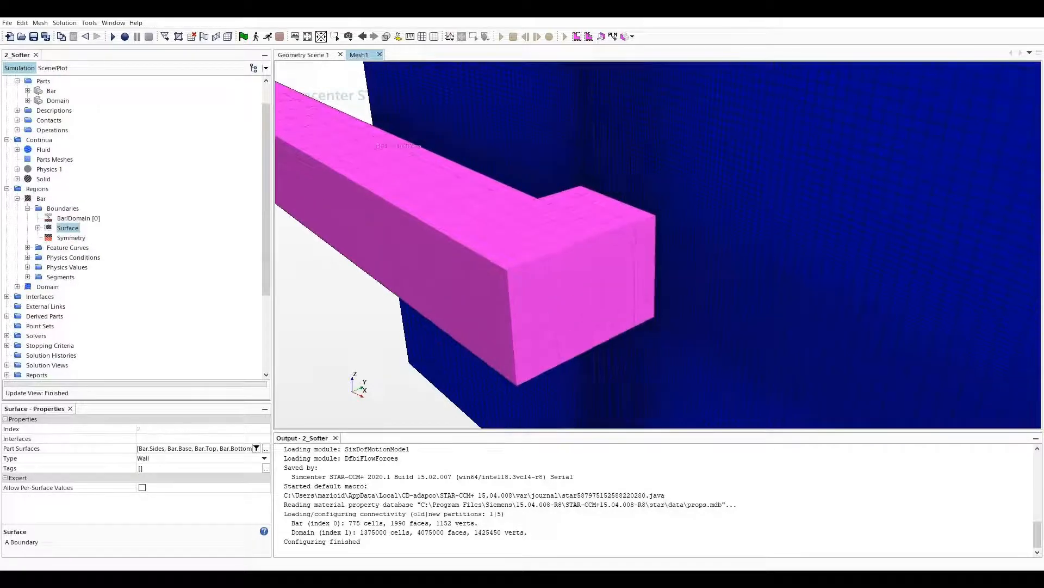
scroll(475, 207, "down", 3)
scroll(457, 173, "down", 5)
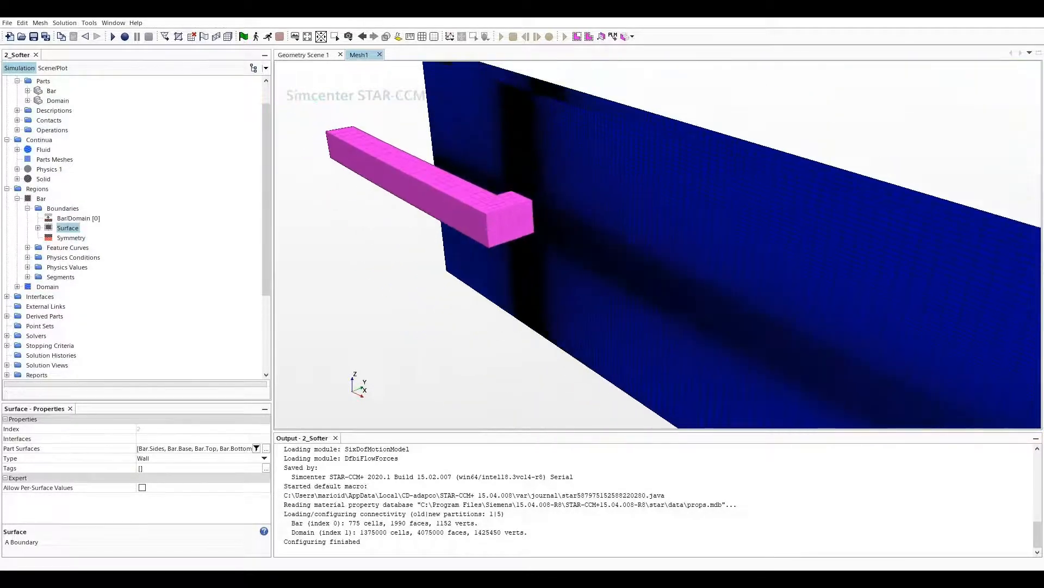
left_click(392, 250)
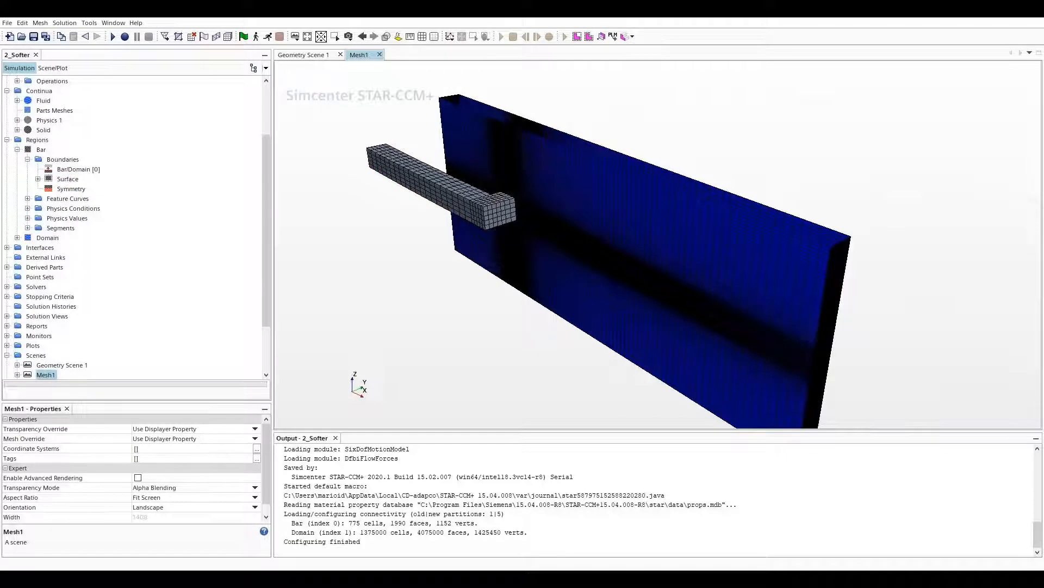
scroll(496, 163, "up", 4)
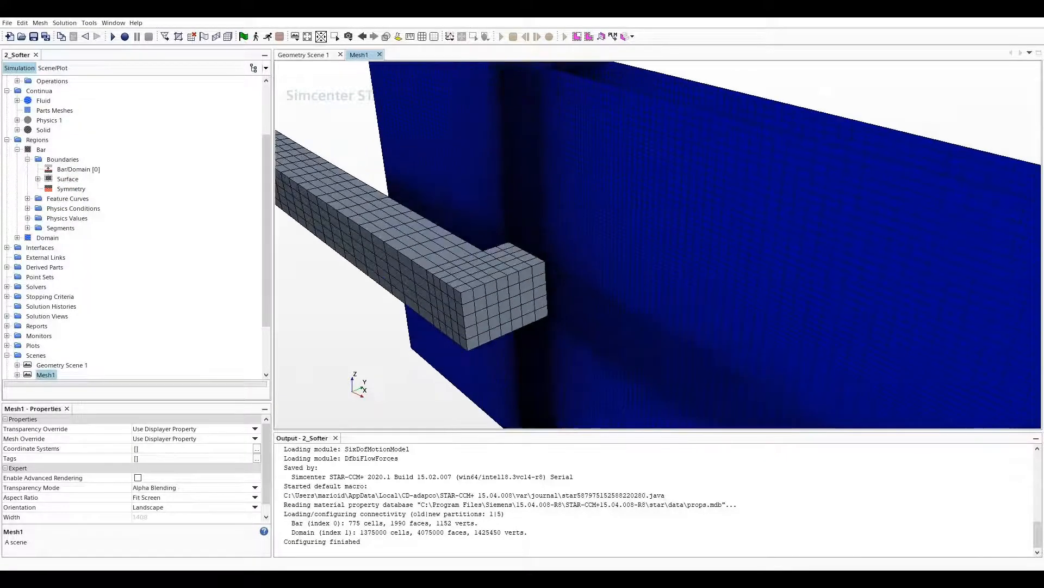
scroll(535, 169, "up", 3)
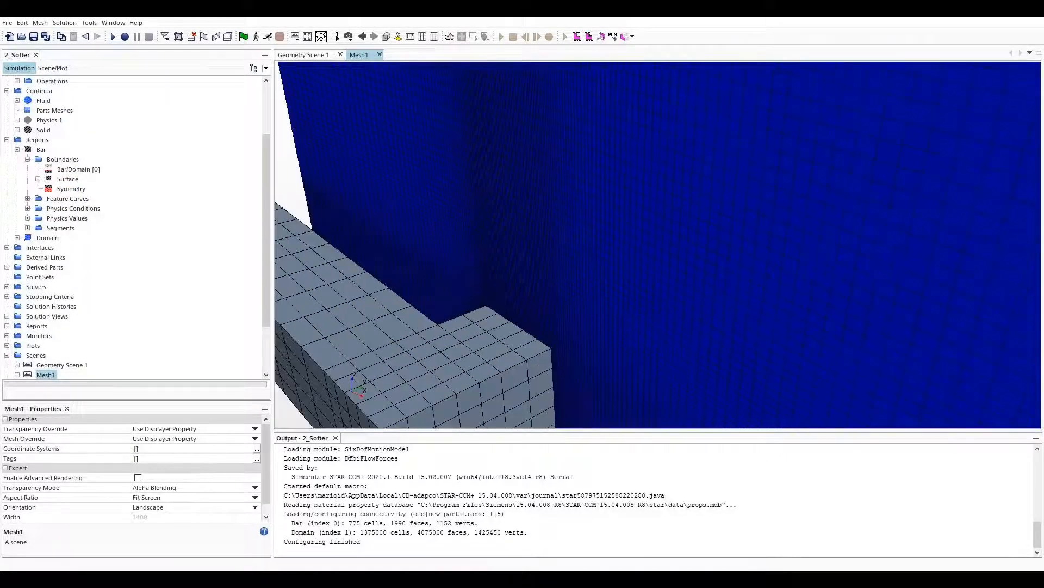
scroll(535, 174, "down", 3)
scroll(536, 175, "up", 2)
left_click_drag(536, 174, 623, 130)
scroll(531, 178, "down", 5)
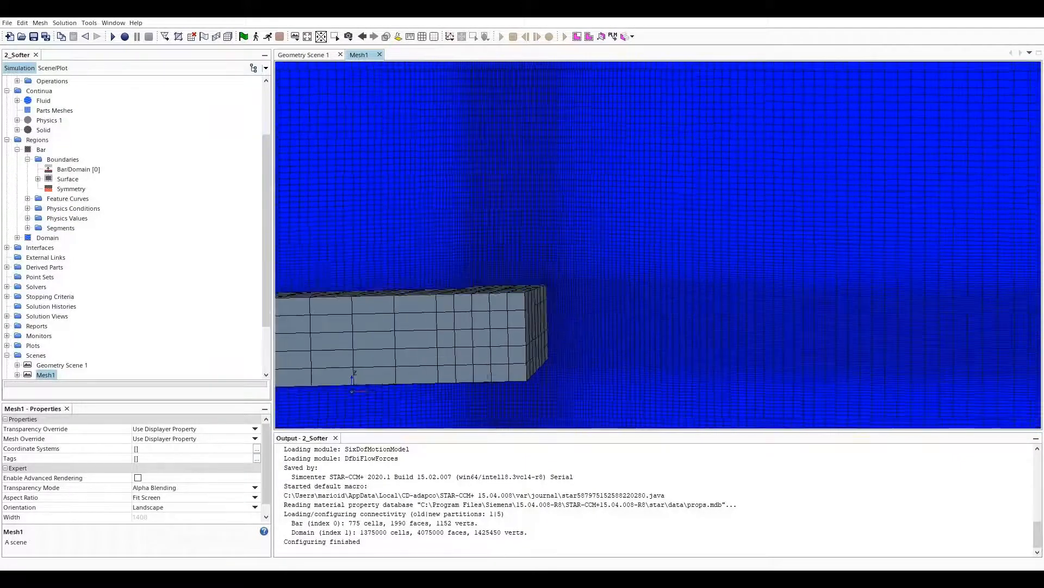
scroll(527, 172, "down", 1)
right_click_drag(528, 171, 600, 178)
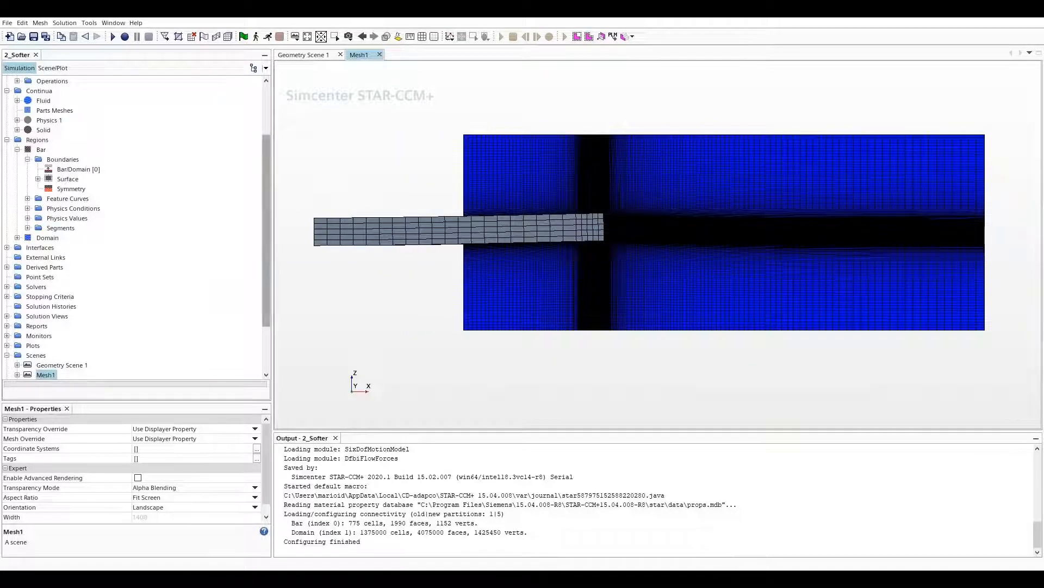
Collapse the regions and open the Bar directed mesh operation for editing.
left_click(7, 140)
scroll(133, 229, "up", 2)
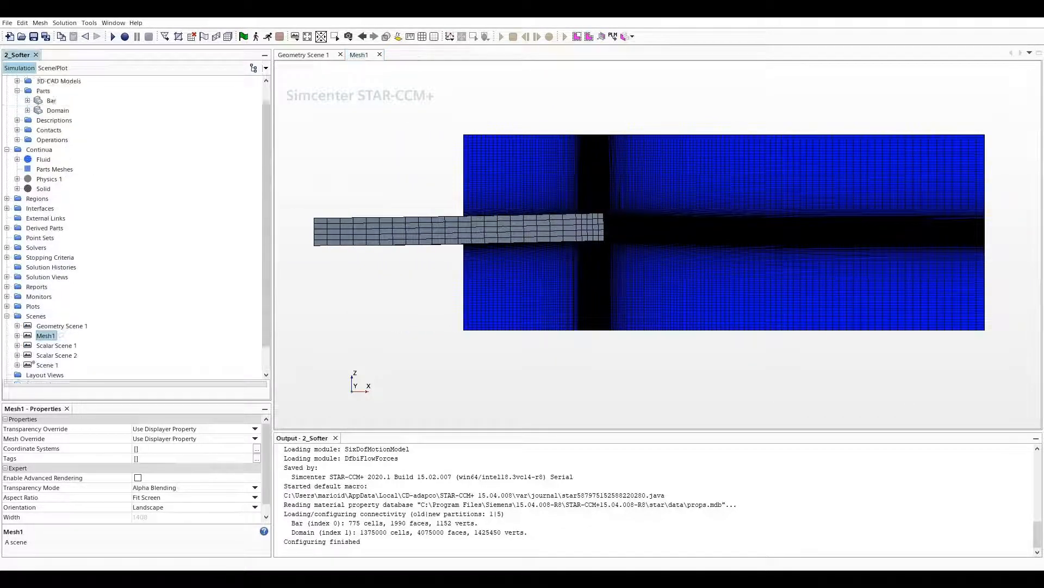
left_click(18, 160)
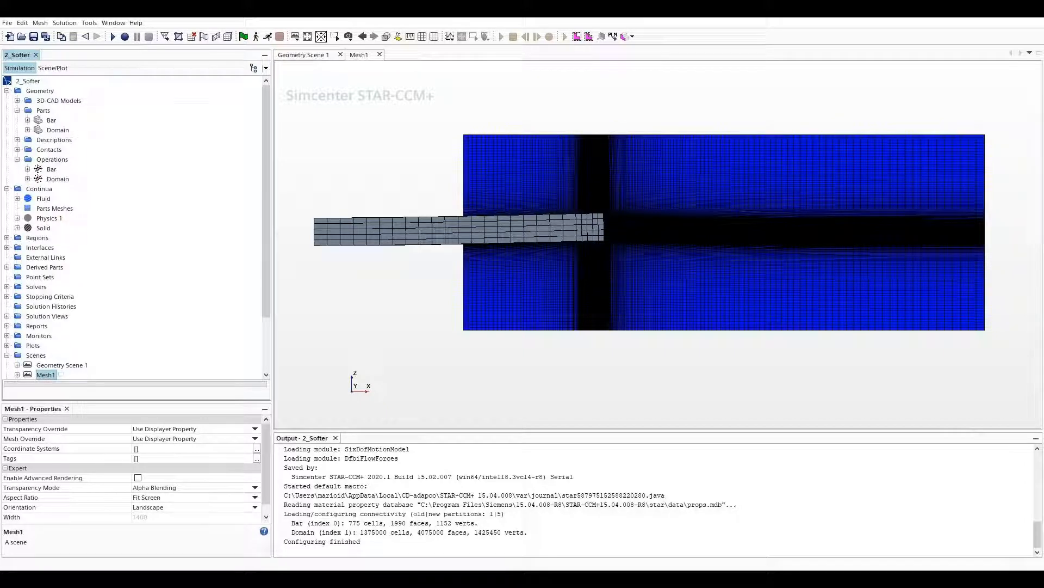
left_click(52, 169)
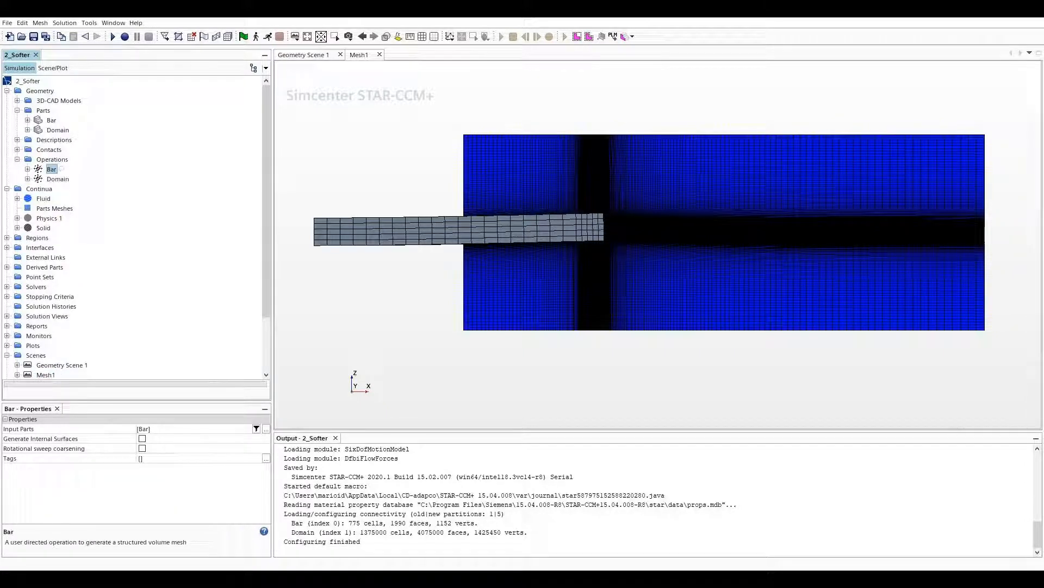
right_click(61, 170)
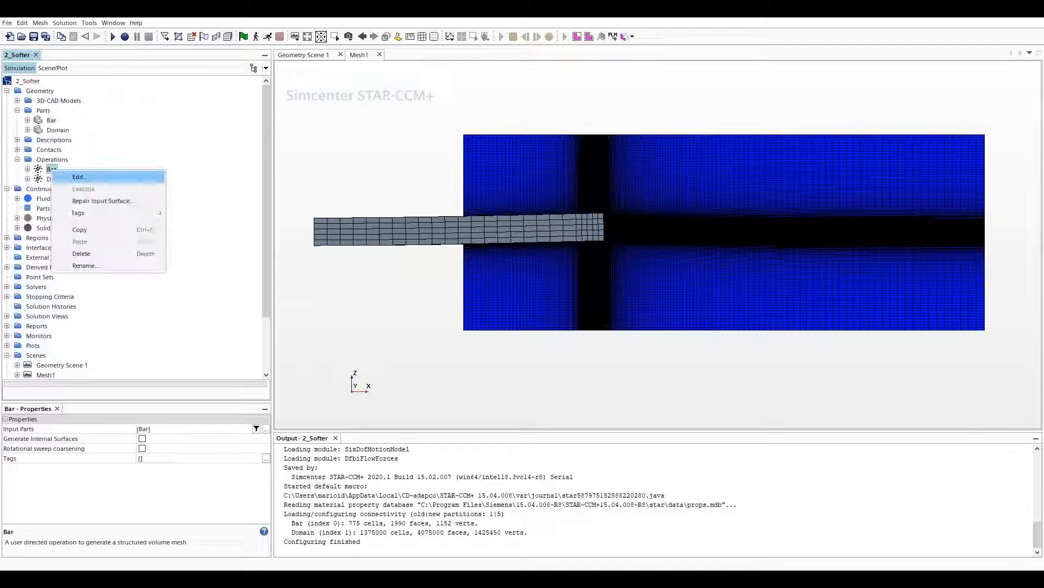
left_click(71, 175)
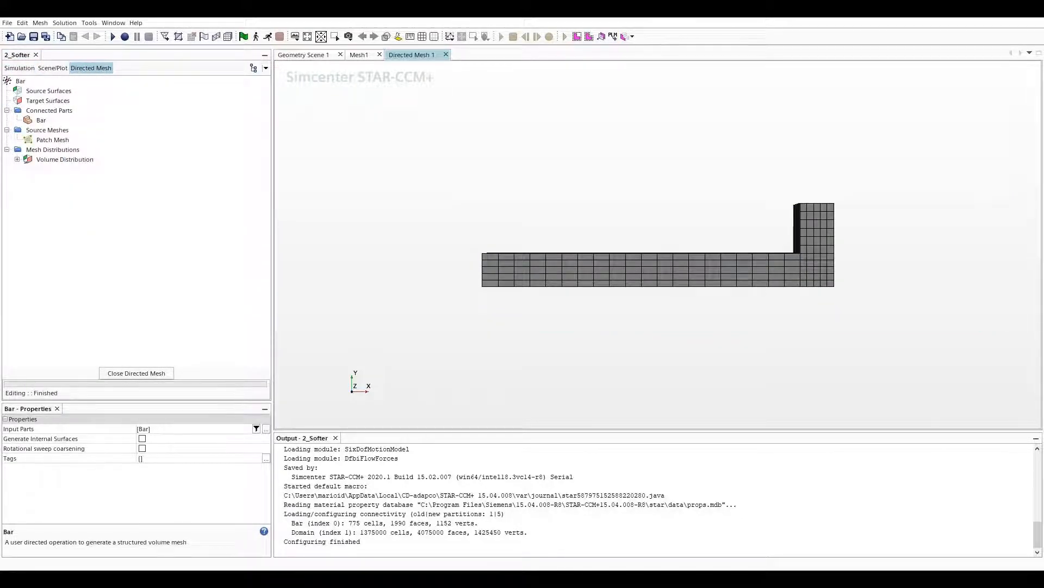
Inspect the source surfaces, target surfaces and connected part of the Bar directed mesh.
left_click(49, 90)
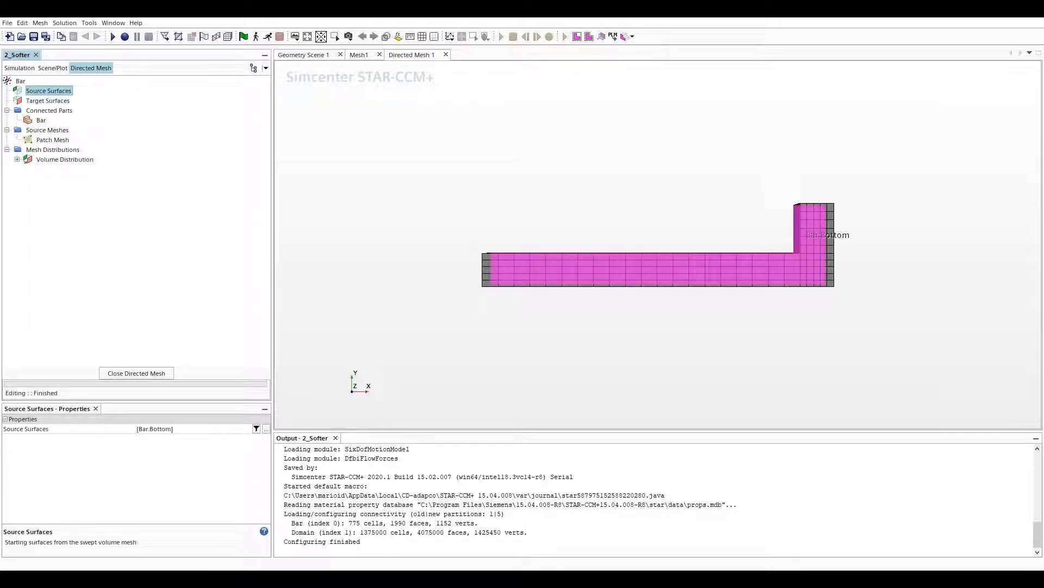
left_click_drag(559, 235, 655, 235)
left_click_drag(522, 228, 529, 280)
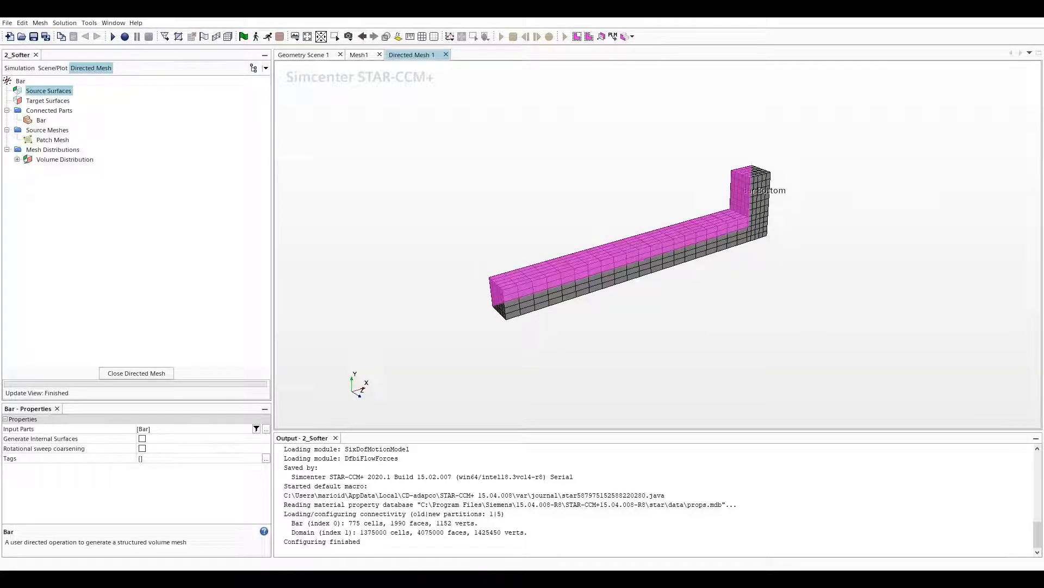
left_click(48, 101)
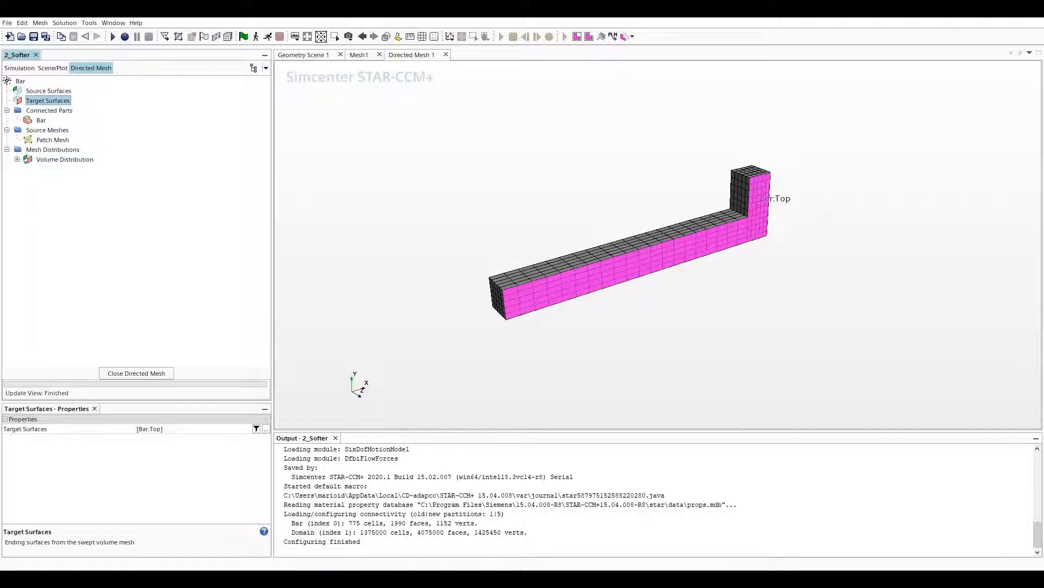
left_click(41, 120)
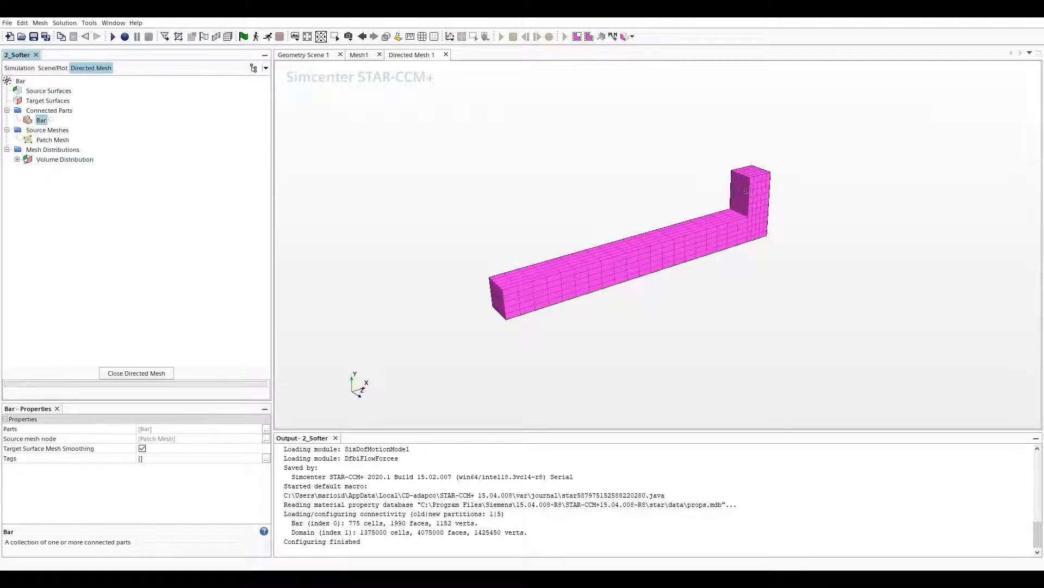
Open the Bar's source patch mesh for editing and show it in Patch Mesh mode.
left_click(53, 139)
right_click(47, 140)
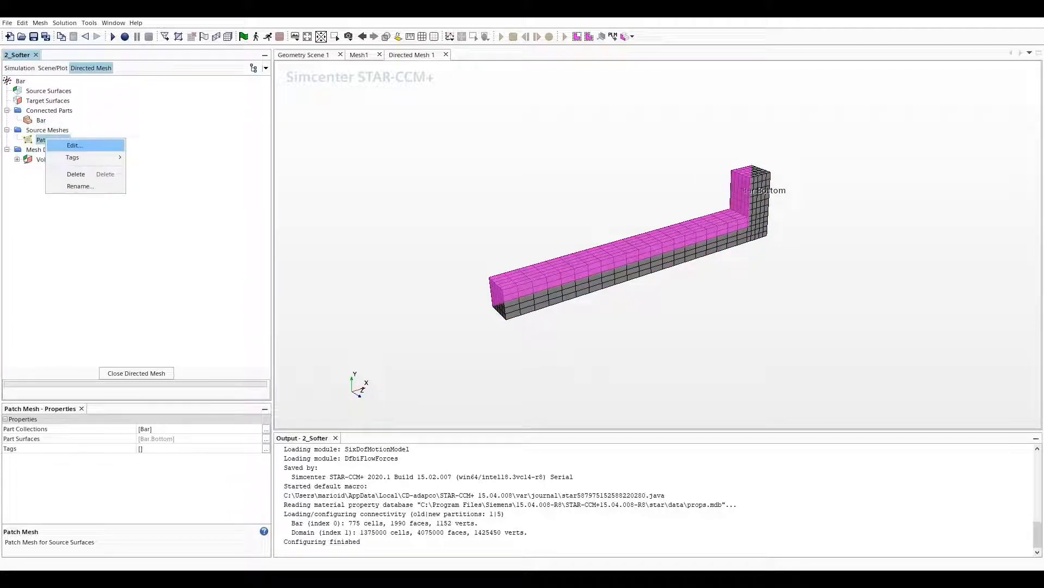
left_click(74, 146)
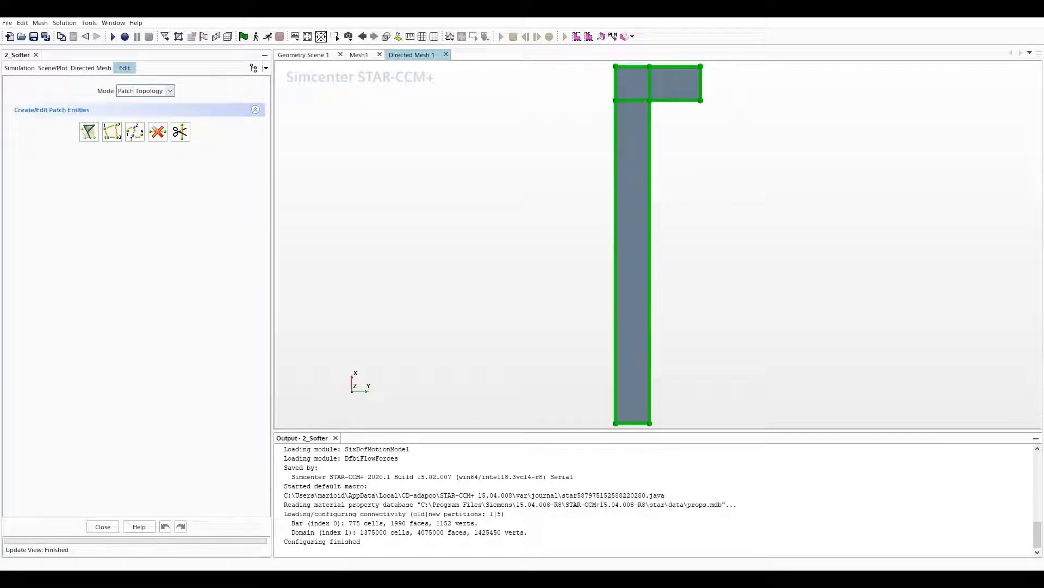
left_click(145, 90)
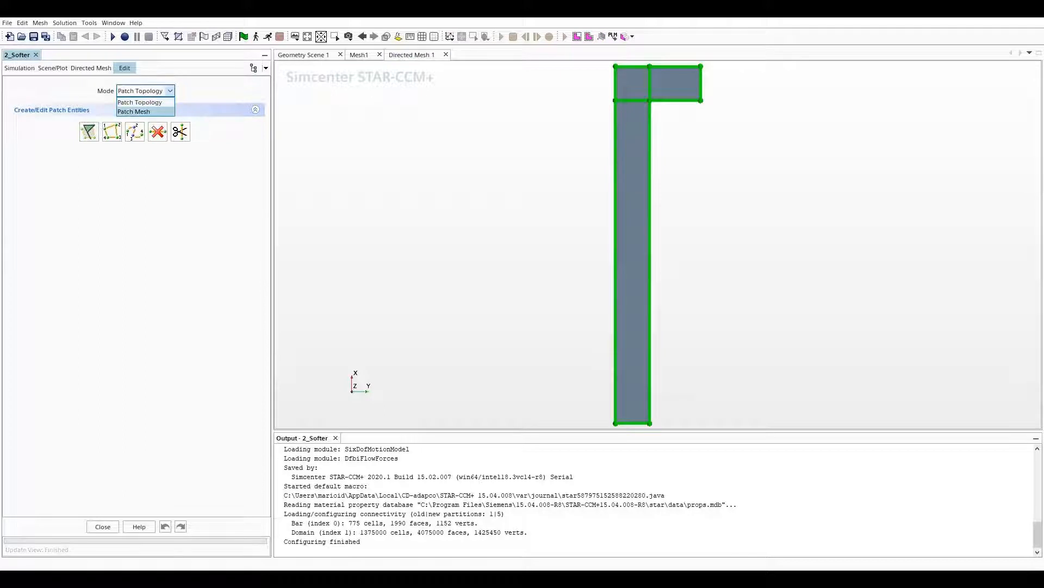
left_click(134, 111)
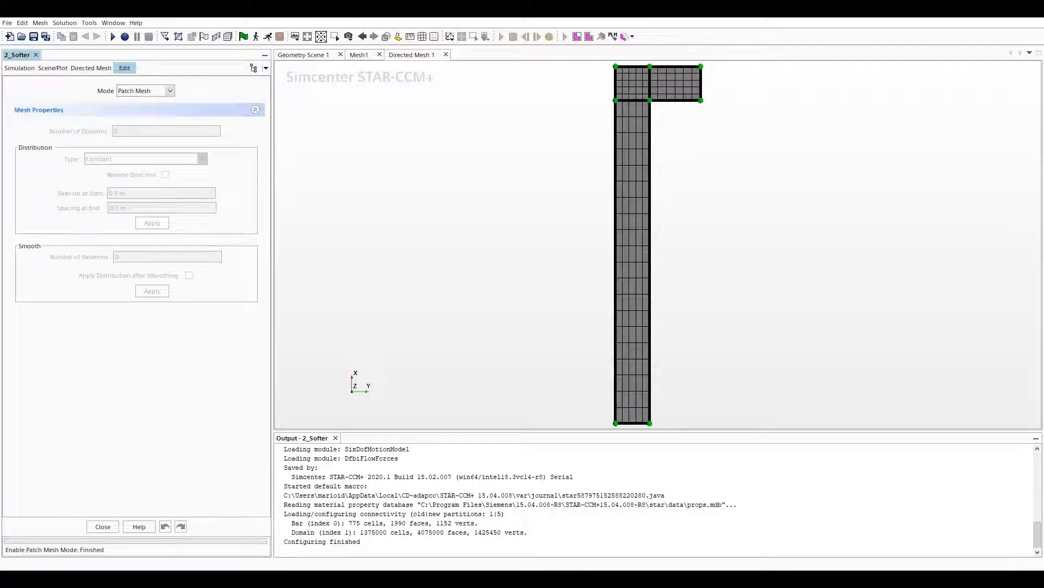
Check the number of divisions on the bar's long, width and short-arm edges, and close the patch mesh editor.
left_click(650, 250)
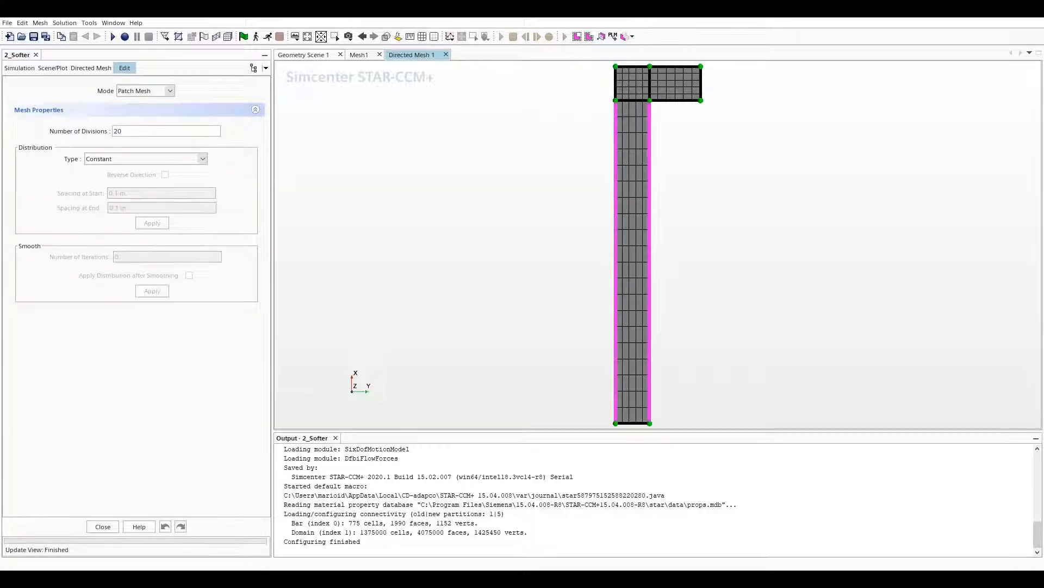
left_click(632, 100)
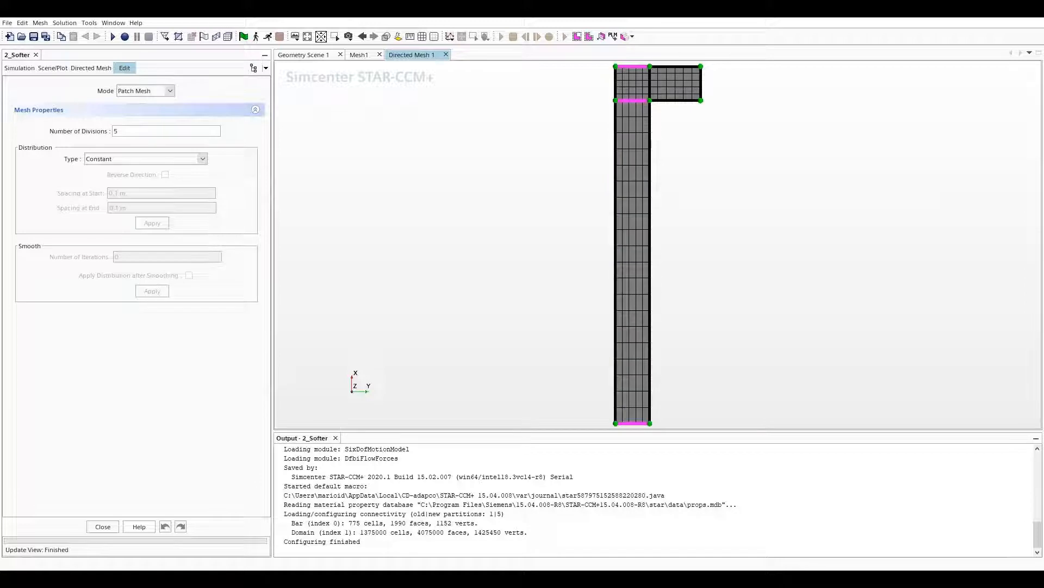
left_click(675, 101)
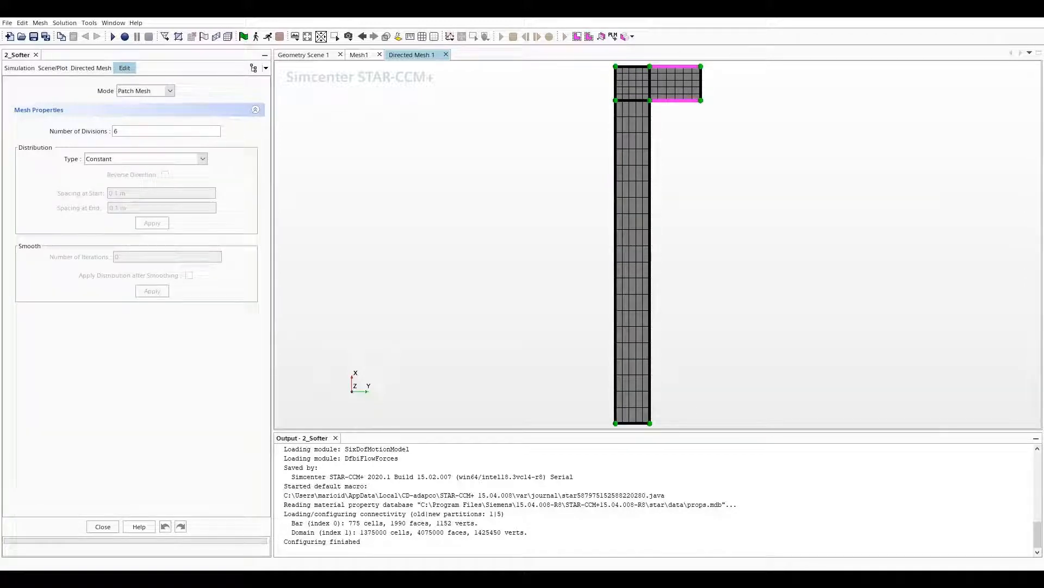
left_click(701, 84)
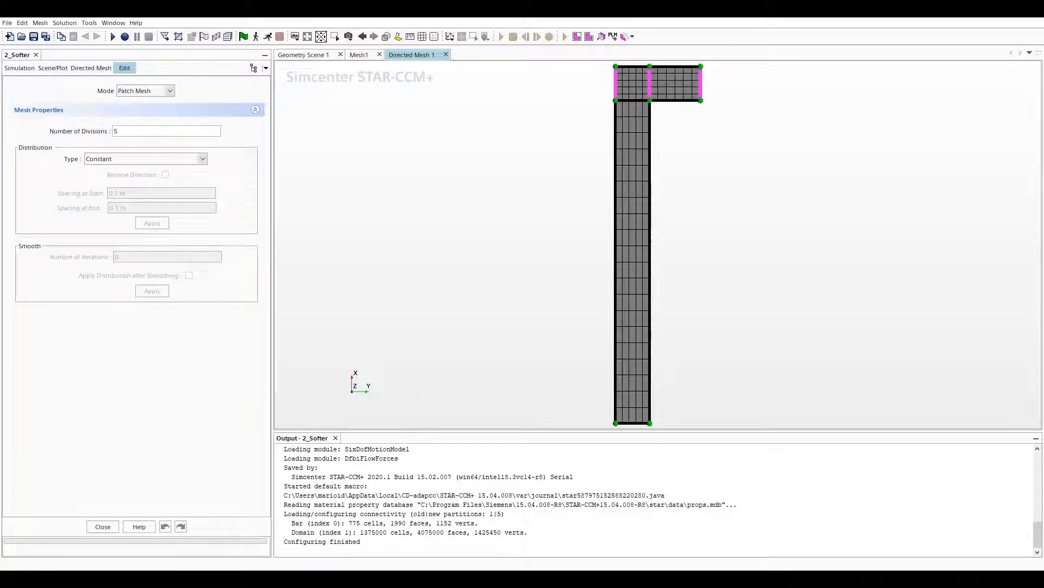
left_click(103, 526)
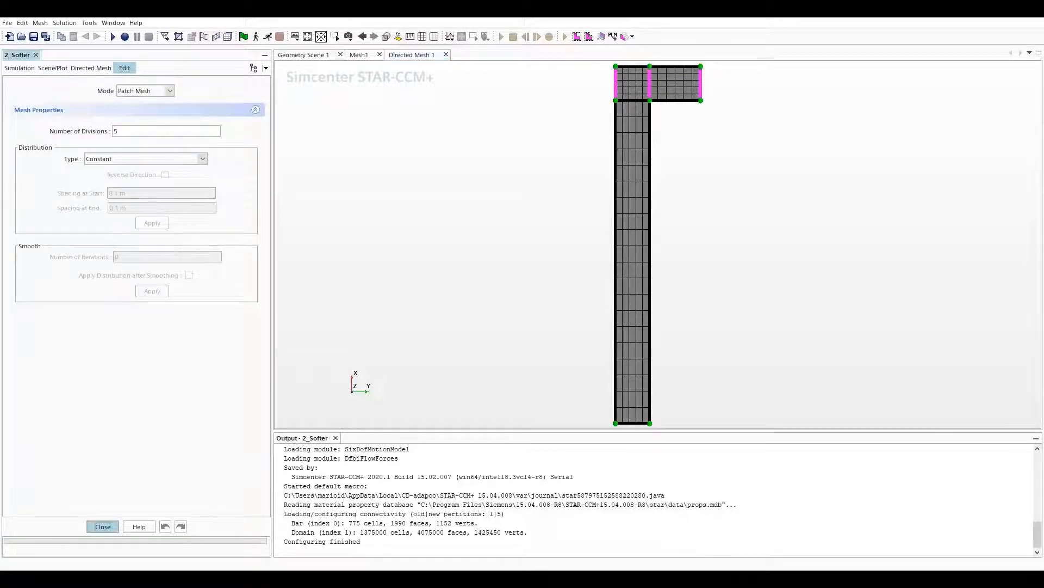
Check the number of layers in the Bar's default volume distribution, and close the directed mesh.
left_click(18, 159)
left_click(27, 169)
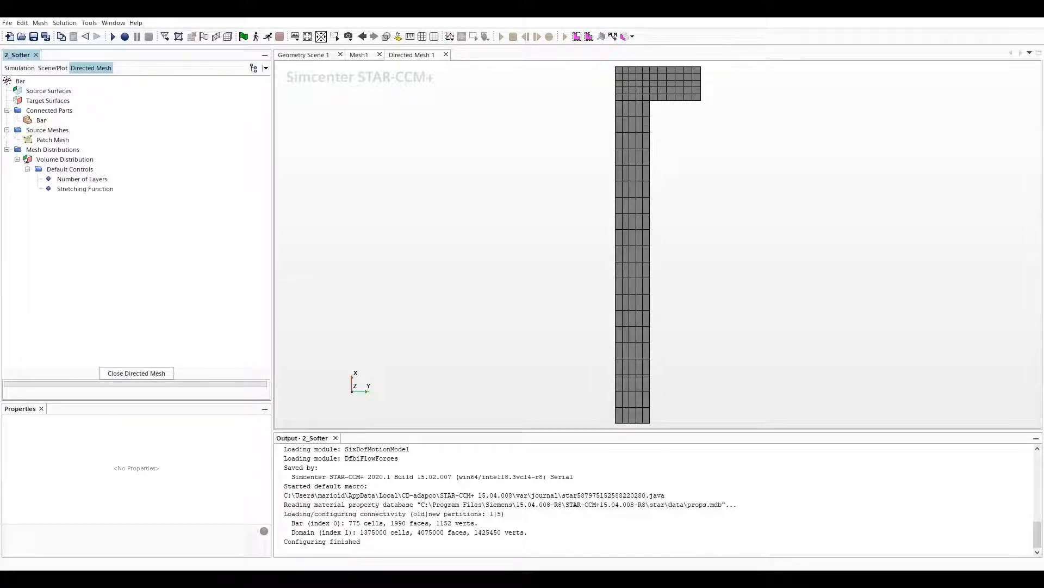
left_click(100, 179)
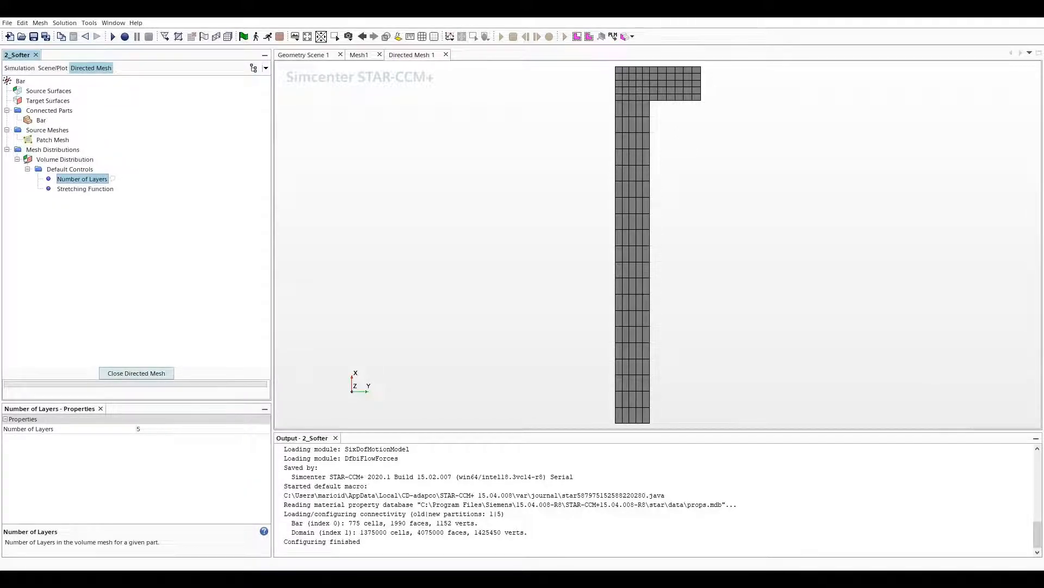
left_click(136, 373)
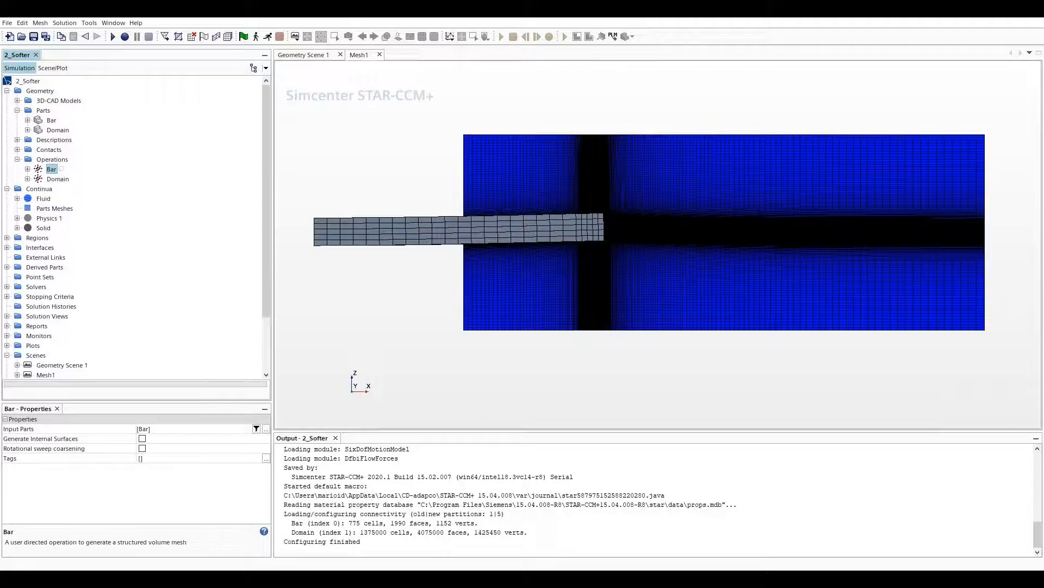
Open the Domain directed mesh for editing and inspect its source surfaces, target surfaces and connected part.
left_click(73, 179)
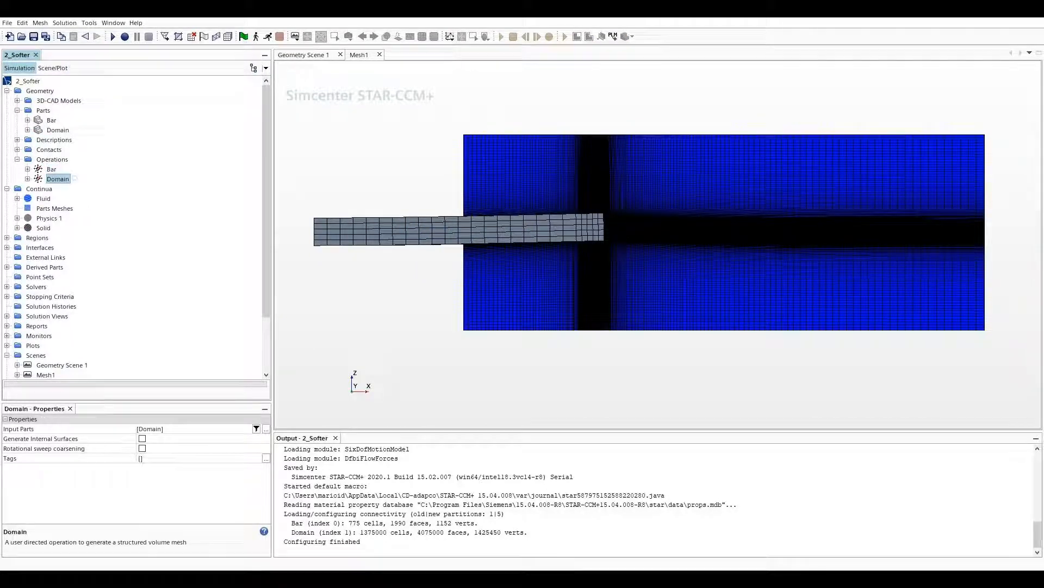
right_click(64, 178)
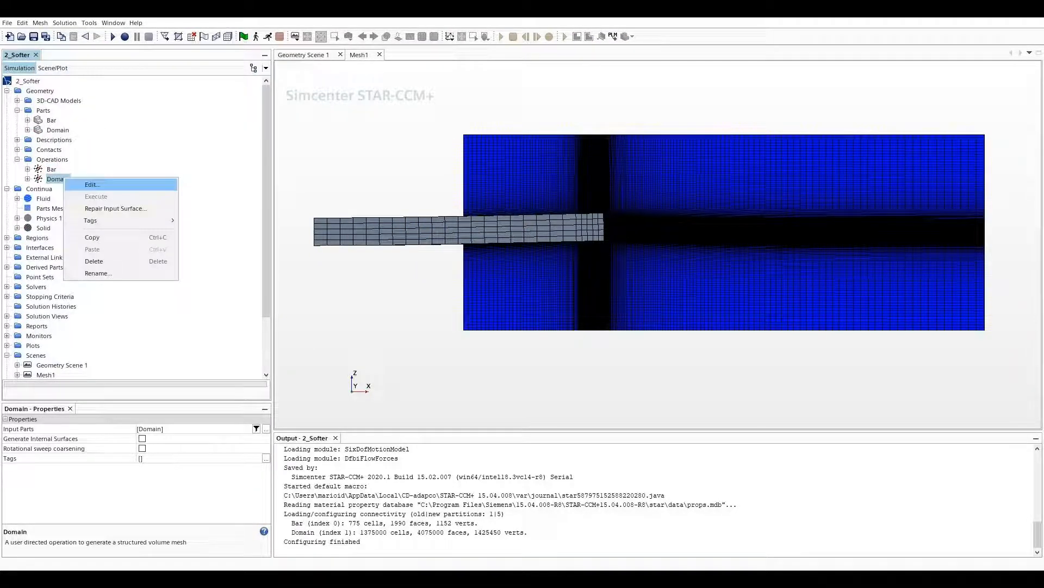
left_click(92, 185)
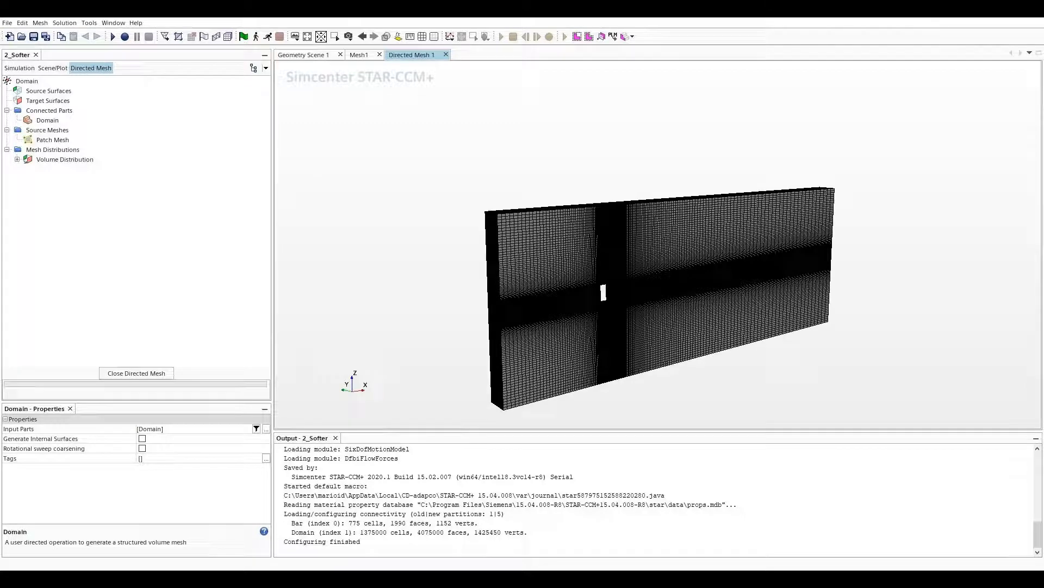
left_click(49, 91)
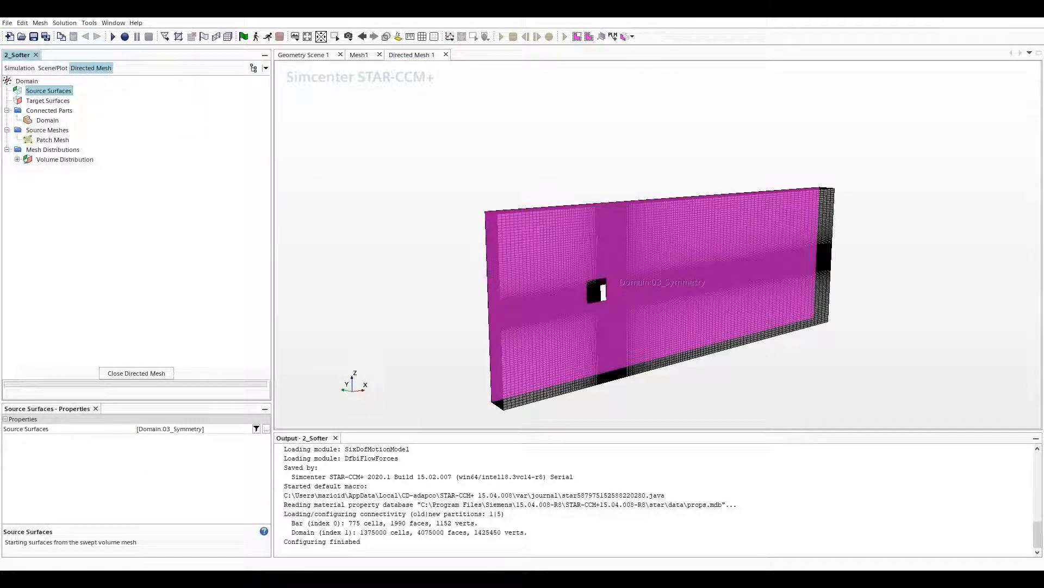
left_click(48, 100)
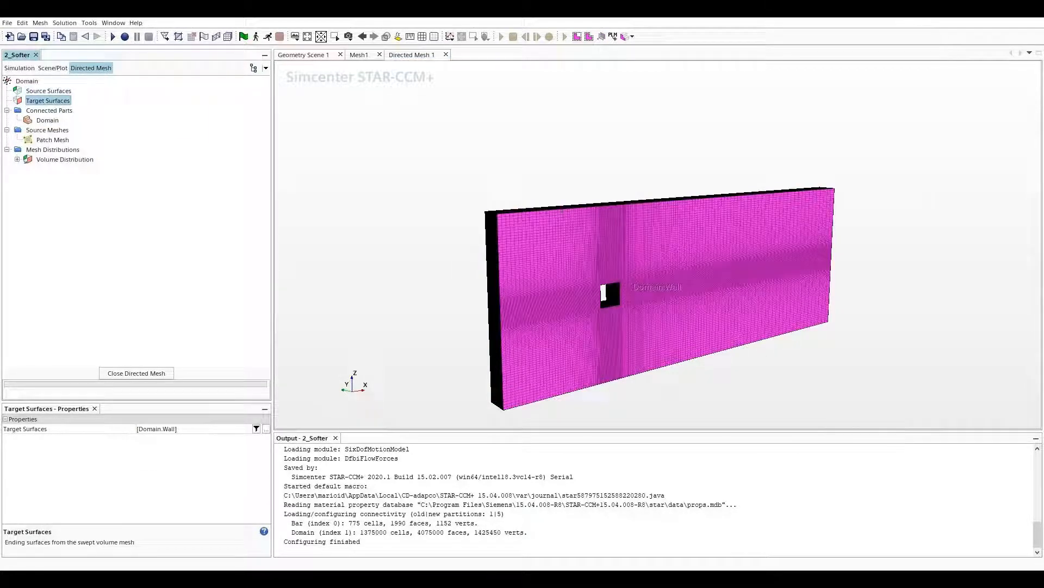
left_click(48, 120)
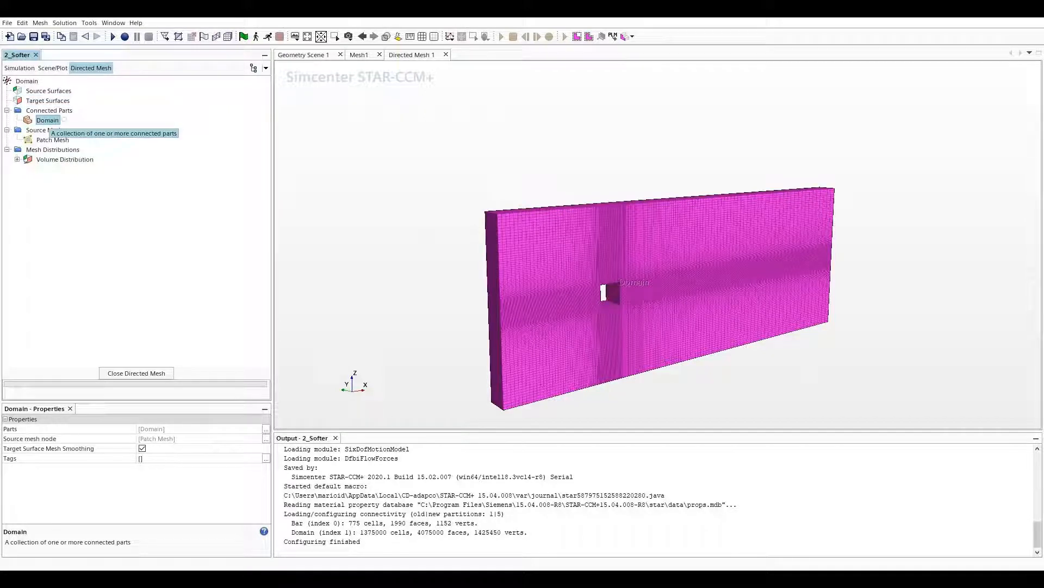
Open the Domain's source patch mesh for editing and show it in Patch Mesh mode.
left_click(52, 140)
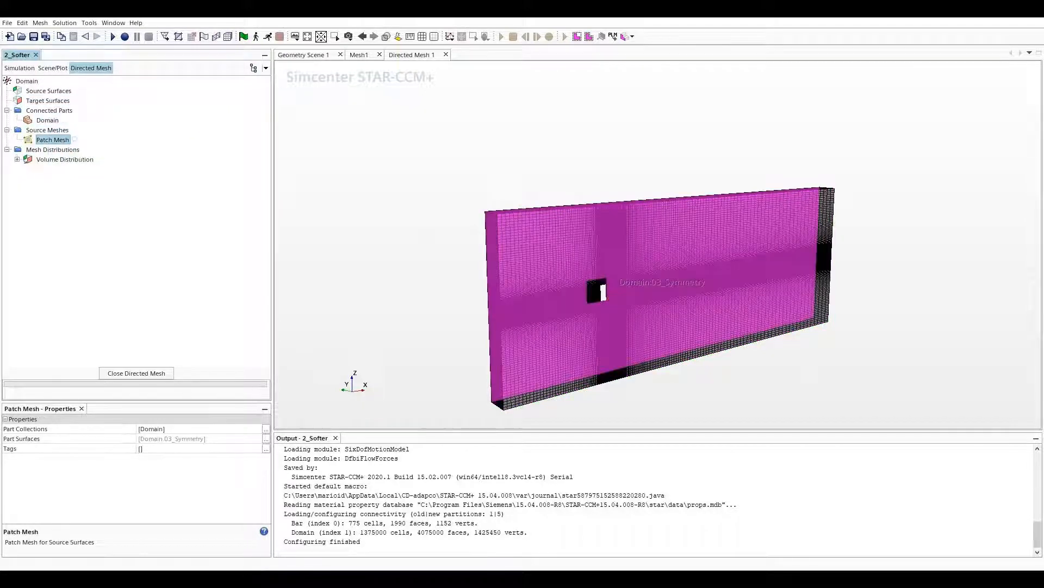
right_click(50, 140)
left_click(77, 146)
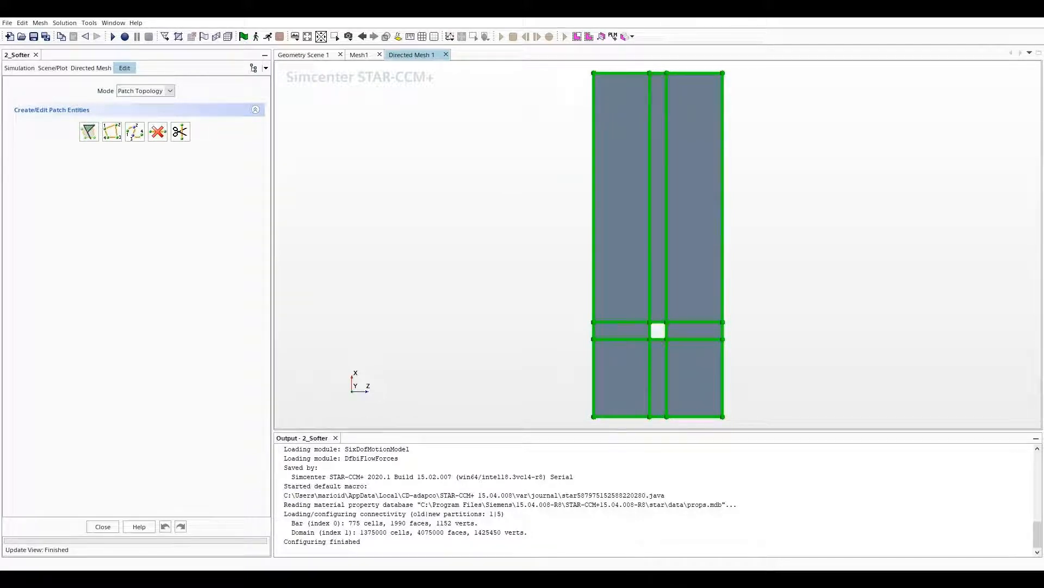
left_click(145, 91)
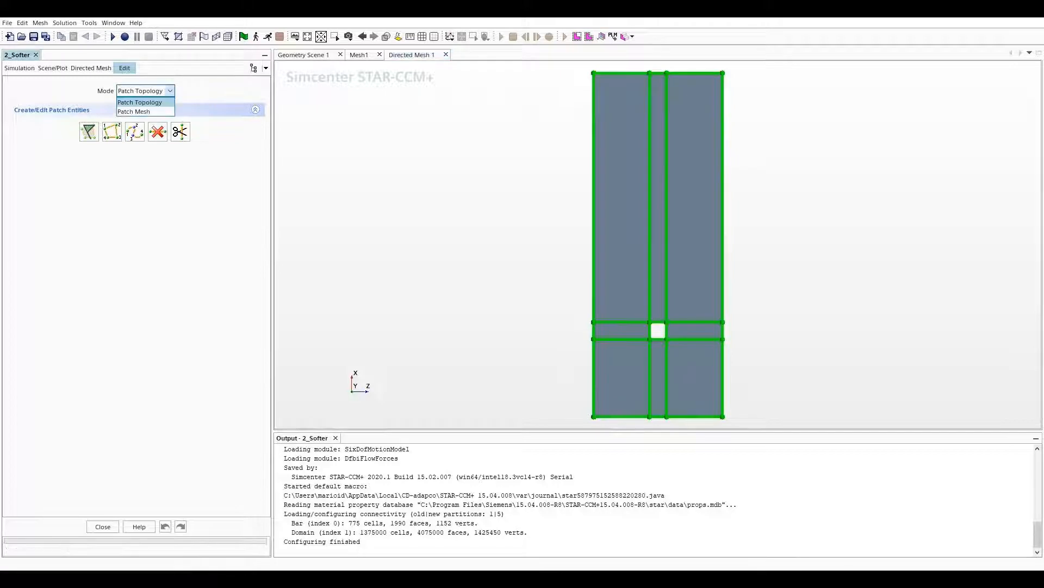
key("Return")
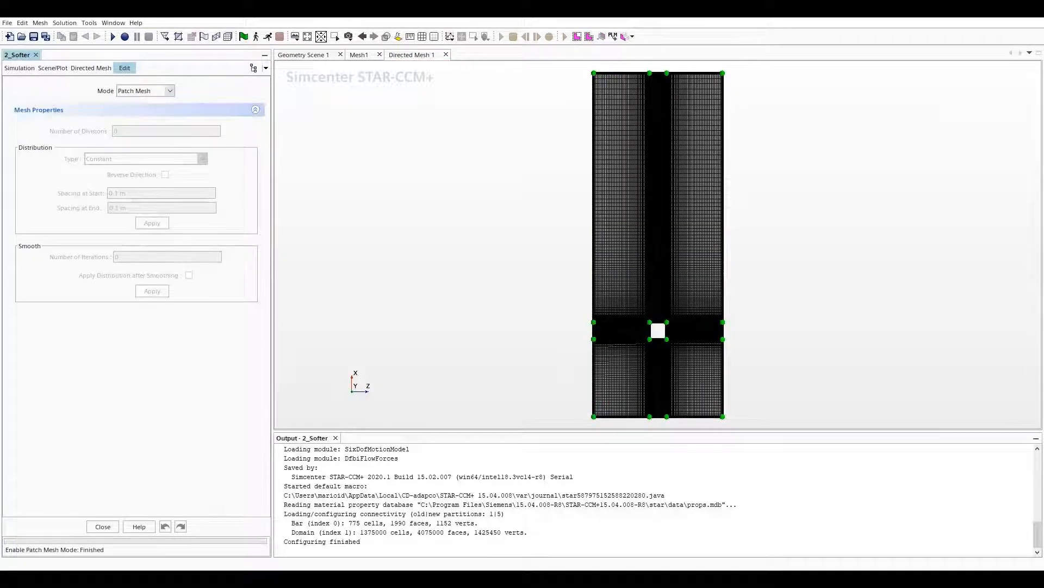
Check the number of divisions on the four edges around the square hole, and clear the edge selection.
left_click(594, 331)
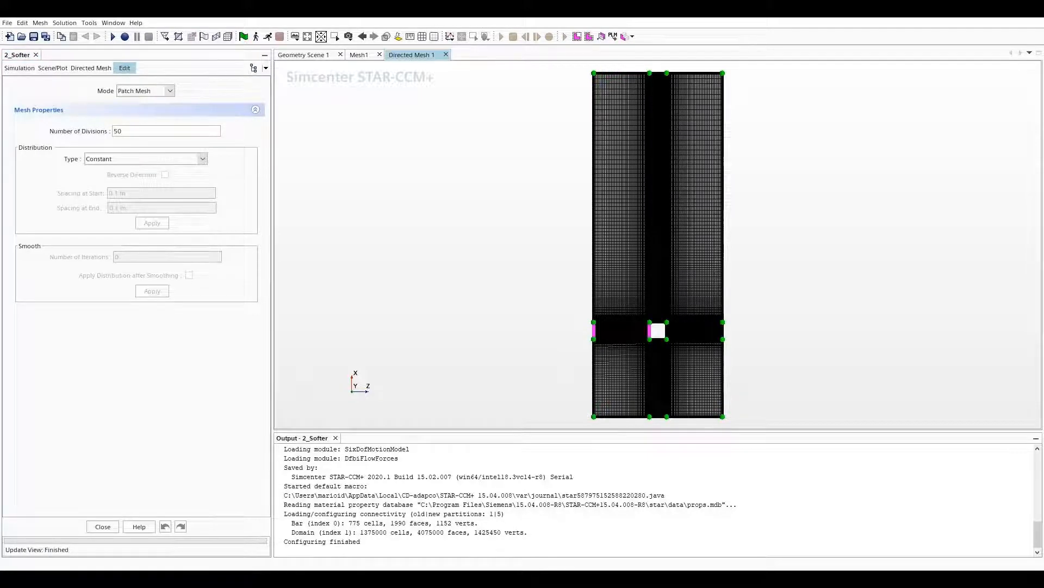
left_click(667, 331, "ctrl")
left_click(658, 339, "ctrl")
left_click(658, 322, "ctrl")
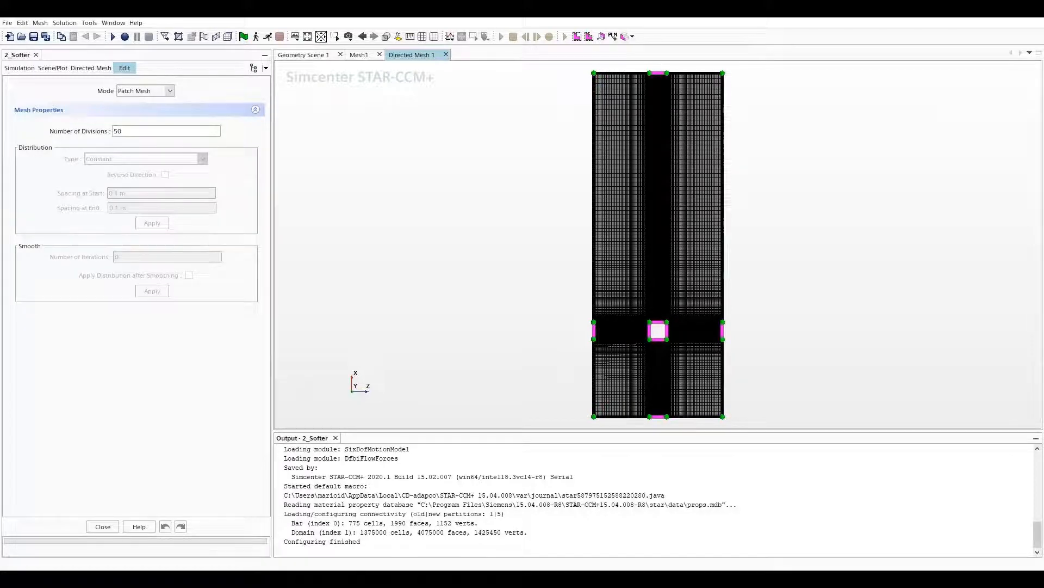
key("Escape")
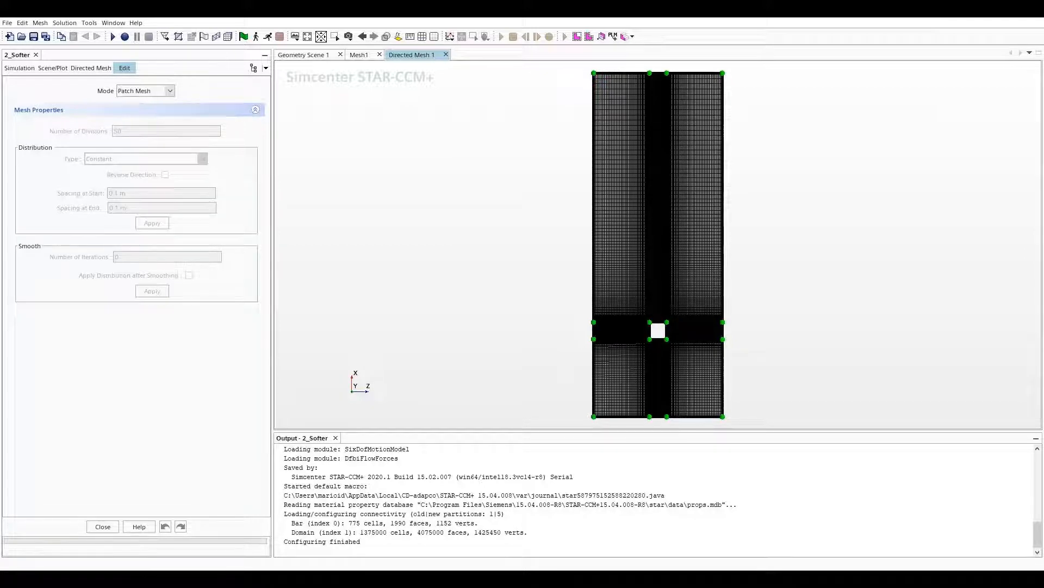
Examine the divisions and the One Sided Hyperbolic distribution on the short edges between the hole and the domain's side, and deselect them.
left_click(622, 322)
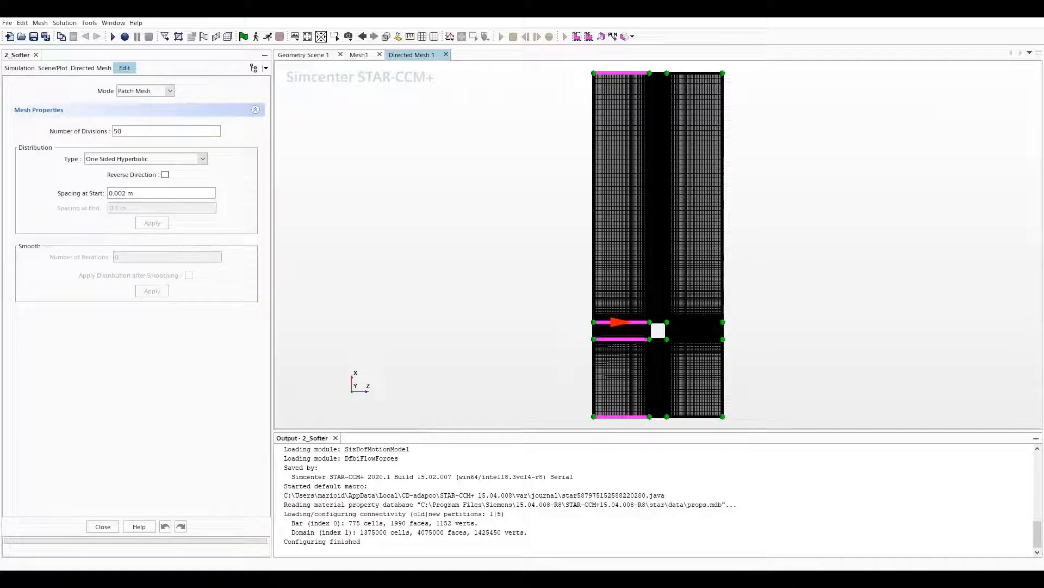
left_click(203, 158)
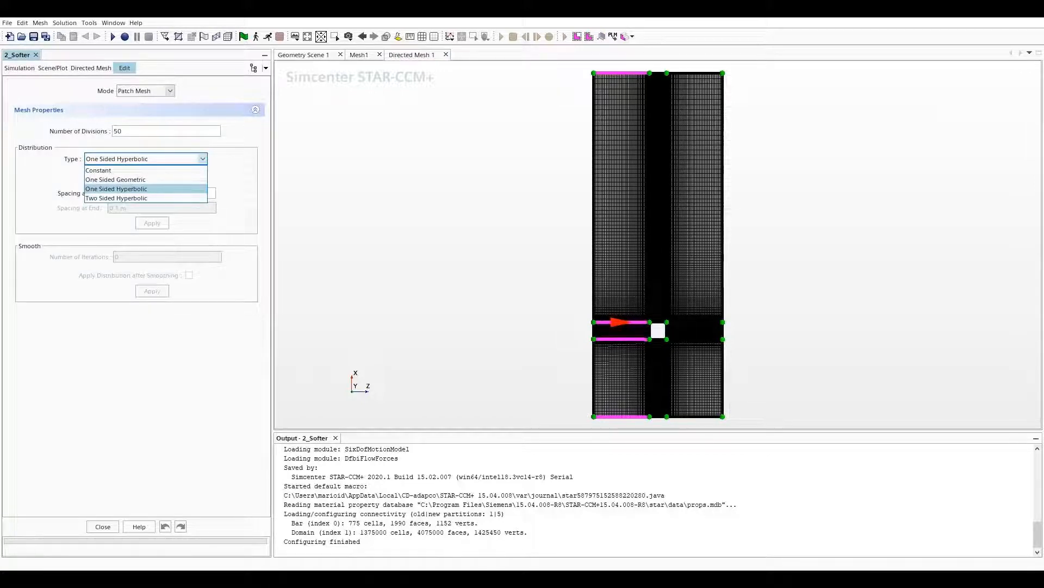
left_click(116, 188)
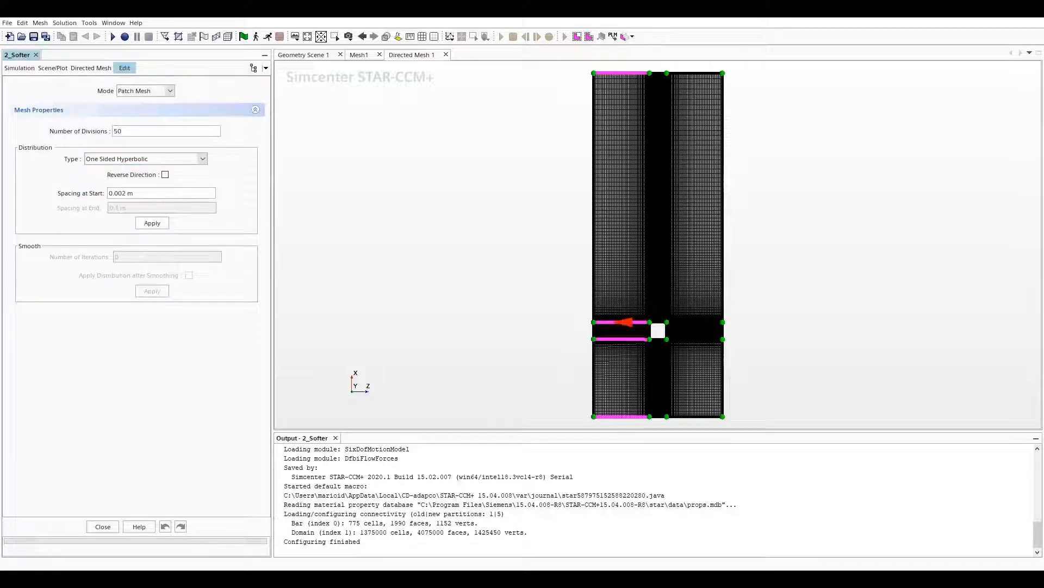
left_click(489, 234)
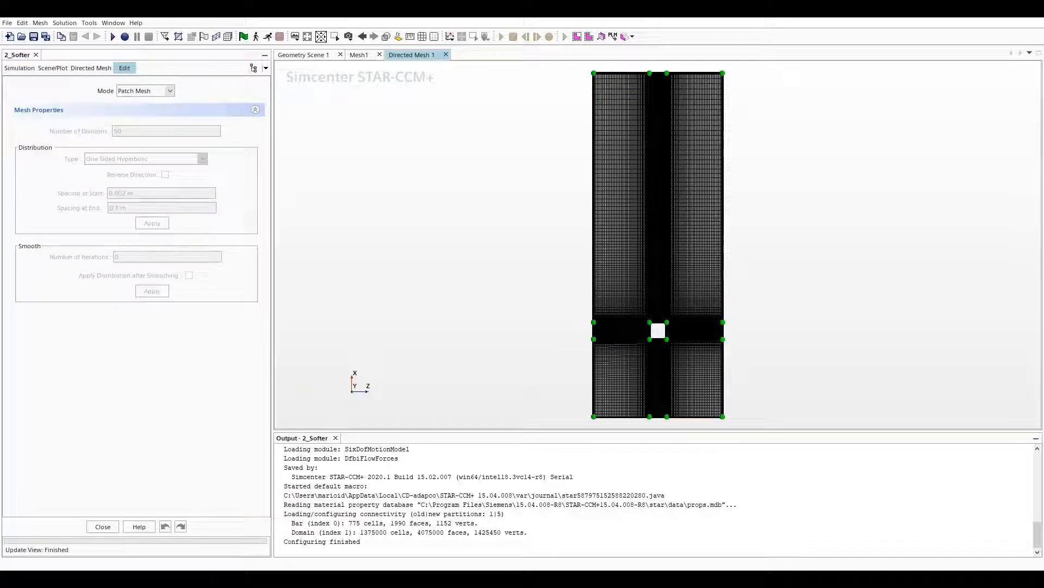
Check the divisions and start spacing of the long edges beyond the hole, inspect the mesh refinement there, and close the patch mesh editor.
left_click(649, 218)
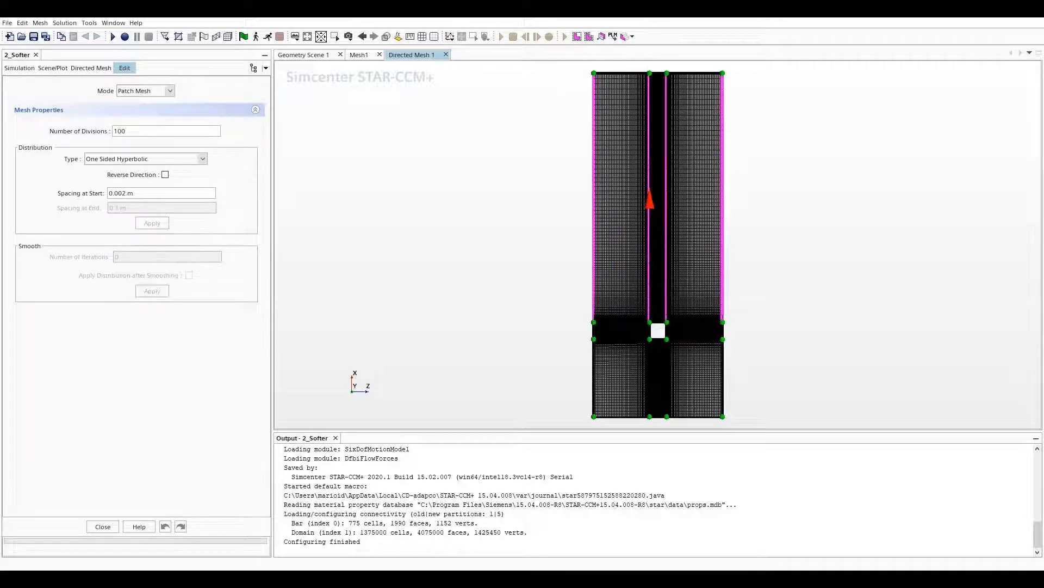
scroll(651, 314, "up", 5)
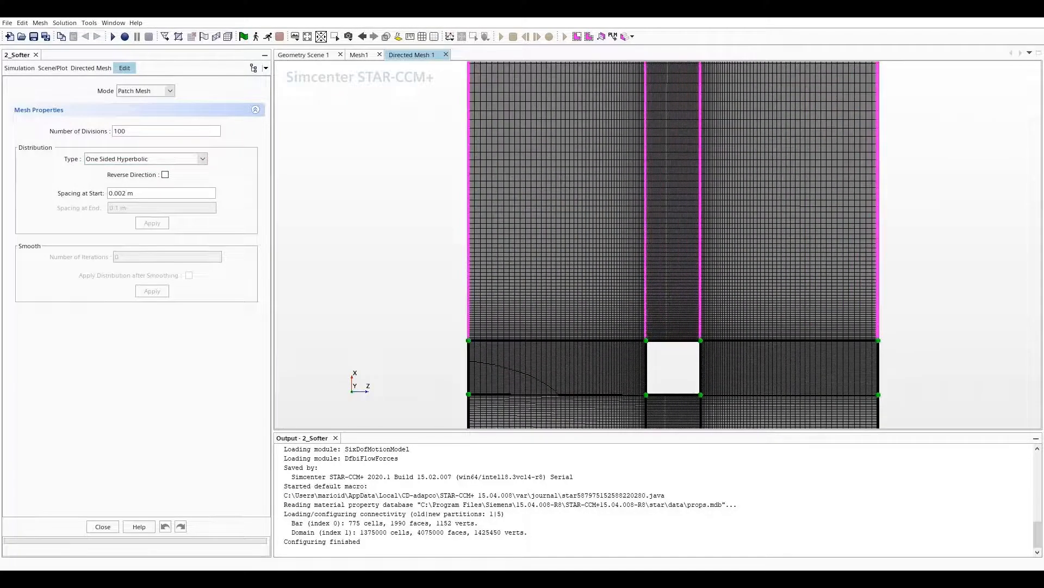
scroll(637, 334, "up", 3)
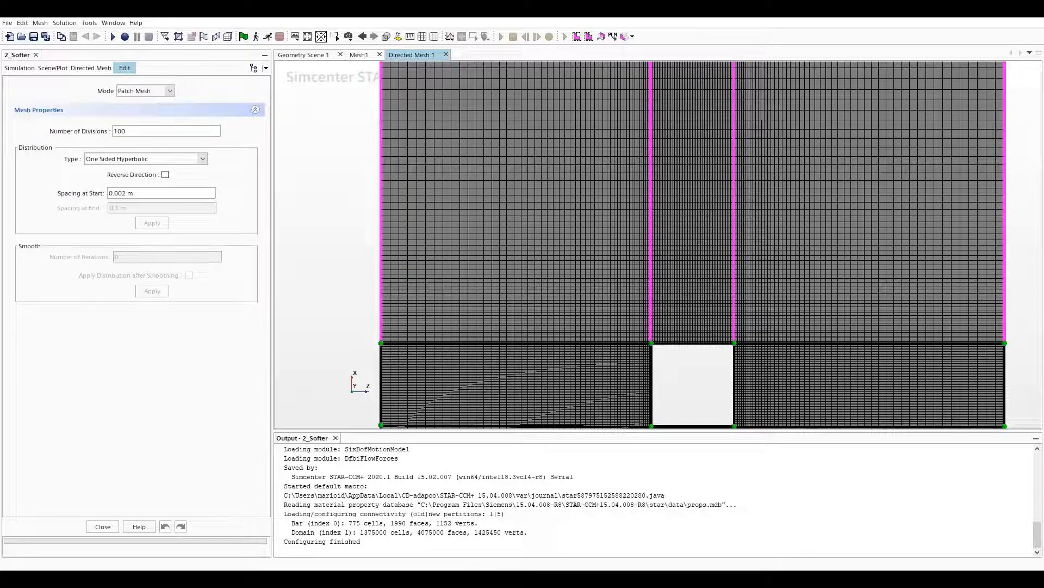
scroll(640, 337, "up", 2)
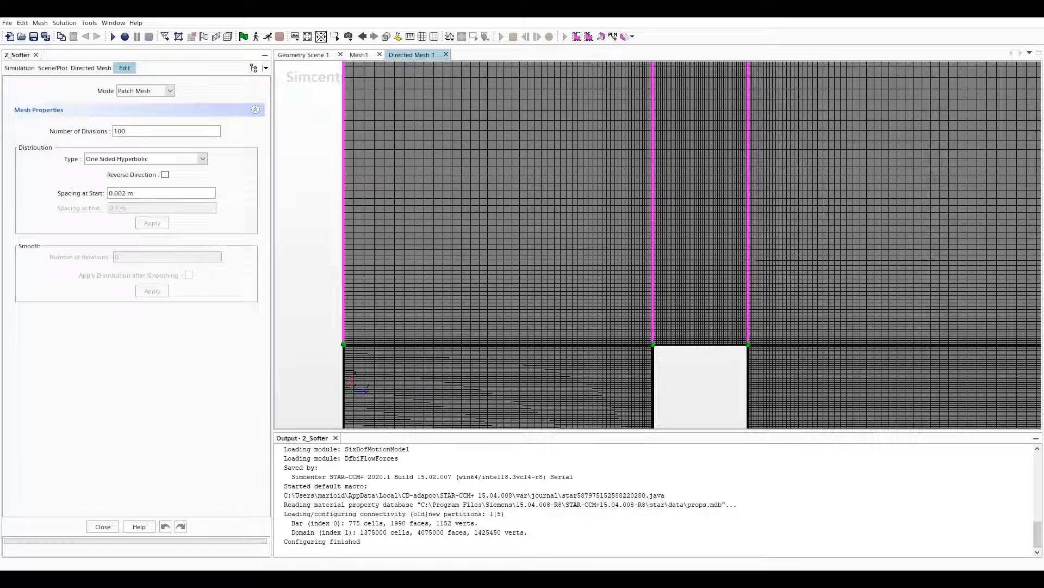
scroll(634, 335, "down", 2)
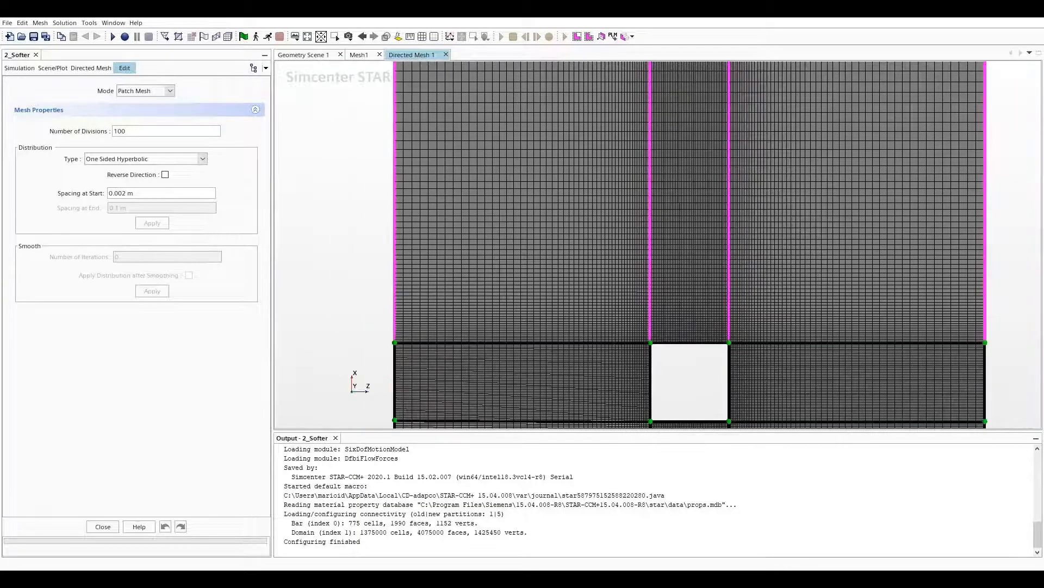
scroll(637, 334, "down", 1)
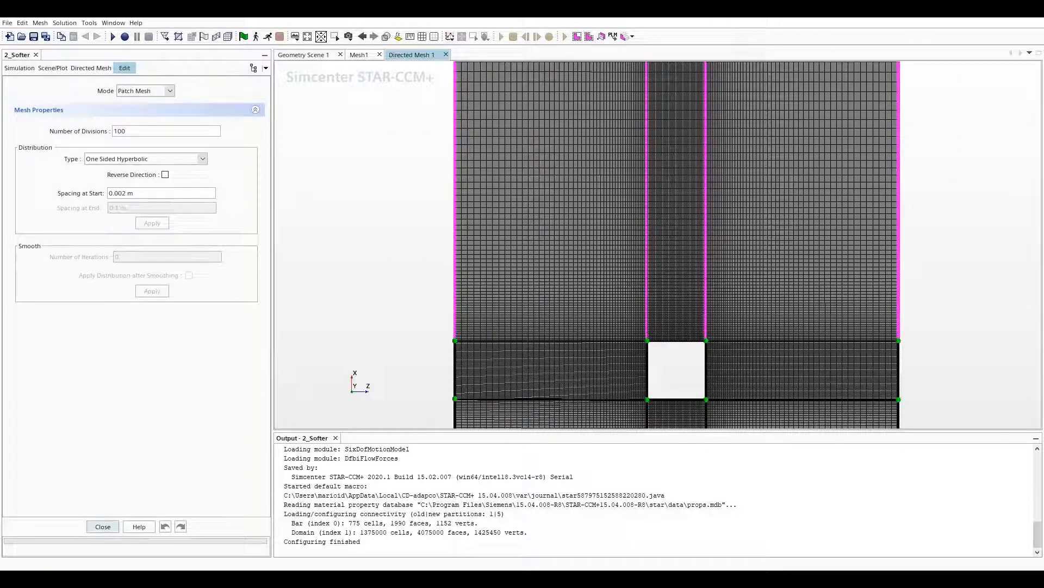
left_click(102, 526)
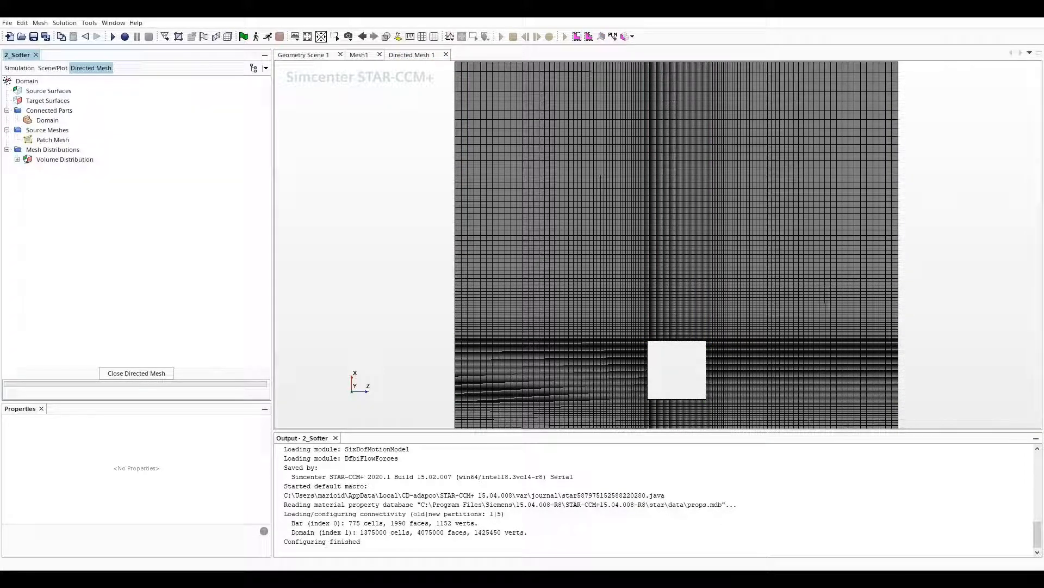
Check the number of layers in the Domain's default volume distribution, and close the directed mesh.
left_click(17, 159)
left_click(28, 169)
left_click(82, 179)
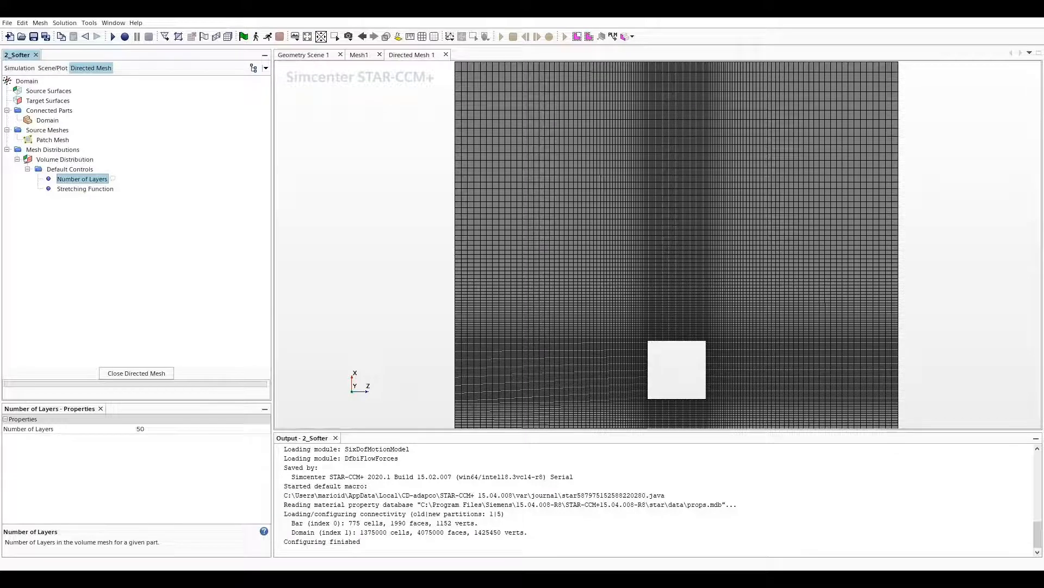
scroll(491, 273, "down", 3)
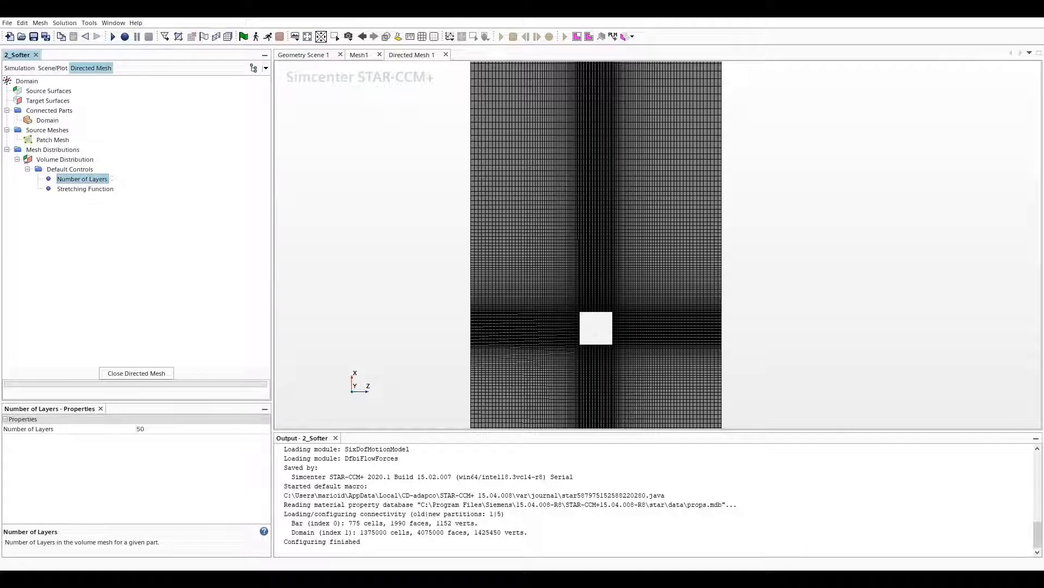
left_click(136, 373)
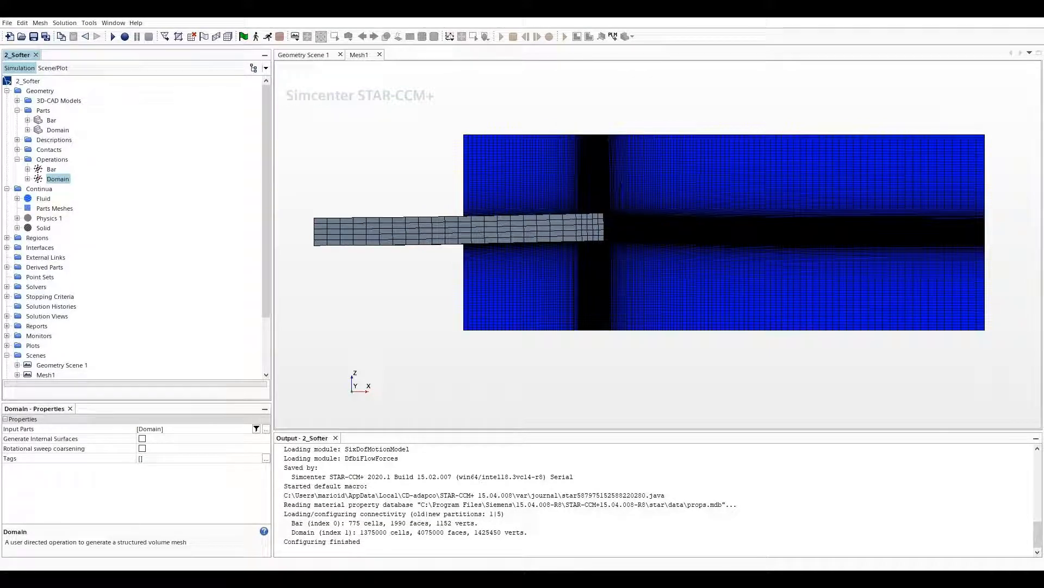
Examine the Bar region's properties and locate its Surface Segment 1 on the bar in Geometry Scene 1.
left_click(7, 238)
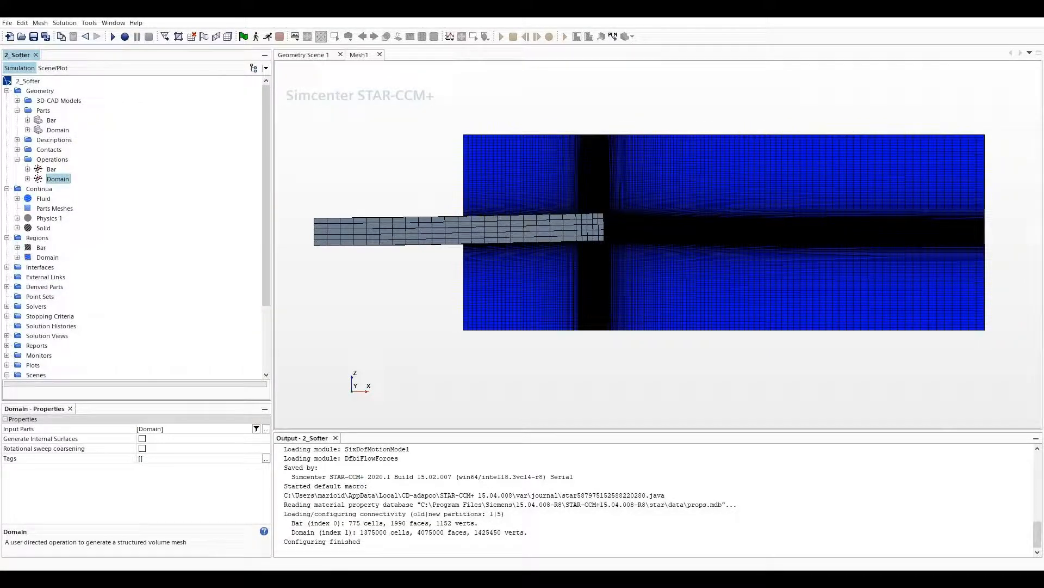
left_click(18, 248)
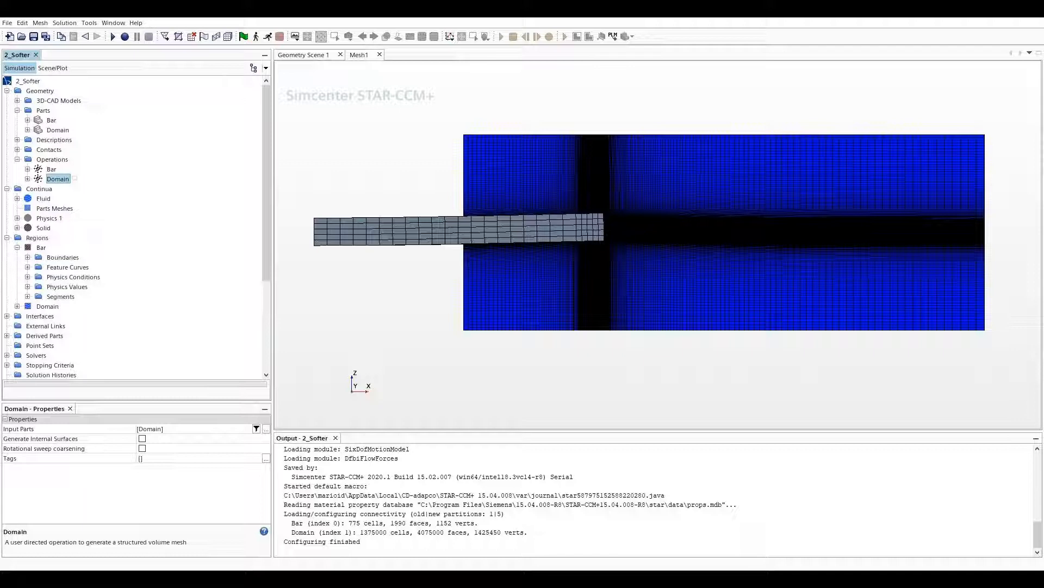
left_click(41, 248)
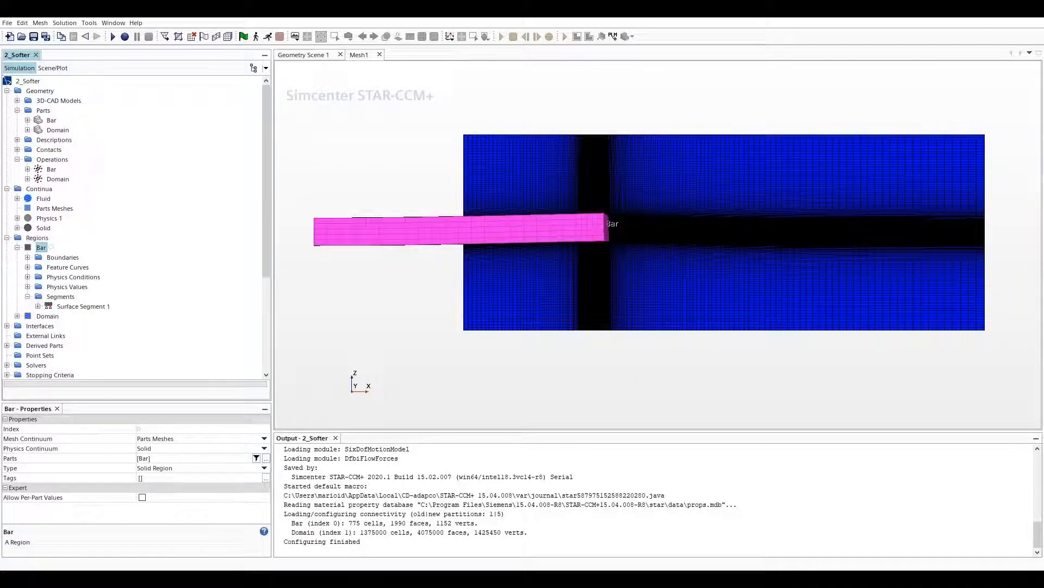
left_click(68, 307)
left_click_drag(413, 297, 402, 316)
scroll(398, 285, "down", 3)
left_click(303, 54)
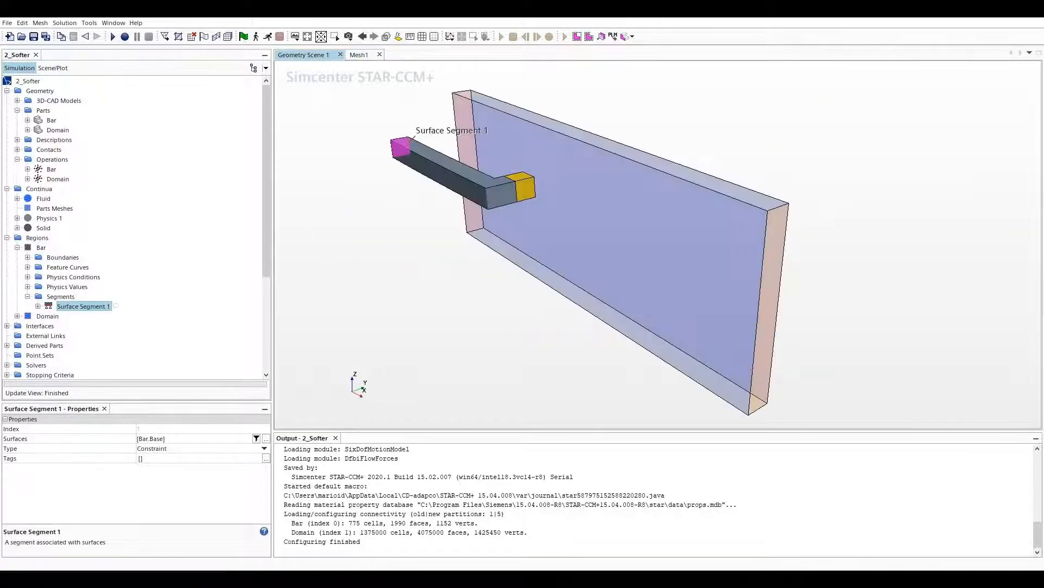
scroll(398, 143, "up", 4)
scroll(397, 144, "down", 2)
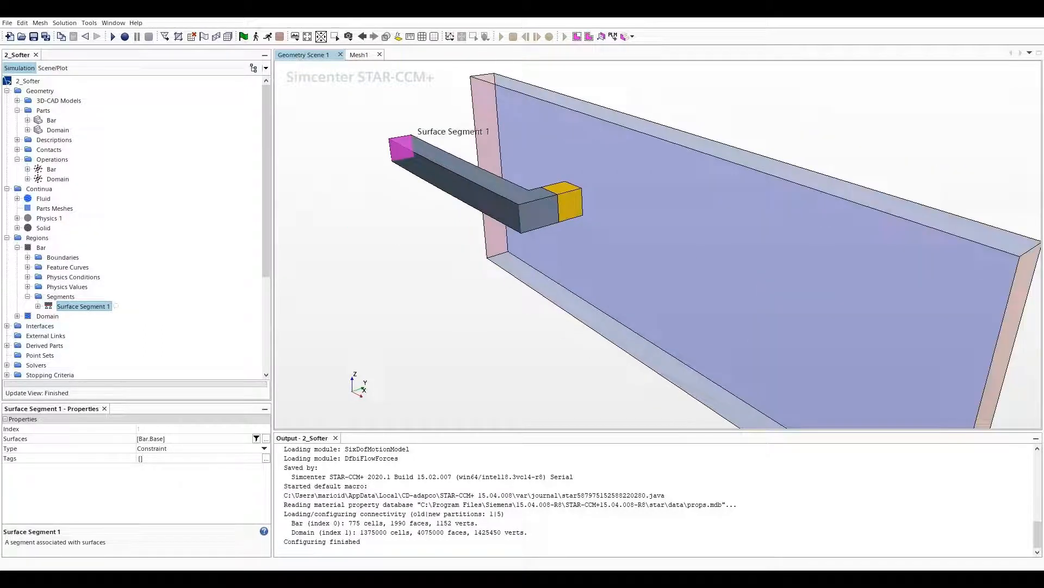
Check the solid stress constraint method of Surface Segment 1 and the Bar region's motion specification.
left_click(37, 307)
left_click(48, 316)
left_click(110, 326)
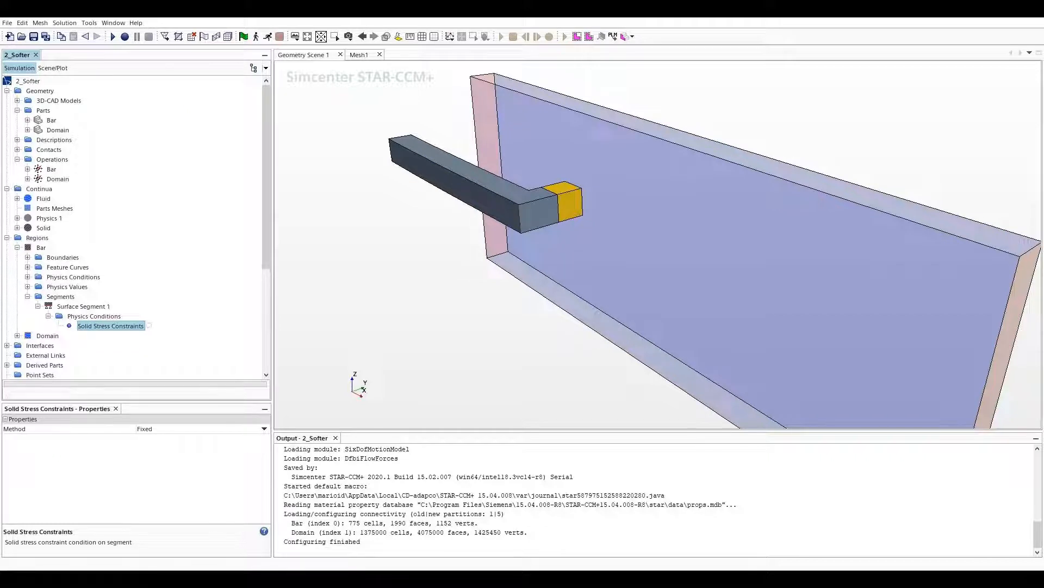
left_click(28, 287)
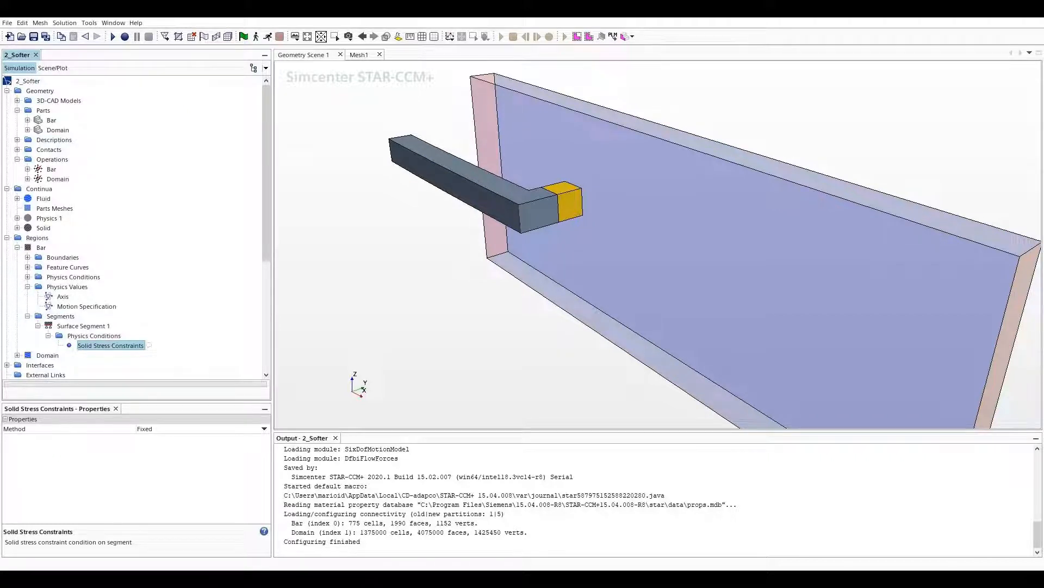
left_click(87, 307)
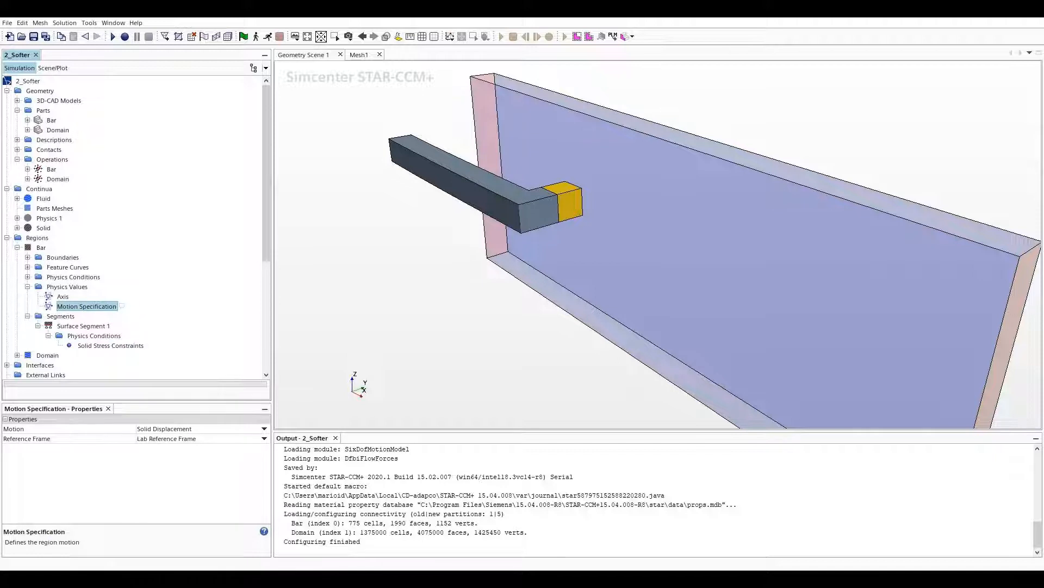
Check the motion choices for the Bar region's motion specification and the motion types that can be created under Motions.
left_click(179, 429)
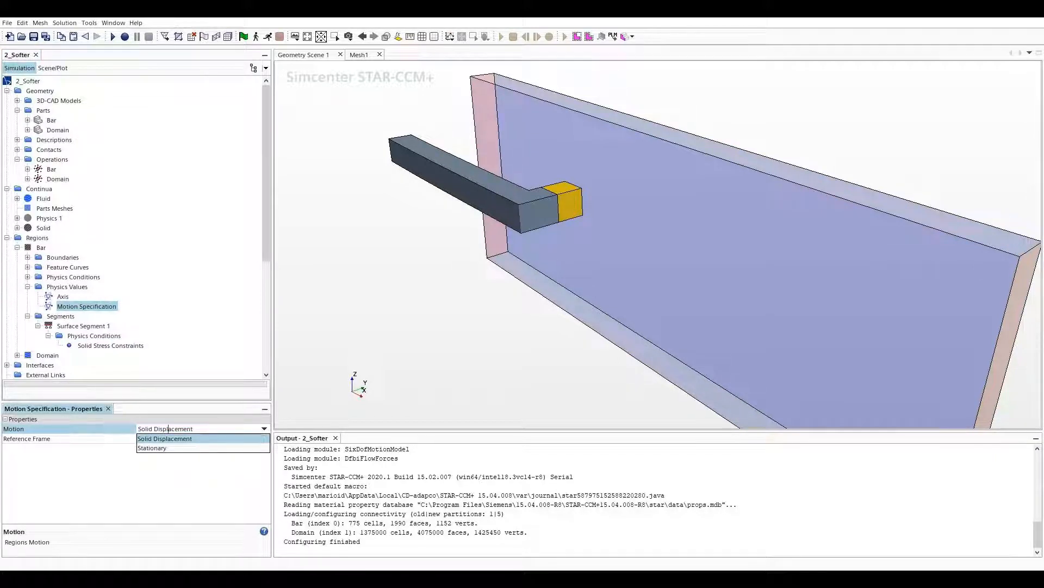
left_click(87, 306)
scroll(131, 248, "down", 2)
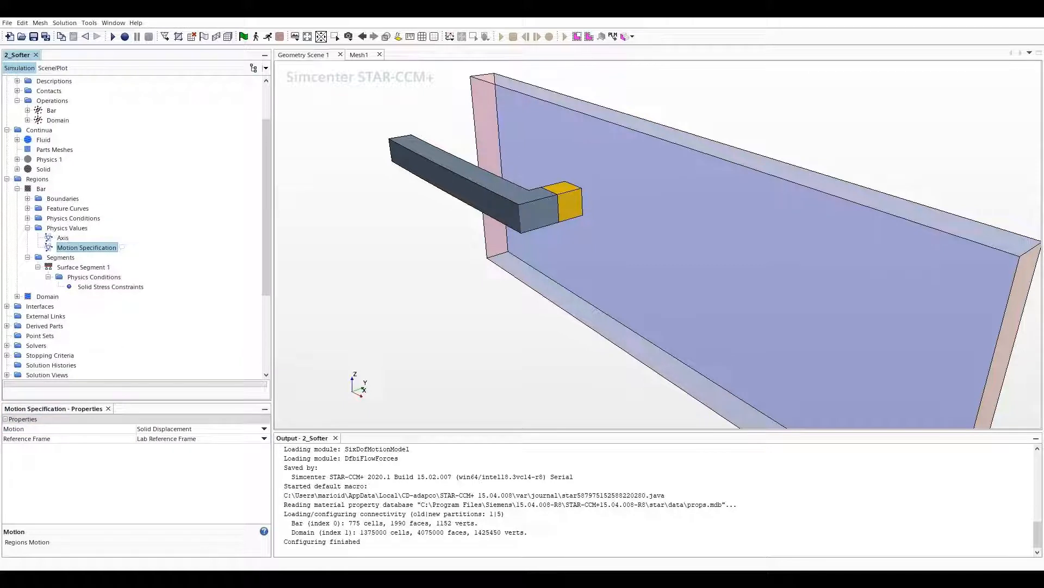
scroll(131, 228, "down", 4)
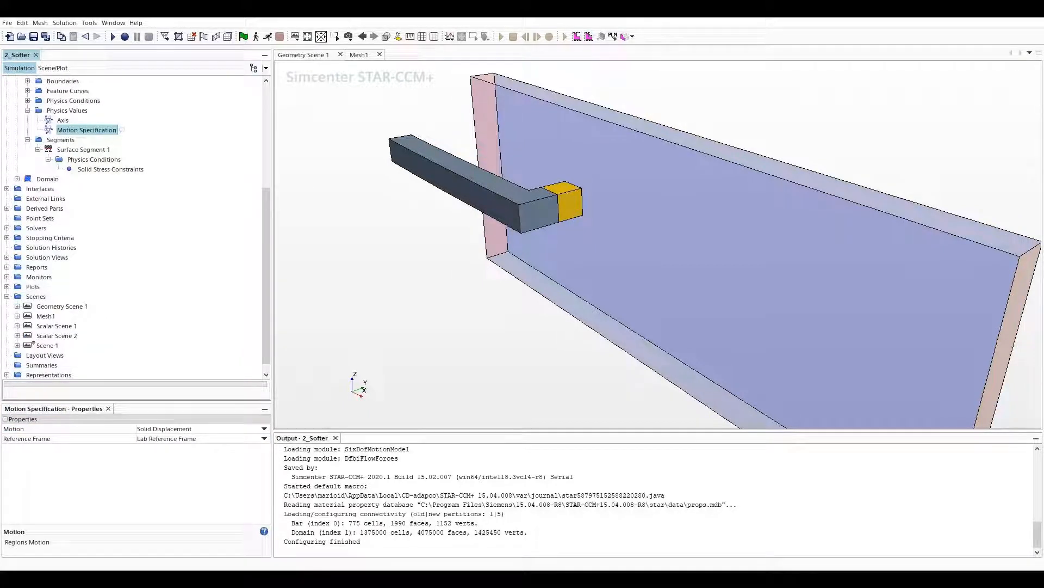
scroll(131, 229, "down", 1)
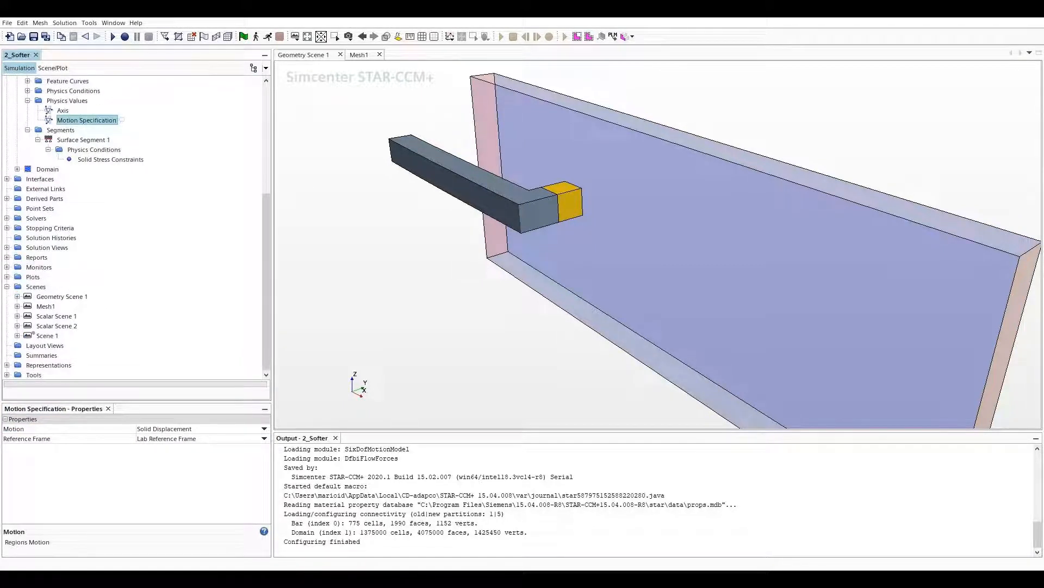
left_click(7, 374)
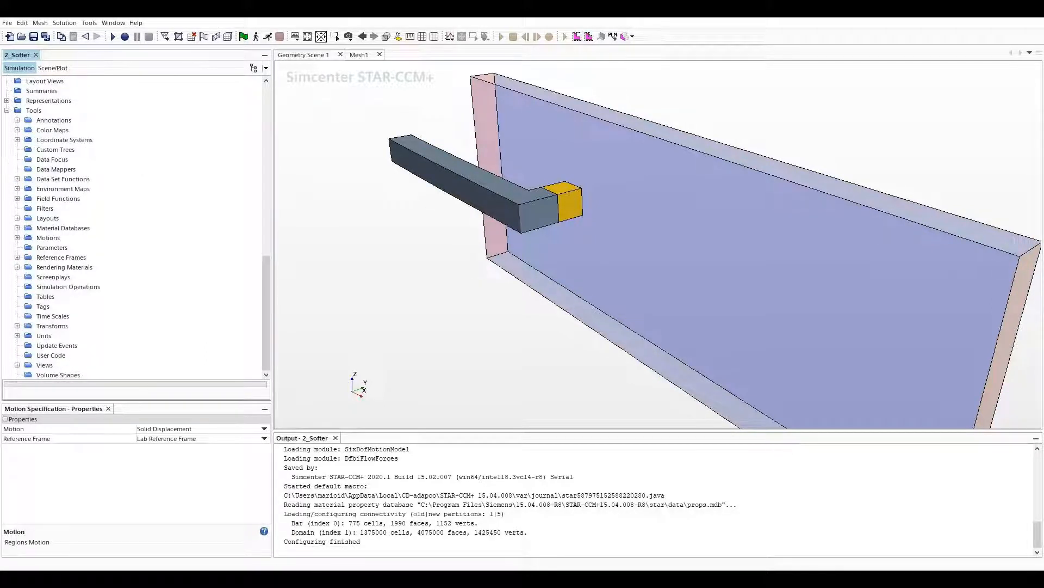
left_click(18, 238)
left_click(48, 238)
right_click(47, 238)
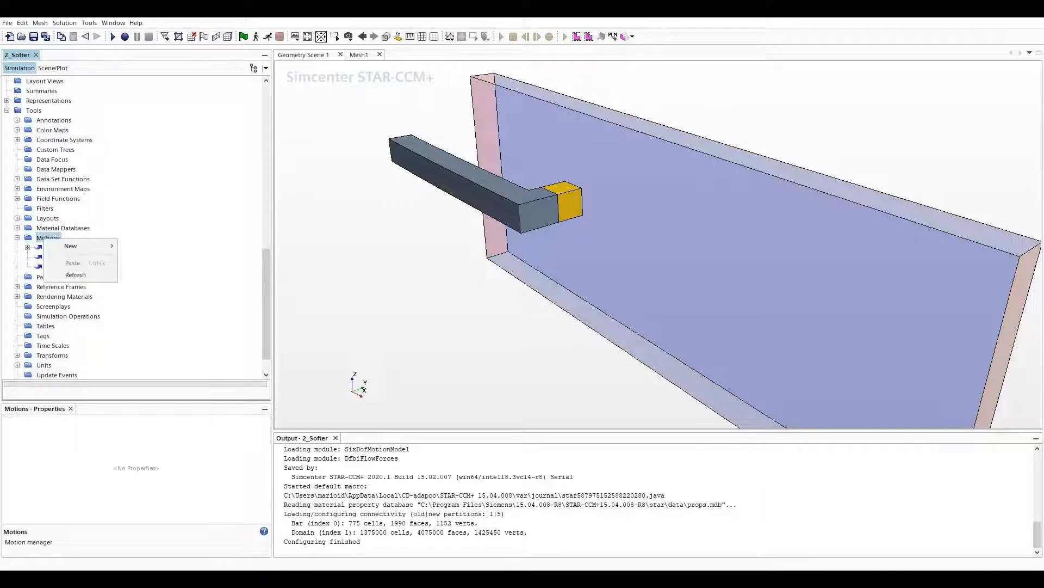
mouse_move(81, 245)
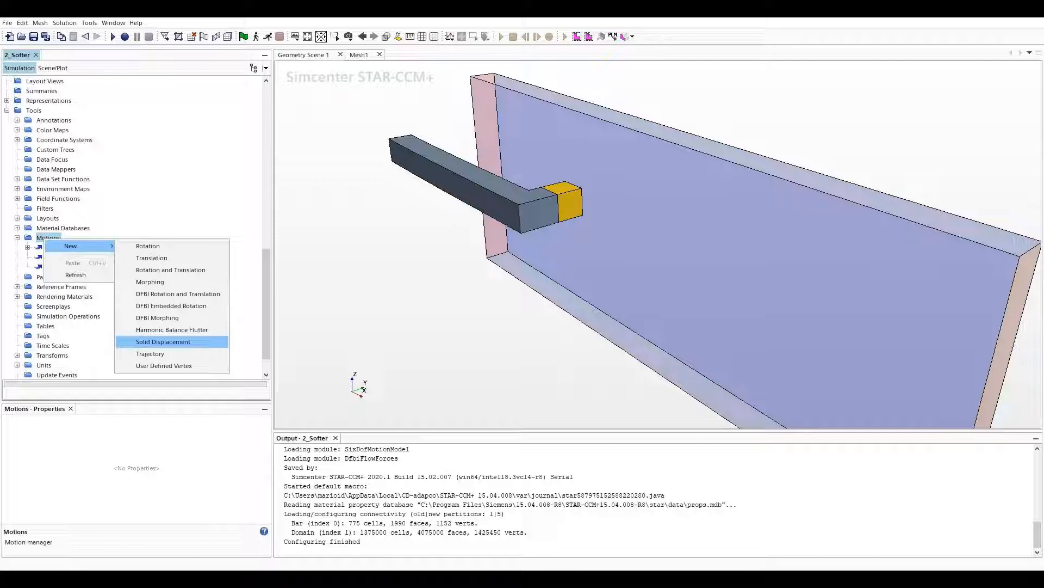
key("Escape")
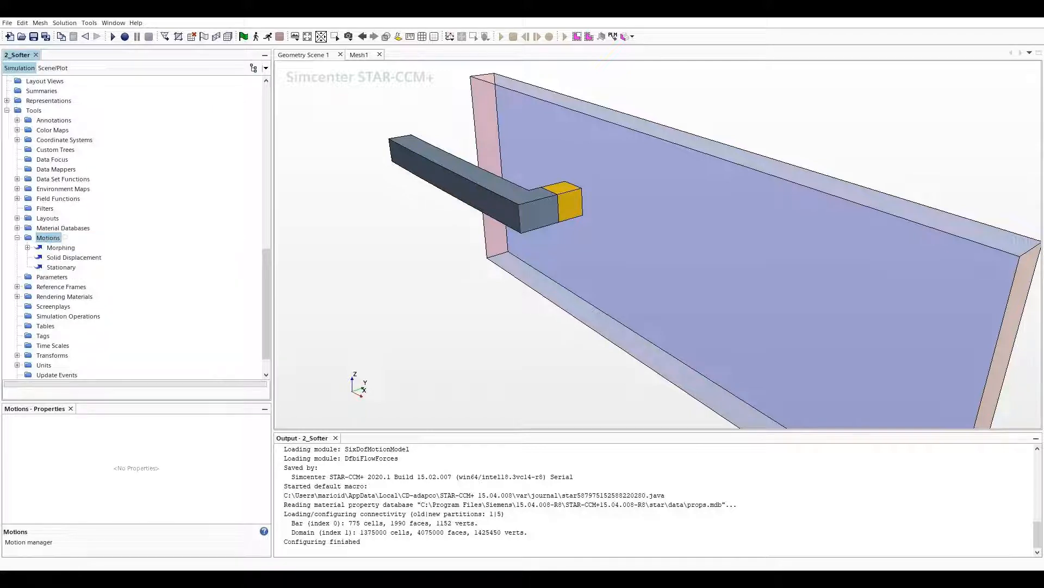
Examine the Solid Displacement motion's properties and return to the Bar region's motion specification.
scroll(136, 229, "up", 5)
scroll(136, 229, "down", 4)
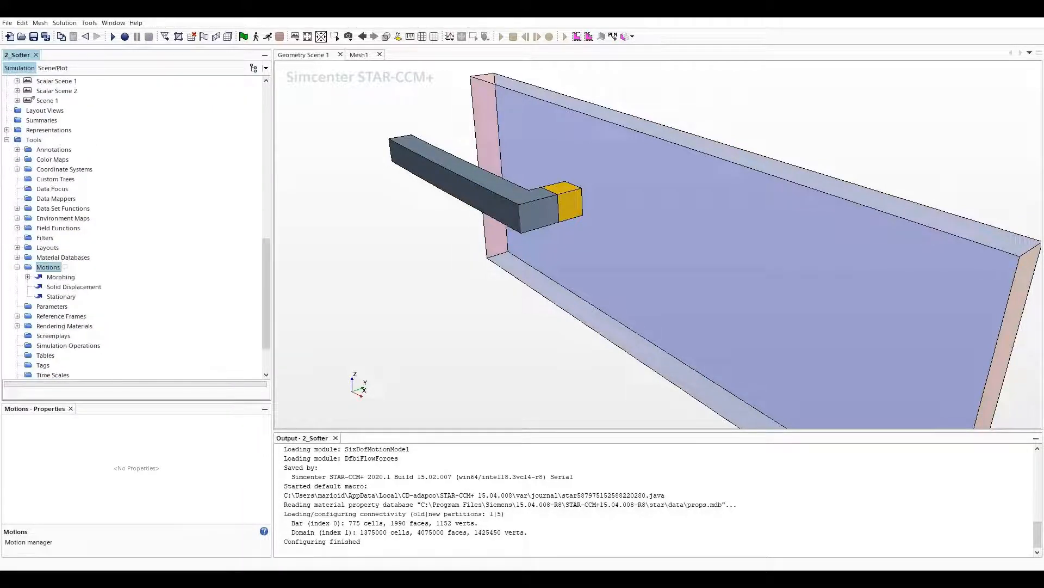
left_click(74, 287)
scroll(74, 287, "up", 8)
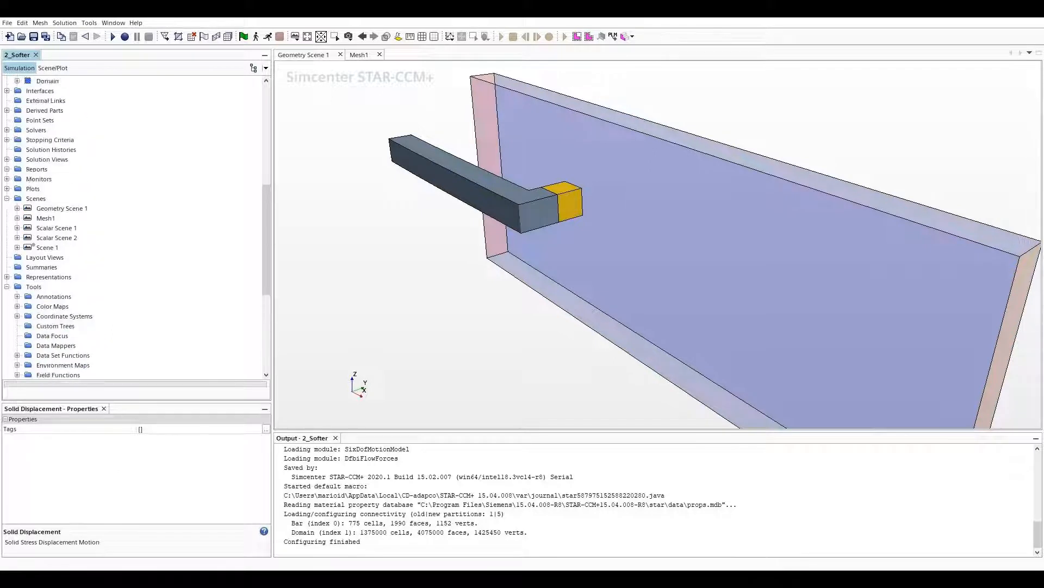
left_click(86, 120)
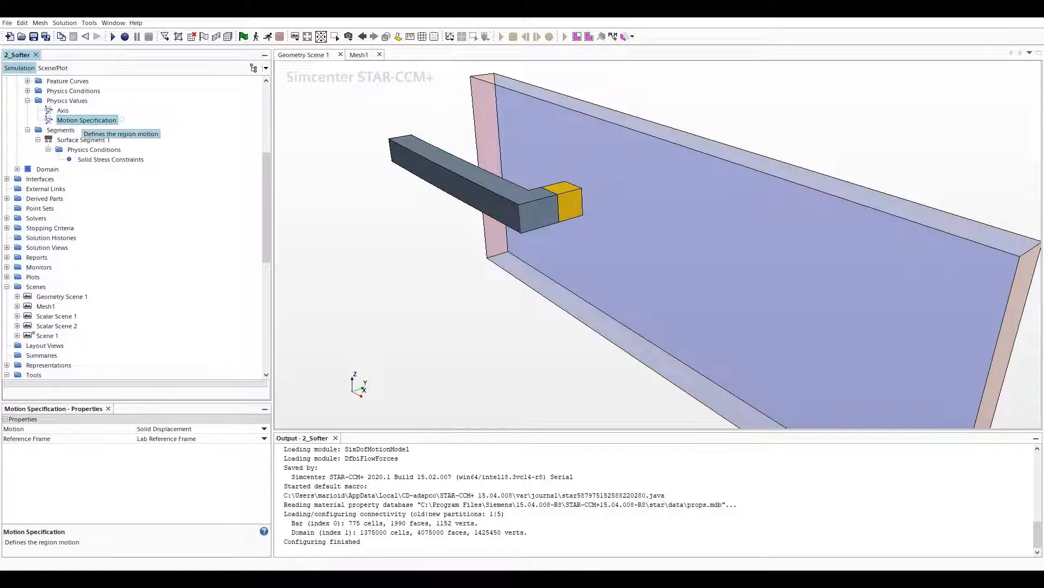
scroll(87, 126, "up", 3)
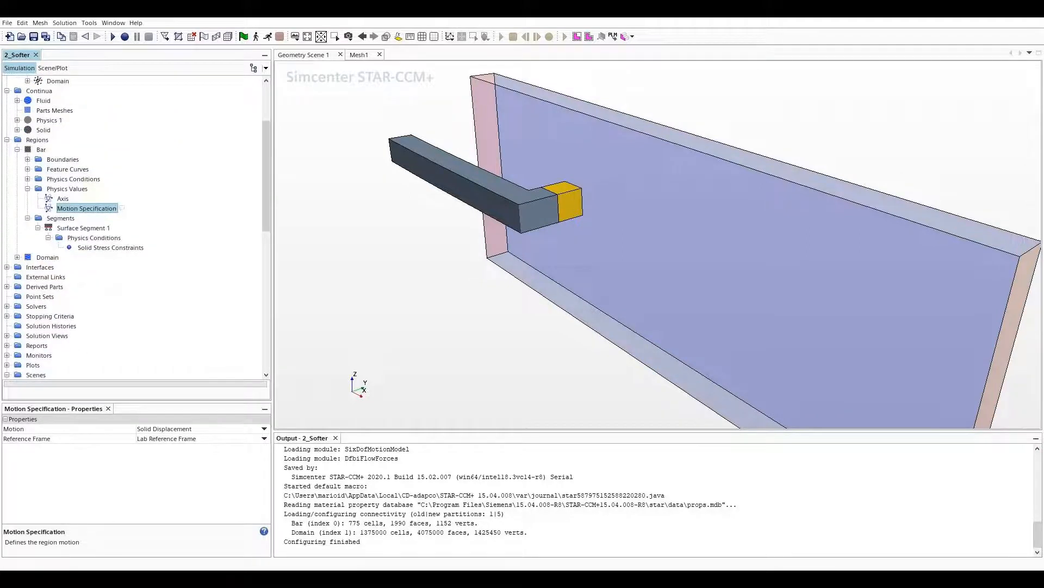
Examine the Bar region's Bar/Domain [0] and Surface boundaries and locate them on the bar in the scene.
left_click(28, 160)
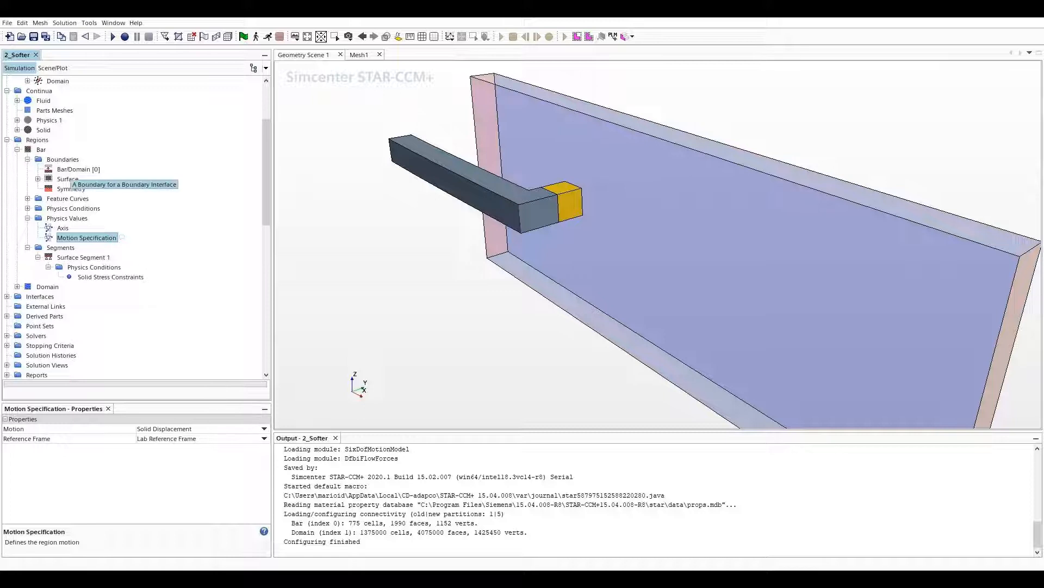
left_click(71, 169)
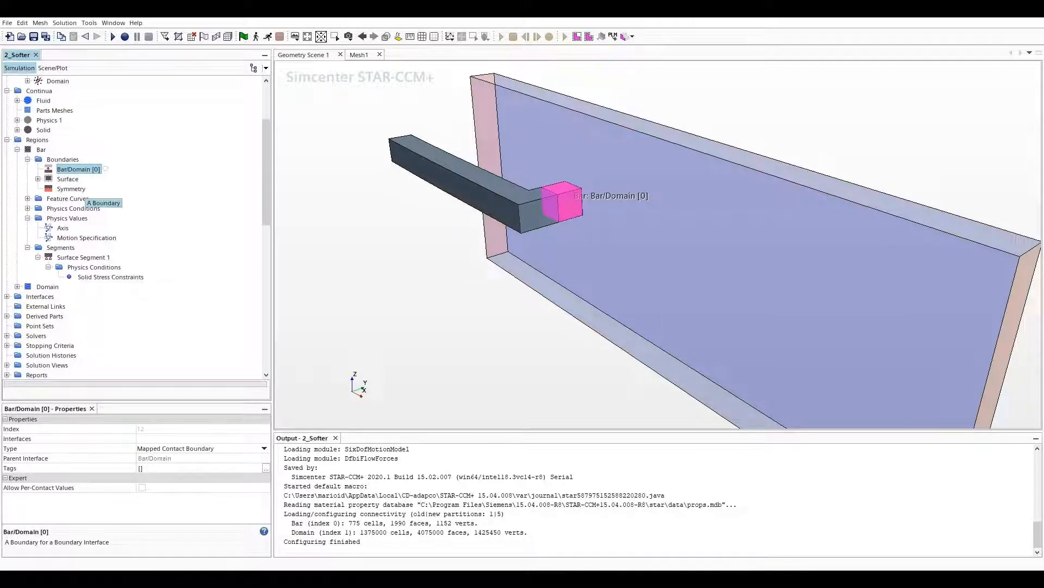
left_click(68, 178)
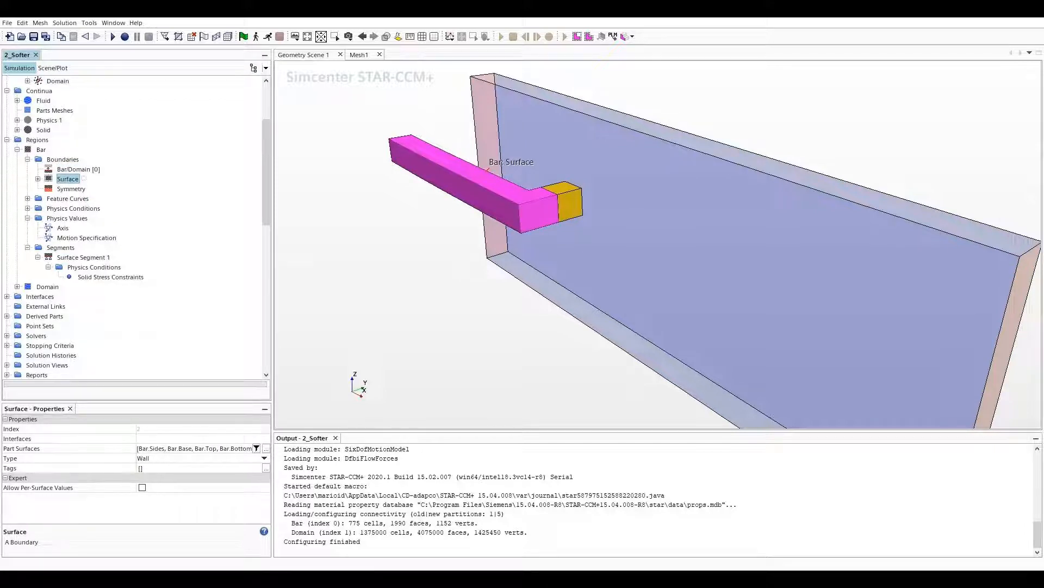
Check the Stress/Displacement method options of the Bar's Surface boundary and examine its Symmetry boundary.
left_click(37, 178)
left_click(48, 189)
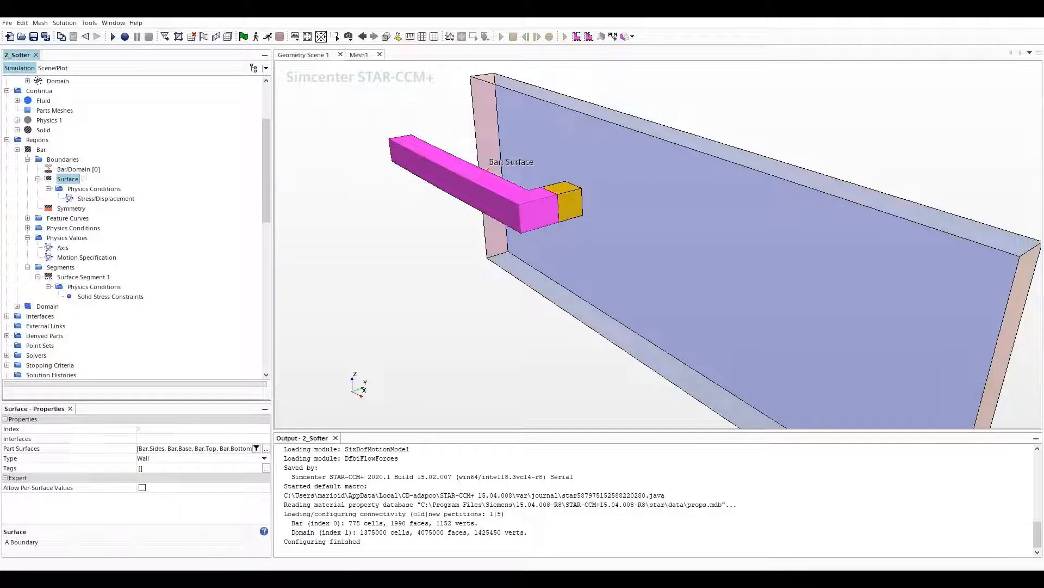
left_click(106, 198)
left_click(264, 429)
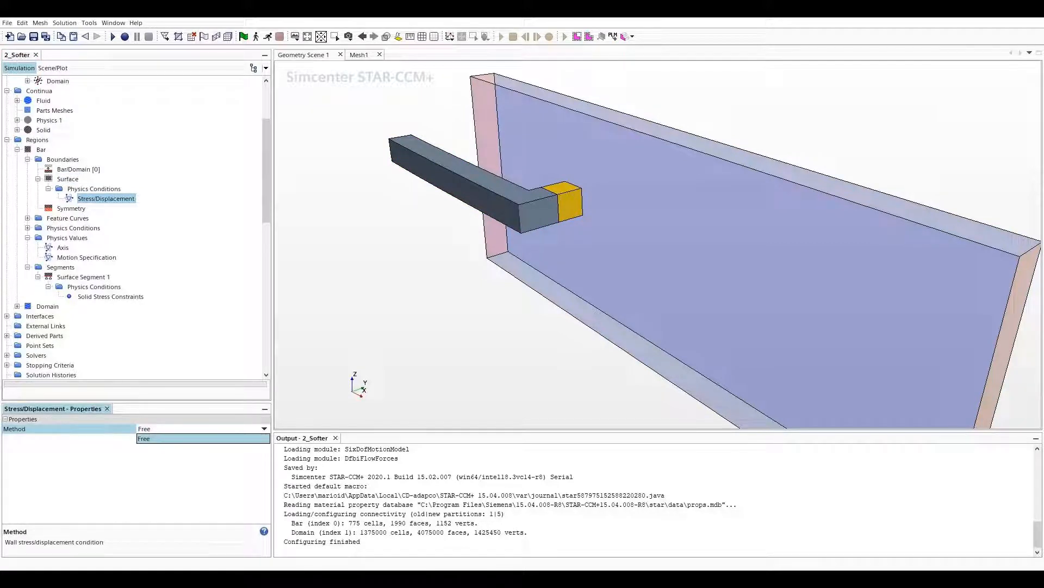
left_click(140, 199)
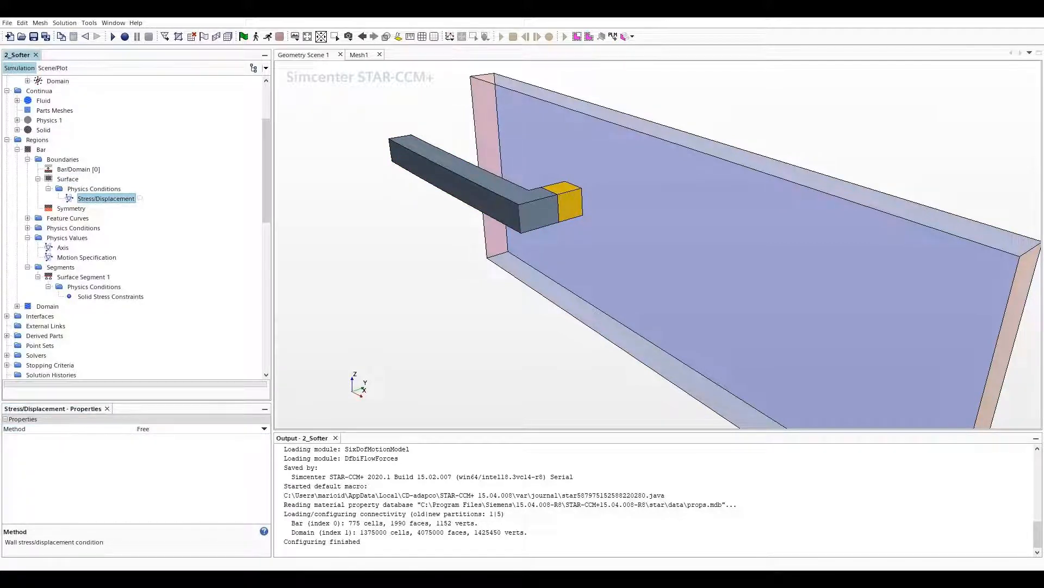
left_click(91, 208)
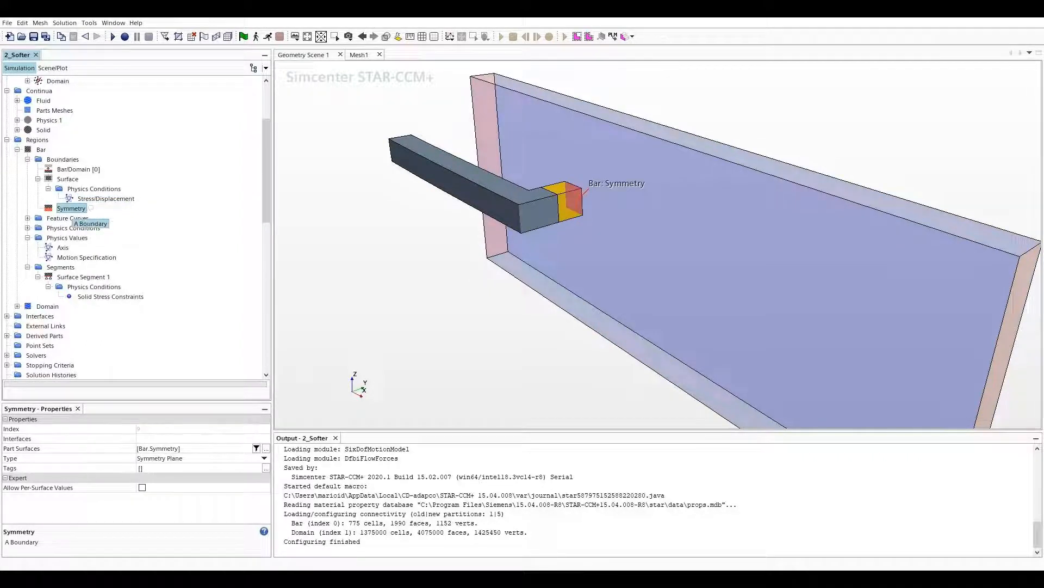
Examine the Domain region's properties and list its boundaries.
left_click(17, 306)
left_click(48, 306)
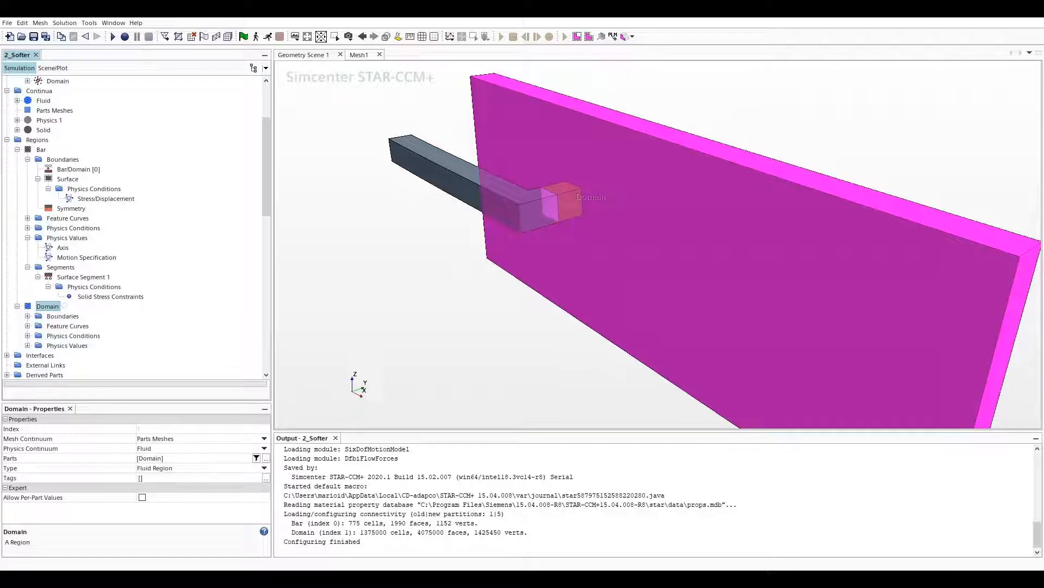
left_click(27, 316)
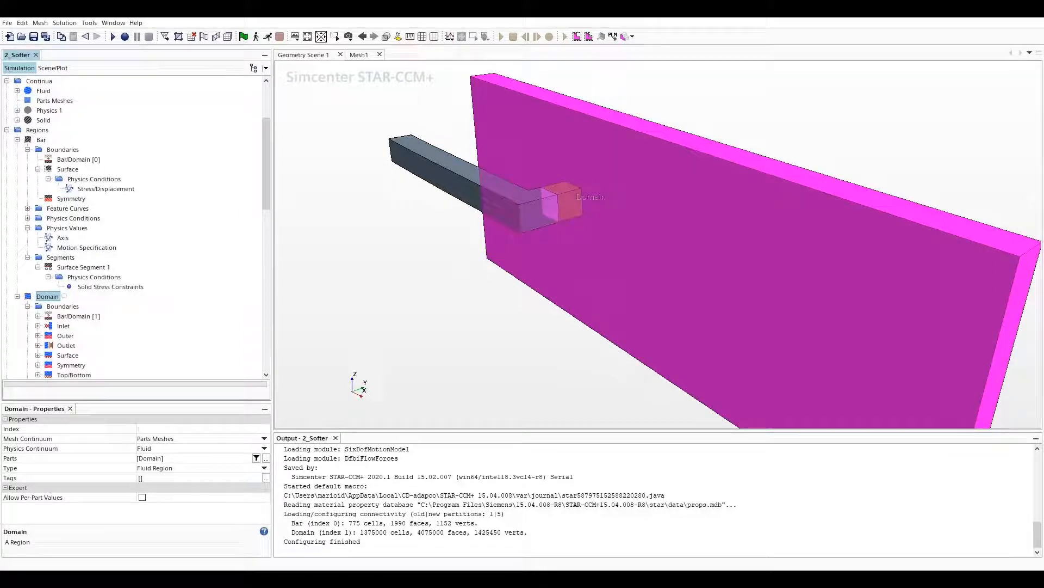
scroll(136, 229, "down", 2)
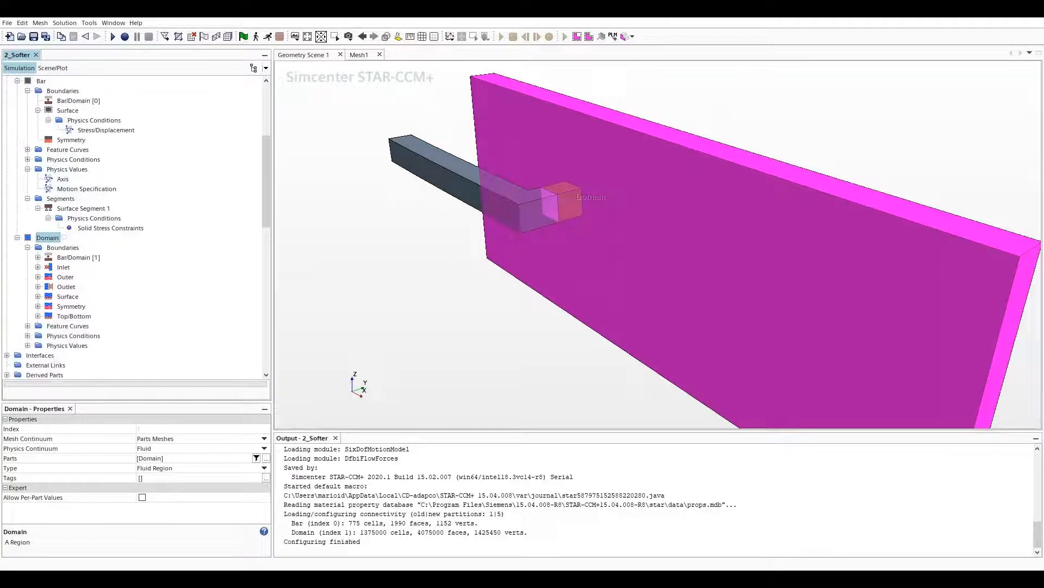
Check the Domain region's motion specification and the motion choices available for it.
left_click(27, 345)
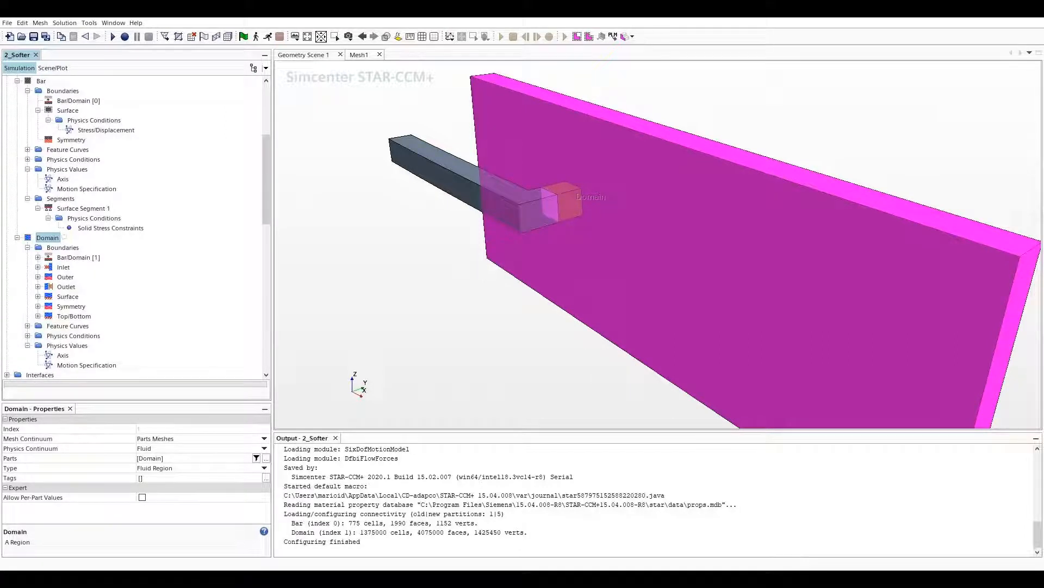
left_click(87, 365)
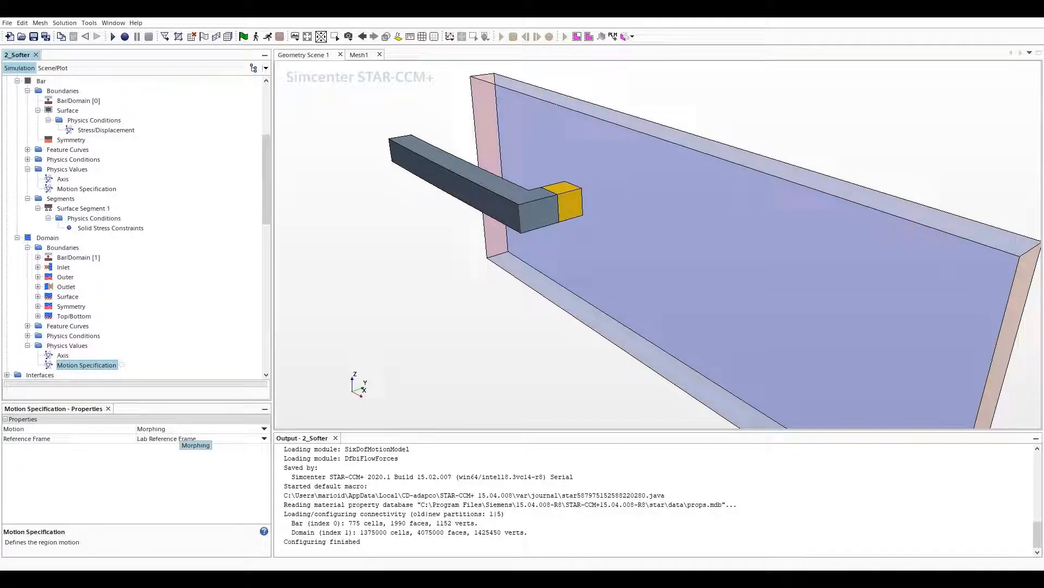
left_click(196, 429)
left_click(190, 429)
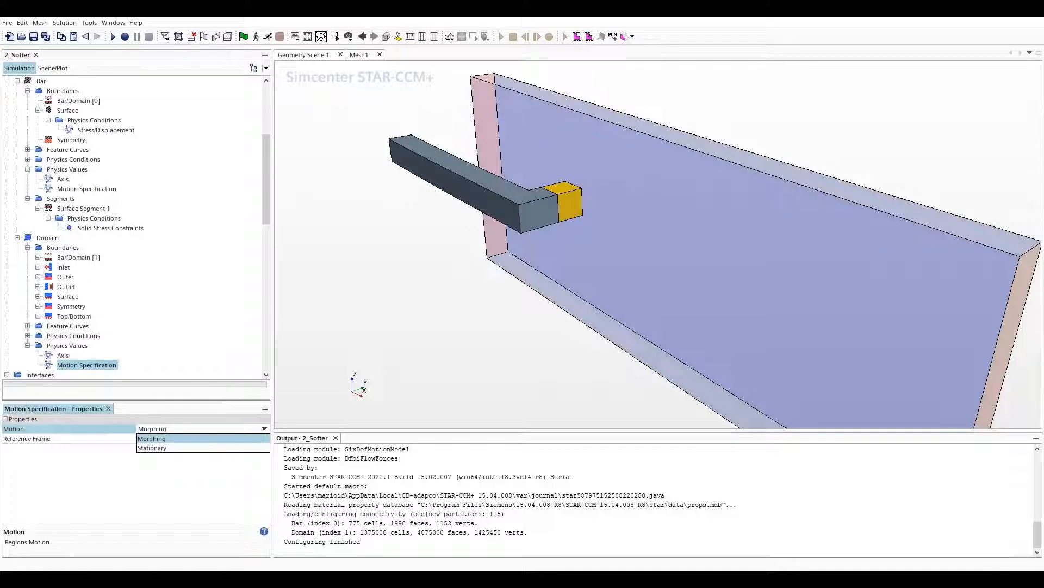
left_click(87, 365)
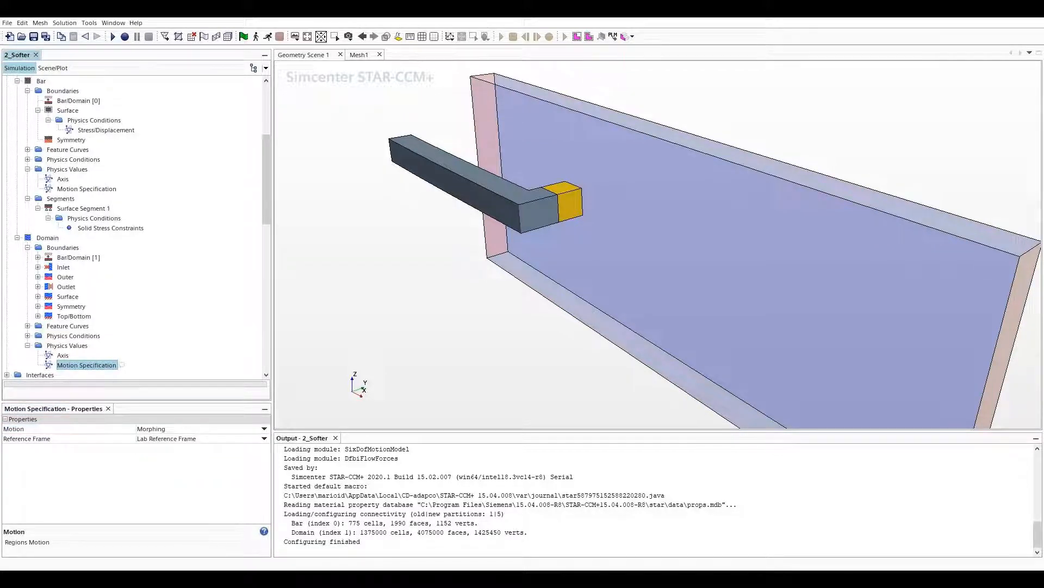
Review the Morphing motion's properties, its morphing order options and its RBF Parameters.
scroll(136, 228, "down", 12)
scroll(136, 229, "down", 2)
left_click(61, 296)
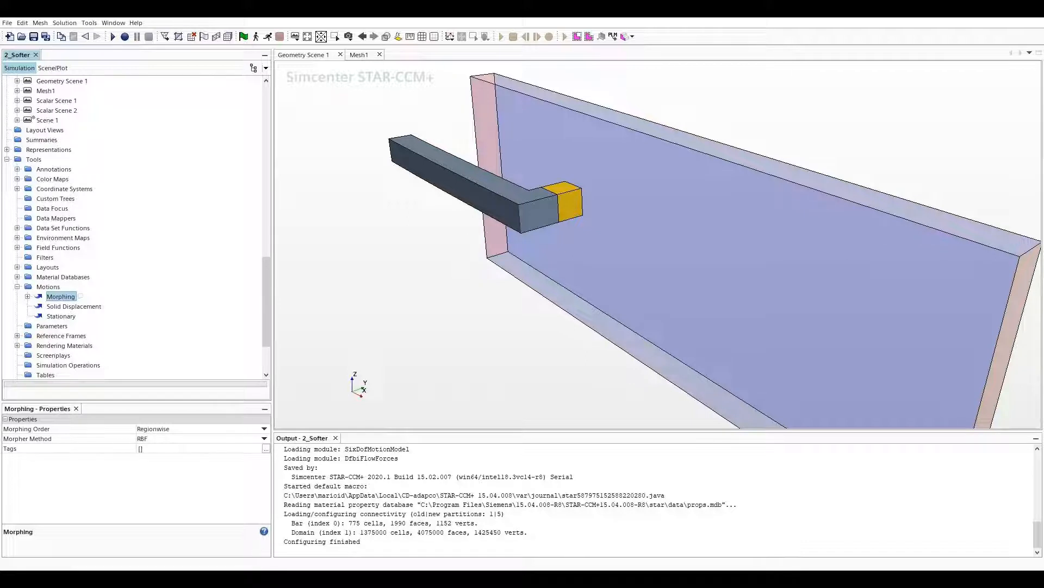
key("Right")
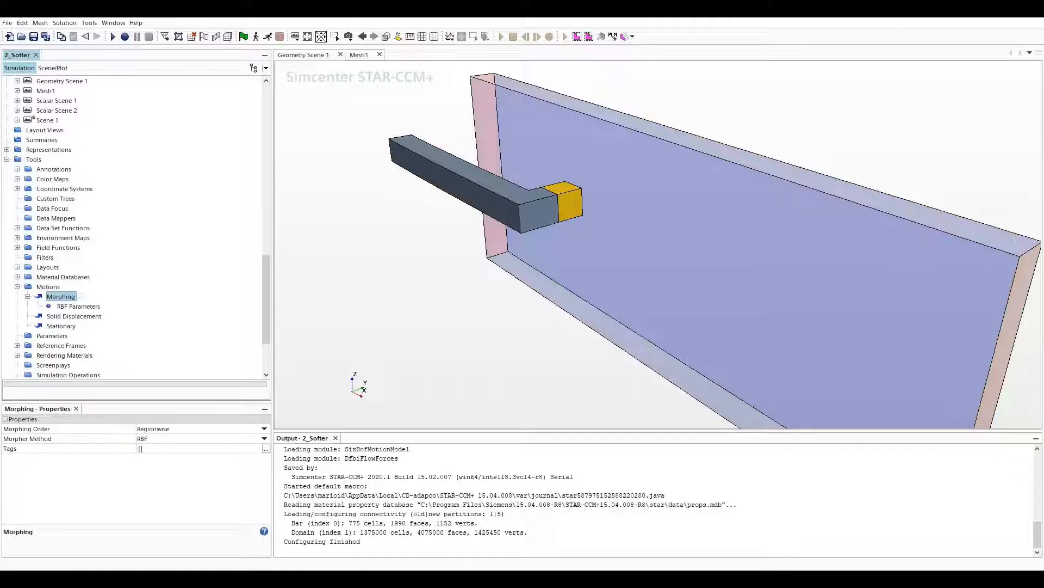
left_click(265, 429)
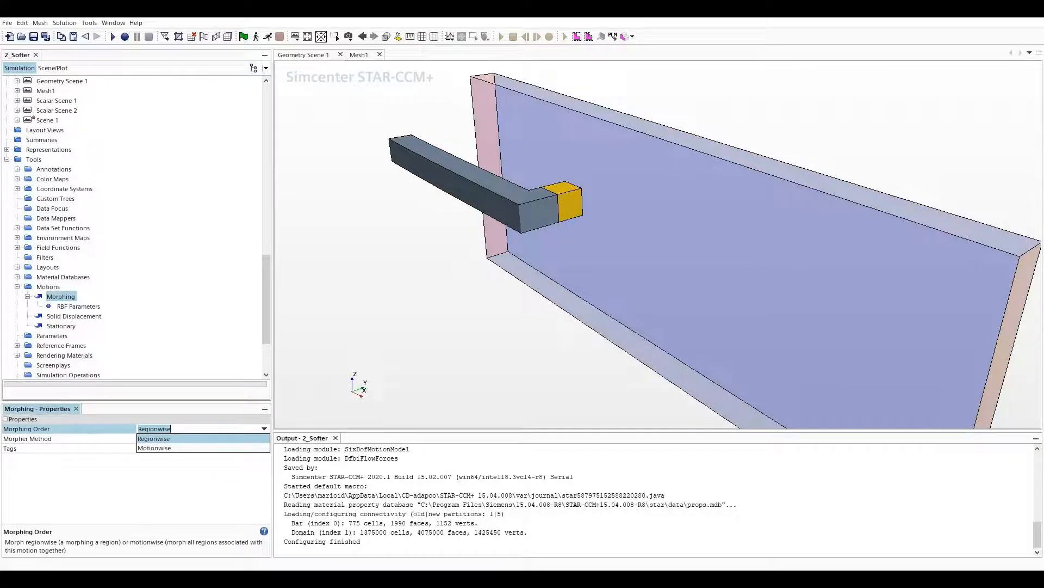
left_click(62, 296)
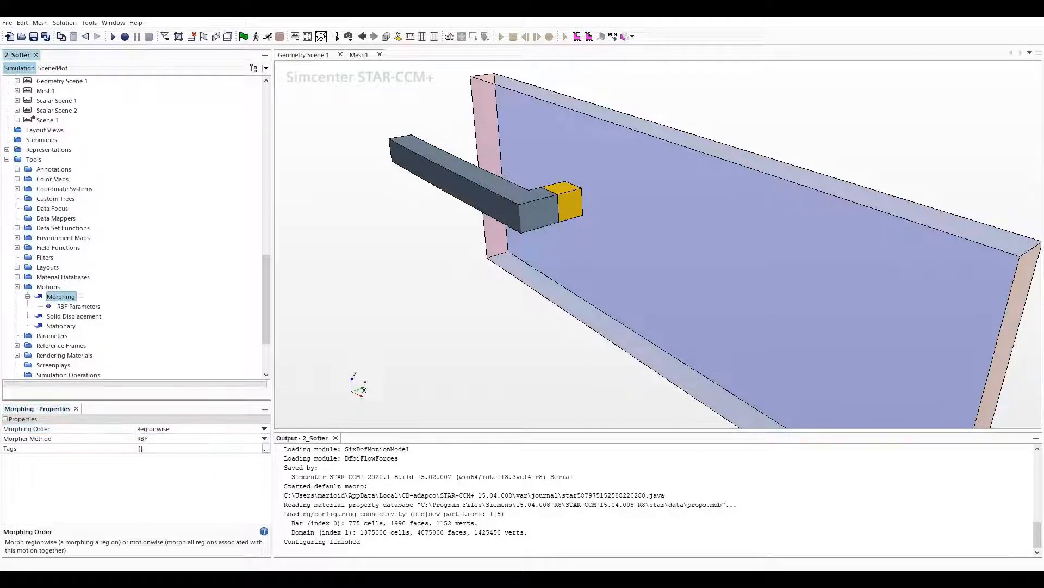
left_click(78, 306)
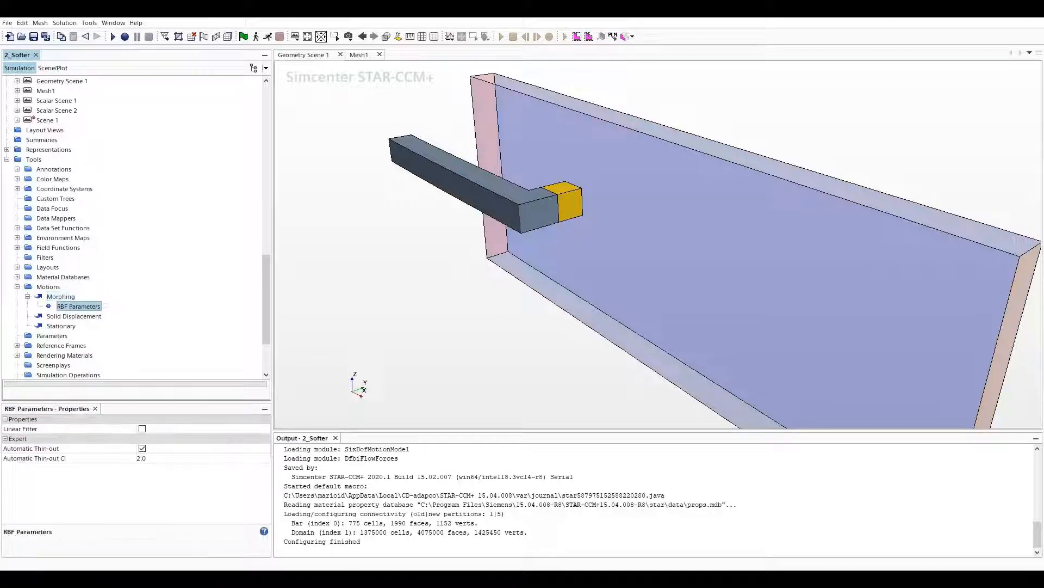
Examine the Domain region's Bar/Domain [1] boundary, its properties and its location in the scene.
scroll(136, 229, "up", 7)
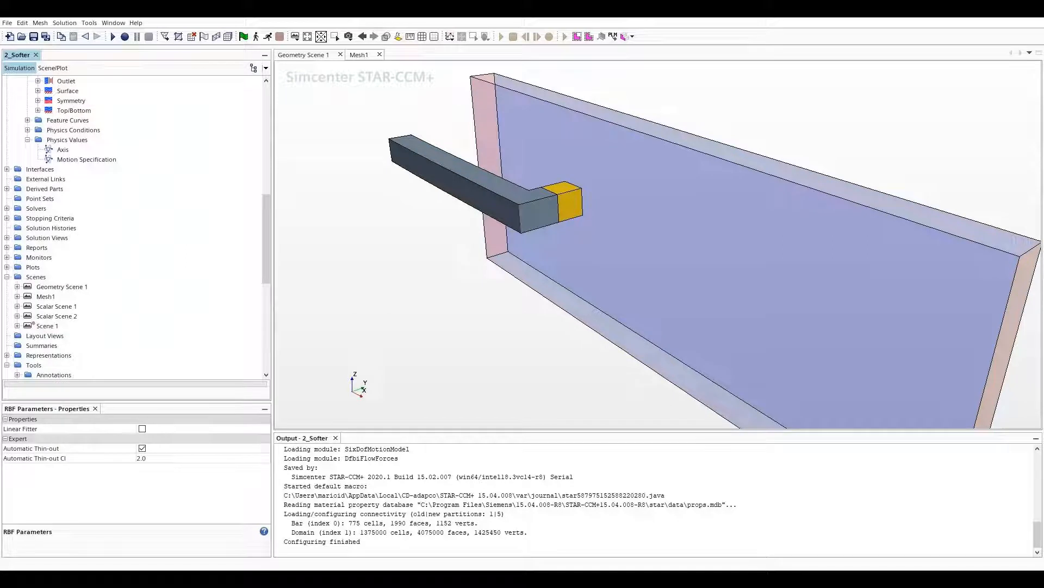
scroll(136, 228, "up", 4)
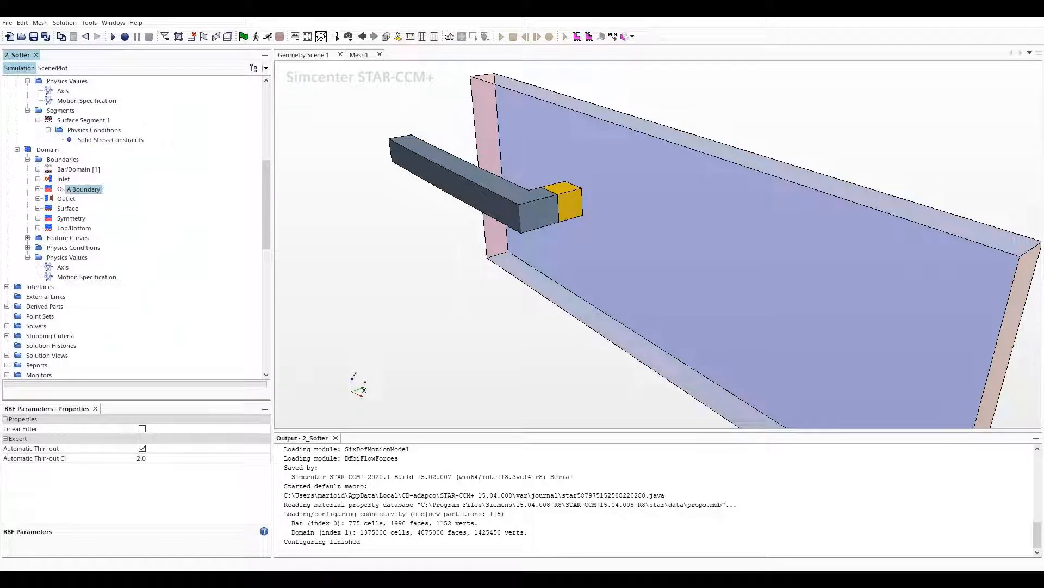
left_click(38, 169)
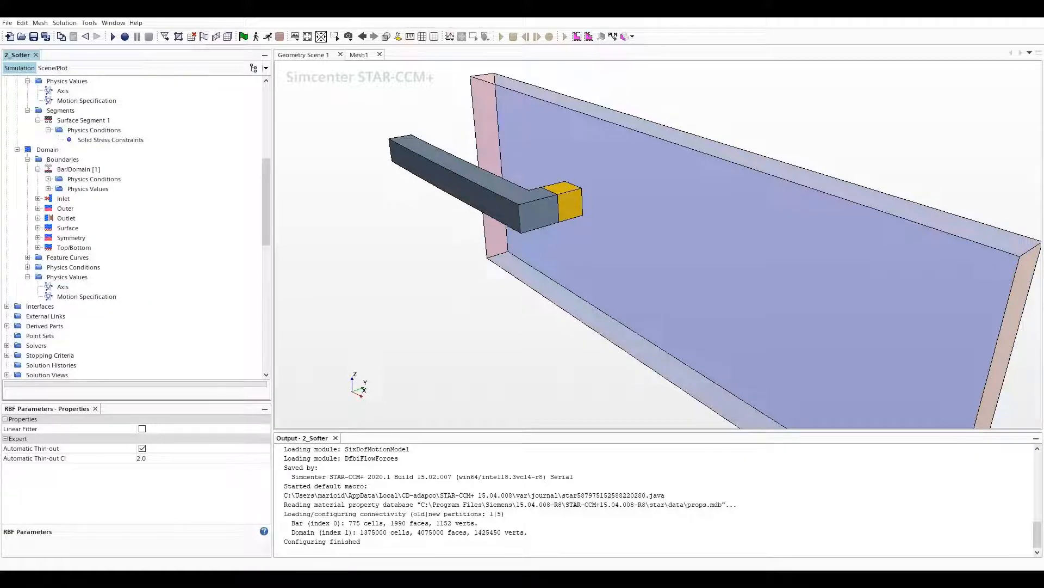
left_click(79, 169)
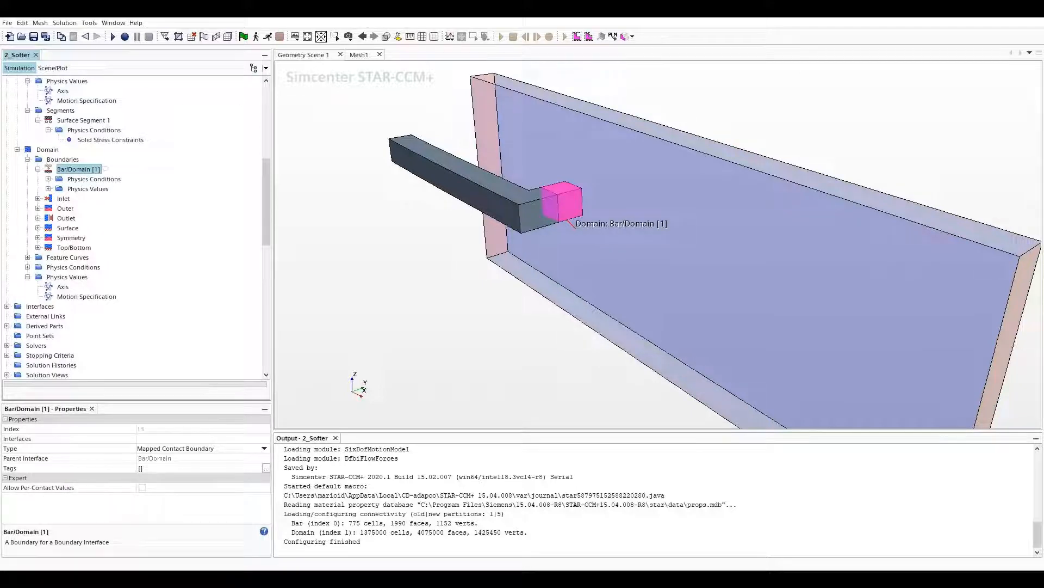
Examine the Inlet boundary's type and location in the scene, and check its Velocity Magnitude value.
left_click(64, 199)
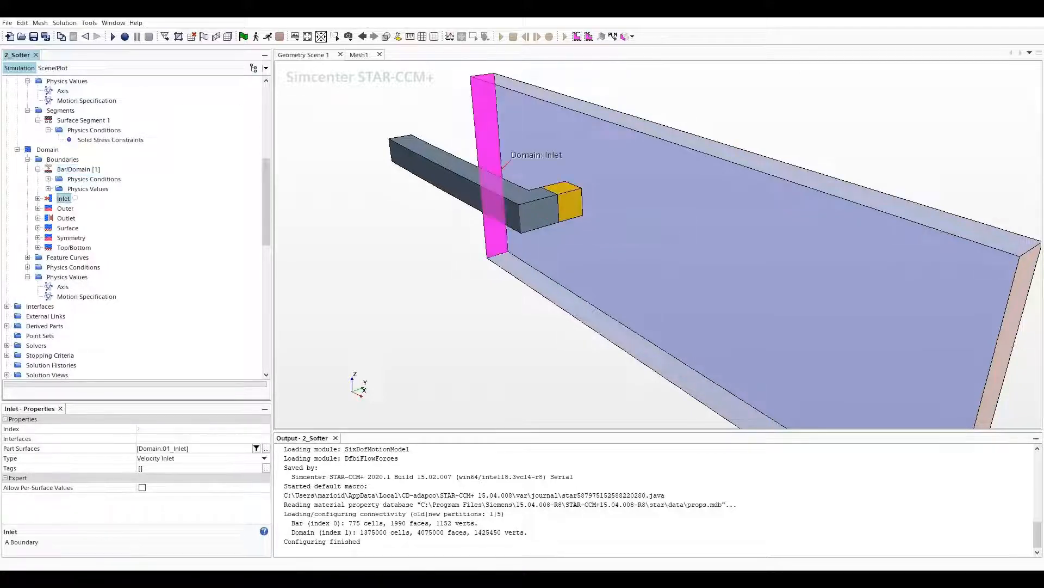
left_click(38, 198)
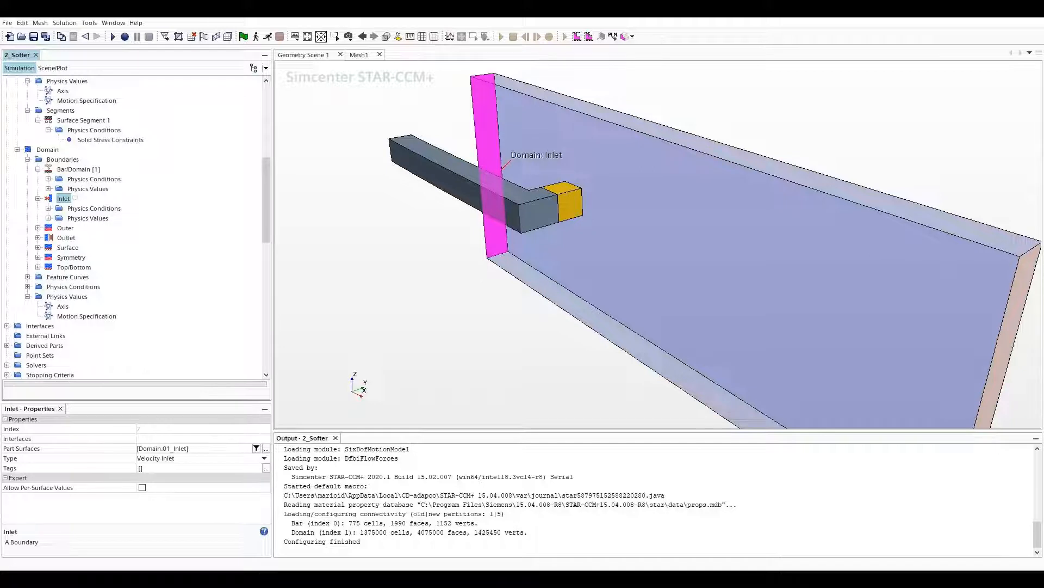
left_click(48, 219)
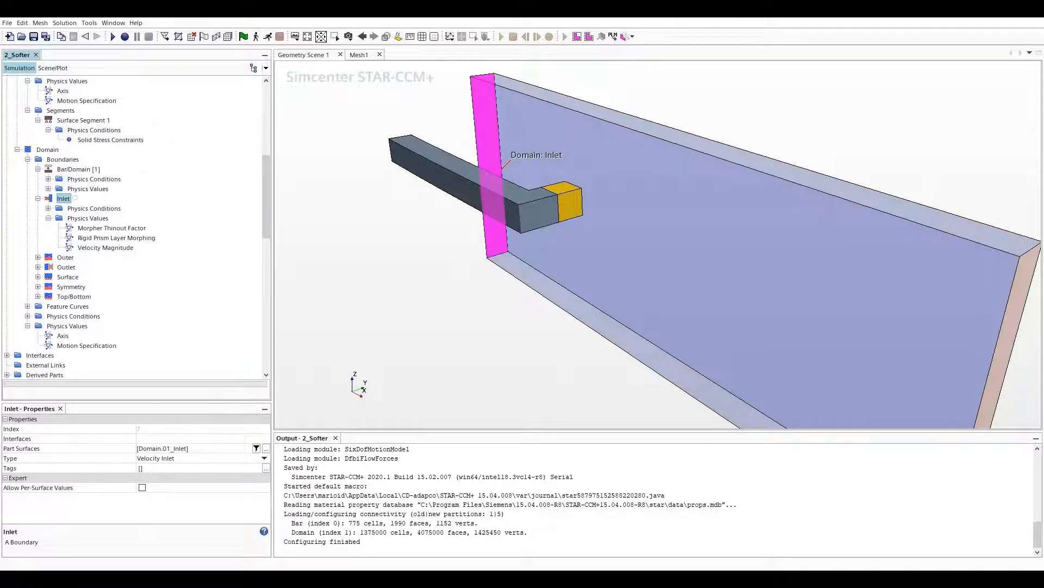
left_click(105, 248)
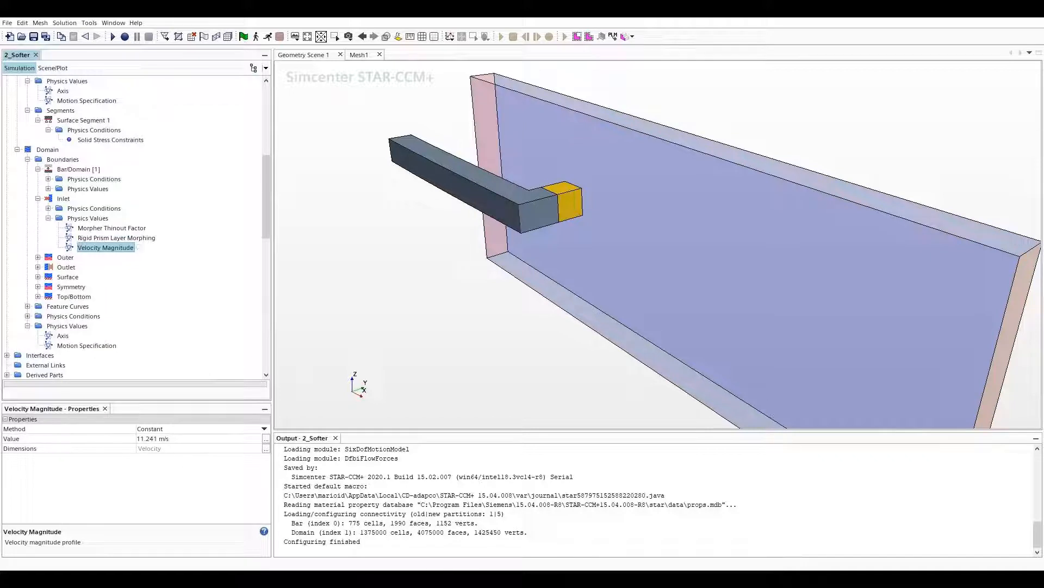
Review the types and scene locations of the Domain region's Outer, Symmetry, Outlet and Top/Bottom boundaries.
left_click(65, 257)
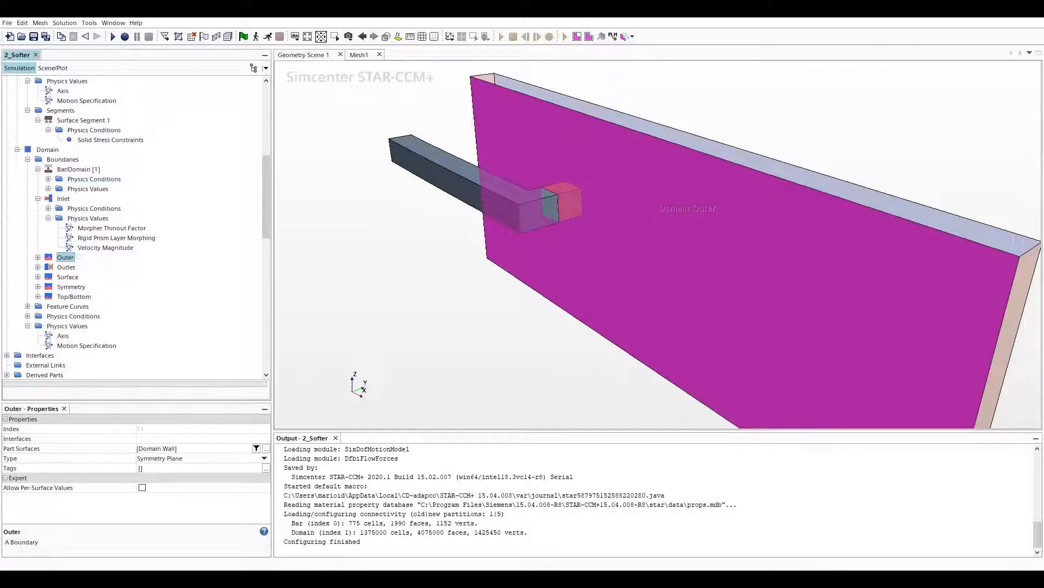
left_click(73, 286, "ctrl")
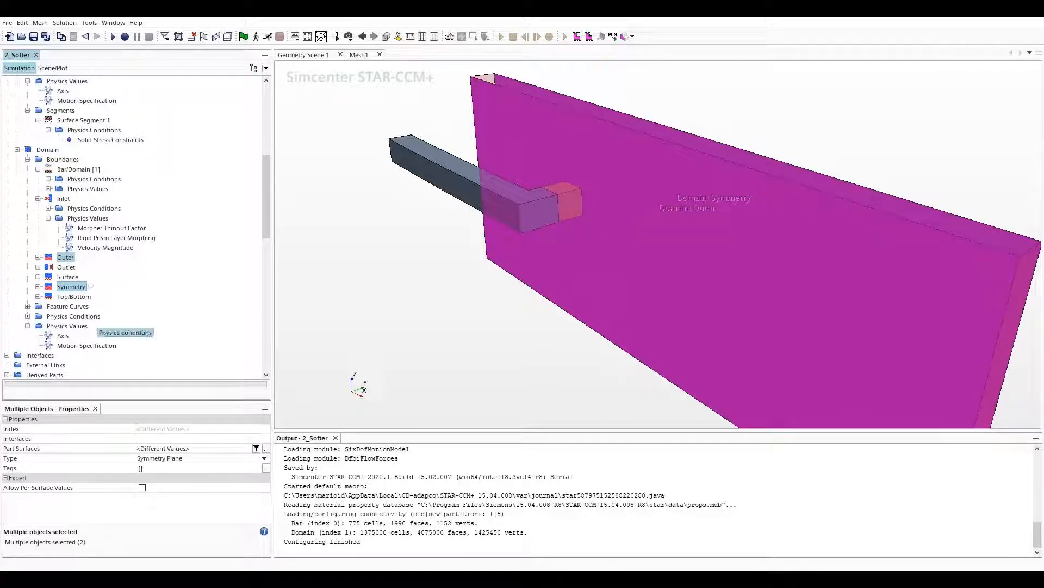
left_click(68, 268)
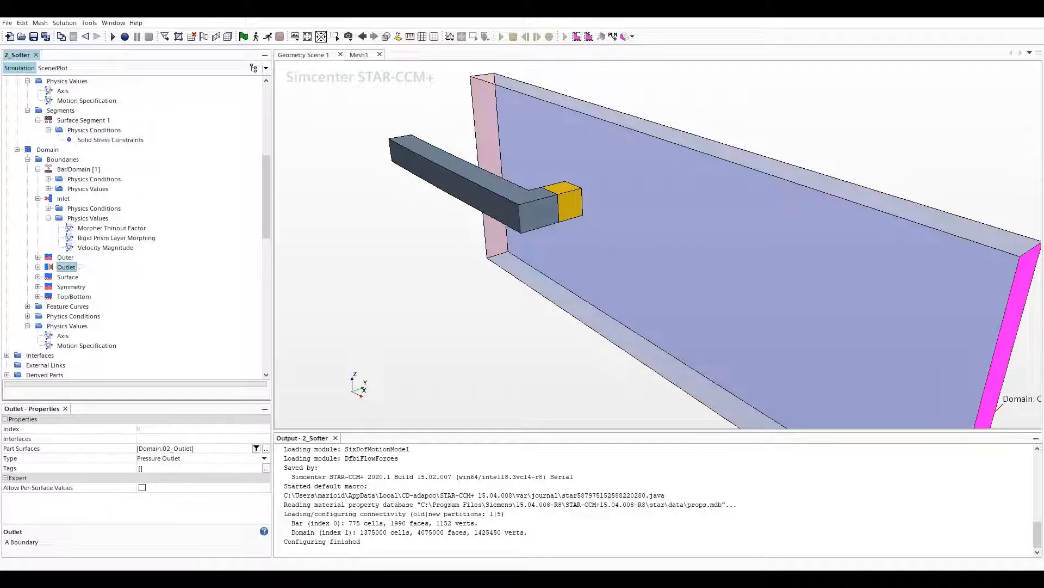
scroll(658, 245, "down", 3)
right_click_drag(658, 244, 593, 193)
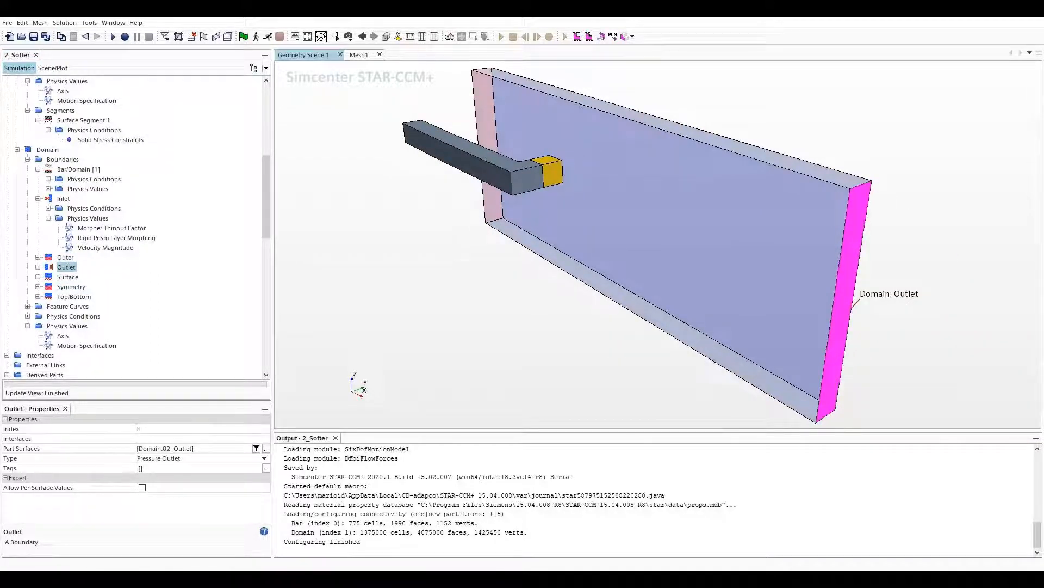
left_click(76, 296)
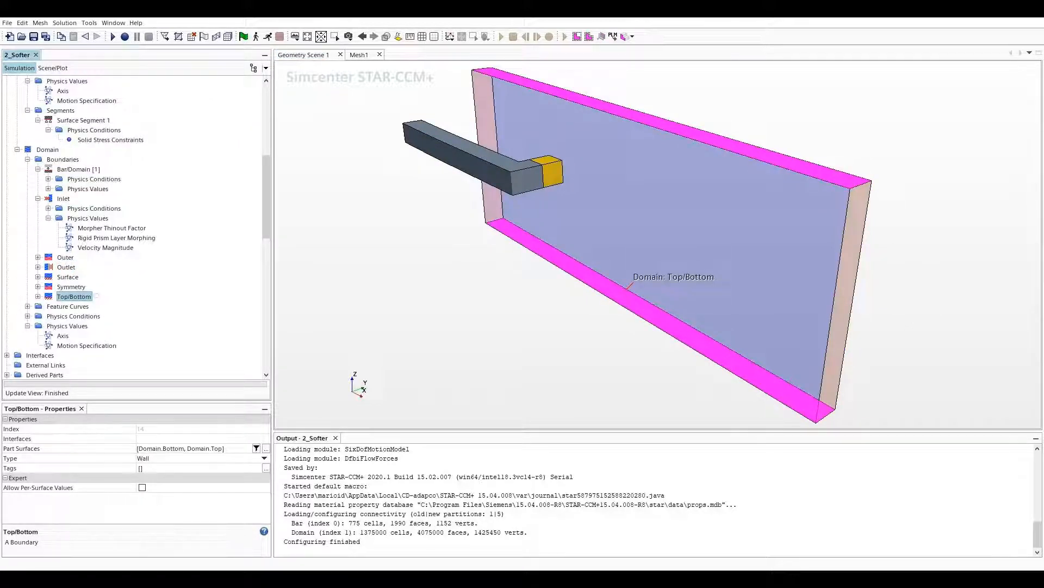
Examine the Bar/Domain interface's properties and its location in the scene.
left_click(7, 355)
left_click(53, 365)
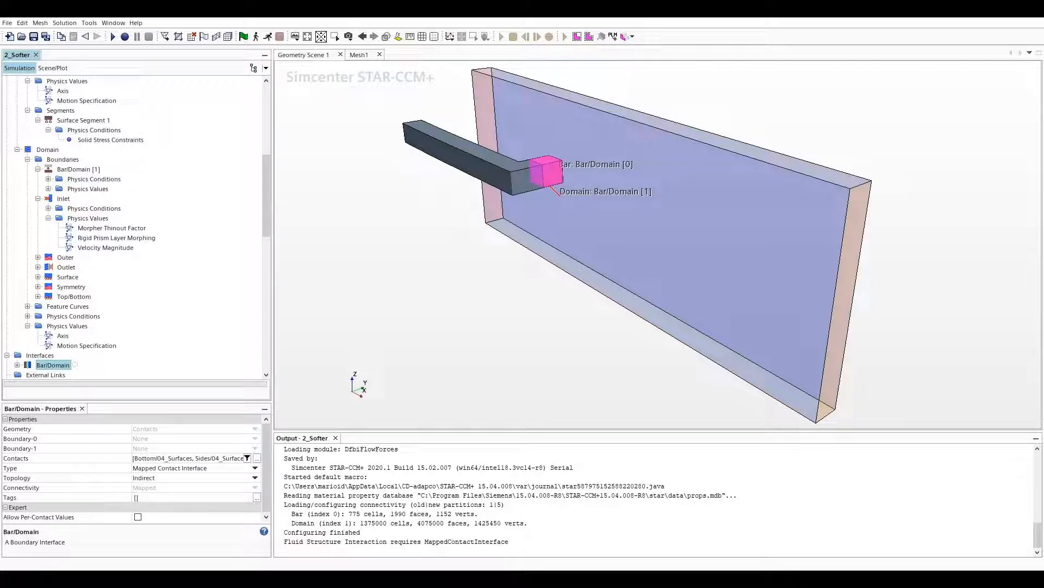
Check the Fluid Structure Coupling solver's properties and its FSI Coupling Method choices, keeping Two Way.
scroll(136, 229, "down", 3)
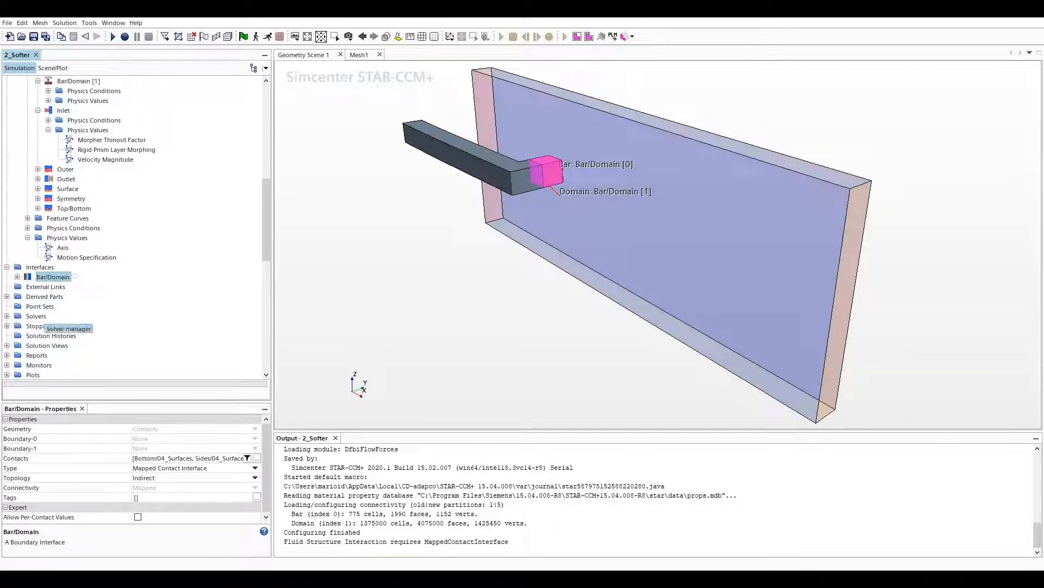
left_click(7, 316)
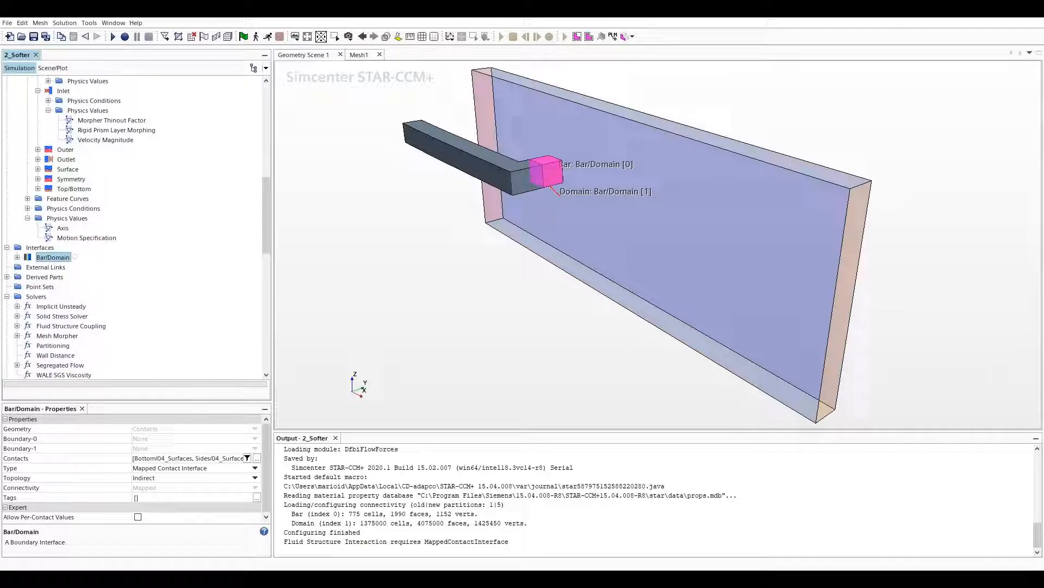
left_click(70, 326)
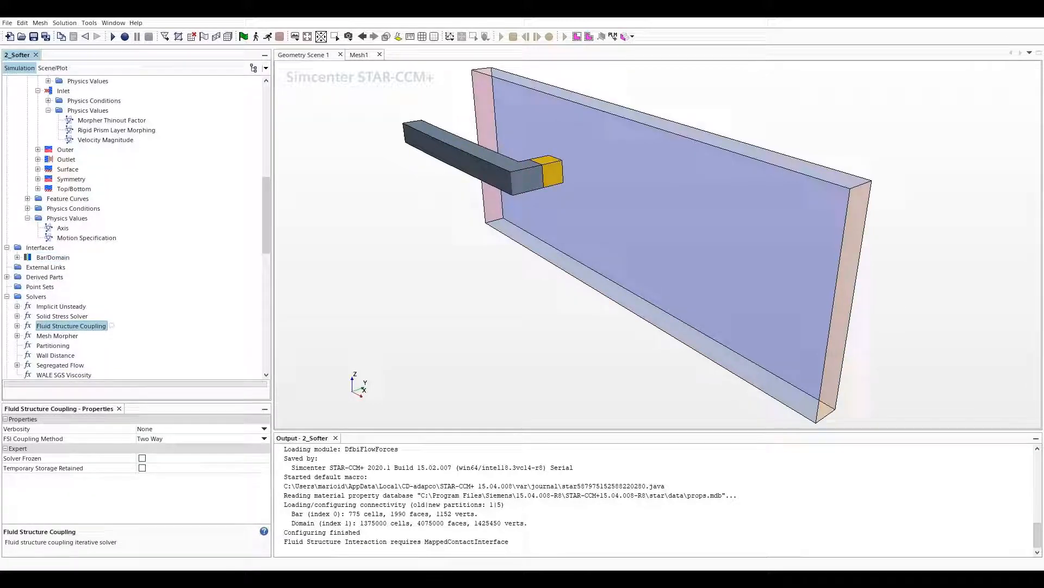
left_click(264, 439)
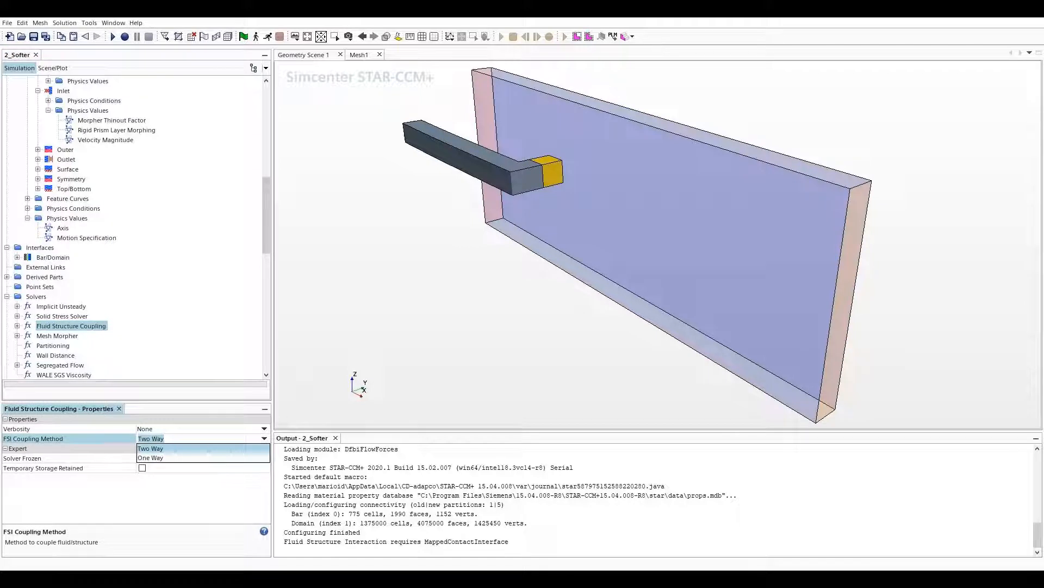
left_click(191, 449)
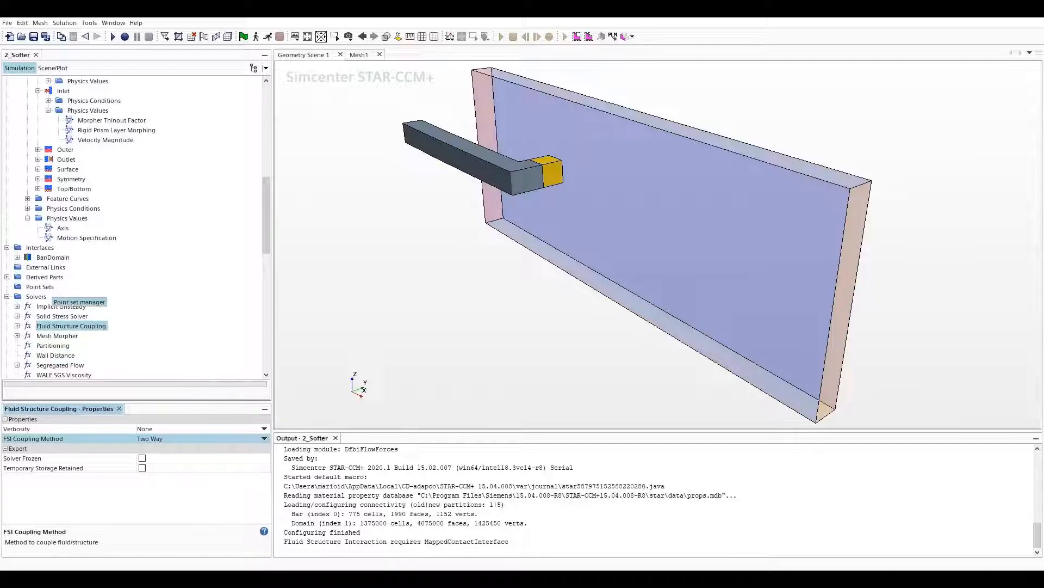
double_click(49, 296)
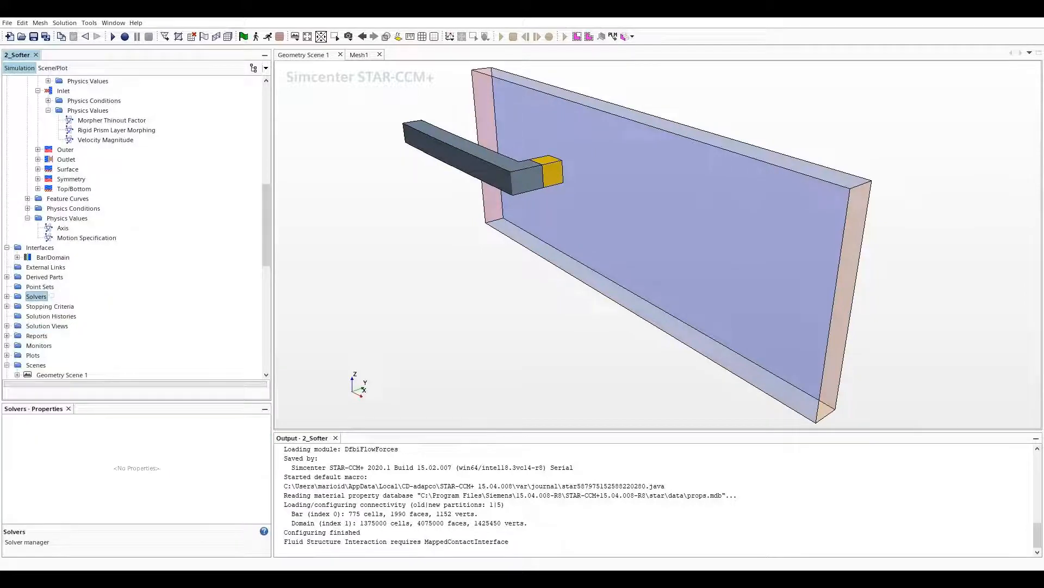
Review the Maximum Inner Iterations, Maximum Physical Time and Maximum Steps stopping criteria.
left_click(7, 307)
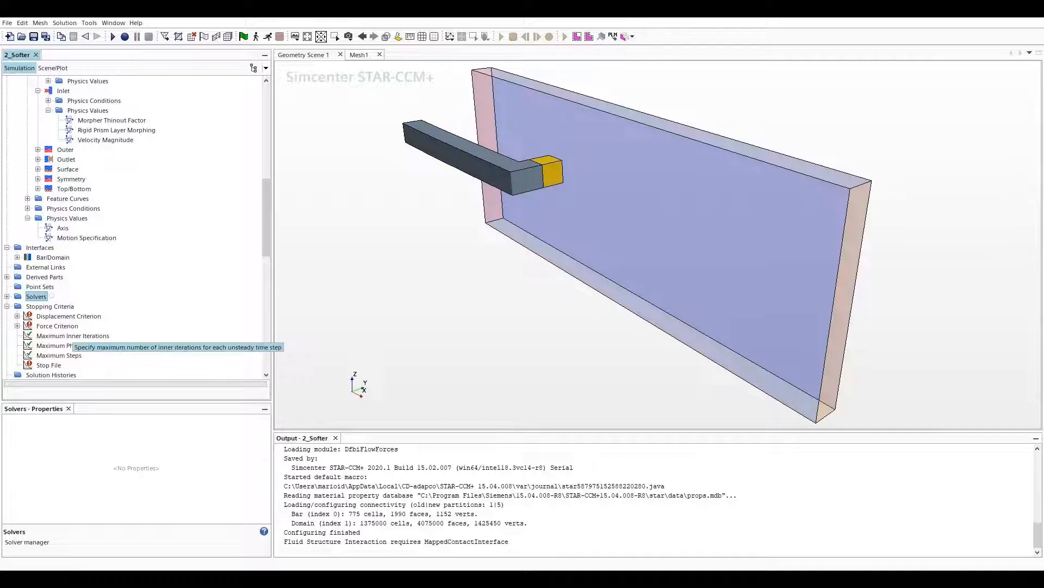
left_click(73, 335)
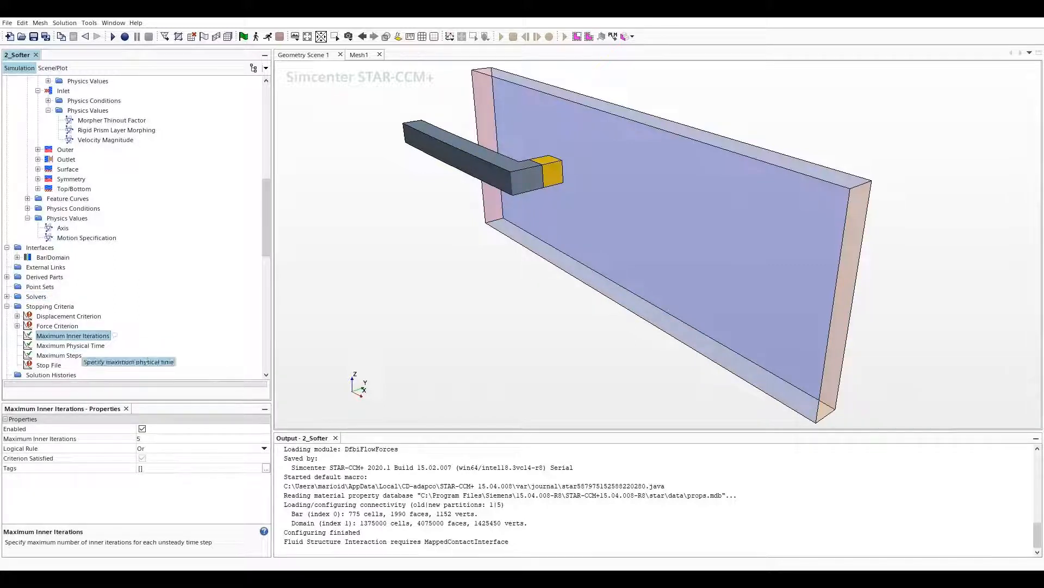
left_click(80, 346)
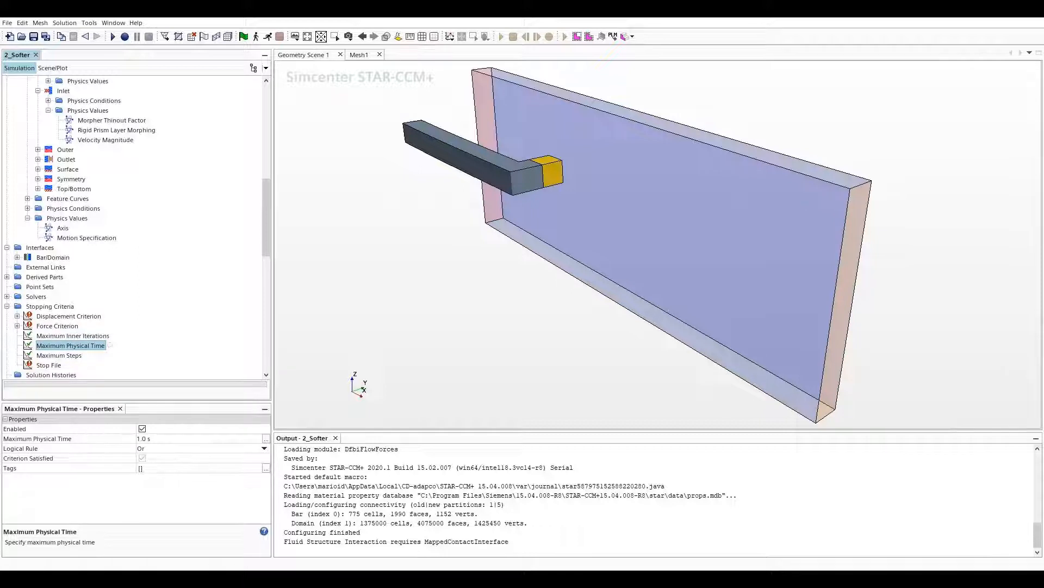
left_click(86, 355)
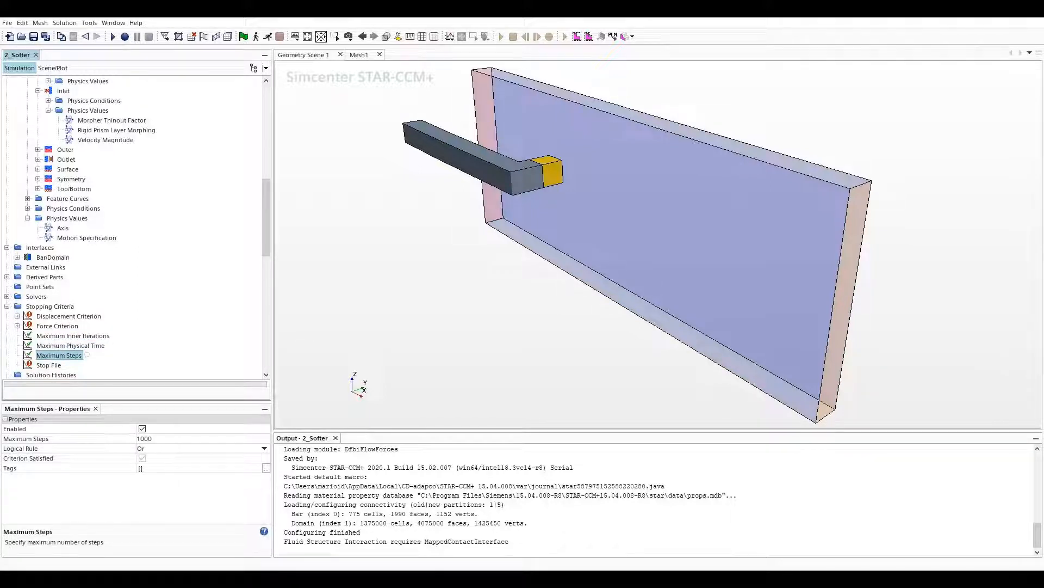
double_click(77, 306)
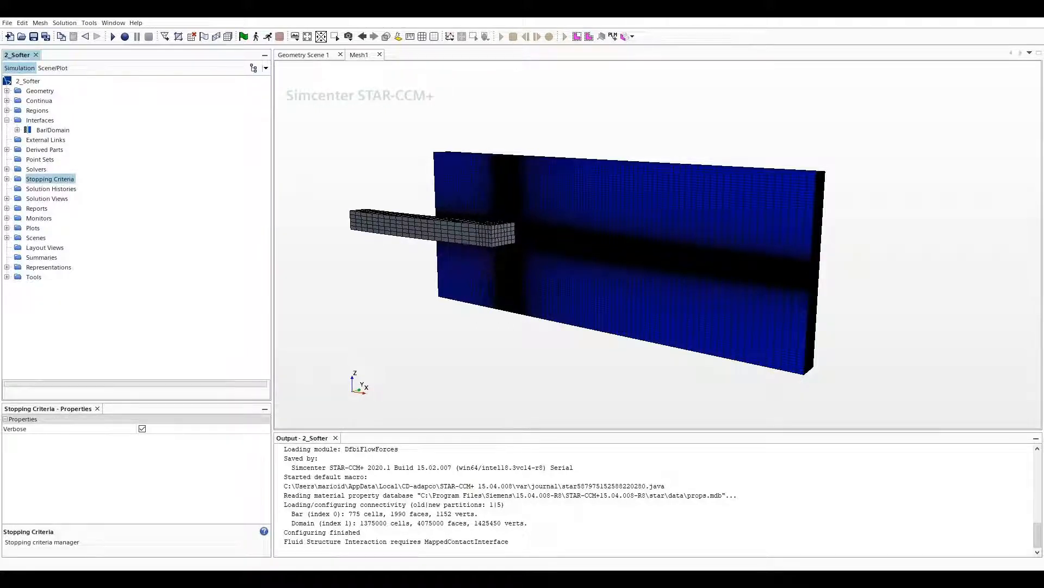
Open the Displacement[z] Monitor Plot to examine the bar's vertical displacement over physical time.
left_click(7, 228)
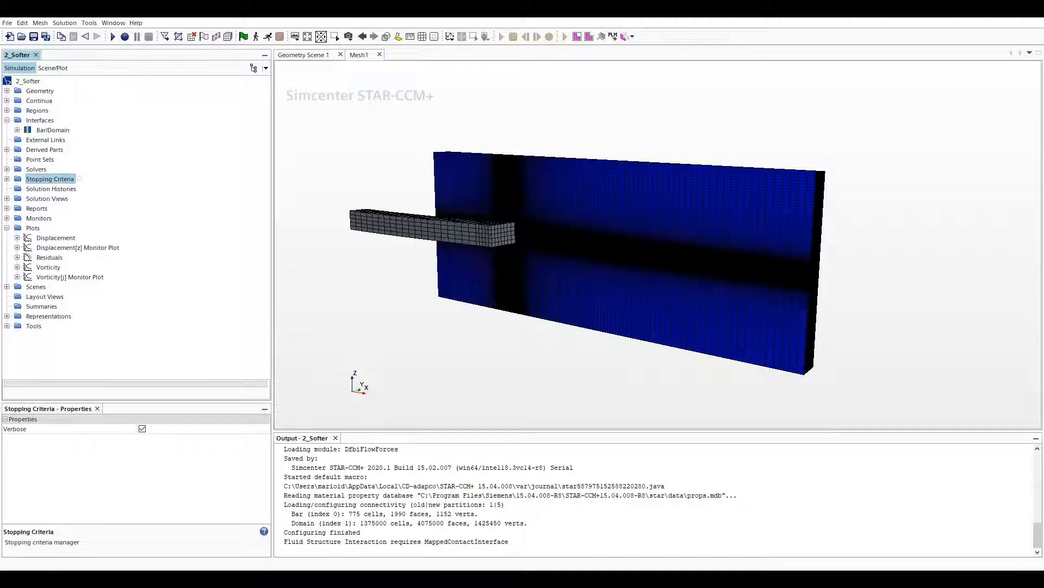
left_click(62, 248)
right_click(62, 248)
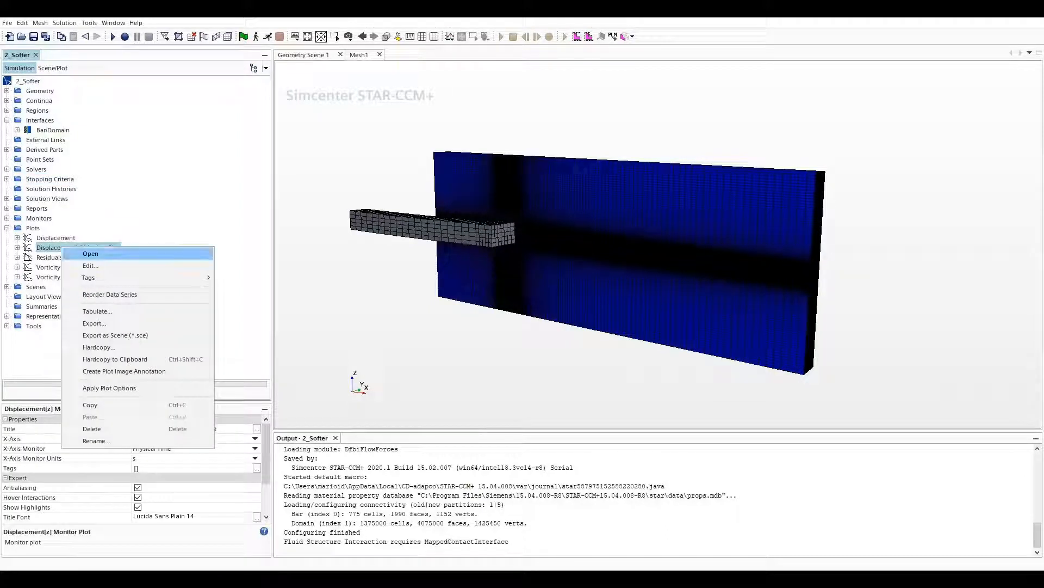
left_click(91, 253)
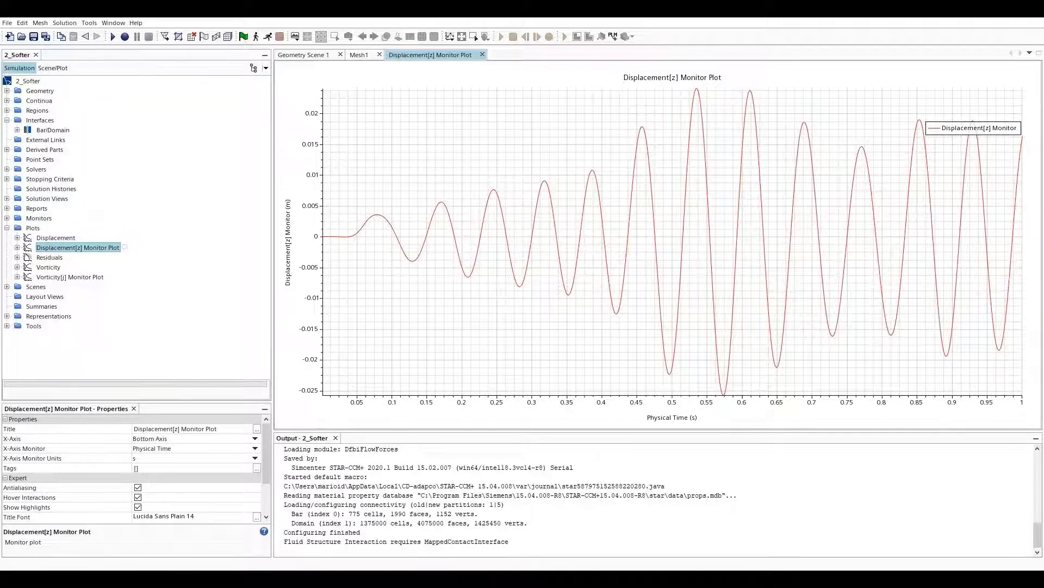
Check the field function and parts used by the Displacement[z] report.
left_click(6, 208)
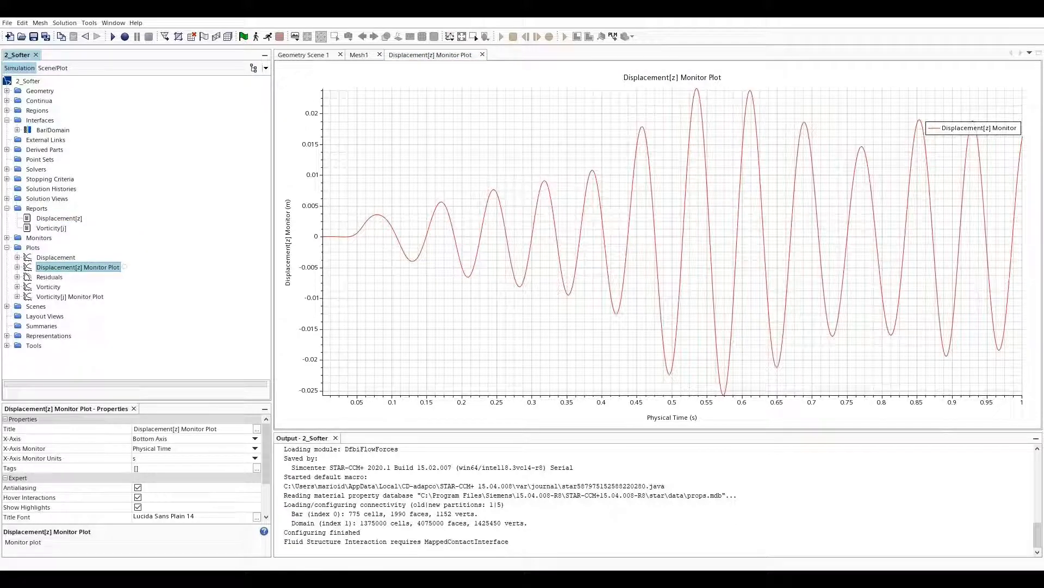
left_click(59, 218)
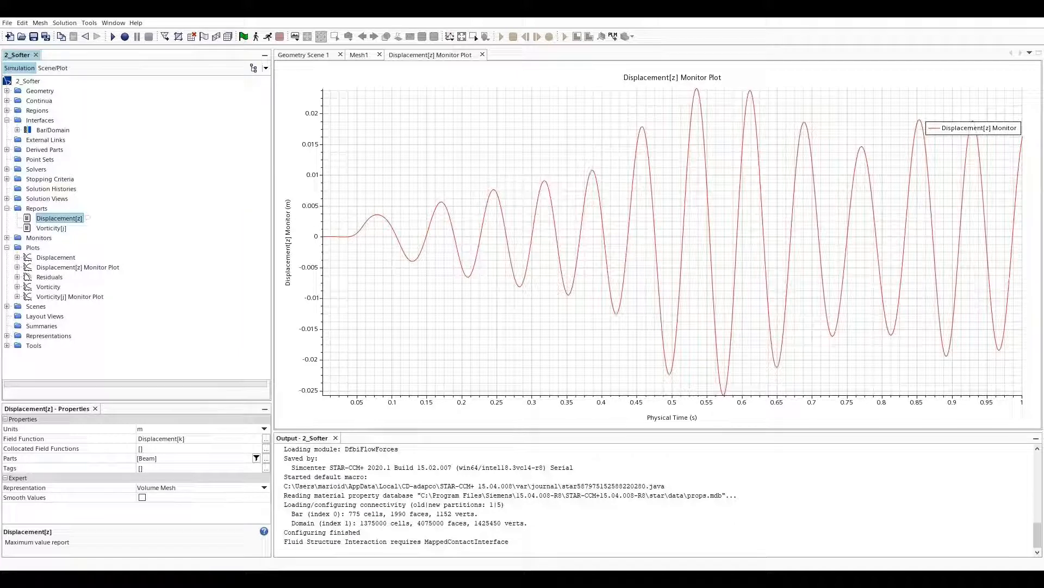
left_click(7, 208)
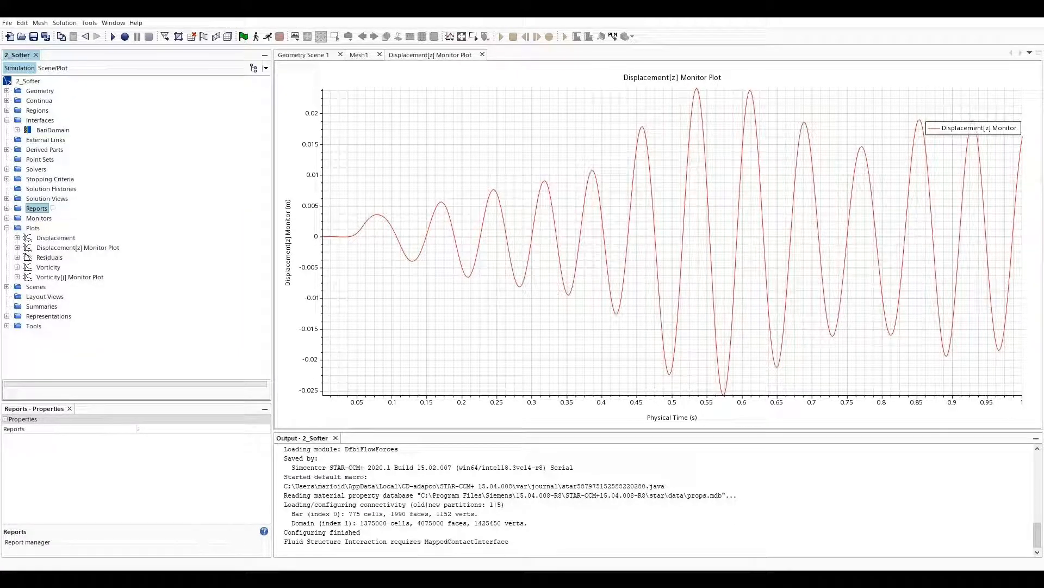
Open the Stress Von Mises scene to examine the bar stresses and flow velocity, and collapse the plots and scenes lists.
left_click(7, 287)
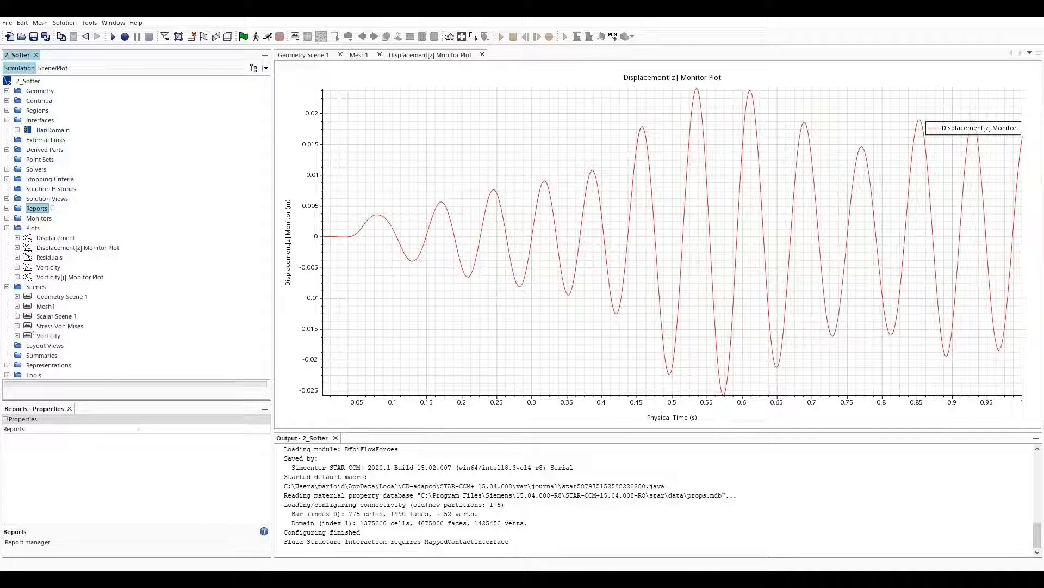
left_click(51, 326)
right_click(62, 326)
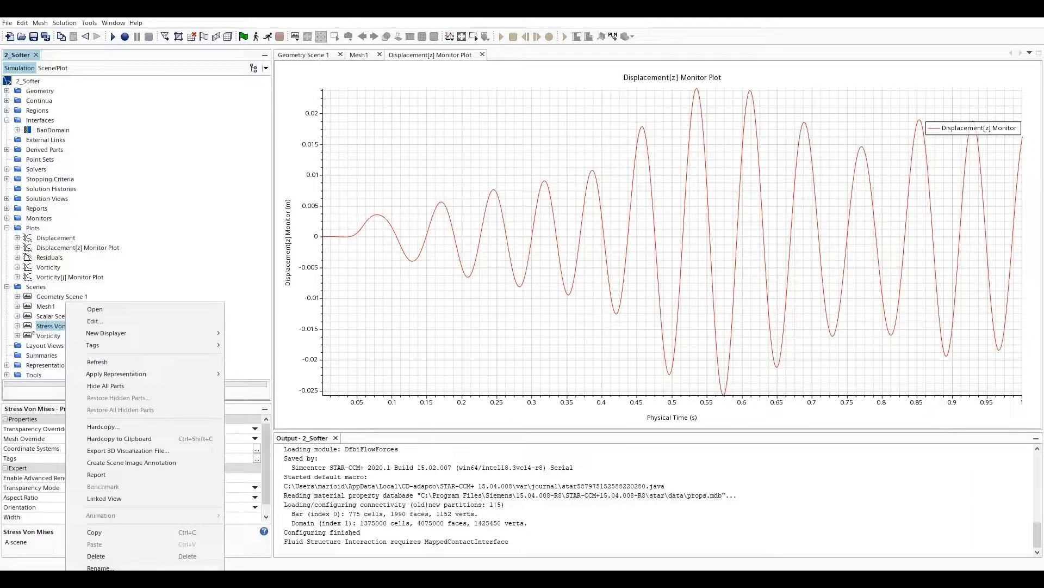
left_click(94, 309)
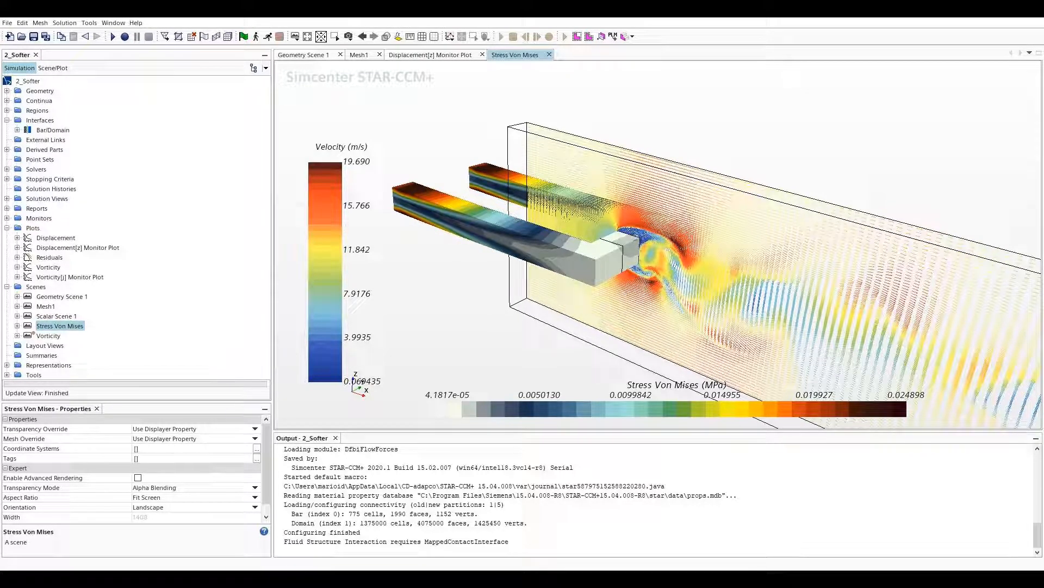
left_click(7, 228)
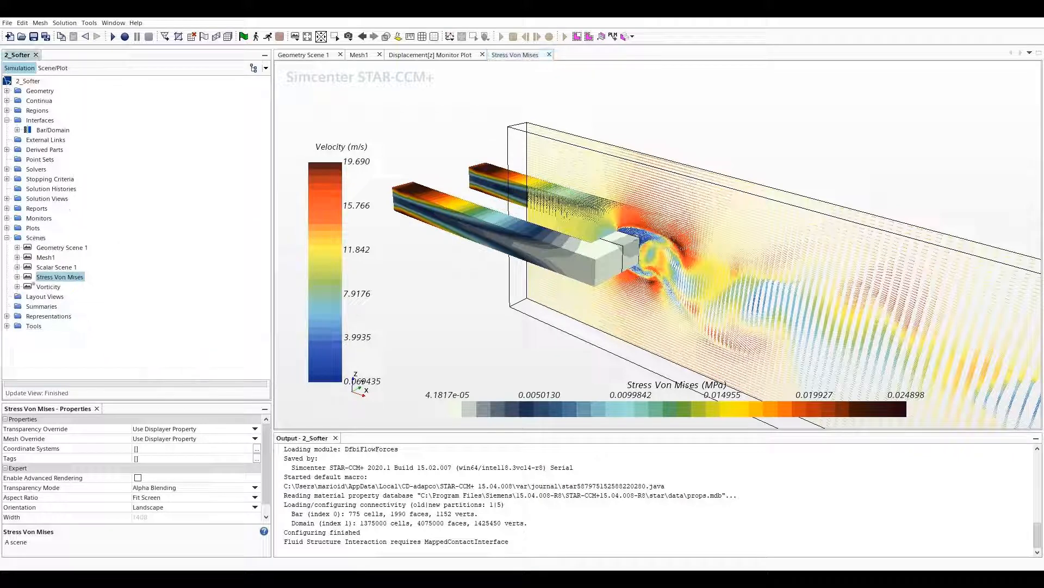
left_click(7, 238)
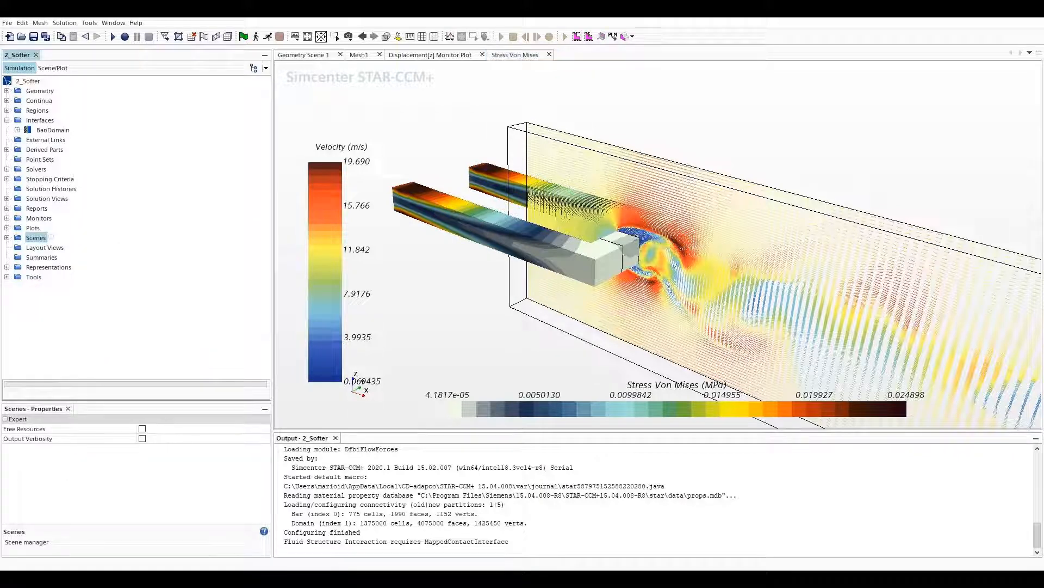
Show the Resampled Volume derived part in Geometry Scene 1 and review its input parts, origin, size and voxel settings without adding a displayer.
left_click(303, 55)
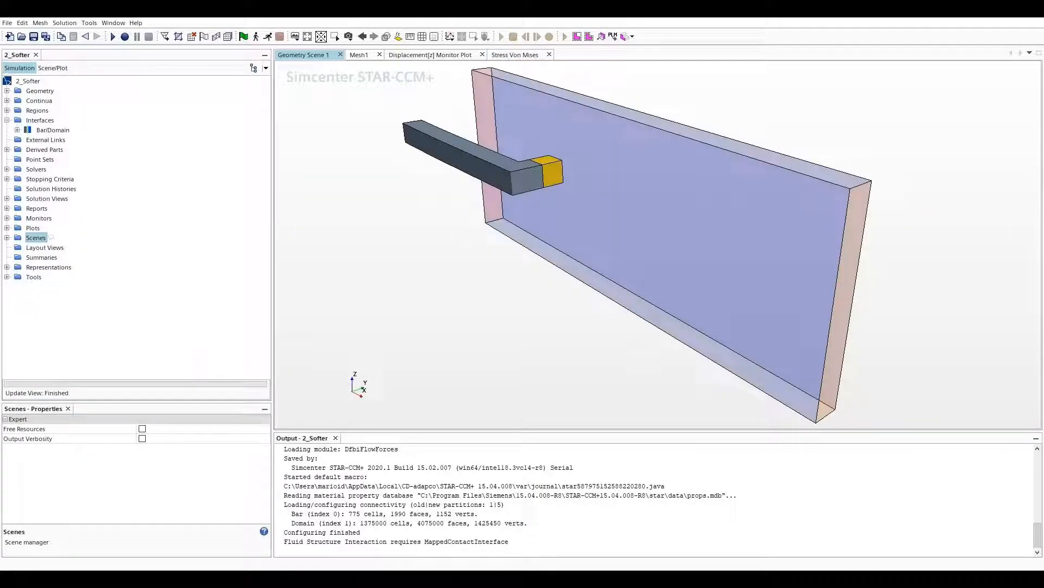
left_click(7, 149)
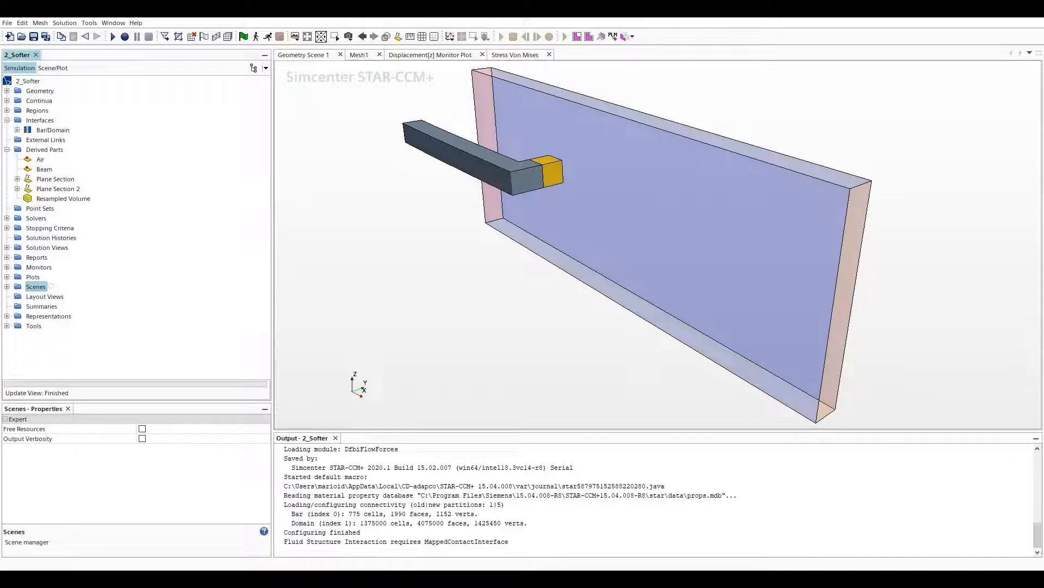
left_click(61, 199)
right_click(61, 199)
left_click(104, 206)
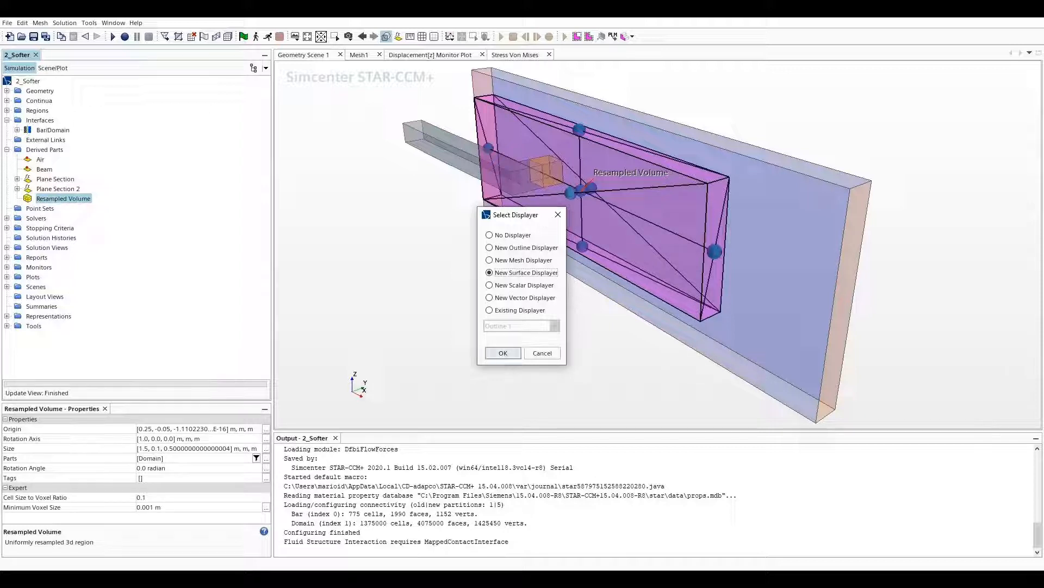
left_click(543, 353)
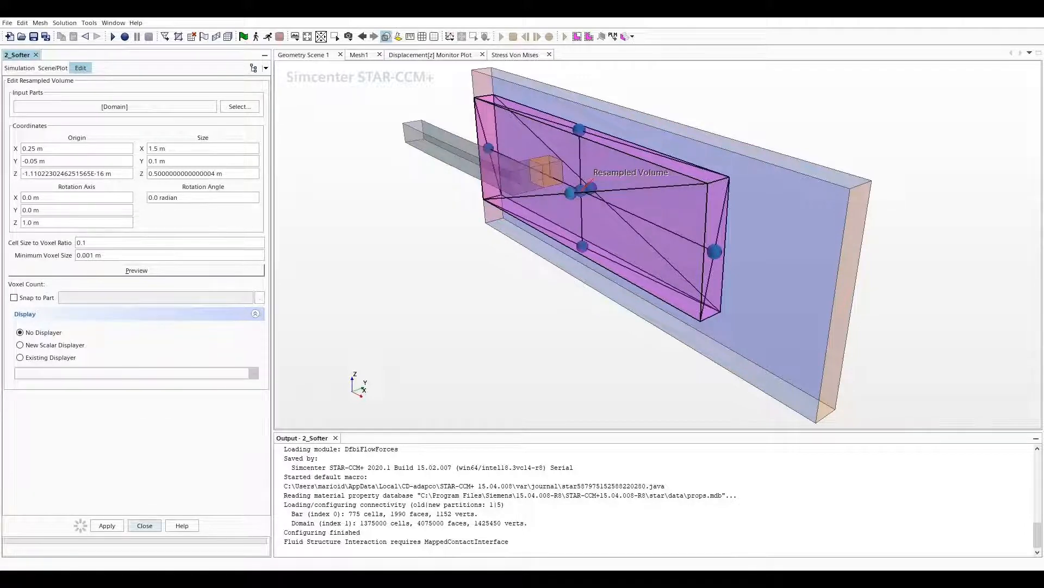
left_click(145, 525)
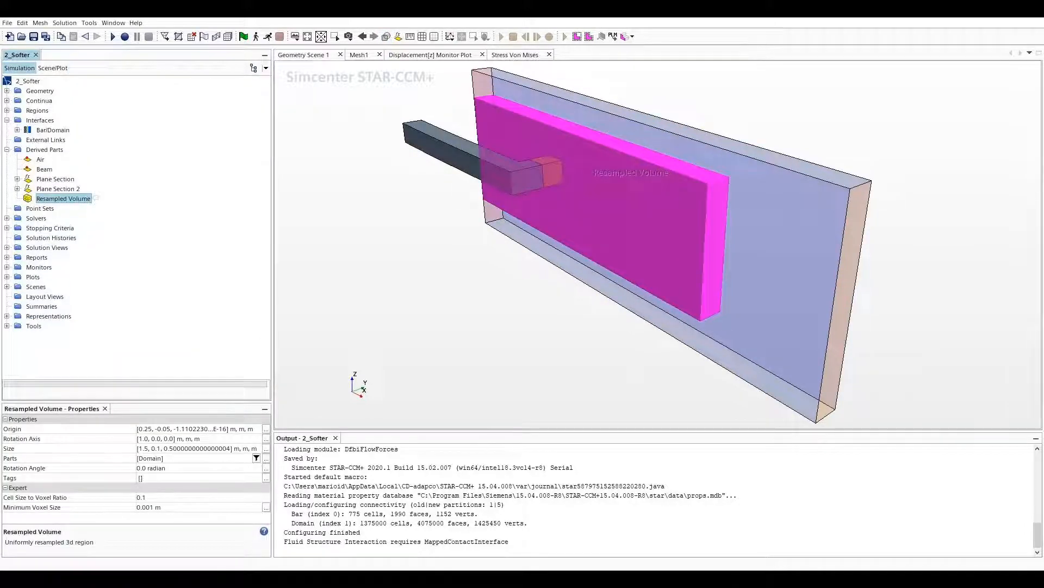
Check the part, scalar field function and range, and volume rendering settings of the Vorticity scene's Scalar 1 displayer.
left_click(7, 286)
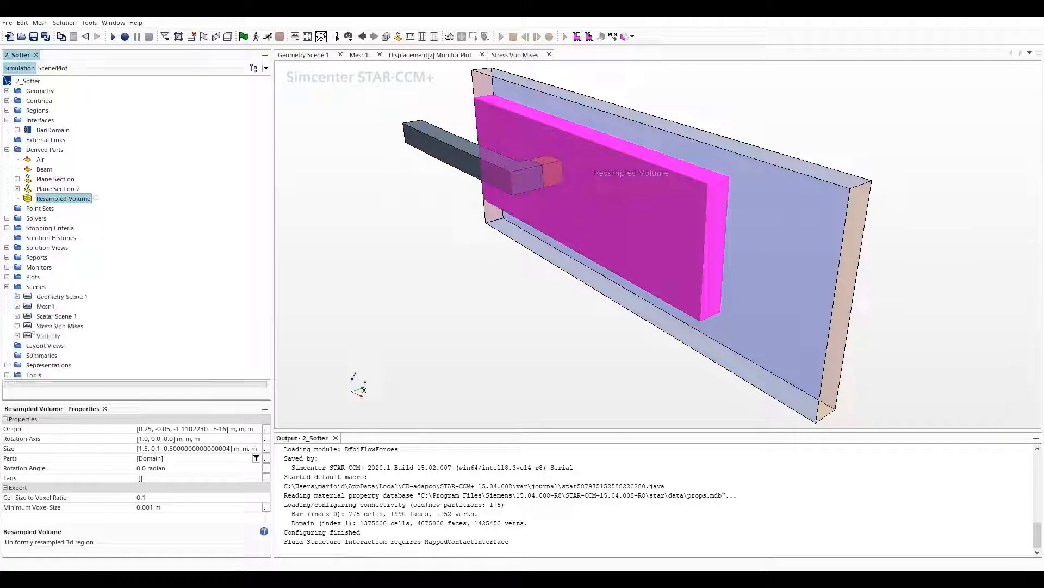
left_click(17, 336)
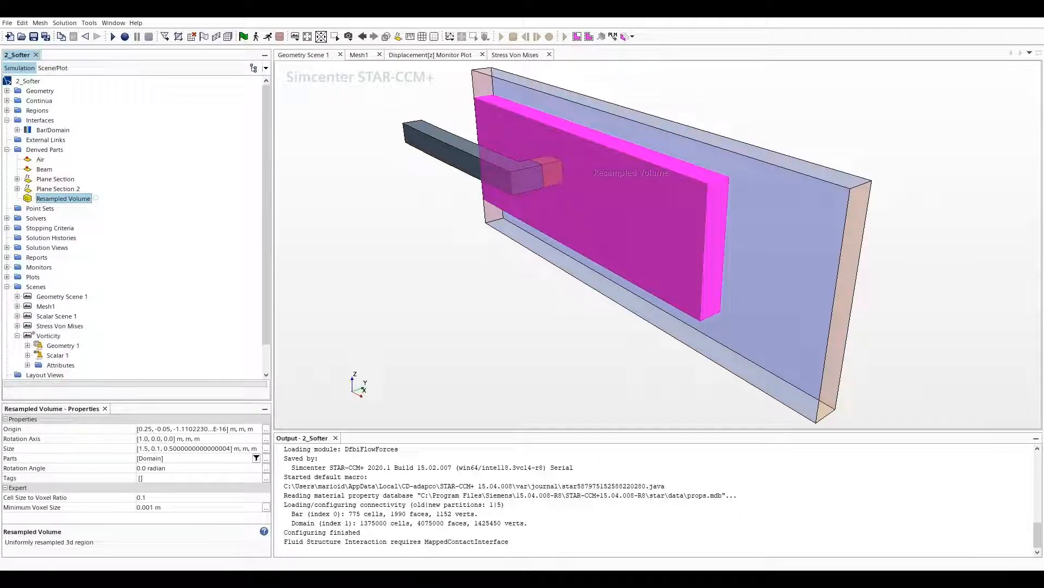
left_click(27, 355)
scroll(133, 228, "down", 1)
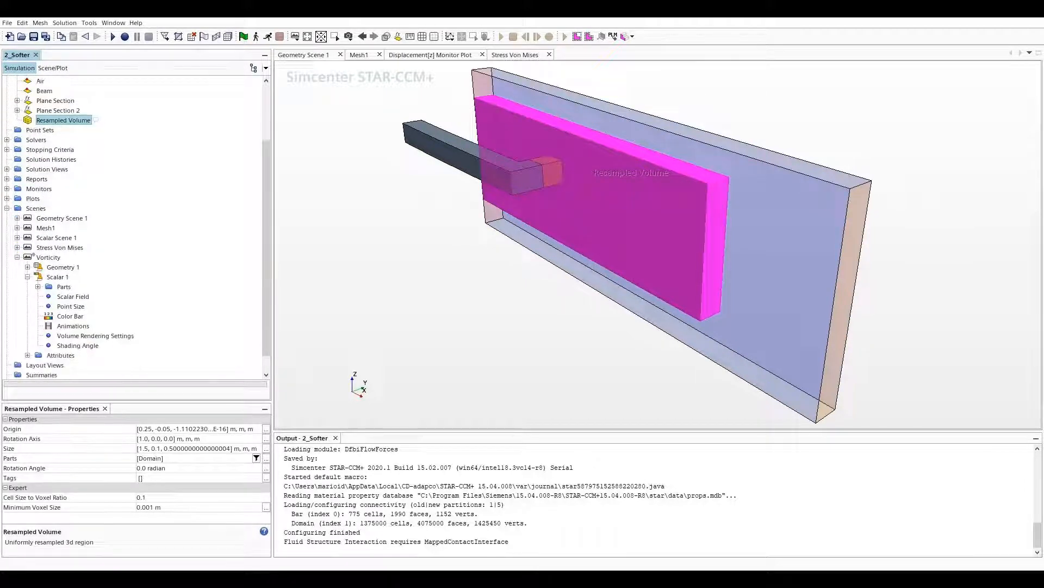
left_click_drag(96, 119, 63, 286)
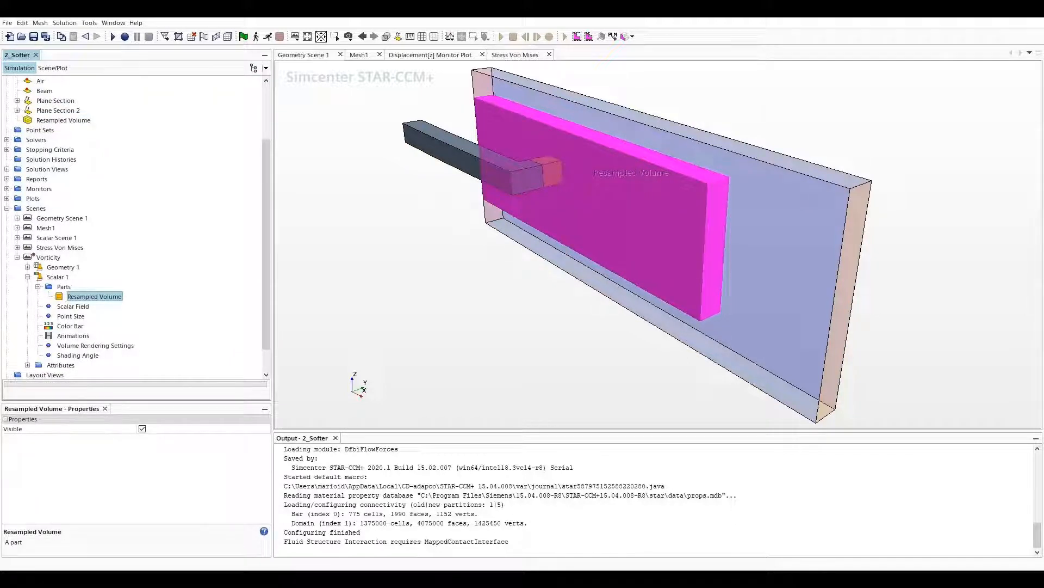
left_click(73, 306)
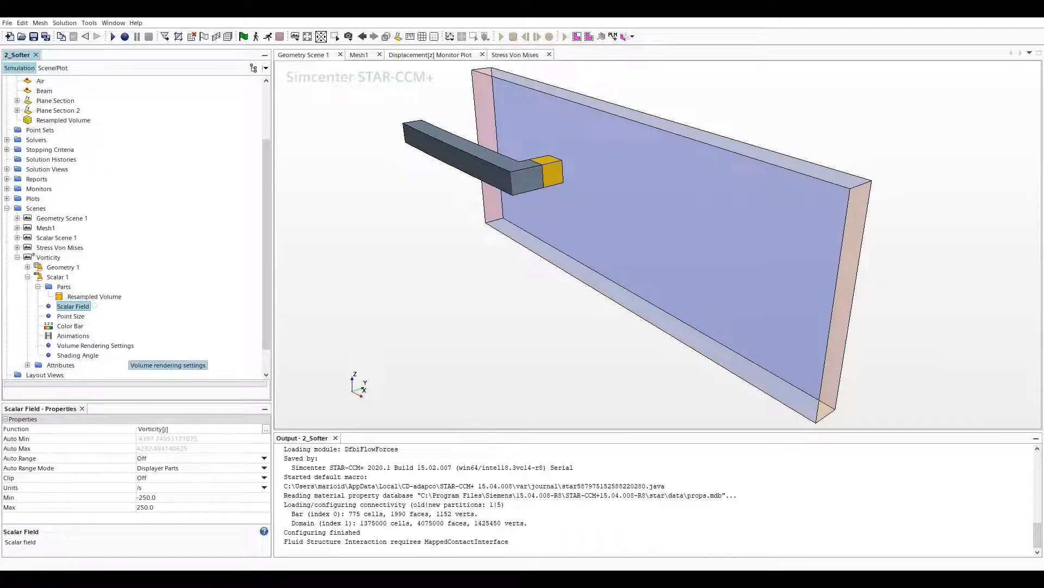
left_click(129, 347)
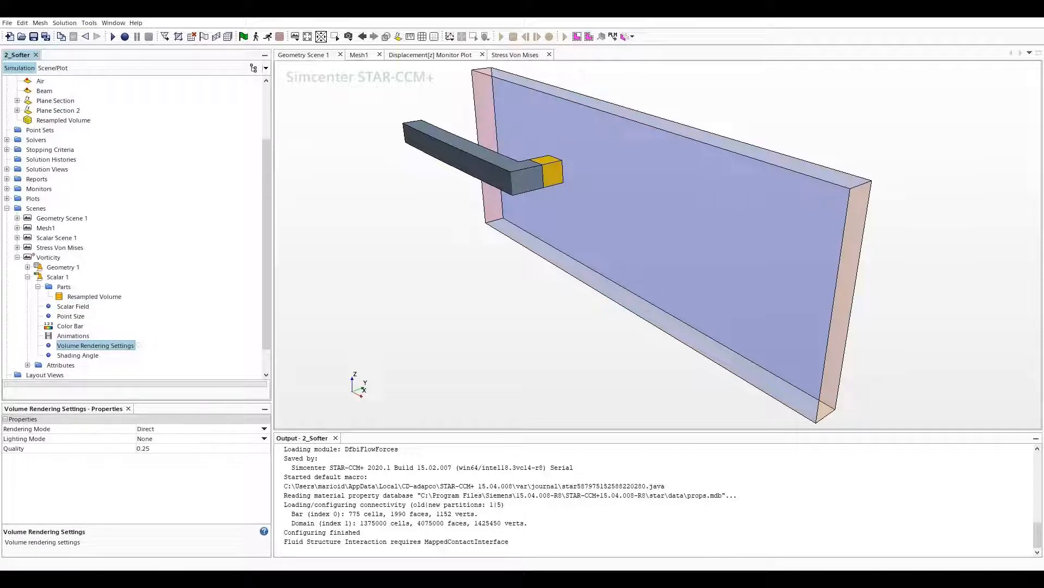
Review the Vorticity scene's update attributes for saving images to file, and check the trigger options, keeping Time Step.
scroll(136, 228, "down", 1)
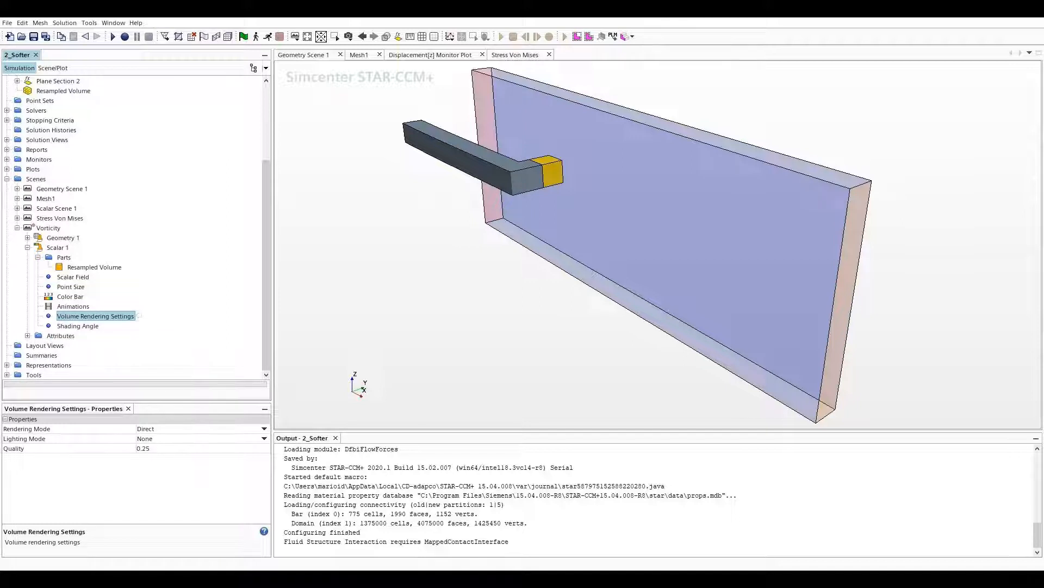
left_click(28, 336)
left_click(68, 326)
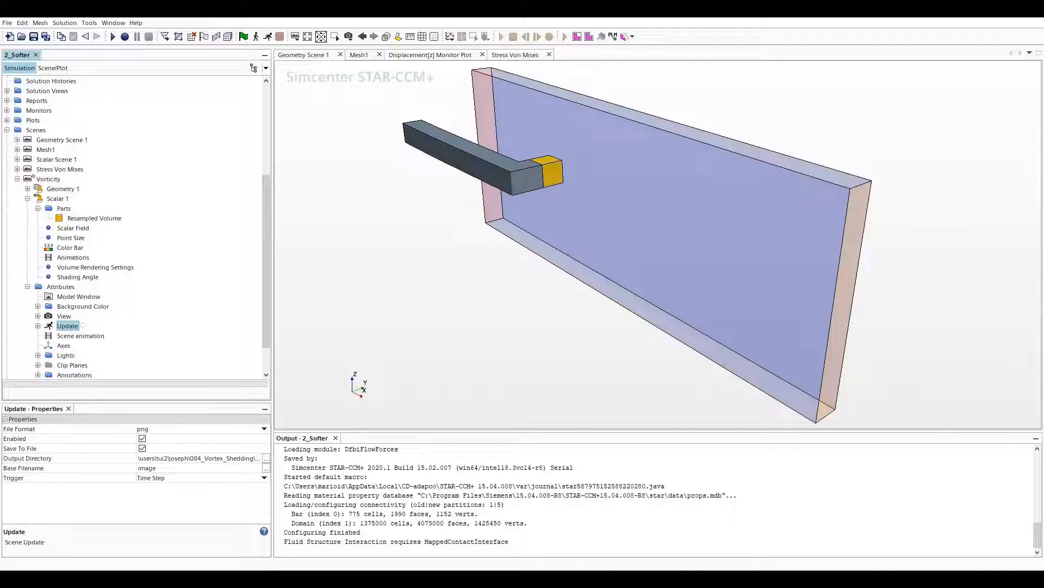
left_click(164, 477)
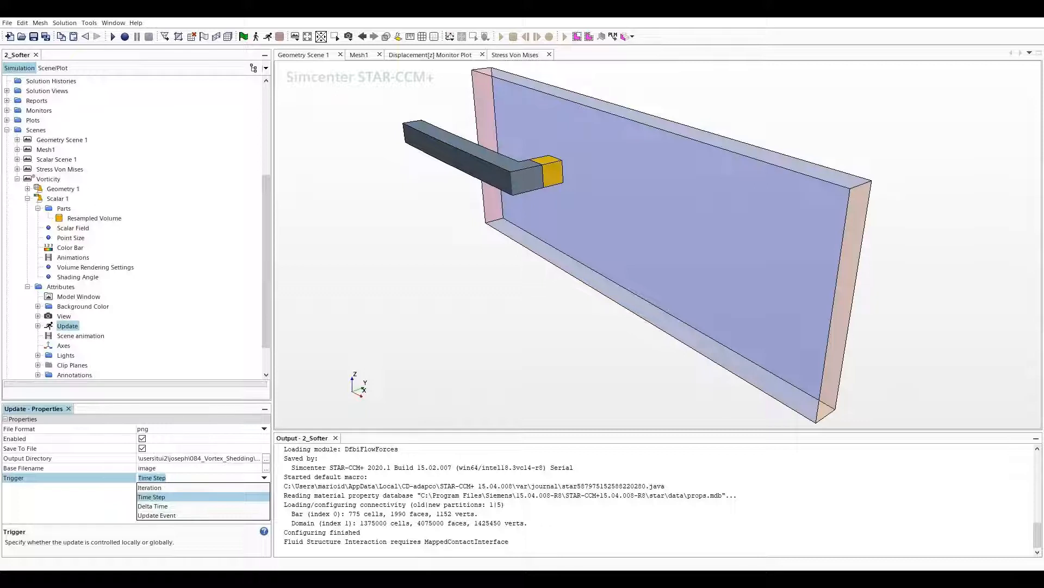
left_click(166, 477)
left_click(152, 497)
left_click(81, 326)
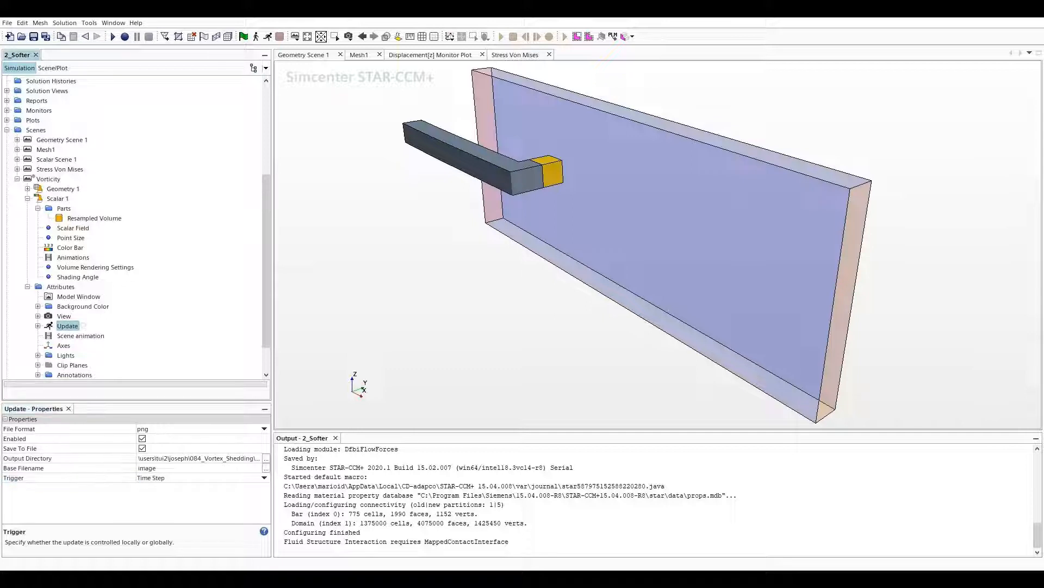
Check the Time-Step Frequency of the Vorticity scene's update.
left_click(38, 326)
left_click(97, 336)
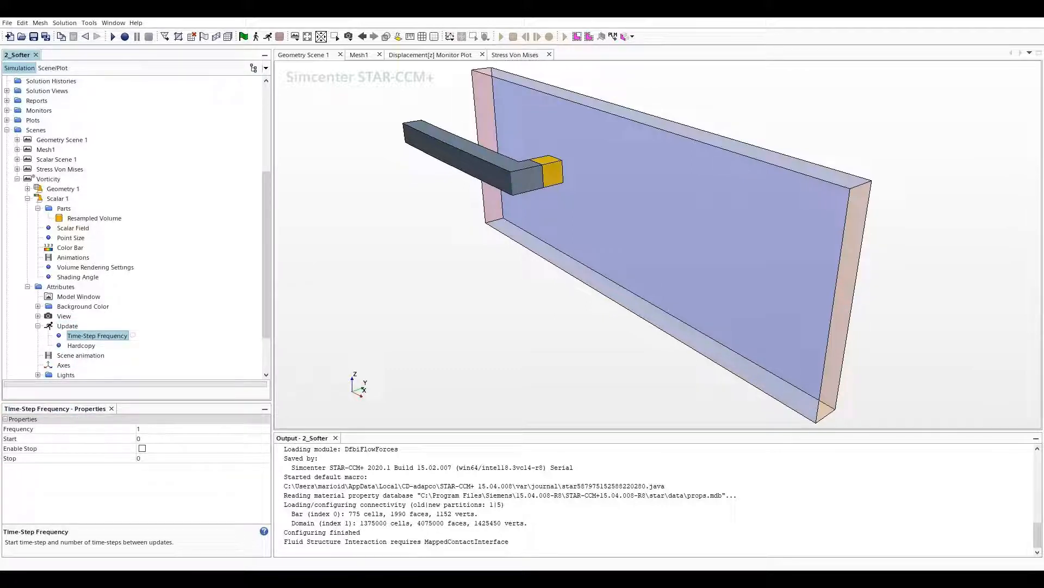
left_click(148, 429)
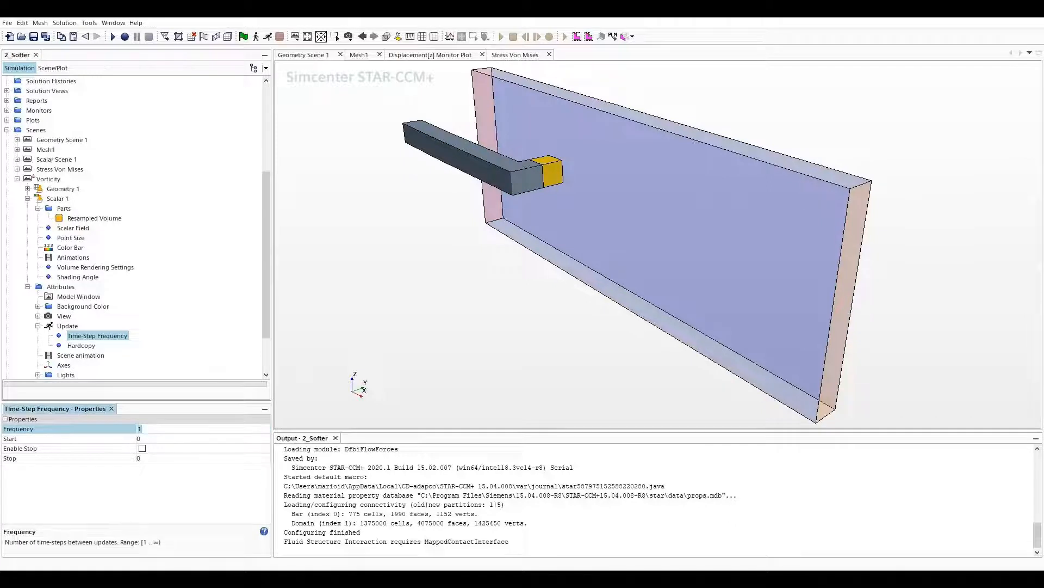
Collapse the Vorticity scene's Scalar 1 and Attributes nodes and open the scene to examine the volume-rendered vorticity around the bar.
left_click(49, 179)
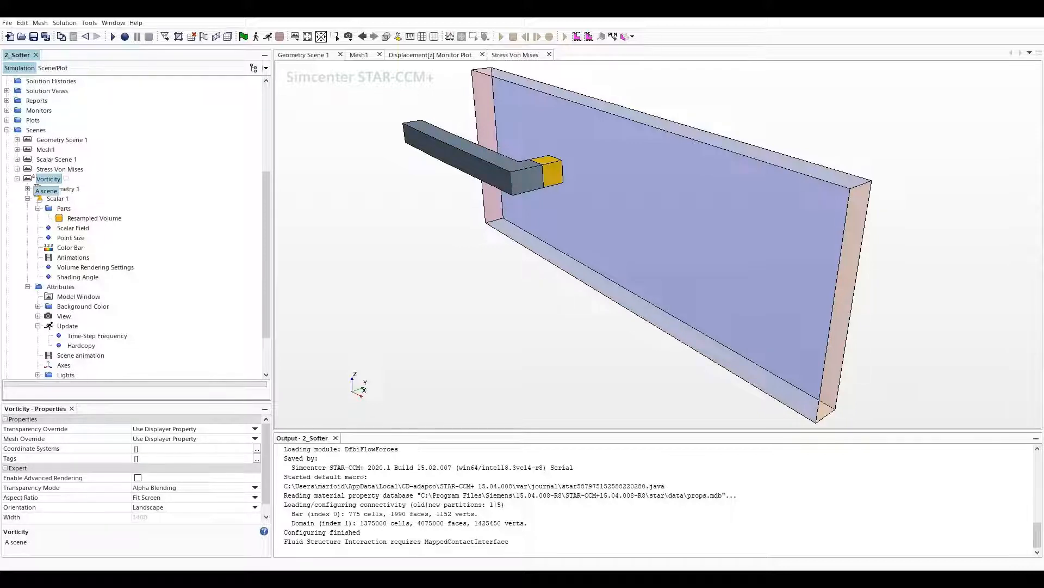
left_click(27, 198)
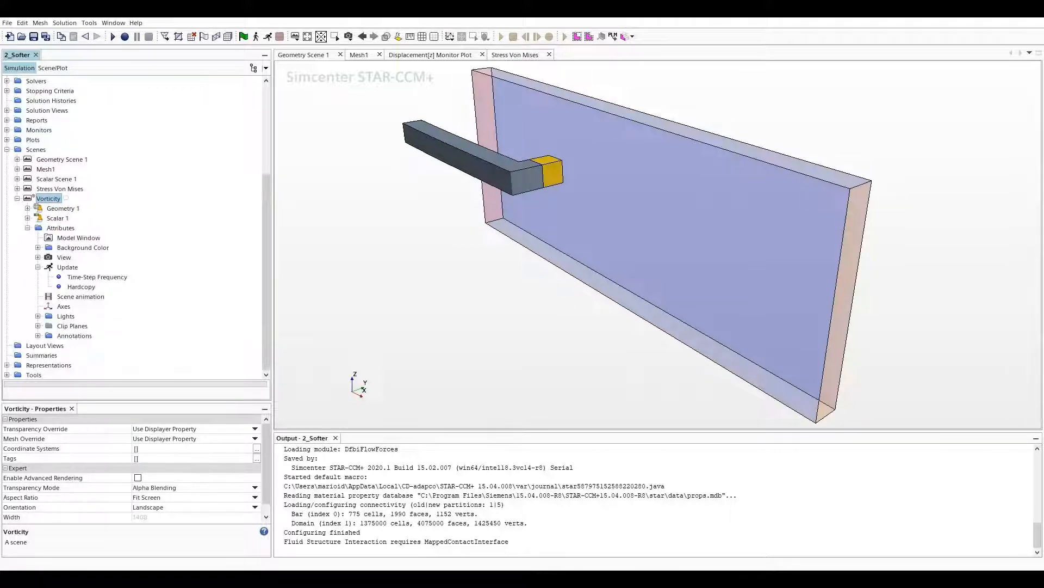
left_click(27, 228)
right_click(54, 306)
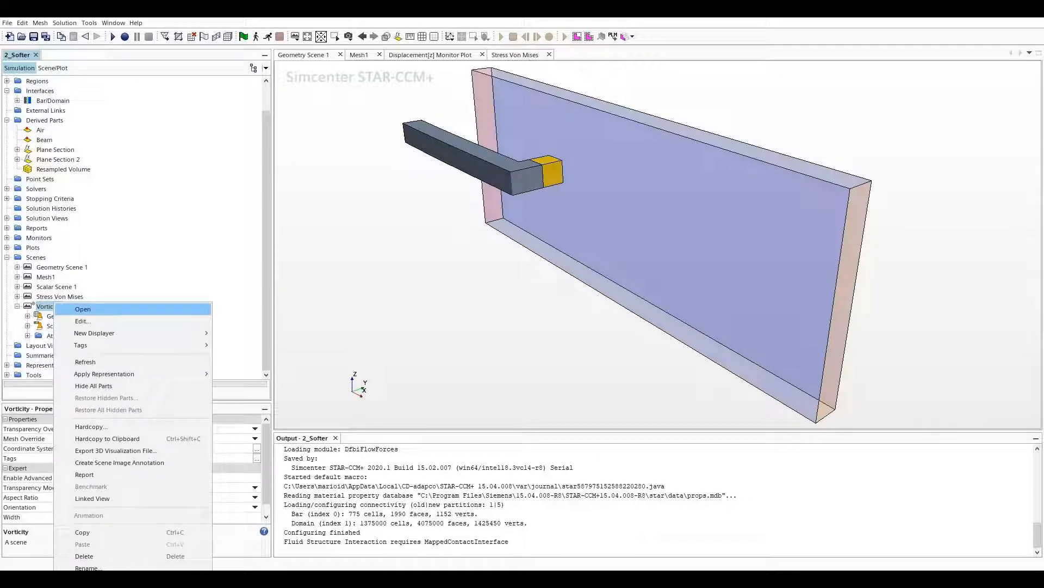
left_click(65, 308)
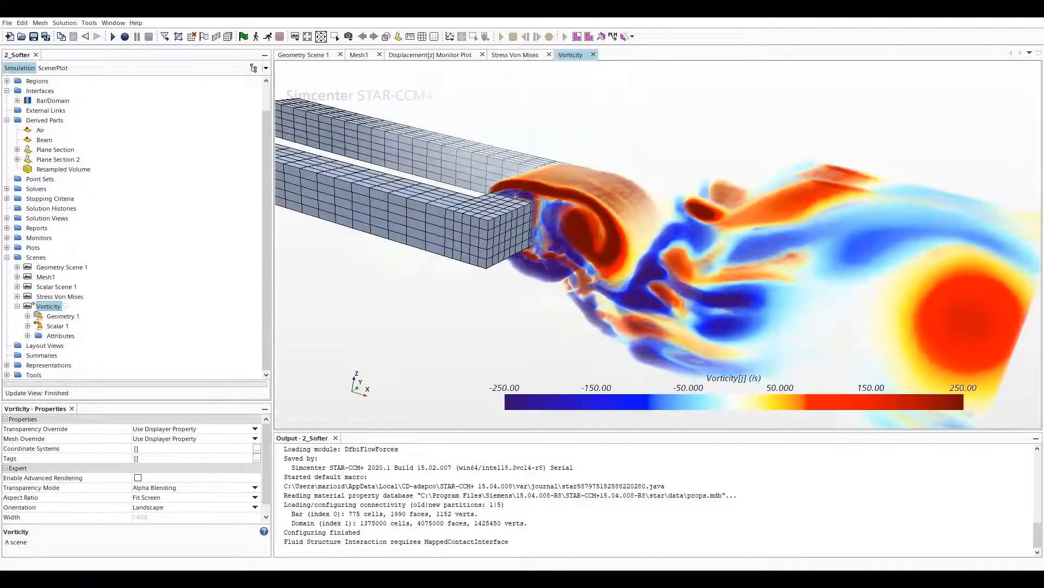